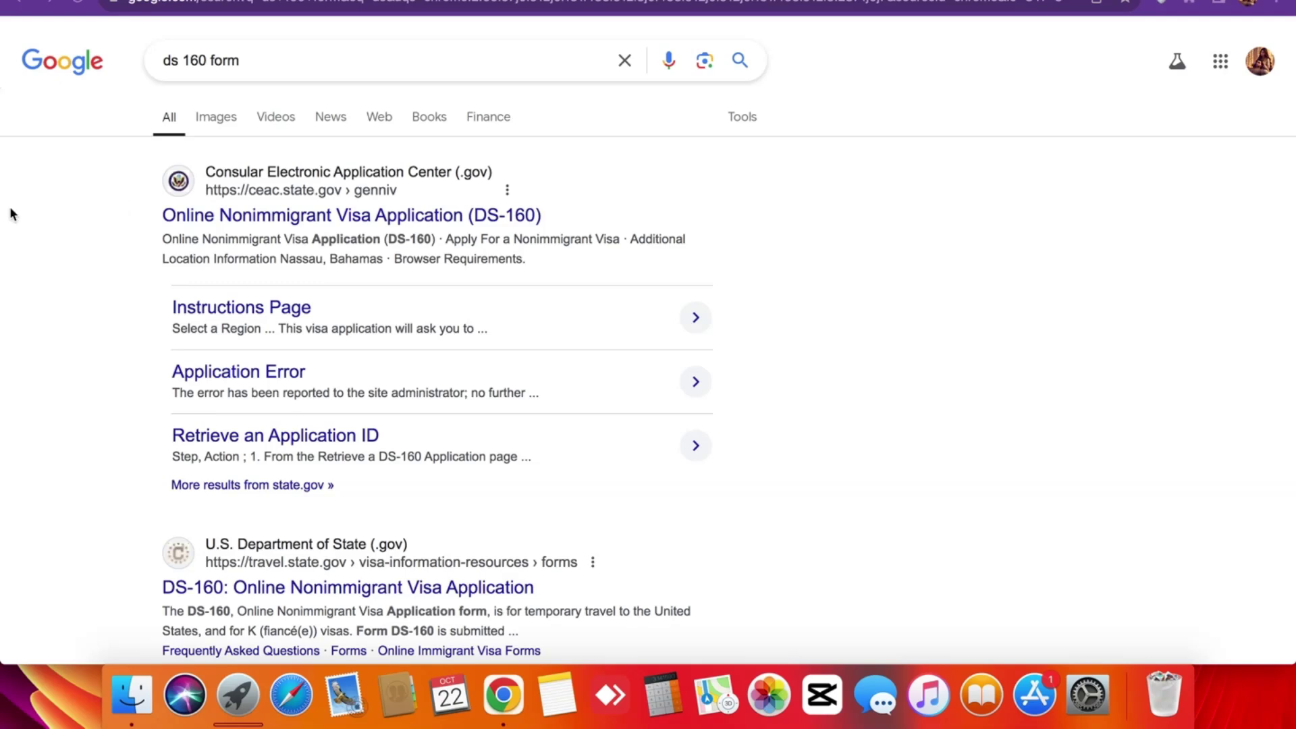
In a new tab, search Google for 'ds 160 form'.
{"action": "key", "text": "super+t"}
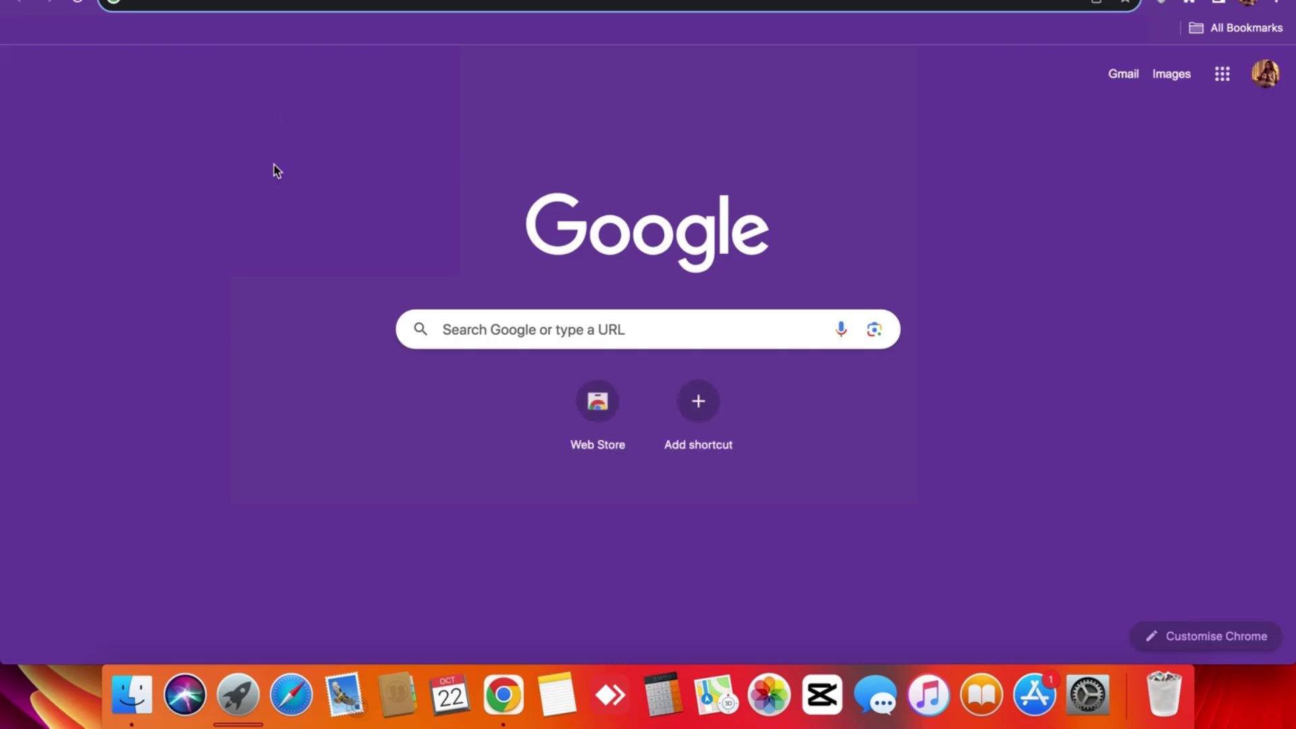
{"action": "left_click", "coordinate": [320, 10]}
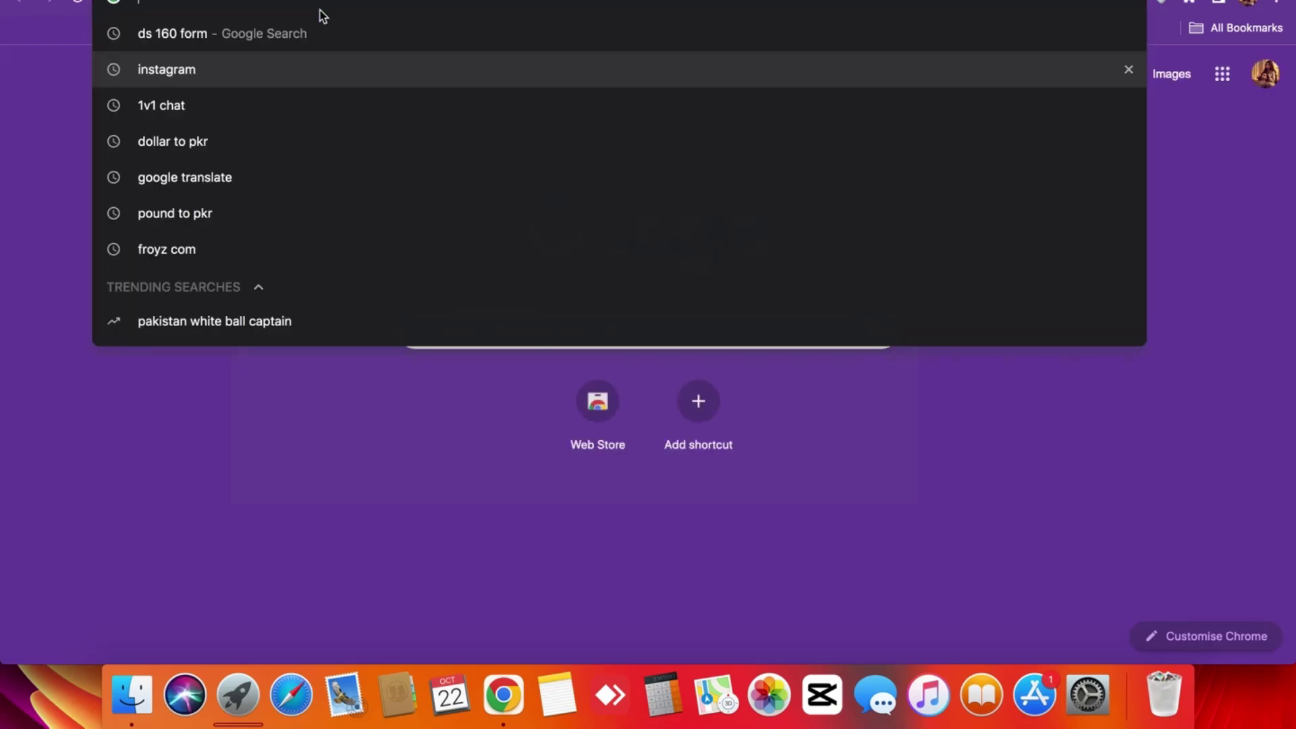
{"action": "type", "text": "ds"}
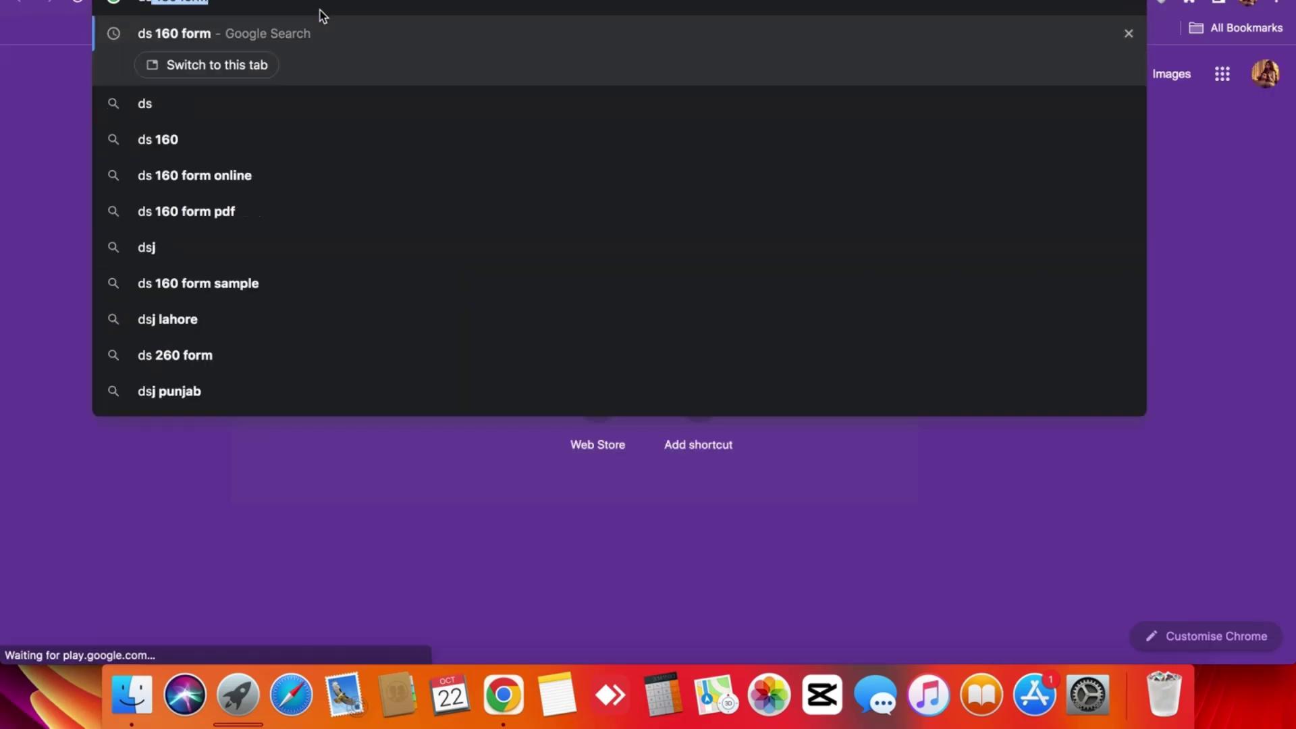
{"action": "type", "text": " 160 form"}
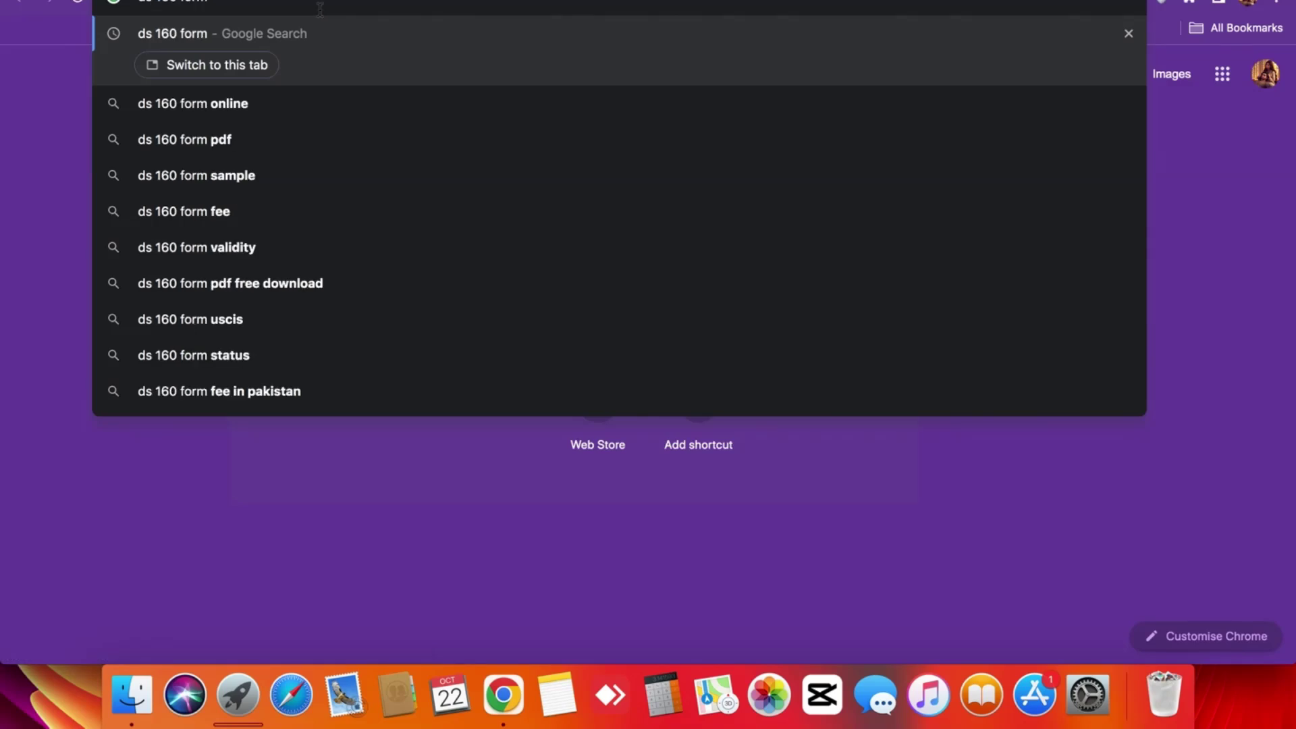
{"action": "key", "text": "Return"}
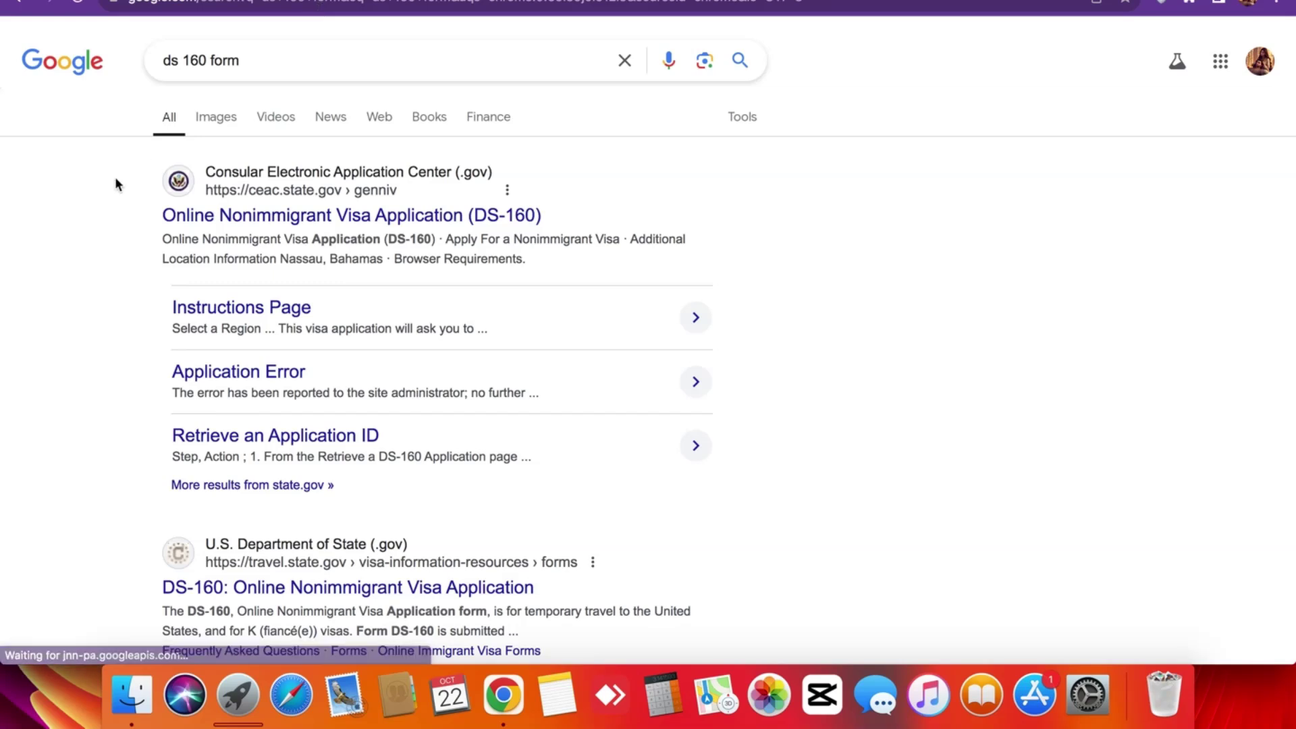
{"action": "triple_click", "coordinate": [115, 219]}
{"action": "left_click", "coordinate": [115, 219]}
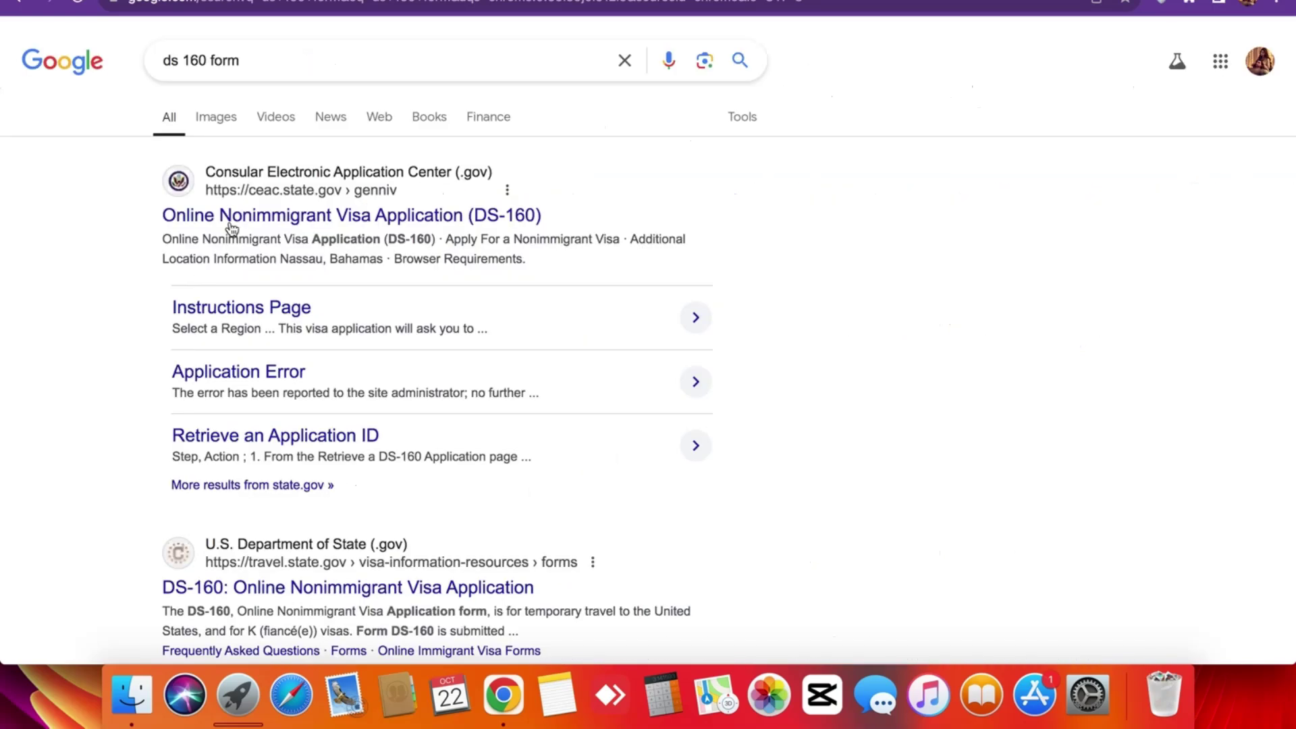
Open the official DS-160 result and expand the Get Started location dropdown.
{"action": "left_click", "coordinate": [352, 214]}
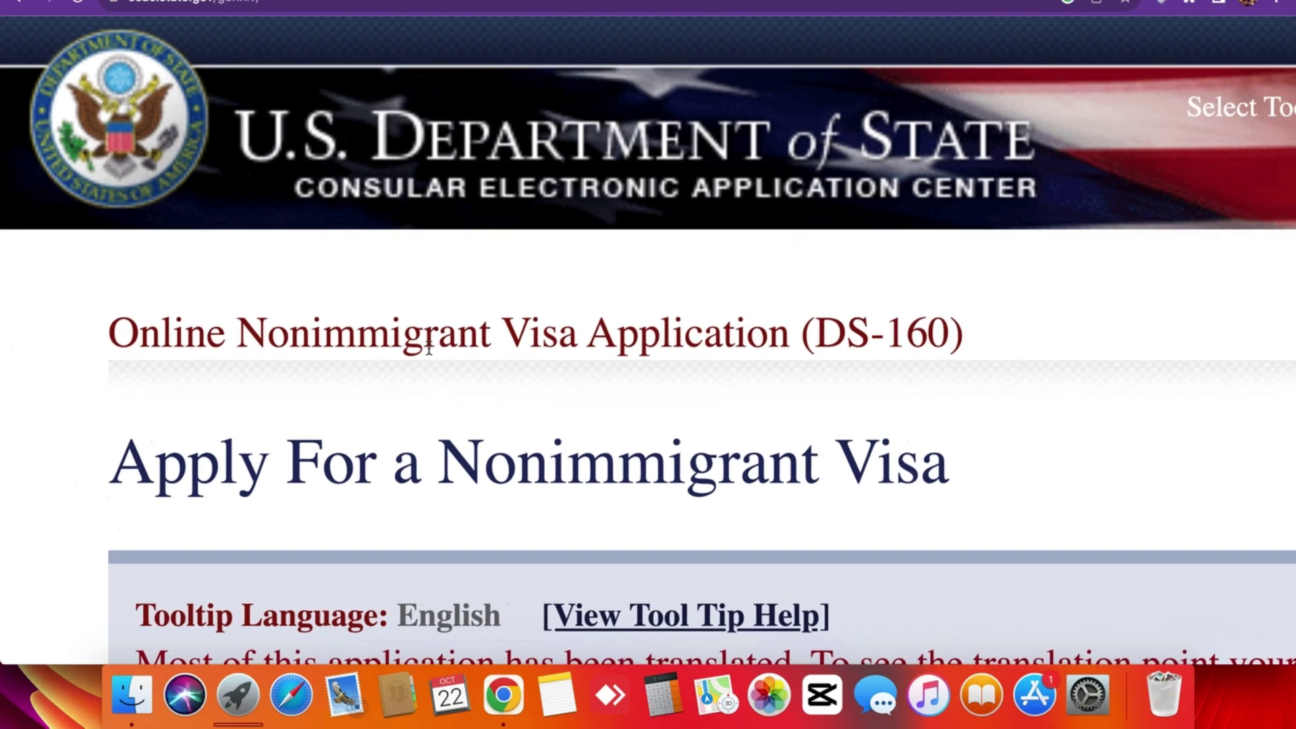
{"action": "scroll", "coordinate": [428, 343], "scroll_direction": "down", "scroll_amount": 10}
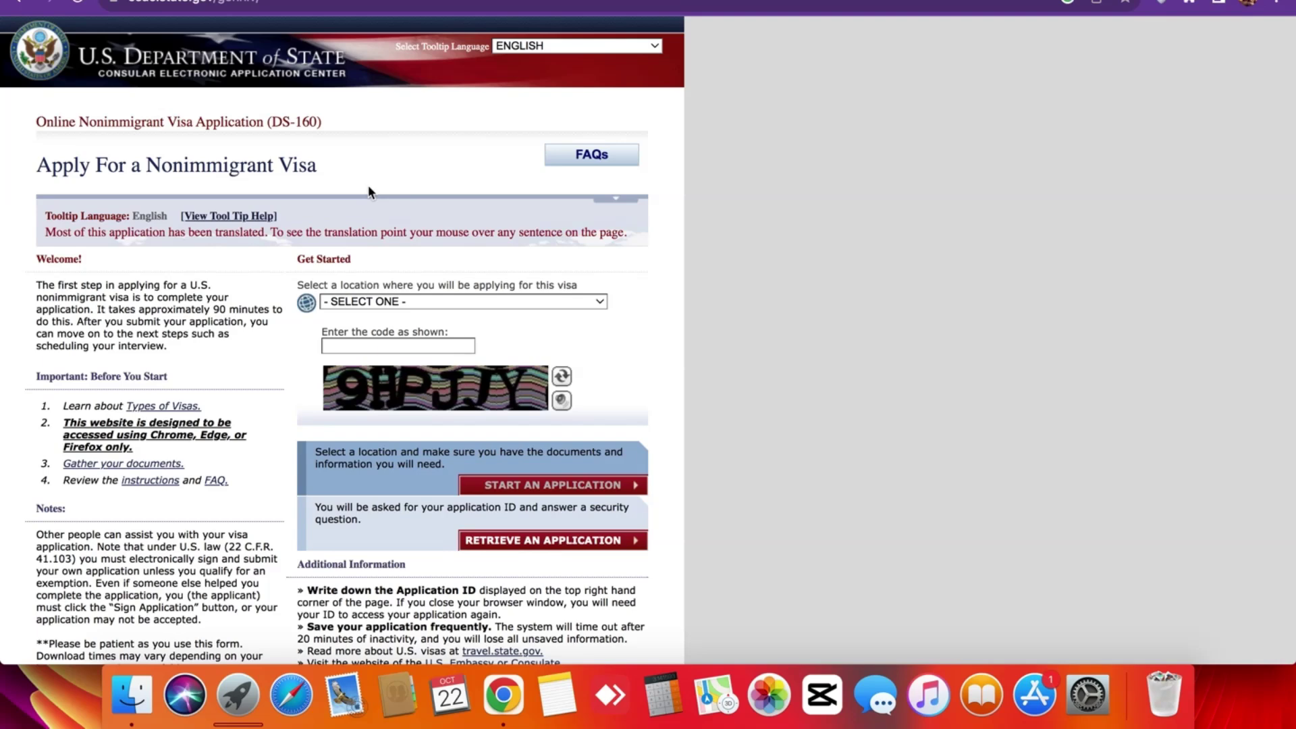
{"action": "scroll", "coordinate": [820, 184], "scroll_direction": "down", "scroll_amount": 3}
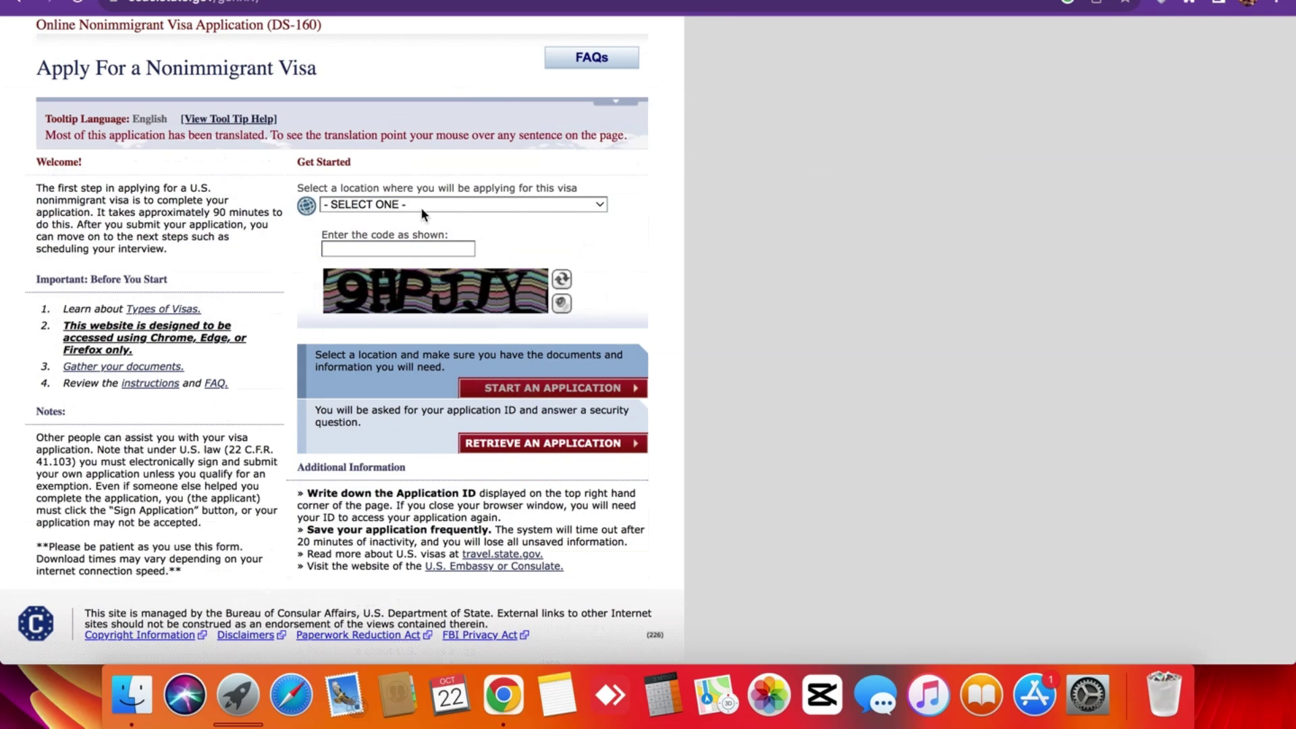
{"action": "scroll", "coordinate": [422, 215], "scroll_direction": "up", "scroll_amount": 5}
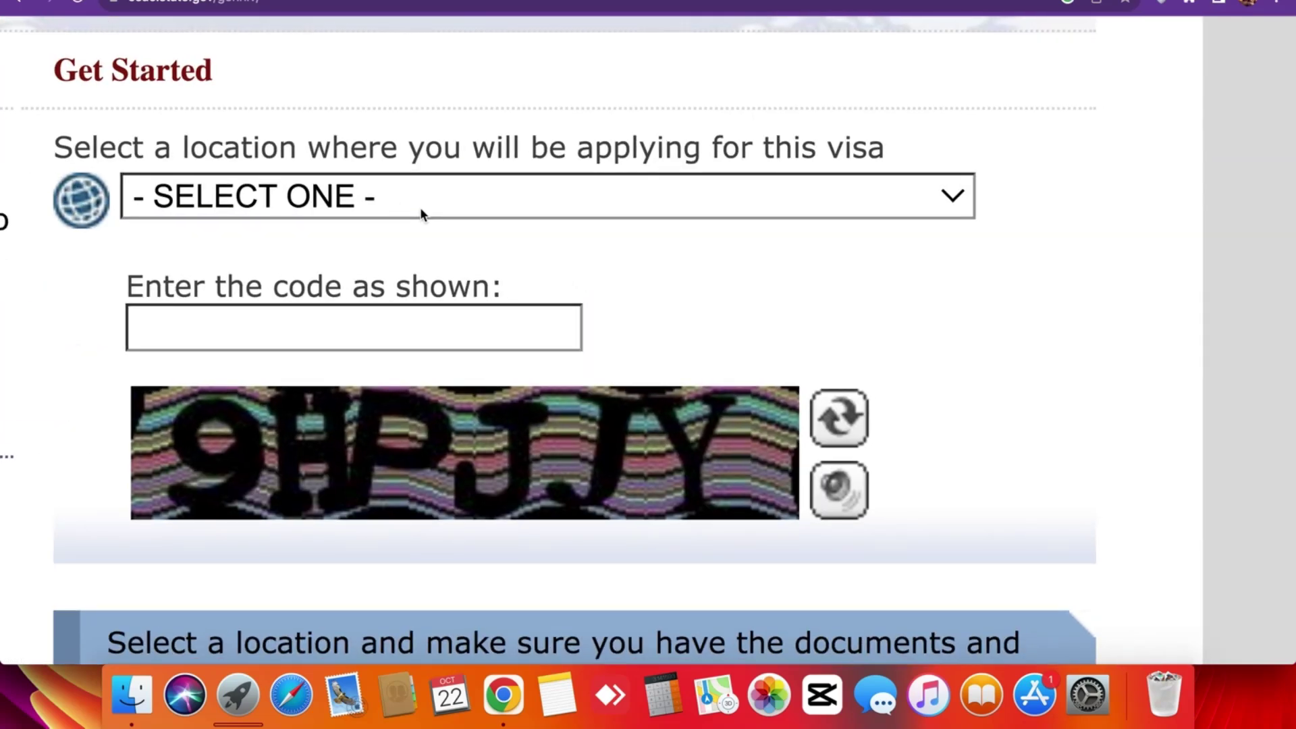
{"action": "scroll", "coordinate": [422, 213], "scroll_direction": "down", "scroll_amount": 5}
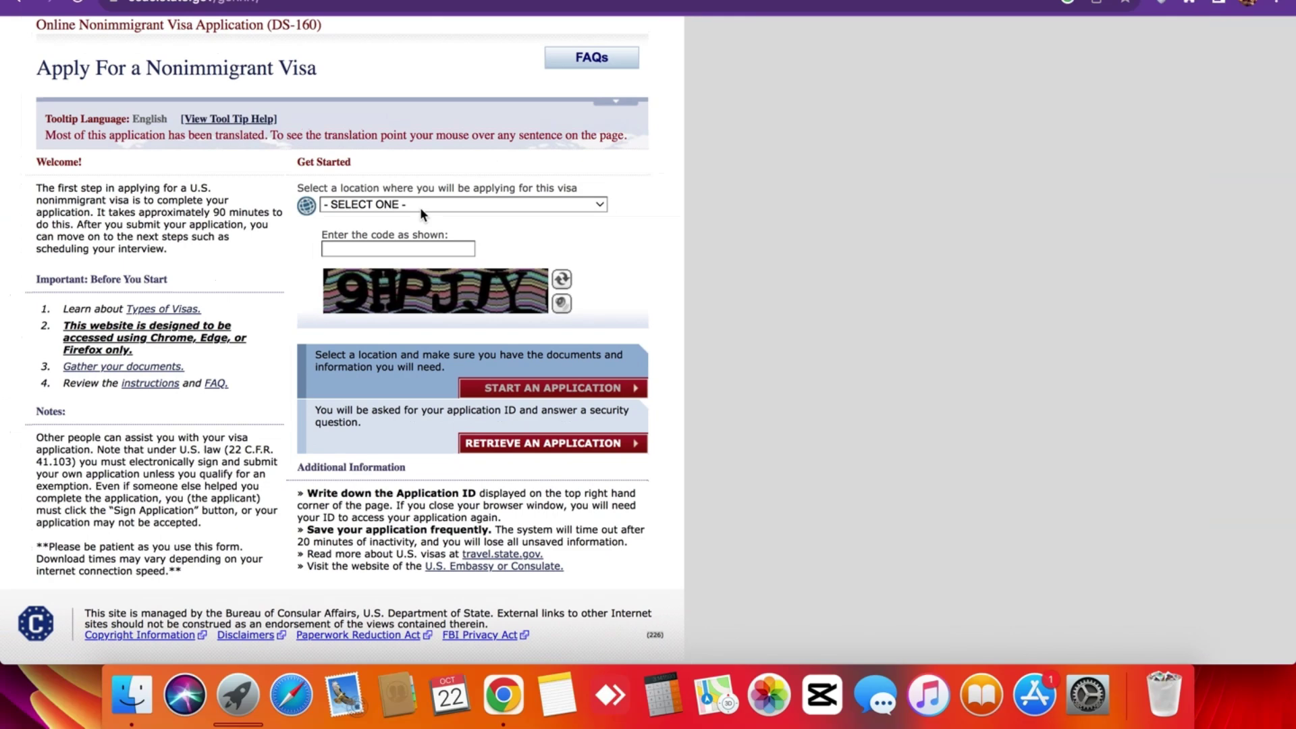
{"action": "scroll", "coordinate": [419, 208], "scroll_direction": "up", "scroll_amount": 5}
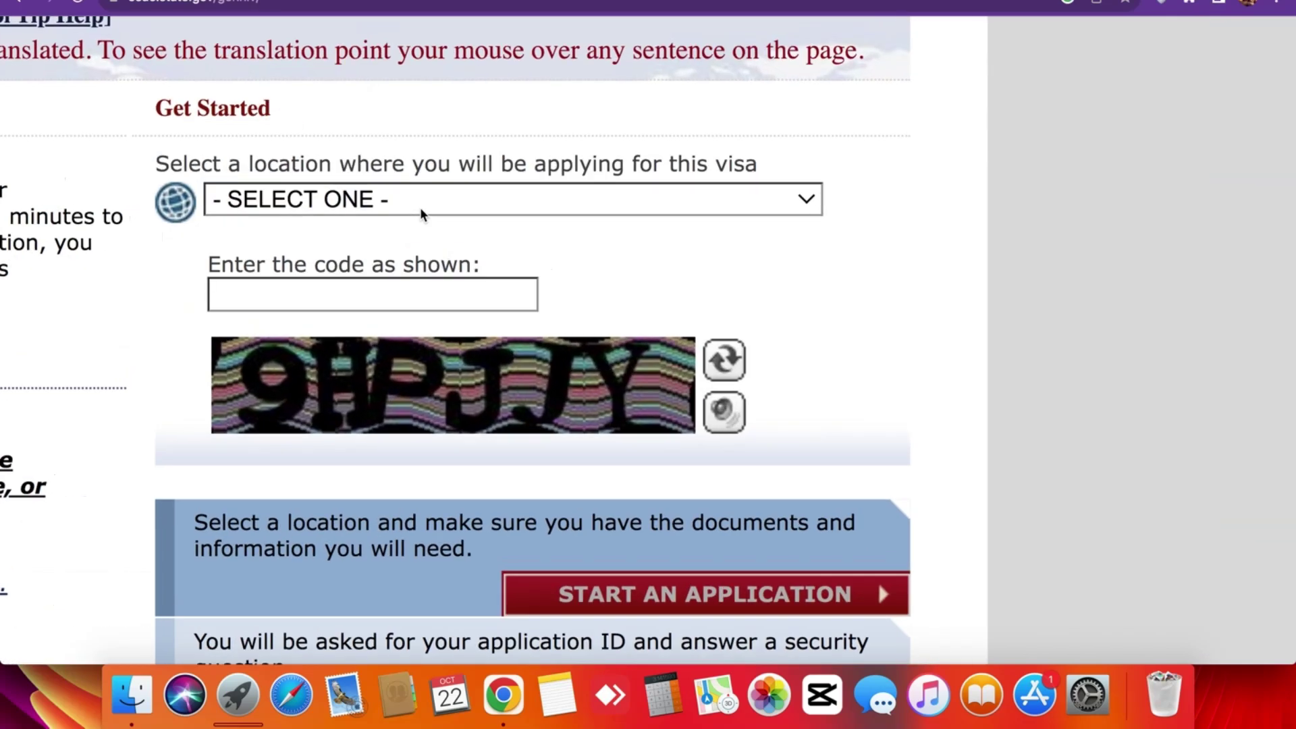
{"action": "triple_click", "coordinate": [202, 171]}
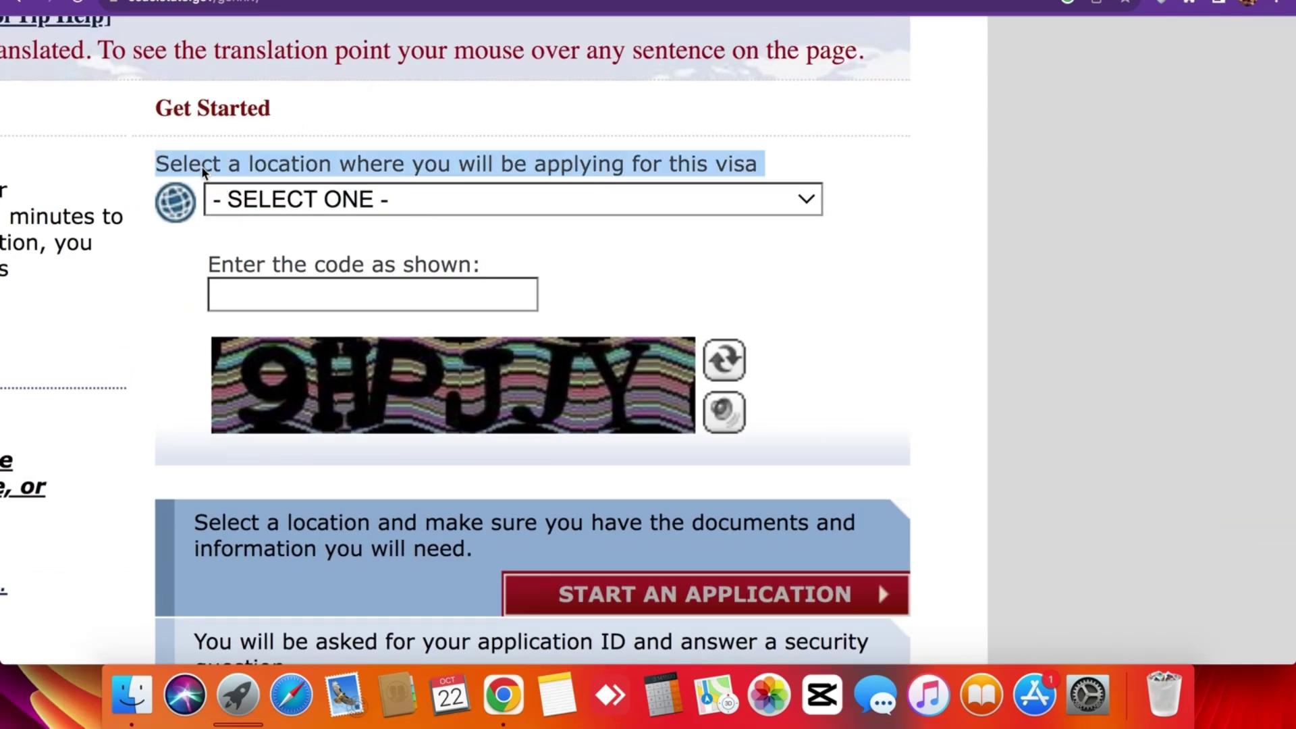
{"action": "left_click", "coordinate": [202, 170]}
{"action": "scroll", "coordinate": [203, 171], "scroll_direction": "down", "scroll_amount": 5}
Choose PAKISTAN, KARACHI as the application location in the dropdown.
{"action": "left_click", "coordinate": [387, 205]}
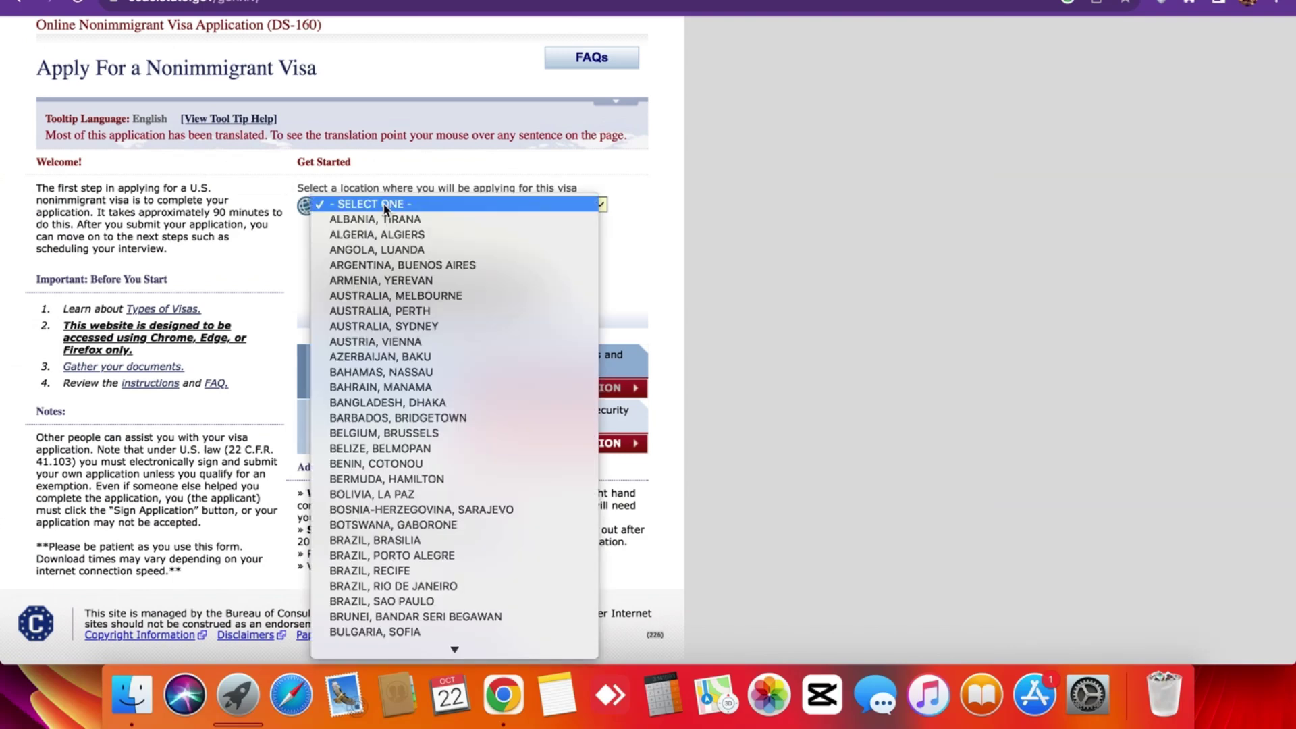
{"action": "key", "text": "k"}
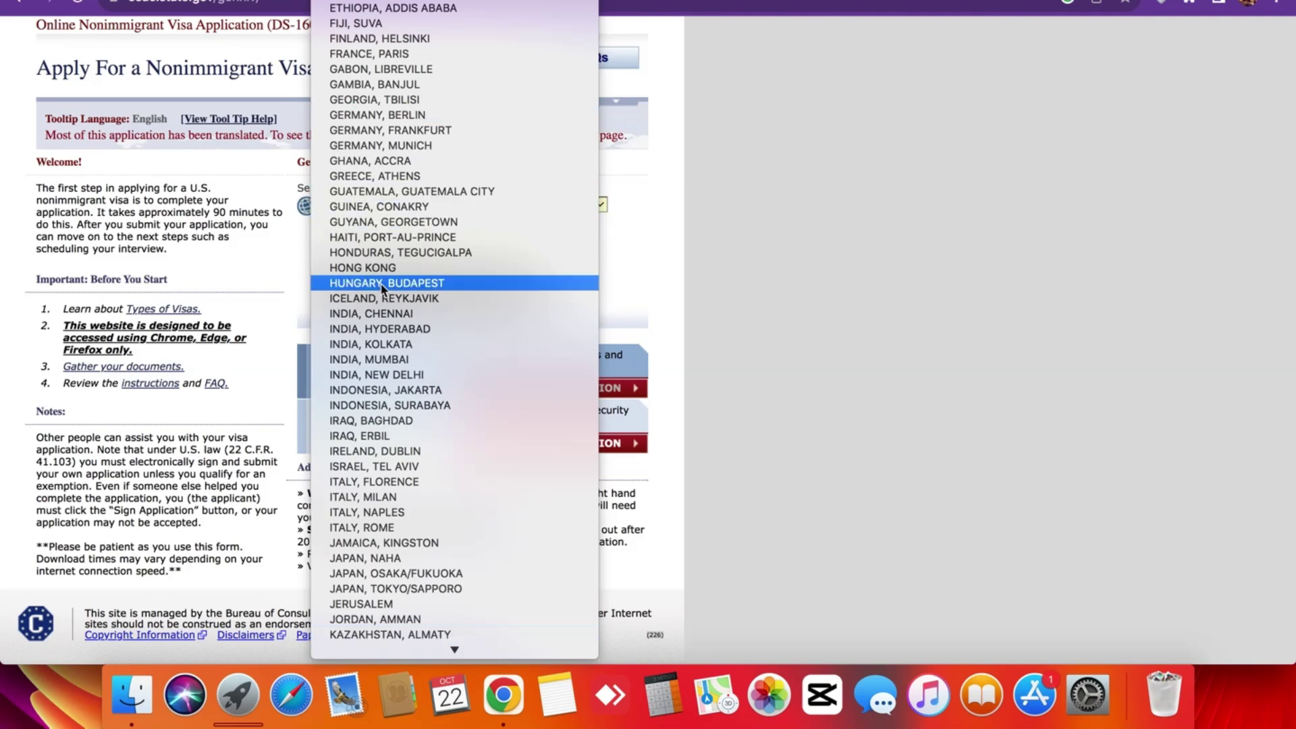
{"action": "scroll", "coordinate": [405, 284], "scroll_direction": "down", "scroll_amount": 5}
{"action": "scroll", "coordinate": [420, 440], "scroll_direction": "down", "scroll_amount": 3}
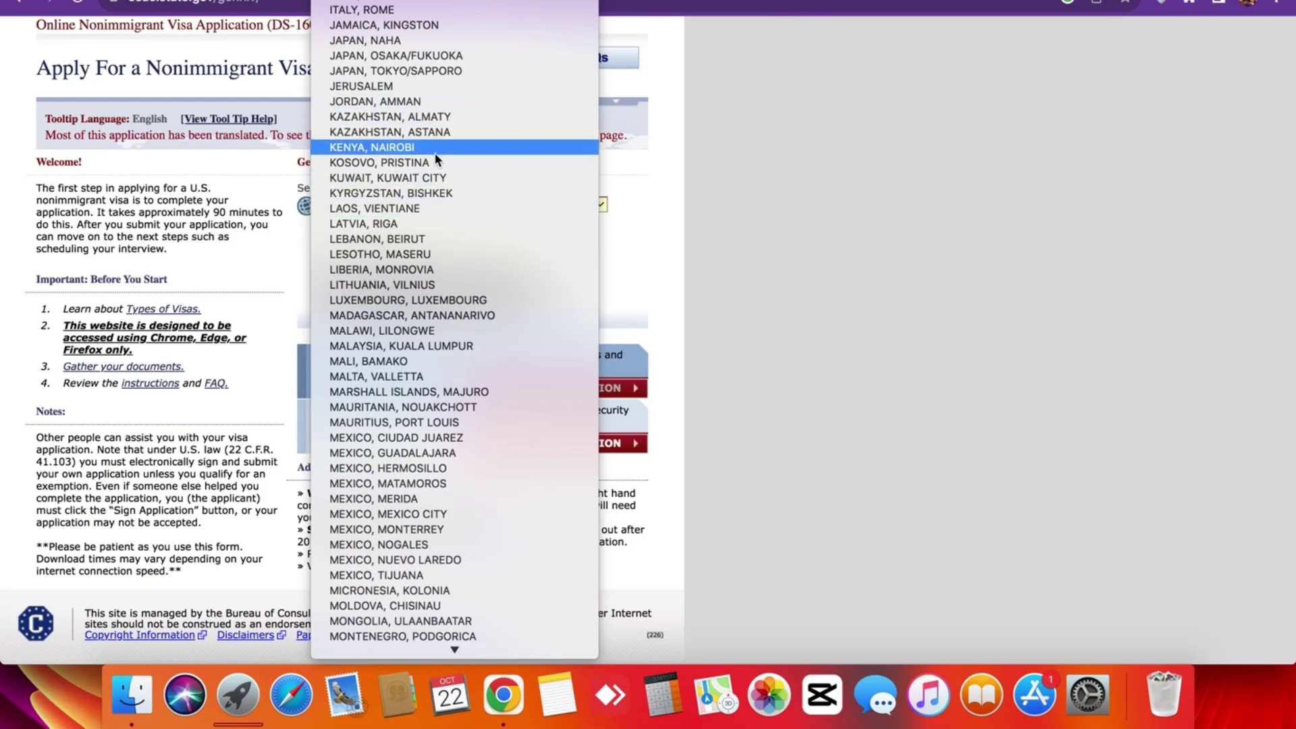
{"action": "scroll", "coordinate": [437, 180], "scroll_direction": "down", "scroll_amount": 3}
{"action": "scroll", "coordinate": [436, 179], "scroll_direction": "down", "scroll_amount": 2}
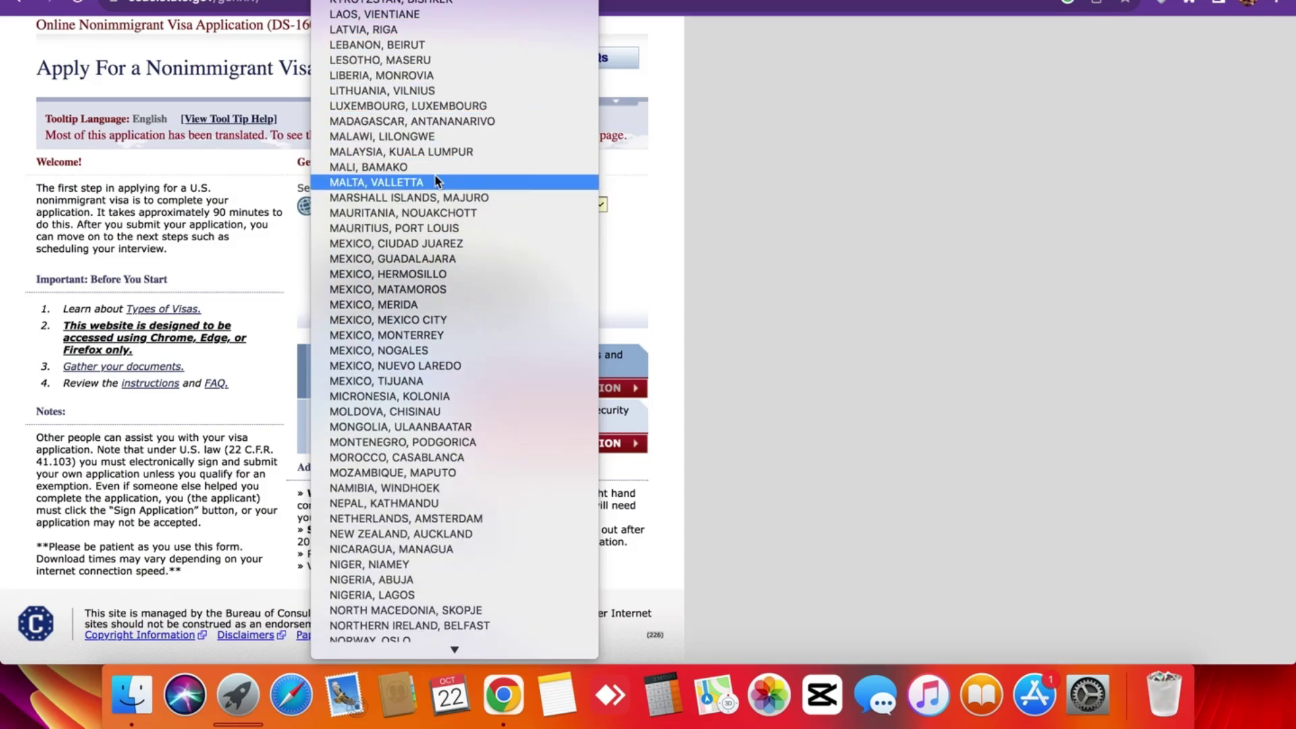
{"action": "scroll", "coordinate": [452, 289], "scroll_direction": "down", "scroll_amount": 10}
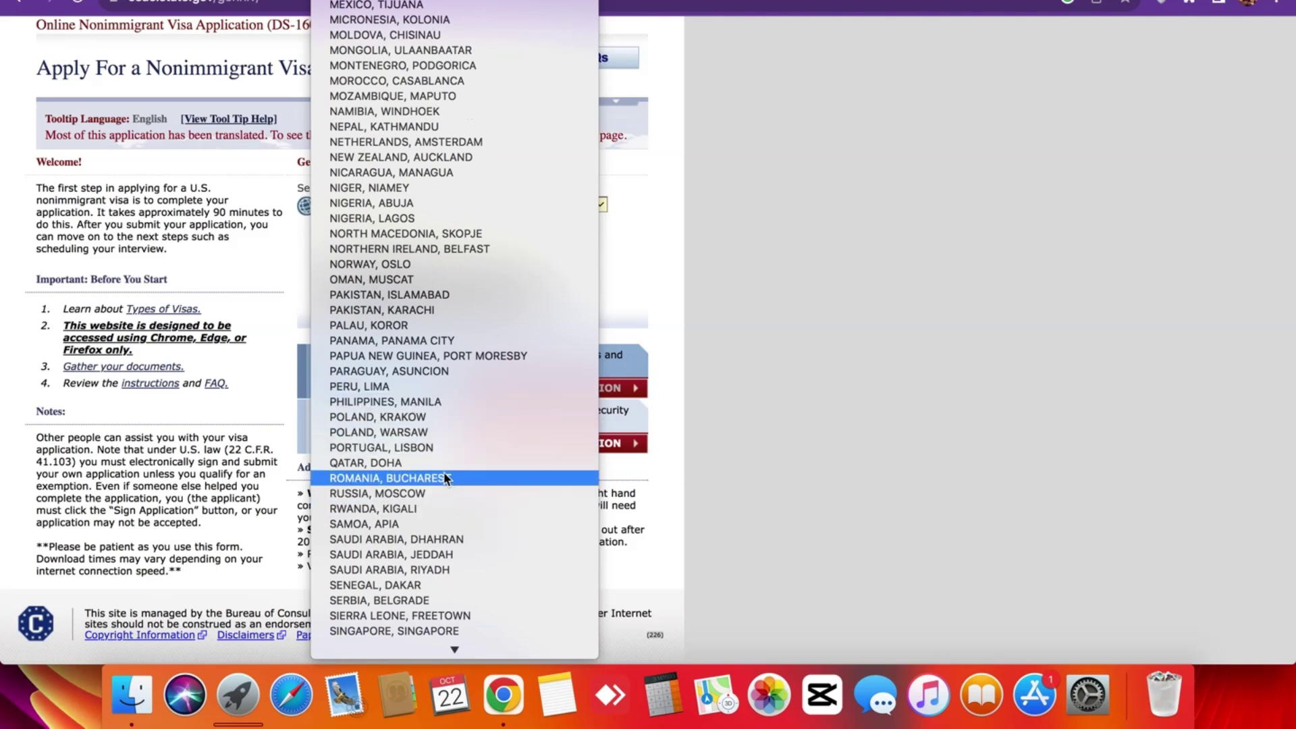
{"action": "key", "text": "p"}
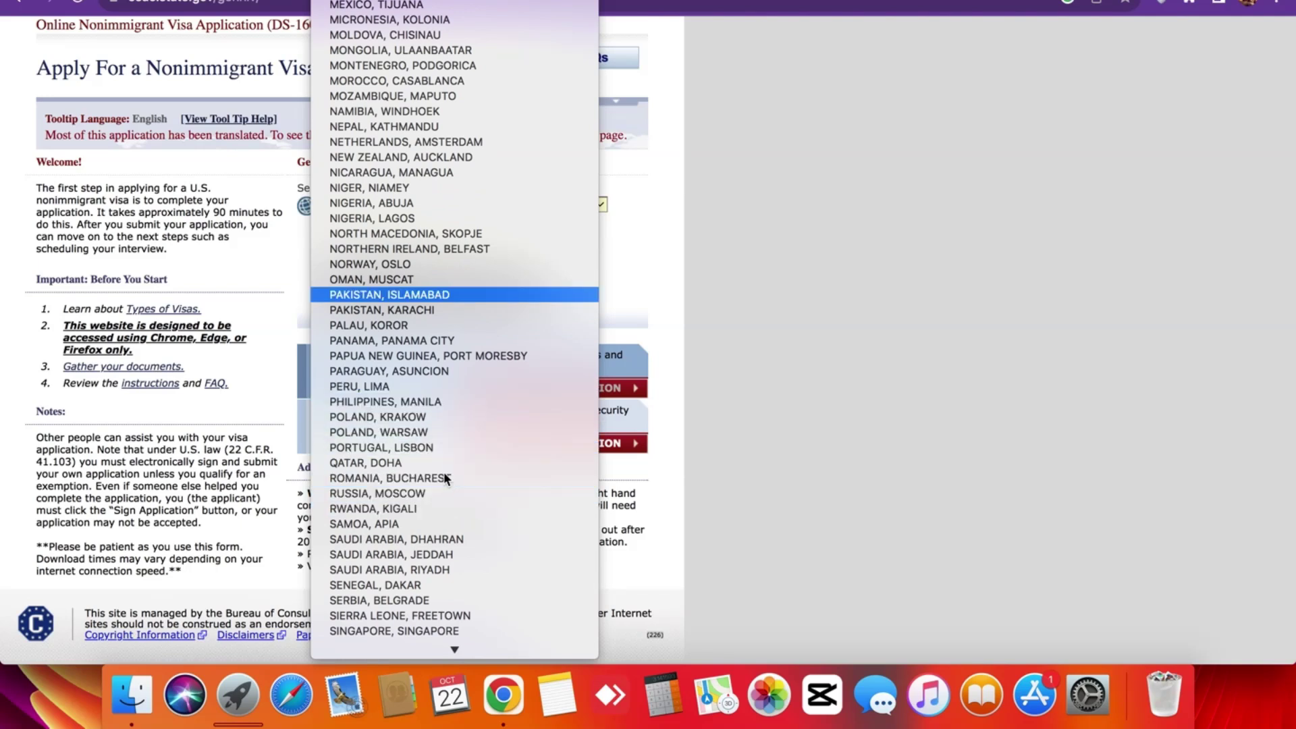
{"action": "left_click", "coordinate": [392, 312]}
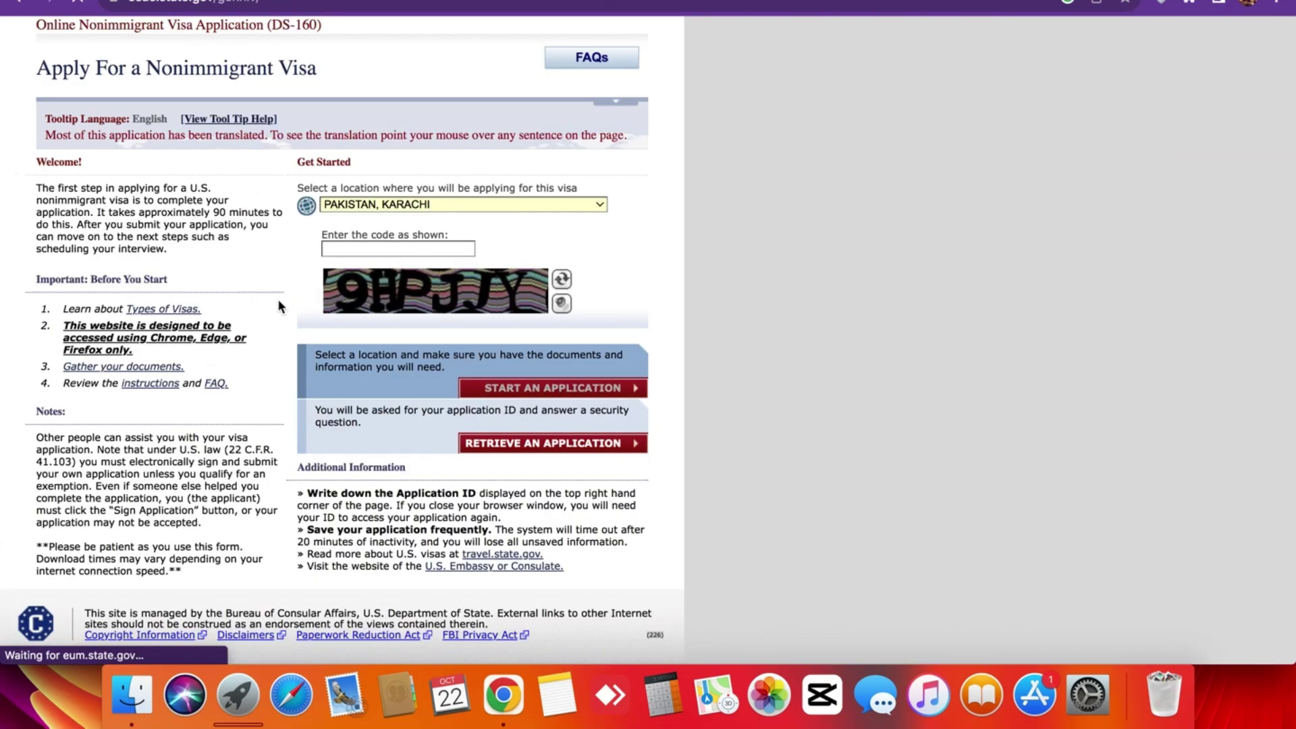
Type the characters shown in the captcha image into the code field.
{"action": "scroll", "coordinate": [298, 301], "scroll_direction": "down", "scroll_amount": 5}
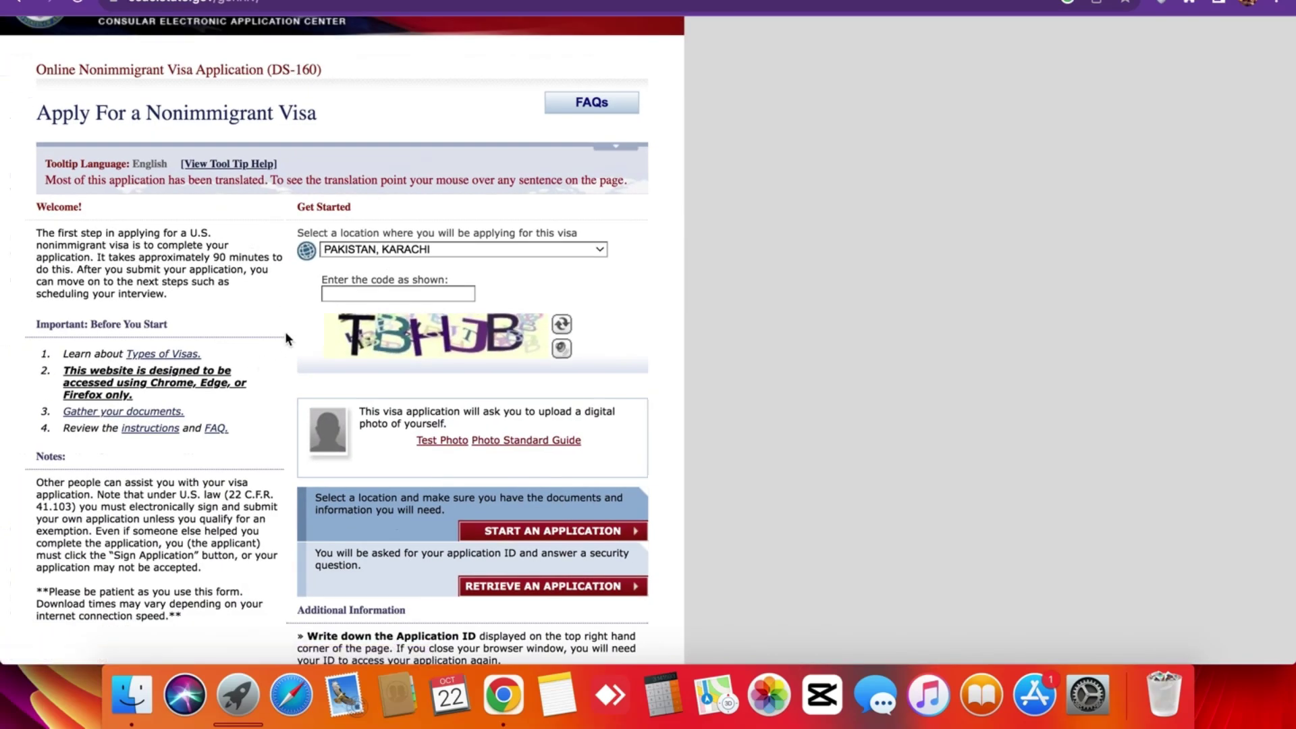
{"action": "scroll", "coordinate": [285, 337], "scroll_direction": "up", "scroll_amount": 5}
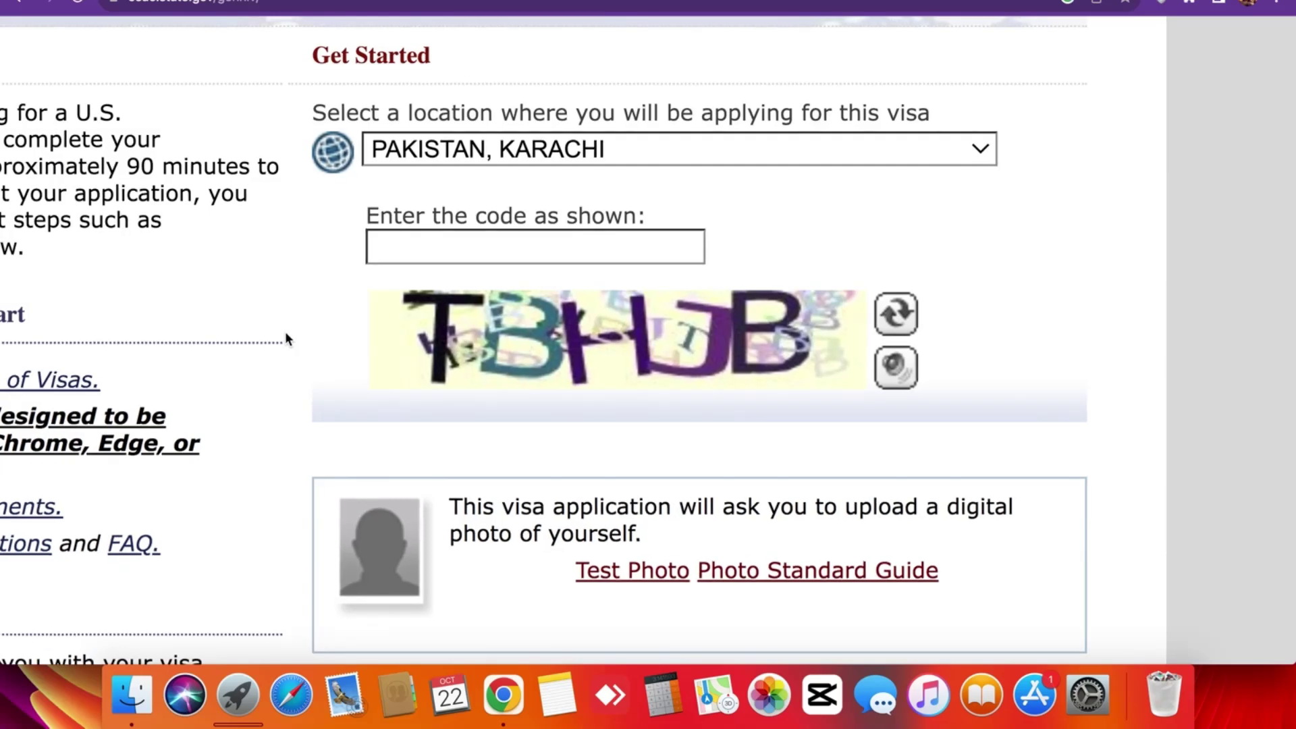
{"action": "scroll", "coordinate": [285, 338], "scroll_direction": "down", "scroll_amount": 5}
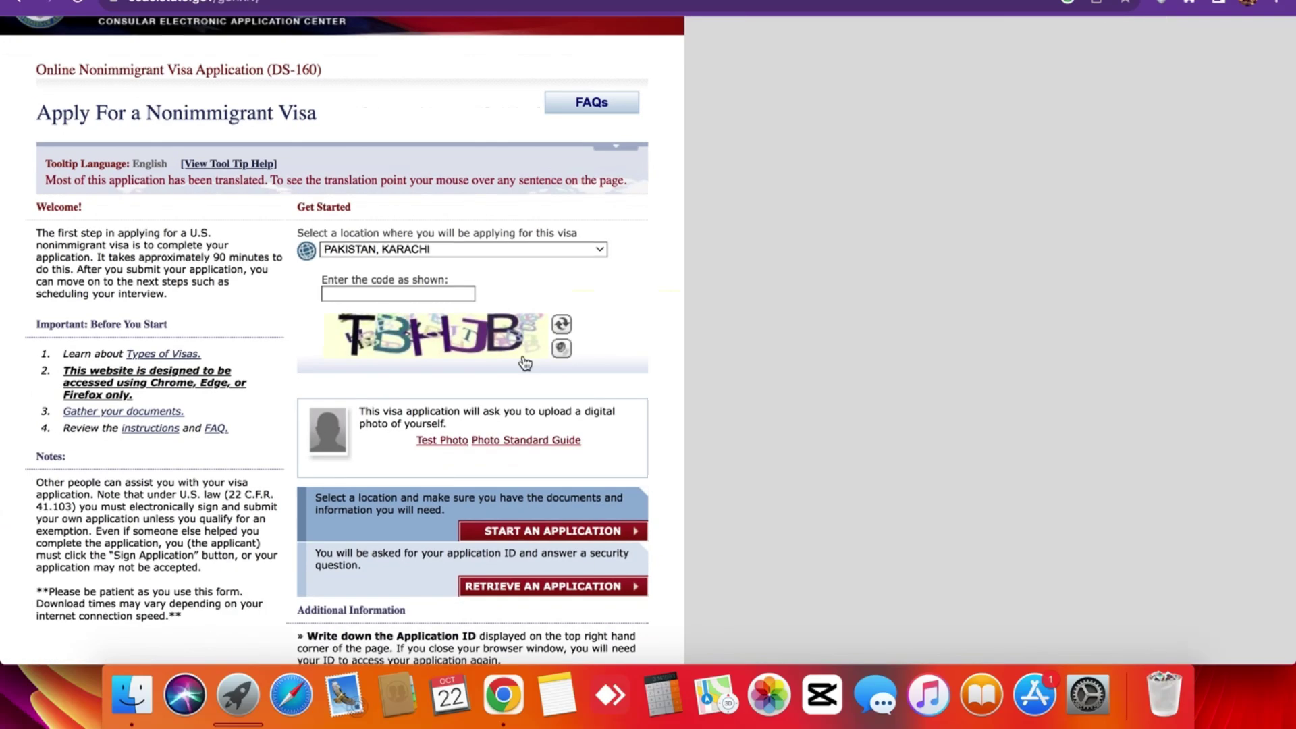
{"action": "left_click", "coordinate": [392, 294]}
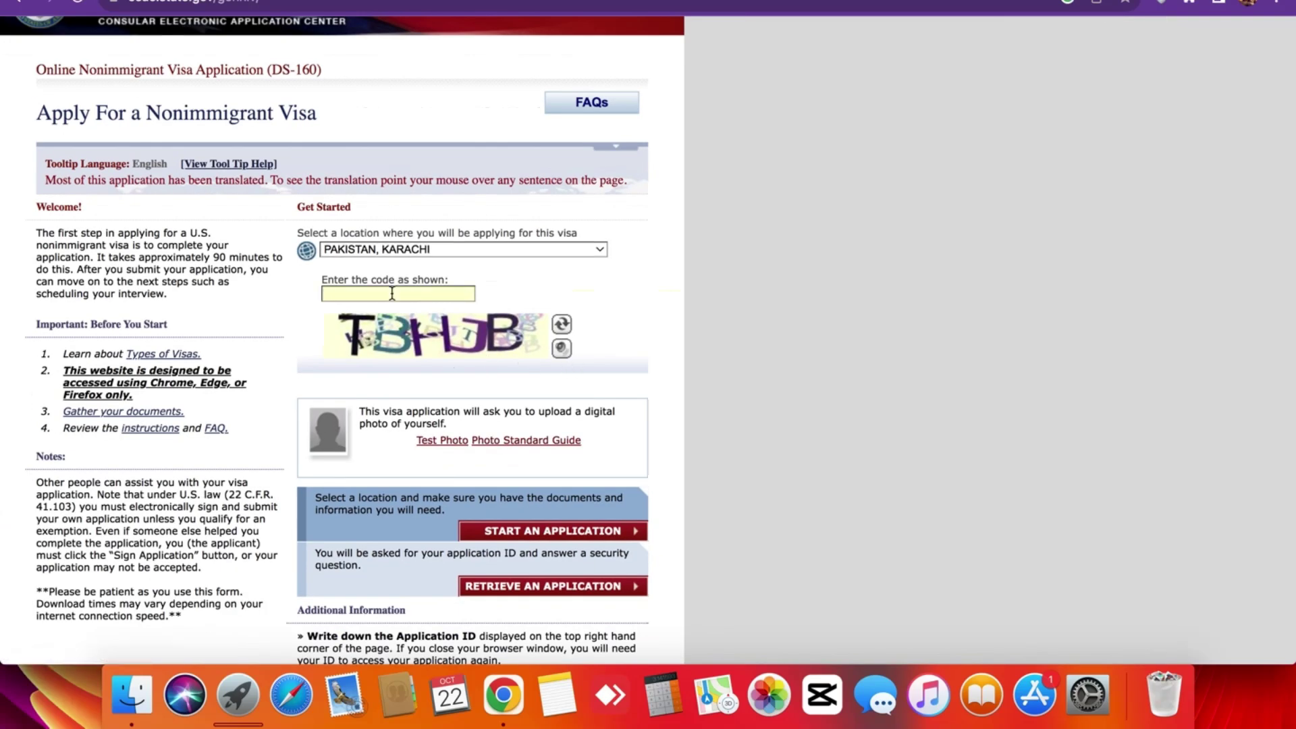
{"action": "type", "text": "TBHJB"}
{"action": "scroll", "coordinate": [290, 379], "scroll_direction": "down", "scroll_amount": 3}
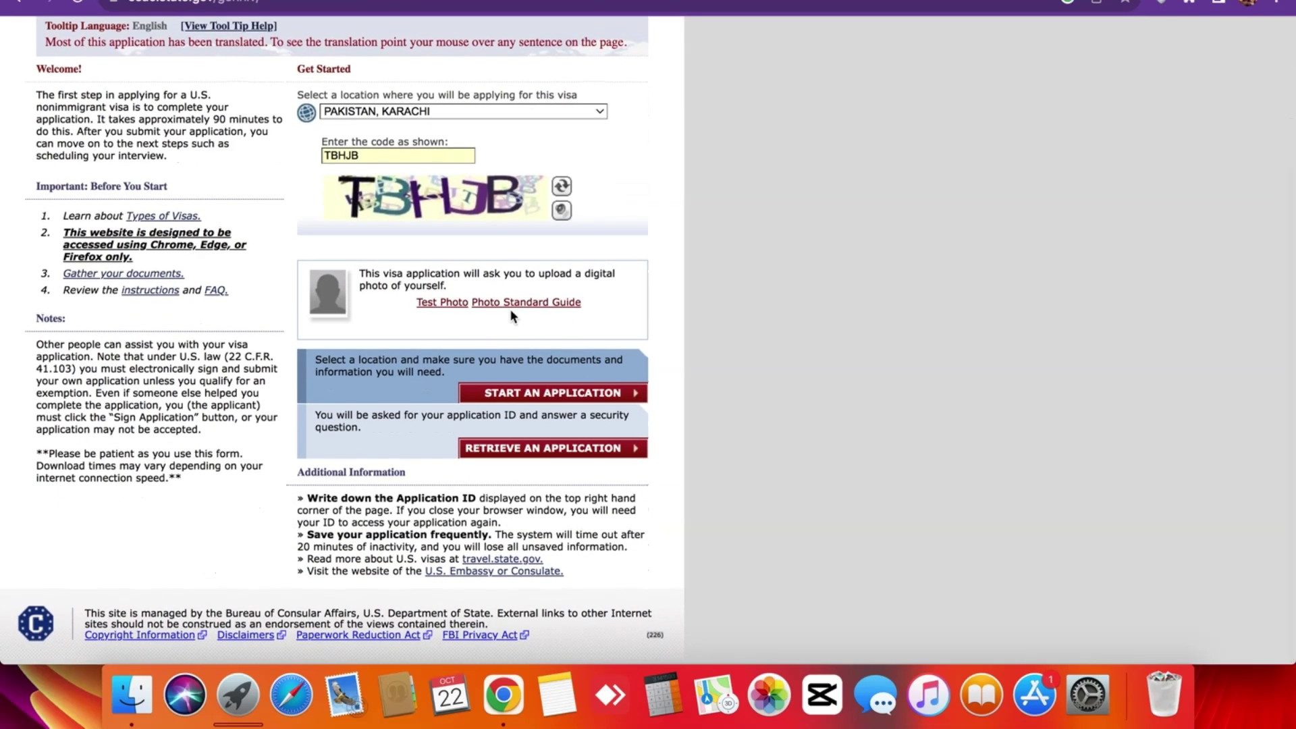
{"action": "scroll", "coordinate": [382, 267], "scroll_direction": "up", "scroll_amount": 5}
{"action": "scroll", "coordinate": [382, 268], "scroll_direction": "down", "scroll_amount": 5}
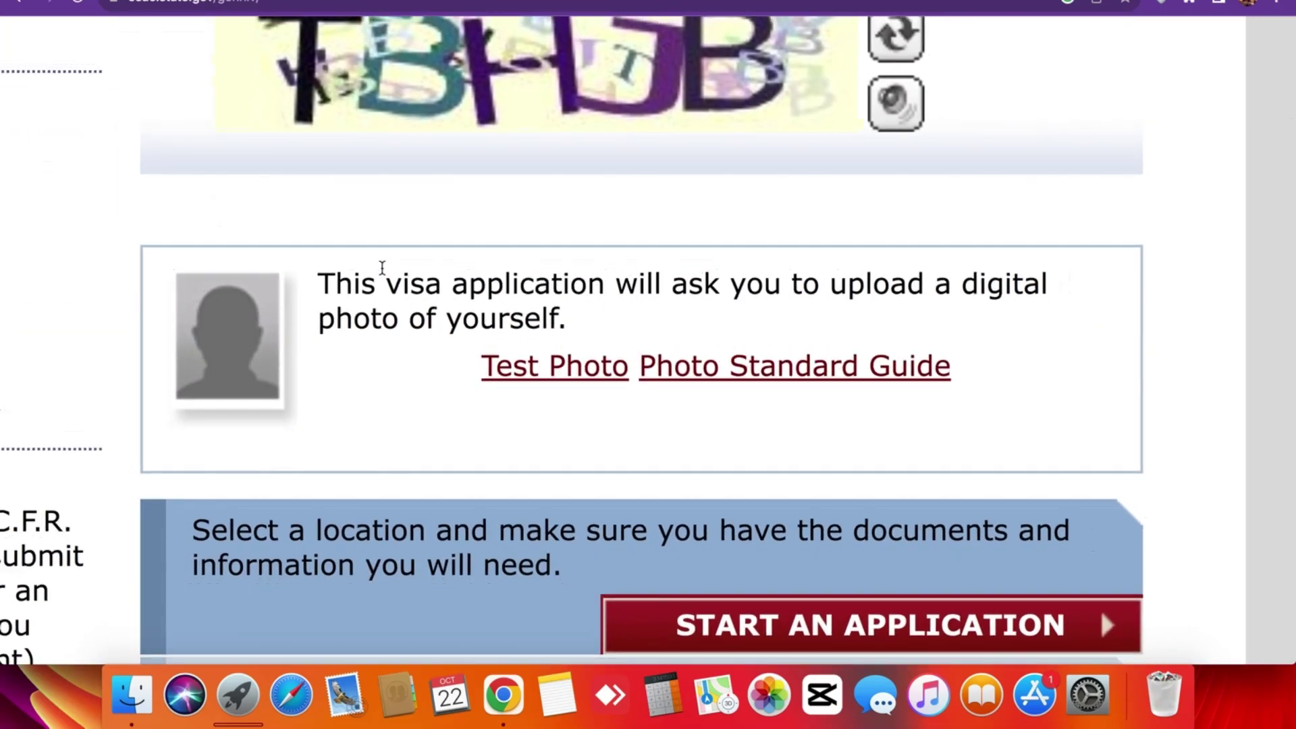
{"action": "scroll", "coordinate": [382, 267], "scroll_direction": "up", "scroll_amount": 5}
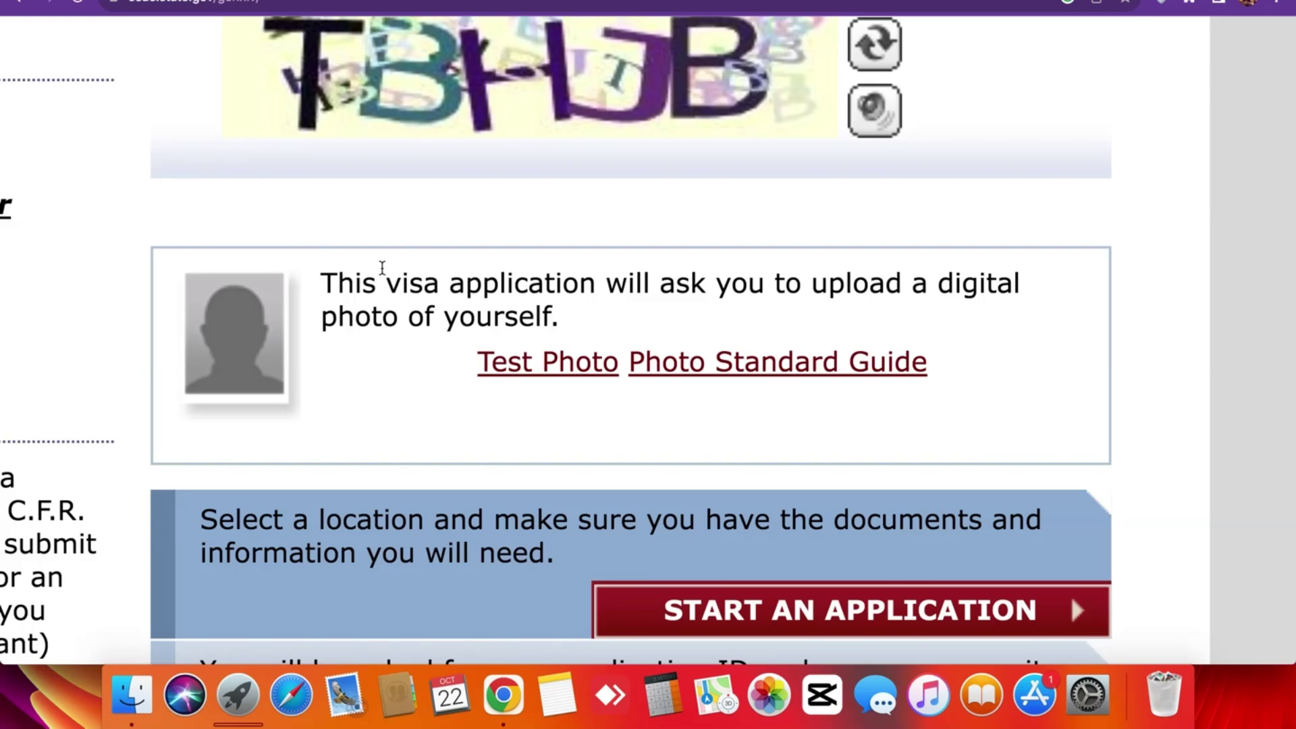
{"action": "scroll", "coordinate": [382, 268], "scroll_direction": "down", "scroll_amount": 5}
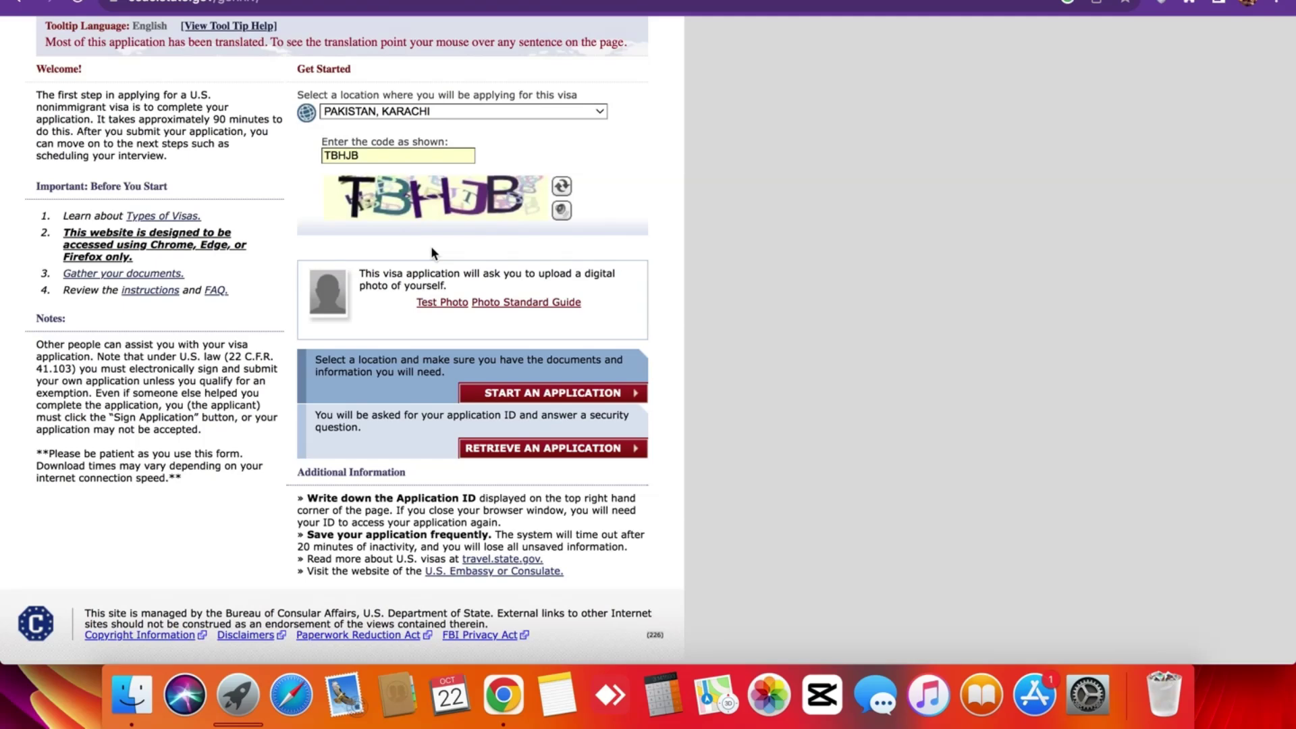
{"action": "scroll", "coordinate": [431, 246], "scroll_direction": "up", "scroll_amount": 5}
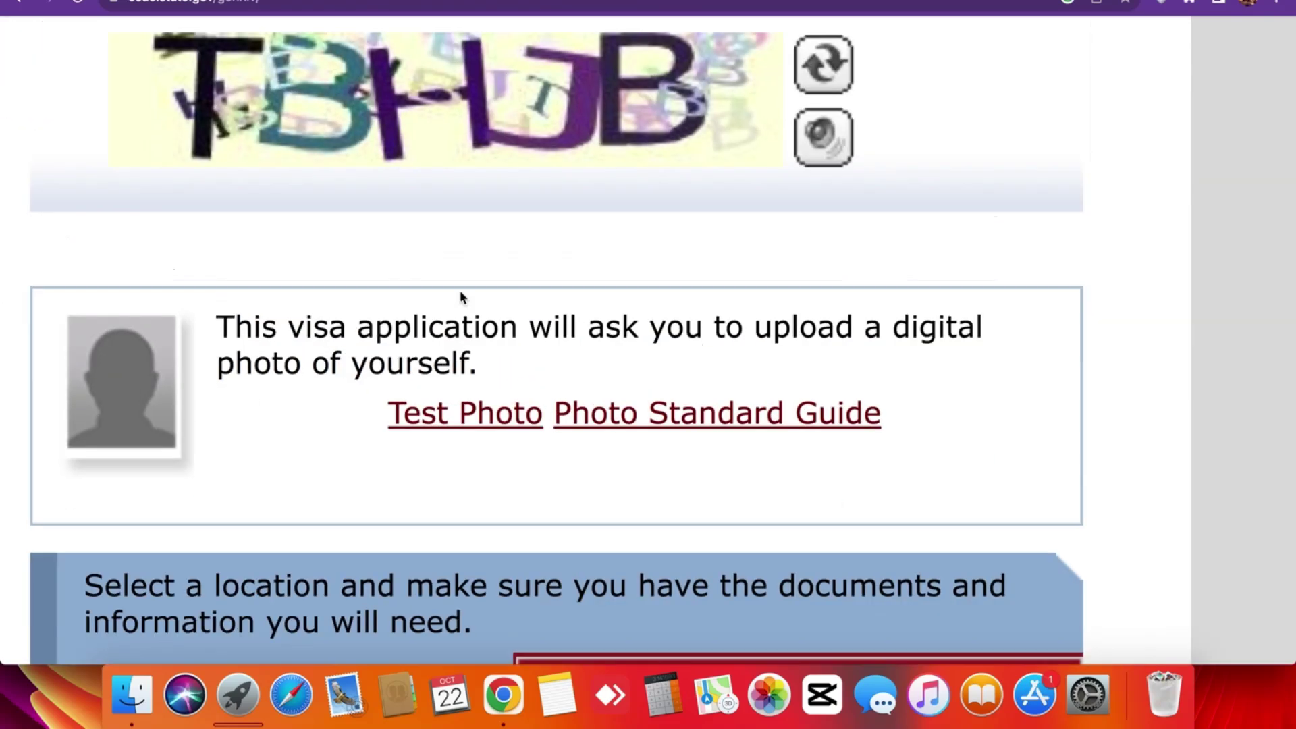
{"action": "scroll", "coordinate": [525, 365], "scroll_direction": "down", "scroll_amount": 5}
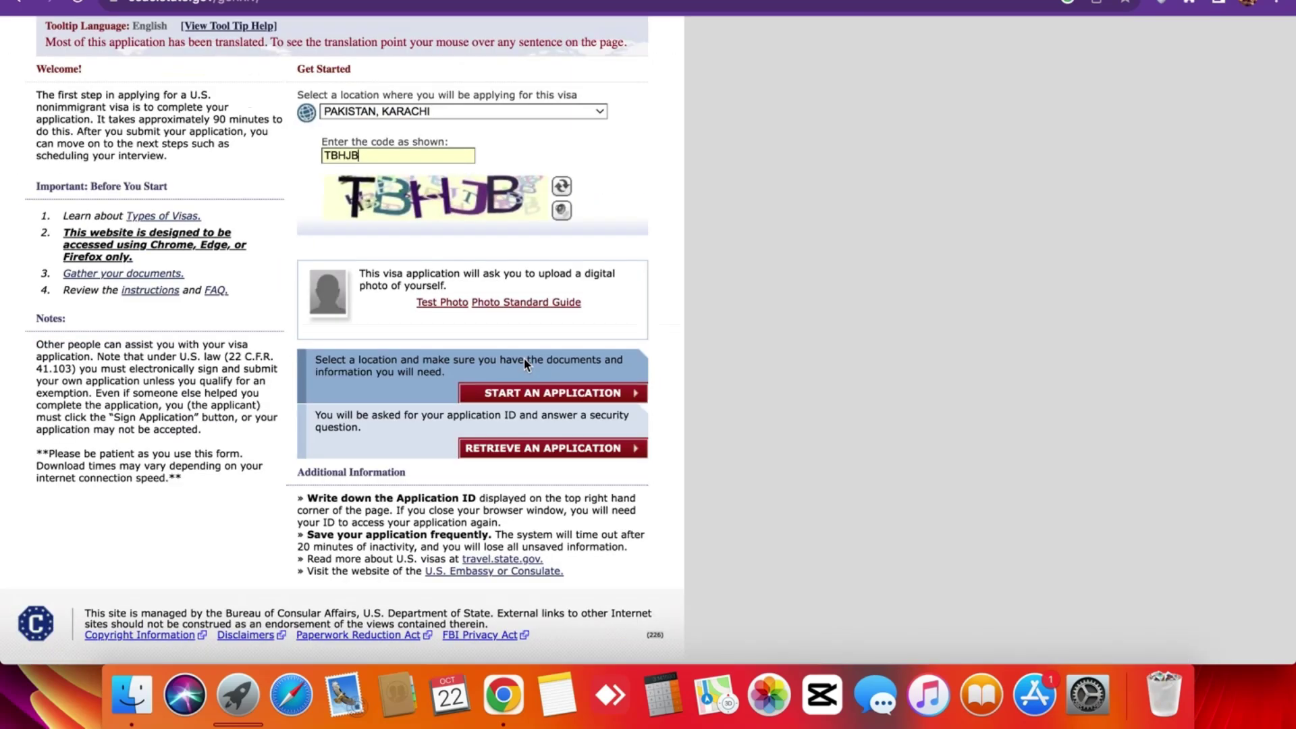
{"action": "scroll", "coordinate": [480, 290], "scroll_direction": "up", "scroll_amount": 4}
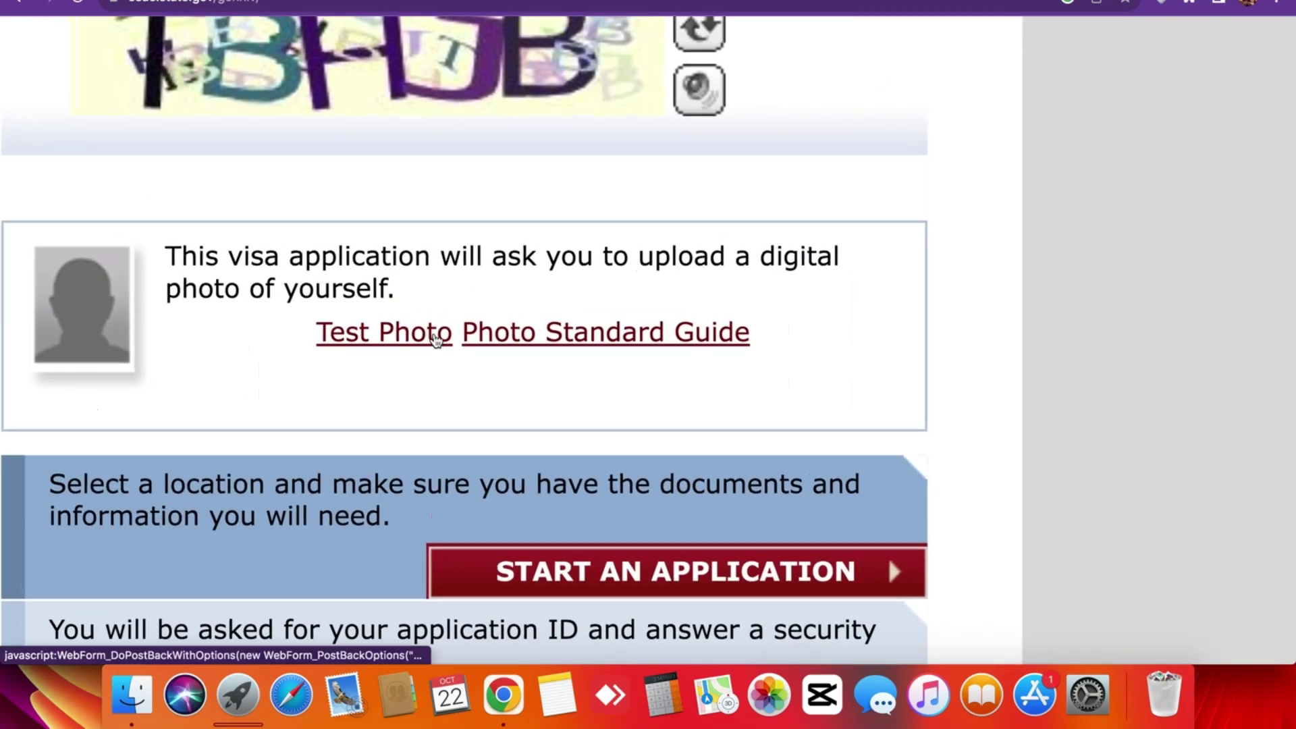
{"action": "scroll", "coordinate": [446, 350], "scroll_direction": "down", "scroll_amount": 5}
{"action": "left_click", "coordinate": [451, 305]}
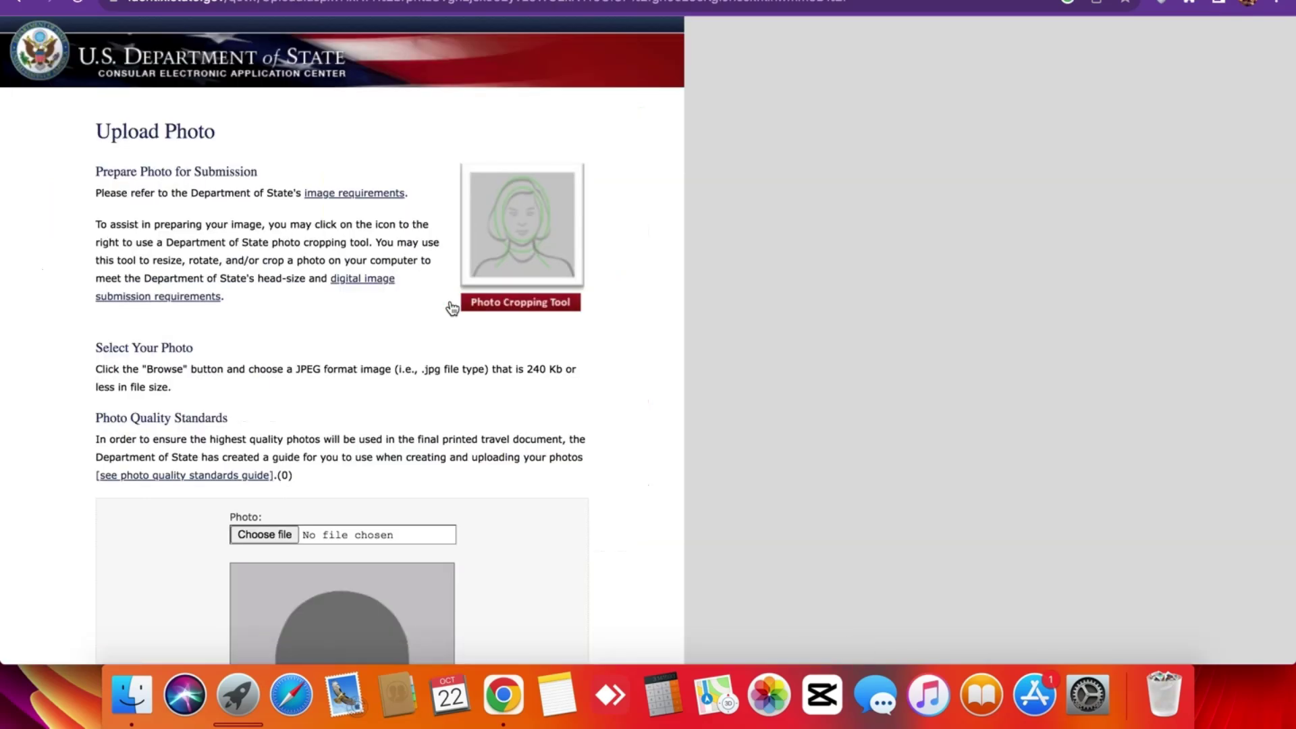
{"action": "scroll", "coordinate": [311, 128], "scroll_direction": "up", "scroll_amount": 5}
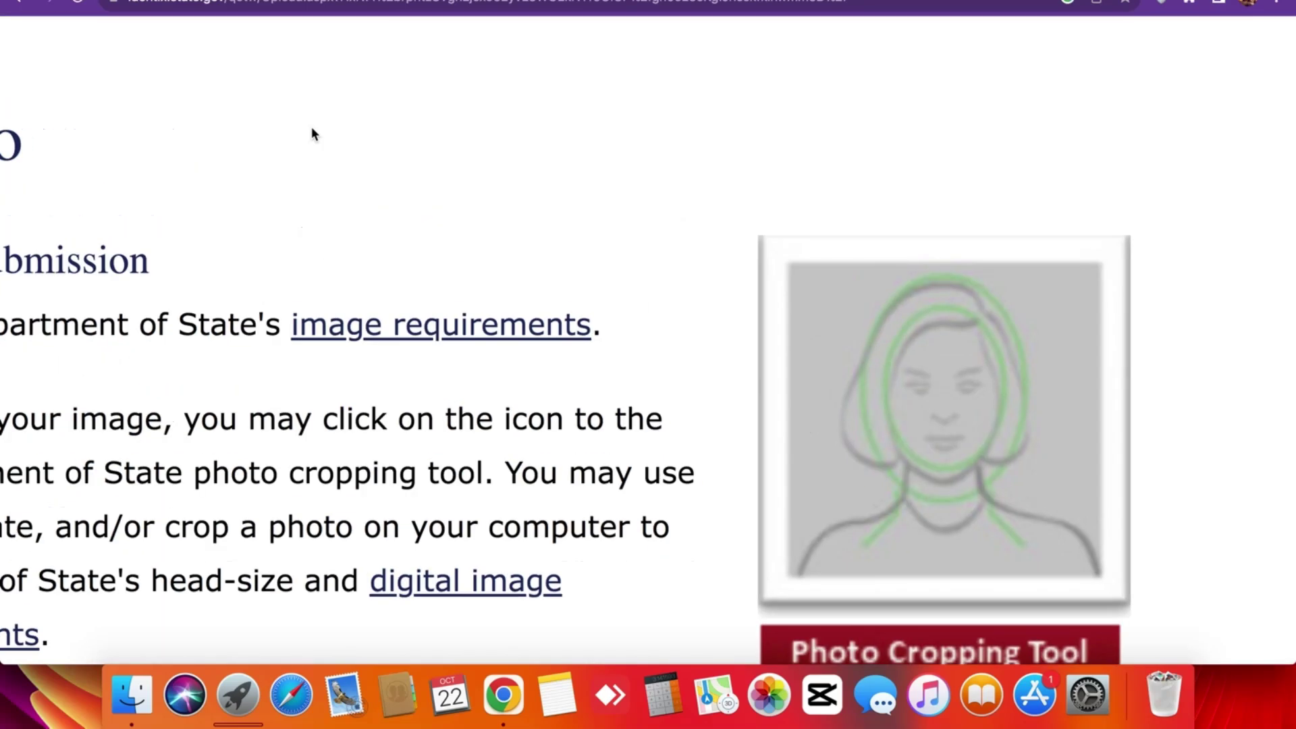
{"action": "scroll", "coordinate": [312, 133], "scroll_direction": "down", "scroll_amount": 5}
{"action": "scroll", "coordinate": [534, 207], "scroll_direction": "up", "scroll_amount": 3}
{"action": "scroll", "coordinate": [535, 207], "scroll_direction": "down", "scroll_amount": 3}
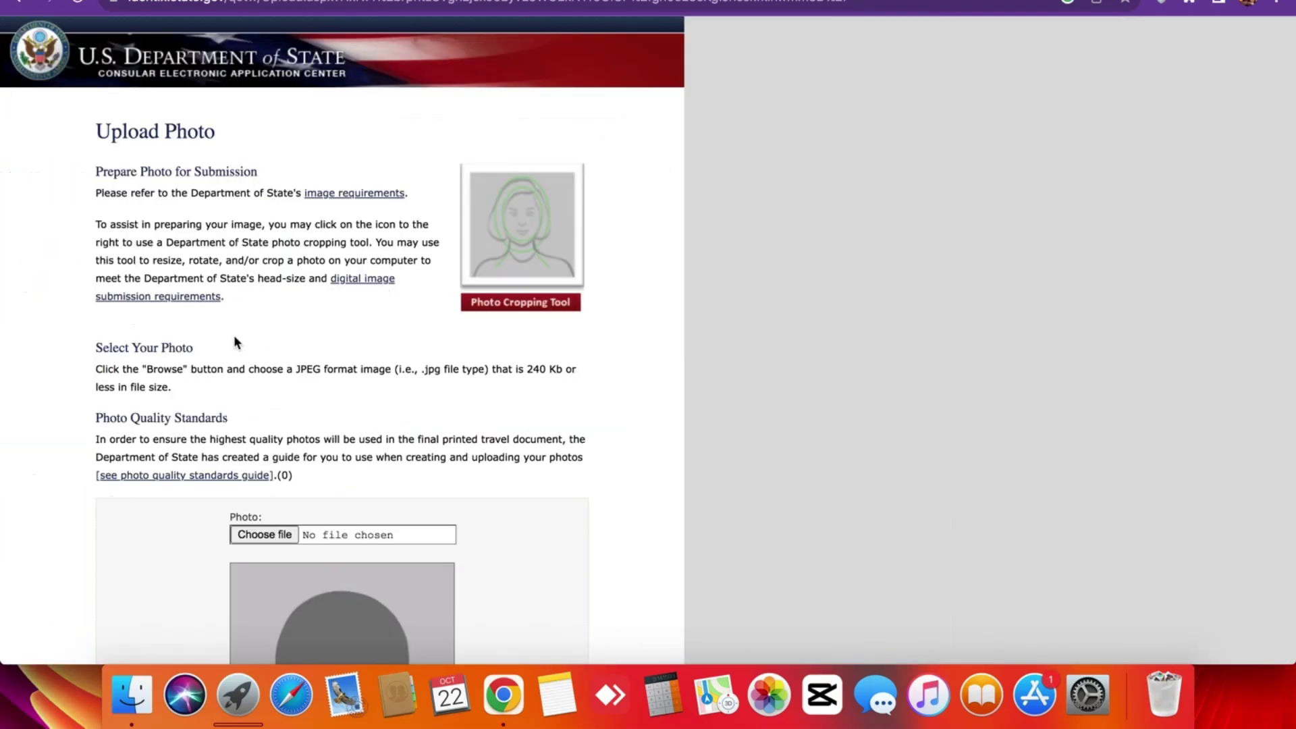
{"action": "scroll", "coordinate": [234, 335], "scroll_direction": "down", "scroll_amount": 5}
{"action": "scroll", "coordinate": [270, 337], "scroll_direction": "up", "scroll_amount": 5}
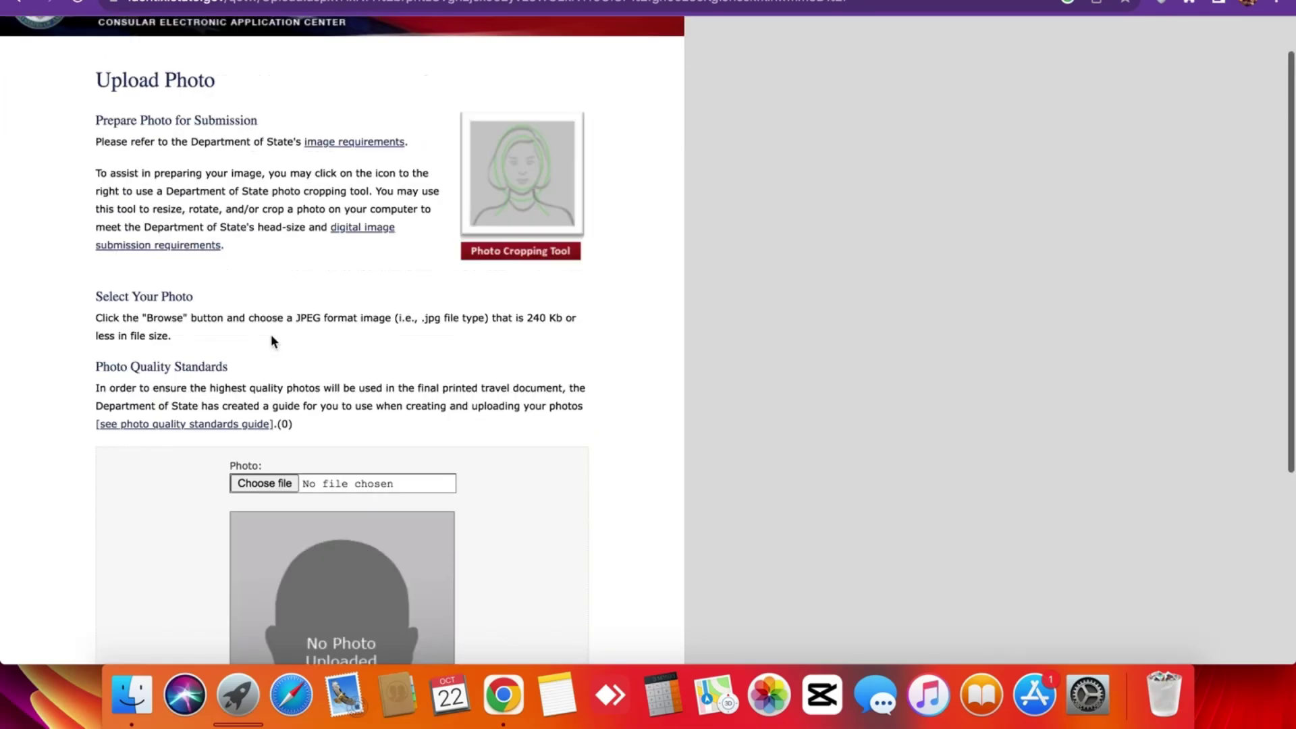
{"action": "scroll", "coordinate": [542, 234], "scroll_direction": "up", "scroll_amount": 3}
{"action": "scroll", "coordinate": [542, 233], "scroll_direction": "down", "scroll_amount": 3}
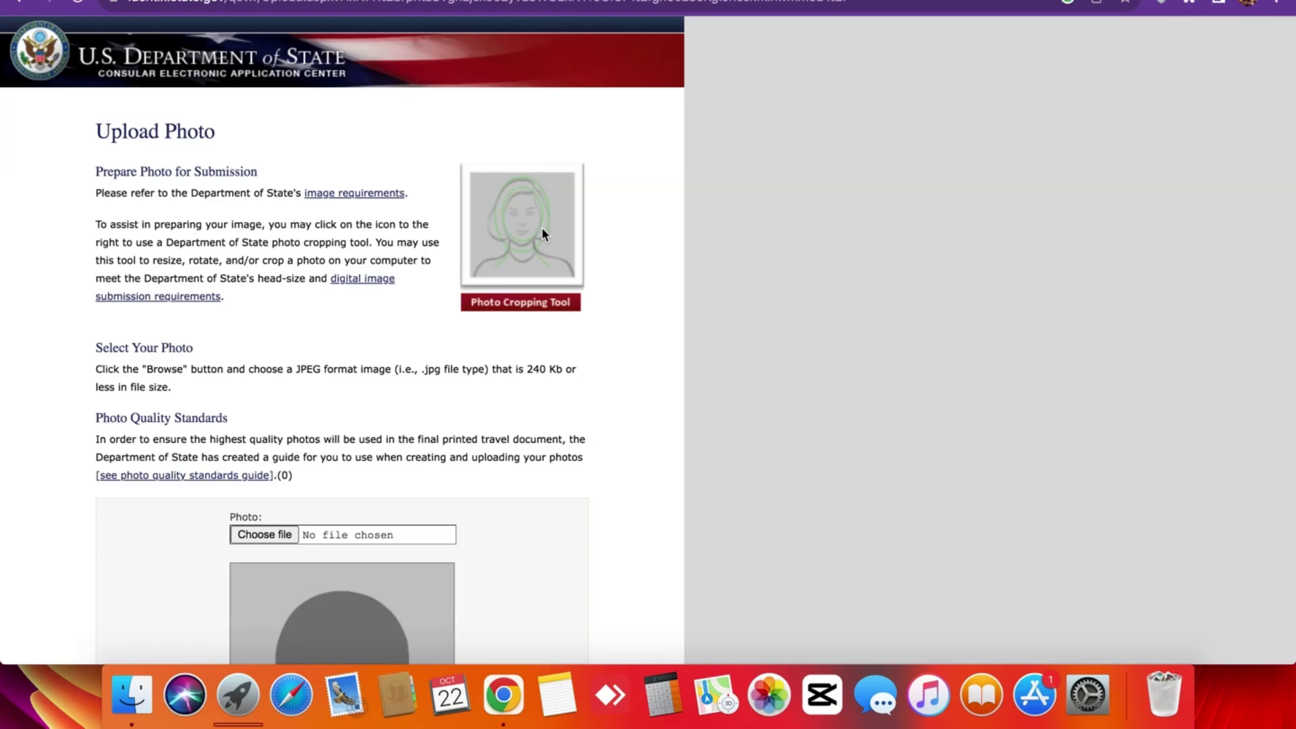
{"action": "scroll", "coordinate": [540, 230], "scroll_direction": "down", "scroll_amount": 1}
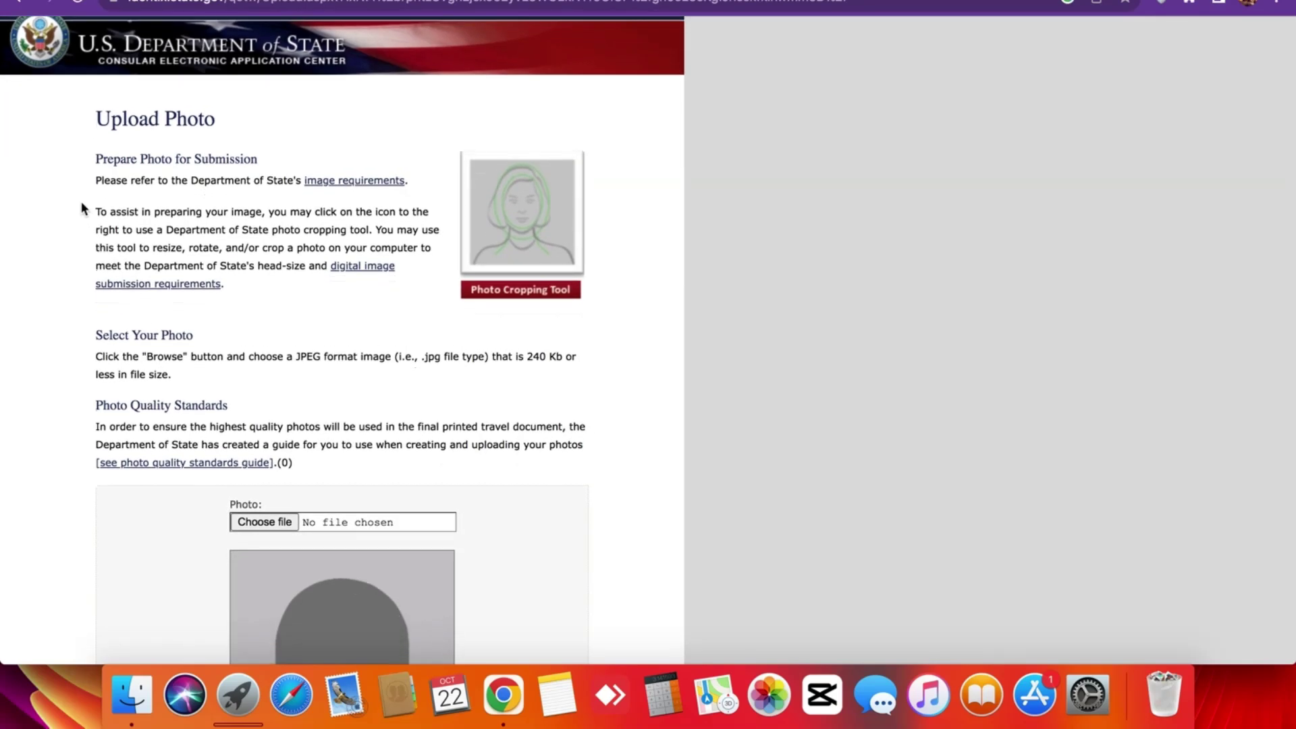
{"action": "left_click_drag", "start_coordinate": [86, 153], "coordinate": [309, 291]}
{"action": "left_click", "coordinate": [309, 290]}
{"action": "scroll", "coordinate": [309, 290], "scroll_direction": "up", "scroll_amount": 3}
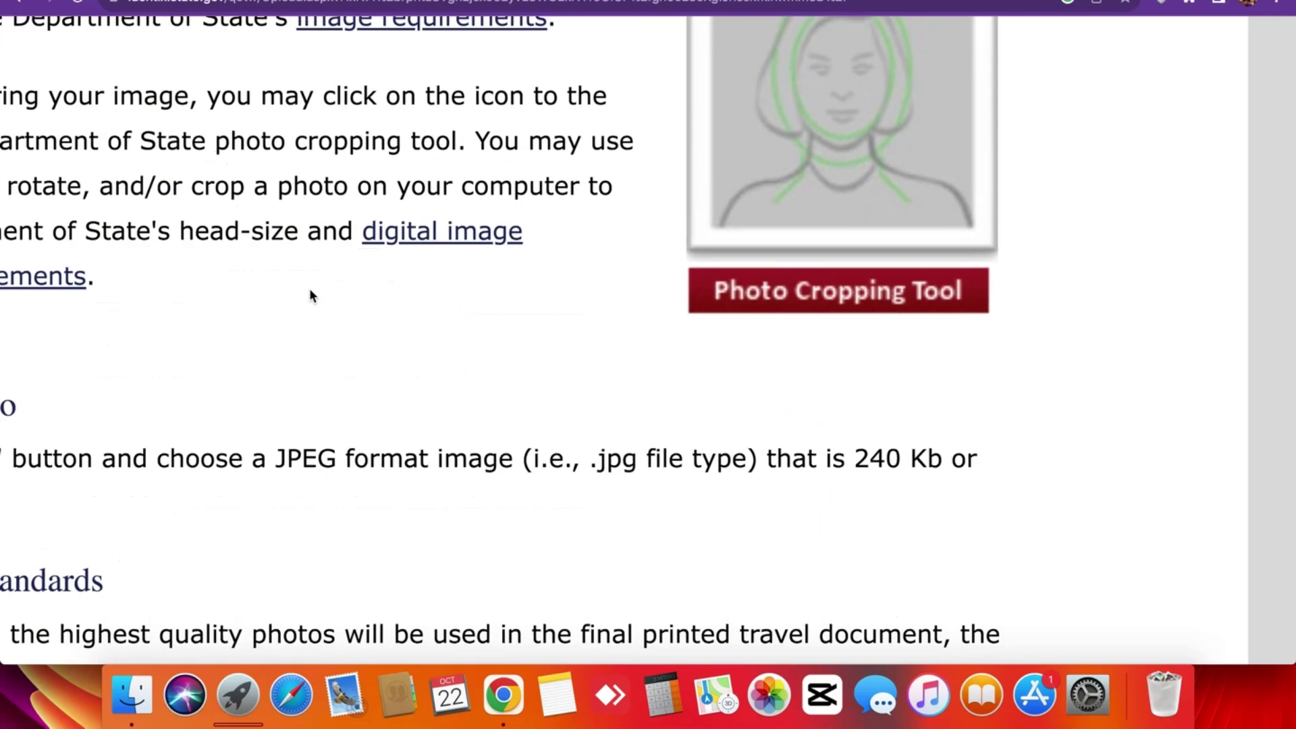
{"action": "scroll", "coordinate": [309, 289], "scroll_direction": "down", "scroll_amount": 3}
{"action": "scroll", "coordinate": [245, 351], "scroll_direction": "up", "scroll_amount": 3}
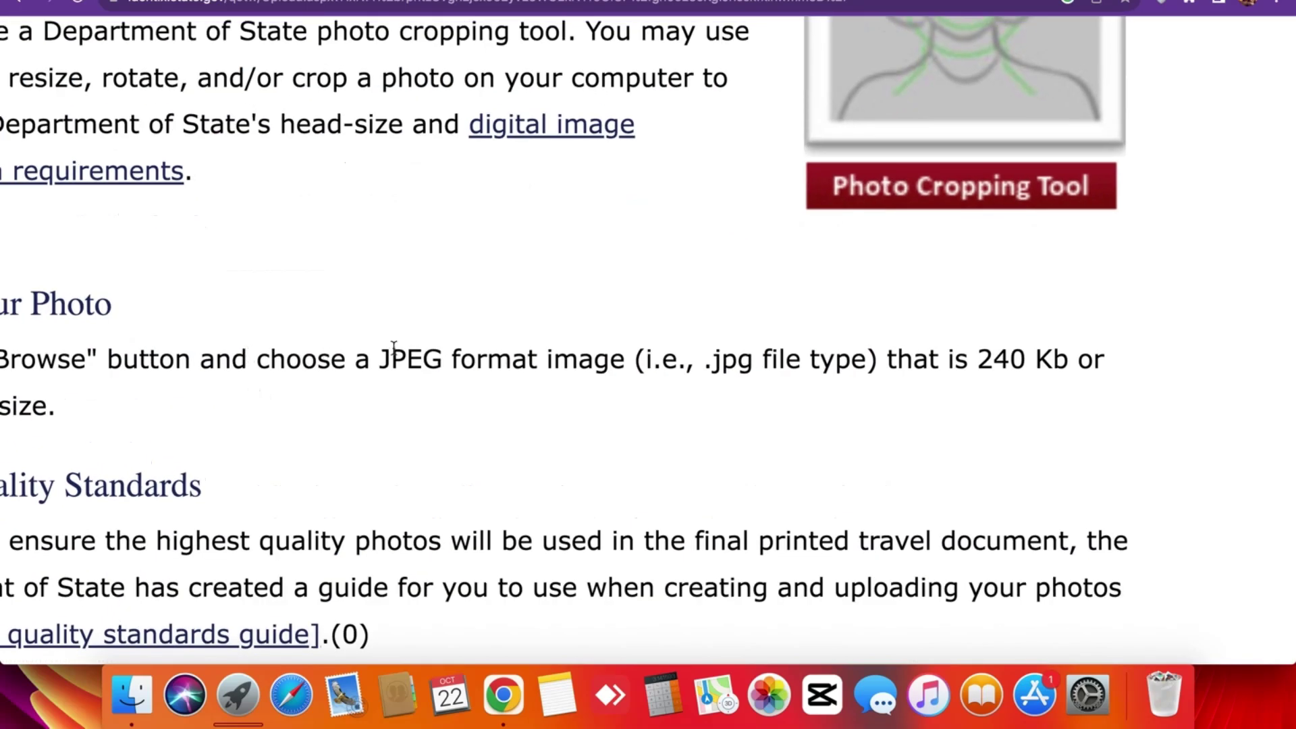
{"action": "double_click", "coordinate": [418, 360]}
{"action": "left_click", "coordinate": [419, 360]}
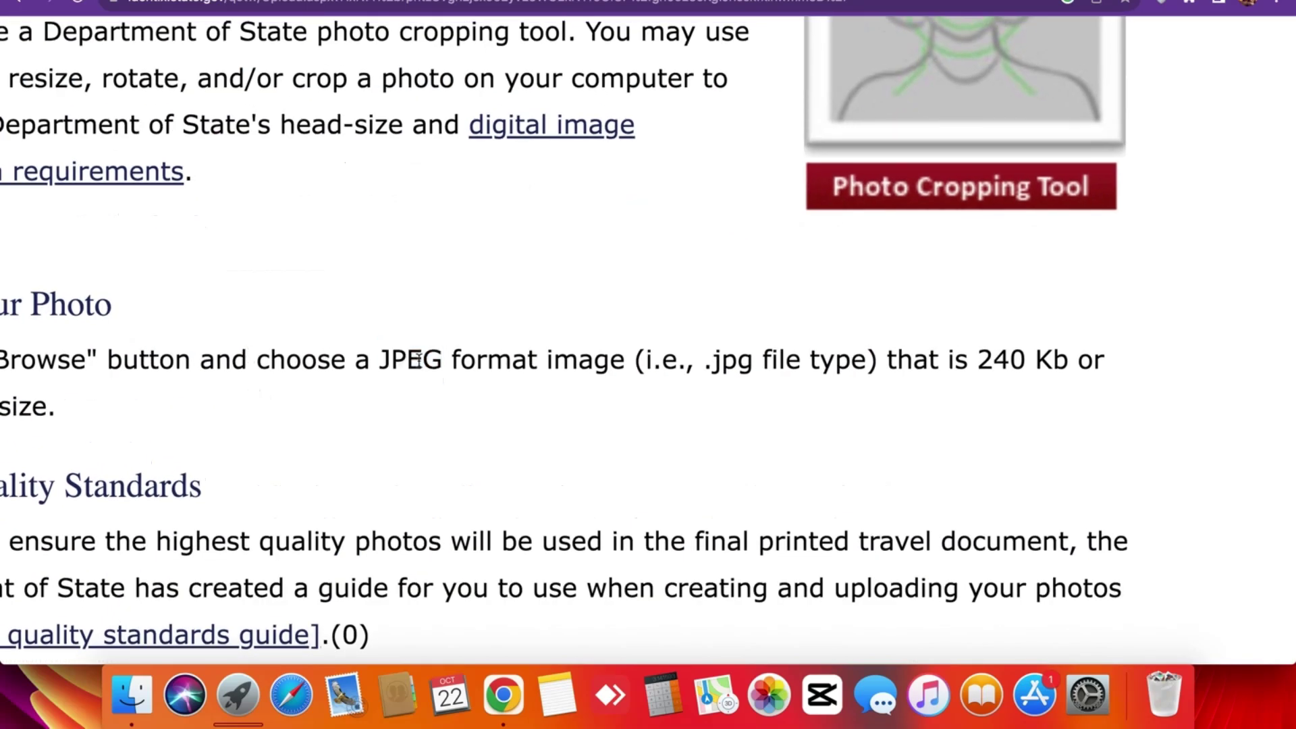
{"action": "scroll", "coordinate": [418, 360], "scroll_direction": "down", "scroll_amount": 3}
{"action": "scroll", "coordinate": [575, 356], "scroll_direction": "up", "scroll_amount": 3}
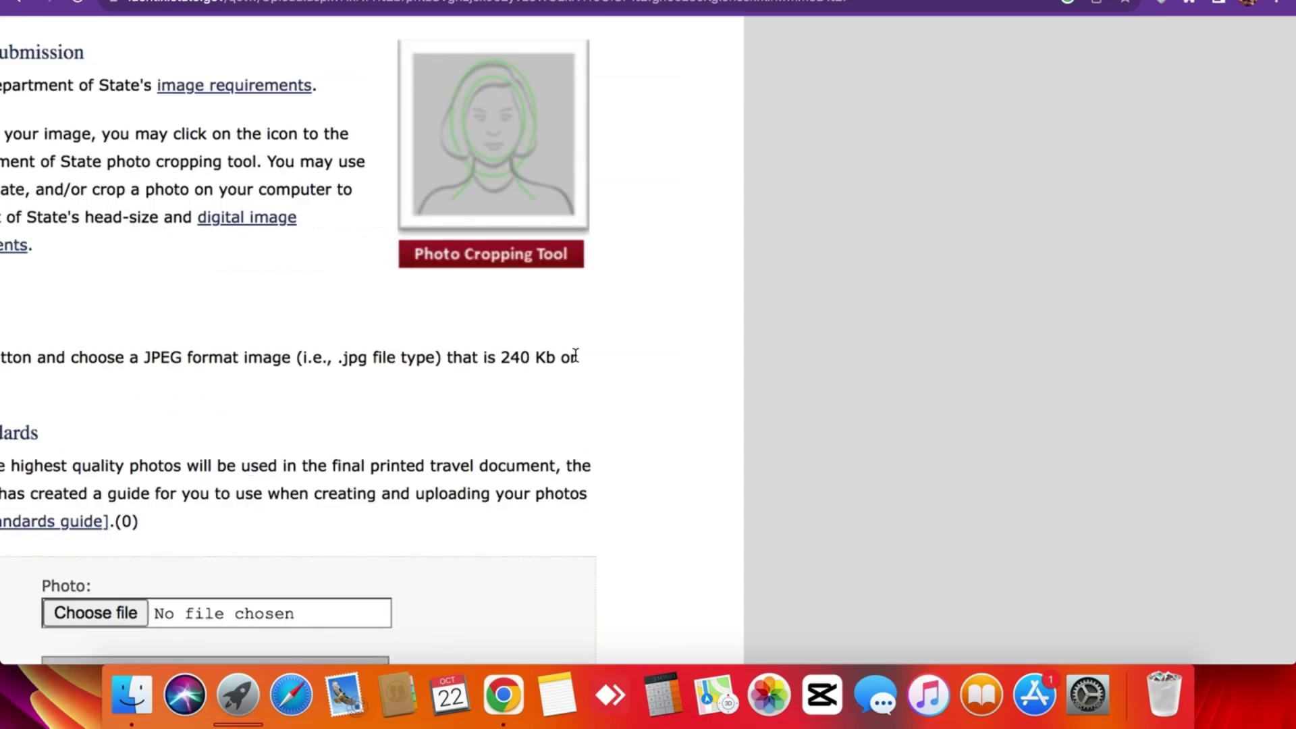
{"action": "scroll", "coordinate": [575, 357], "scroll_direction": "down", "scroll_amount": 3}
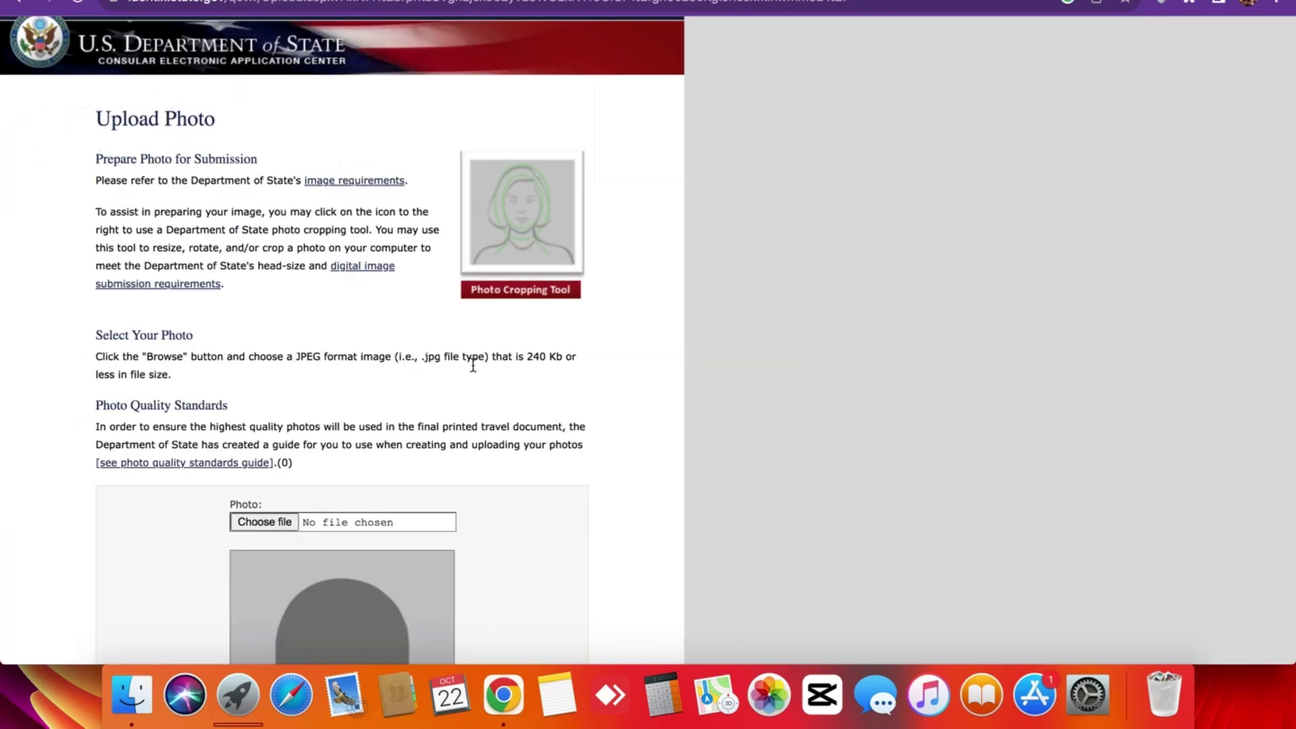
{"action": "triple_click", "coordinate": [231, 363]}
Read through the Computer Fraud and Abuse Act notices and tick I AGREE.
{"action": "left_click", "coordinate": [278, 377]}
{"action": "scroll", "coordinate": [270, 378], "scroll_direction": "down", "scroll_amount": 5}
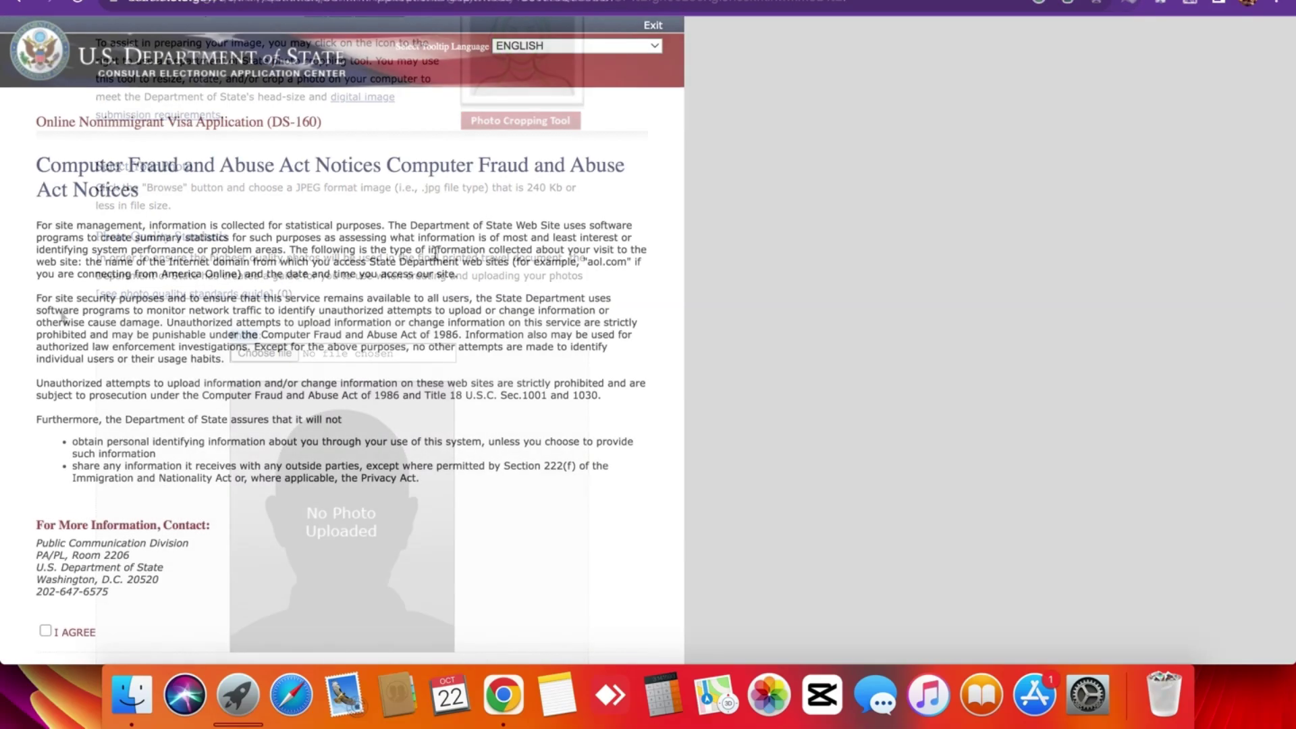
{"action": "scroll", "coordinate": [247, 292], "scroll_direction": "up", "scroll_amount": 3}
{"action": "scroll", "coordinate": [248, 295], "scroll_direction": "down", "scroll_amount": 3}
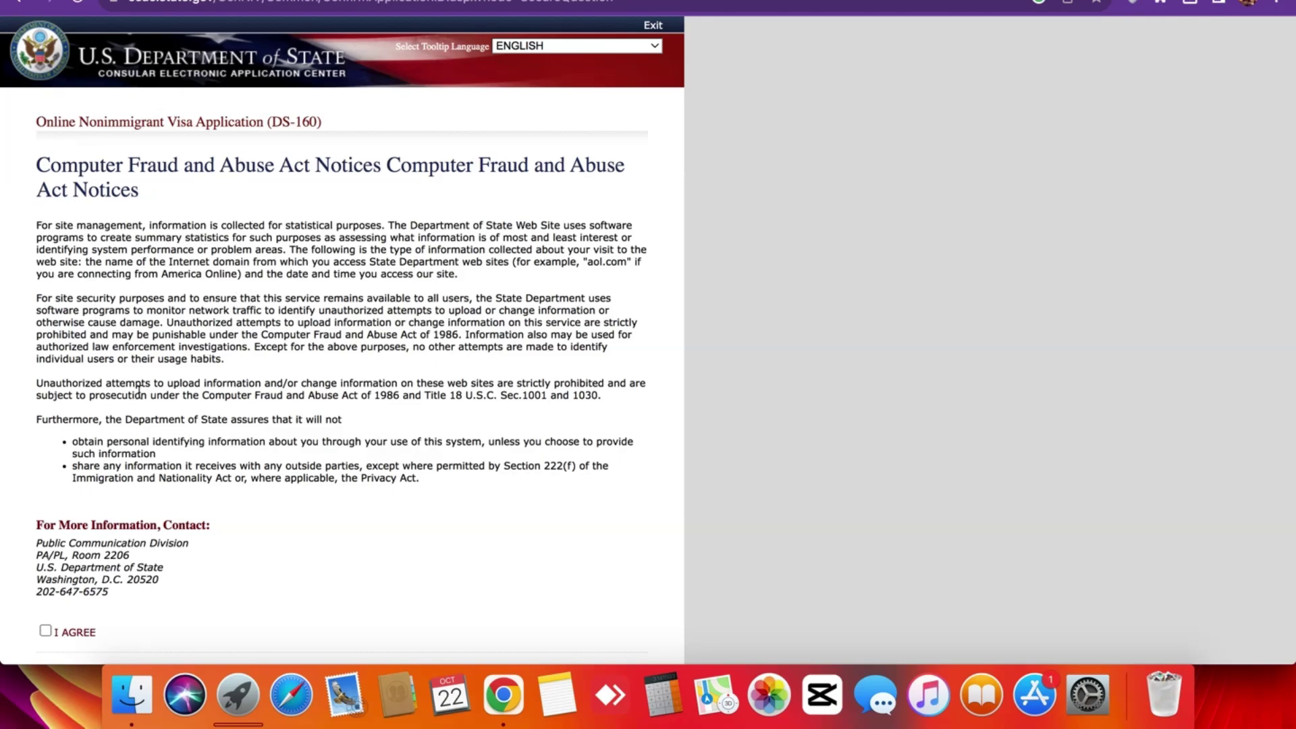
{"action": "scroll", "coordinate": [139, 391], "scroll_direction": "up", "scroll_amount": 3}
{"action": "scroll", "coordinate": [139, 390], "scroll_direction": "down", "scroll_amount": 3}
{"action": "left_click", "coordinate": [33, 197]}
{"action": "left_click_drag", "start_coordinate": [32, 197], "coordinate": [387, 466]}
{"action": "left_click", "coordinate": [386, 466]}
{"action": "scroll", "coordinate": [391, 466], "scroll_direction": "down", "scroll_amount": 5}
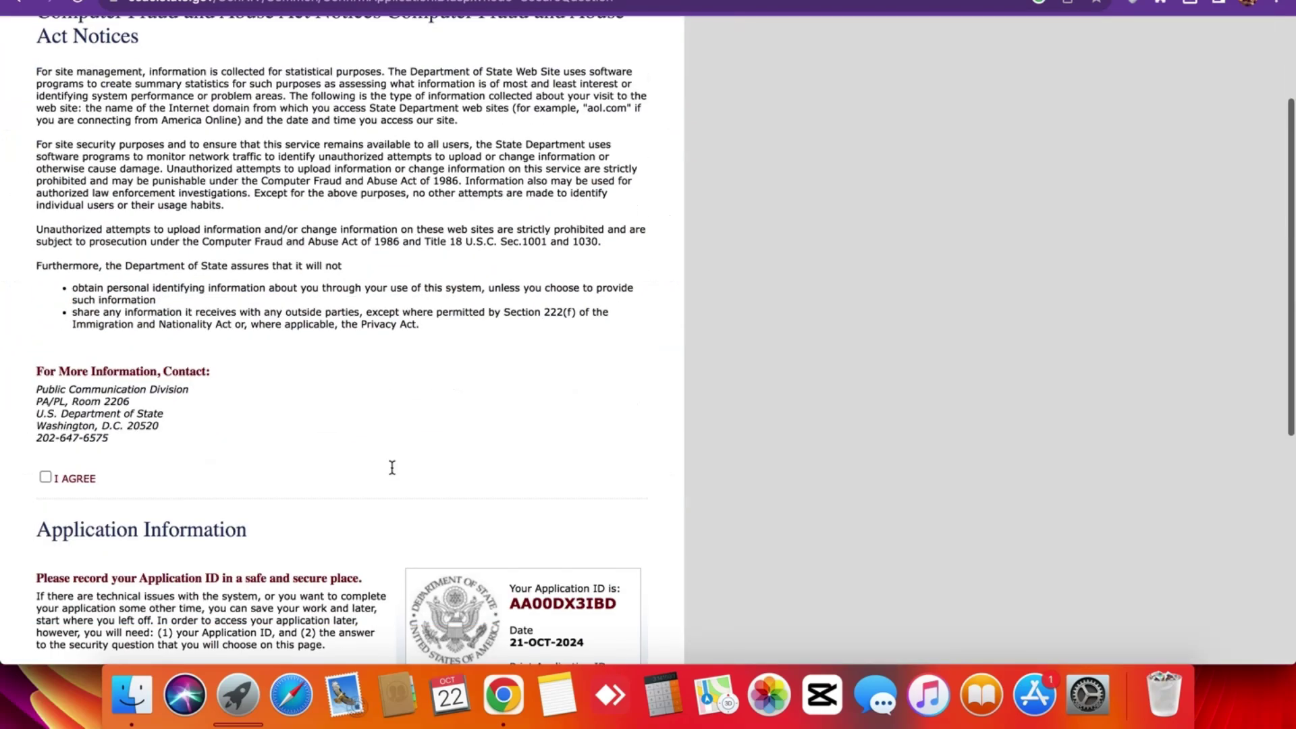
{"action": "scroll", "coordinate": [199, 414], "scroll_direction": "down", "scroll_amount": 2}
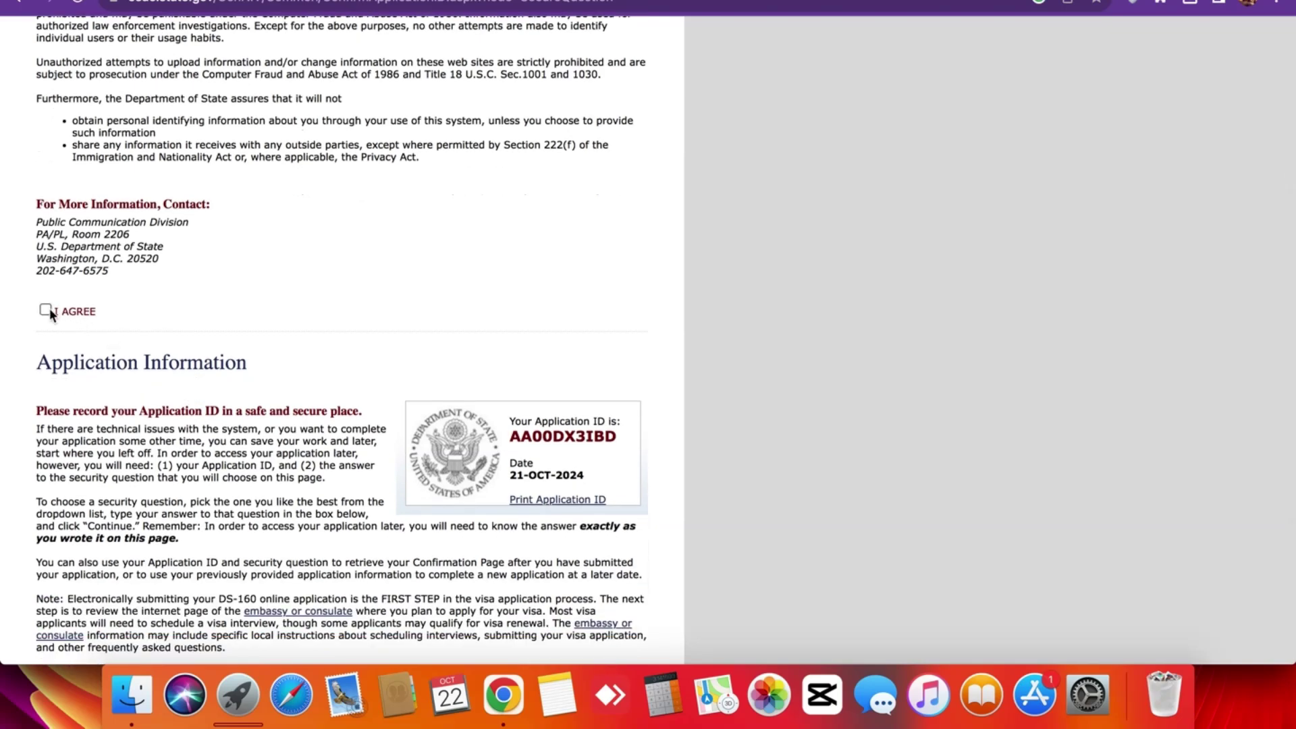
{"action": "scroll", "coordinate": [50, 309], "scroll_direction": "up", "scroll_amount": 3}
{"action": "scroll", "coordinate": [50, 310], "scroll_direction": "down", "scroll_amount": 3}
{"action": "left_click", "coordinate": [45, 310]}
Select 'What is the given name of your mother's mother?' as the security question.
{"action": "scroll", "coordinate": [150, 372], "scroll_direction": "down", "scroll_amount": 10}
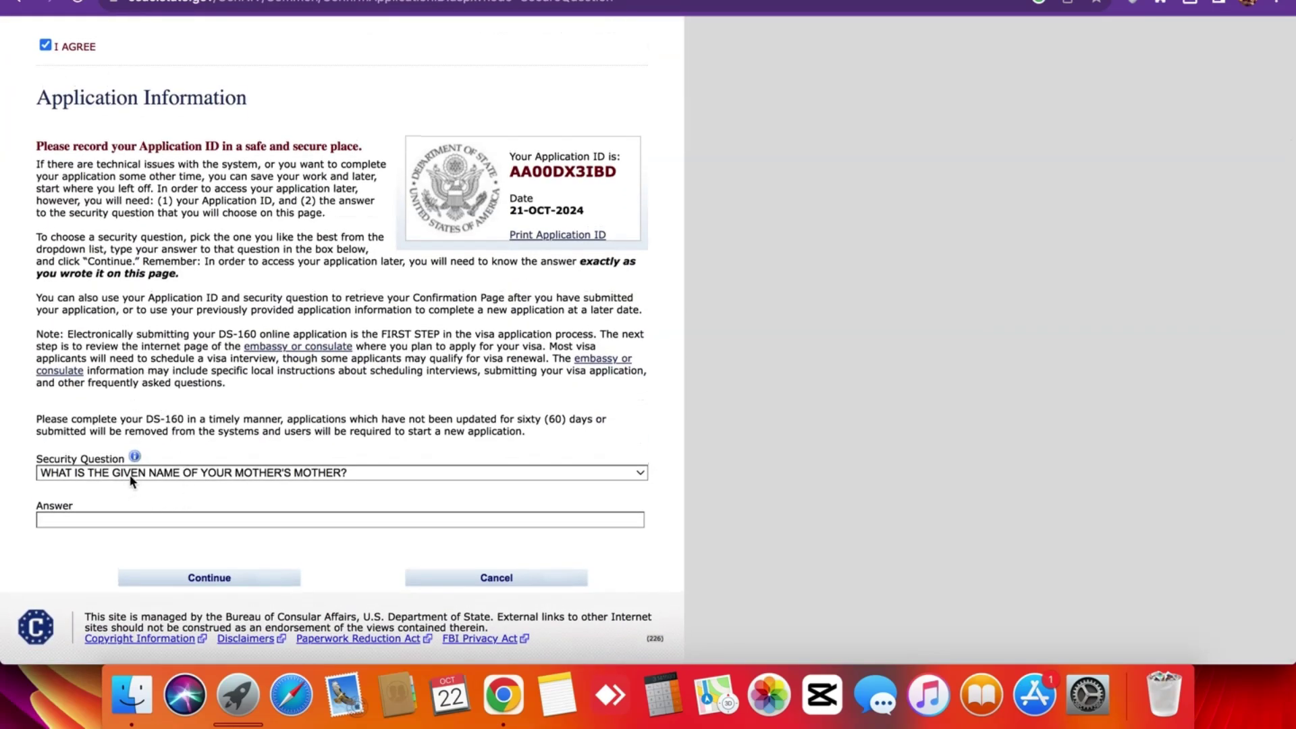
{"action": "scroll", "coordinate": [131, 472], "scroll_direction": "up", "scroll_amount": 5}
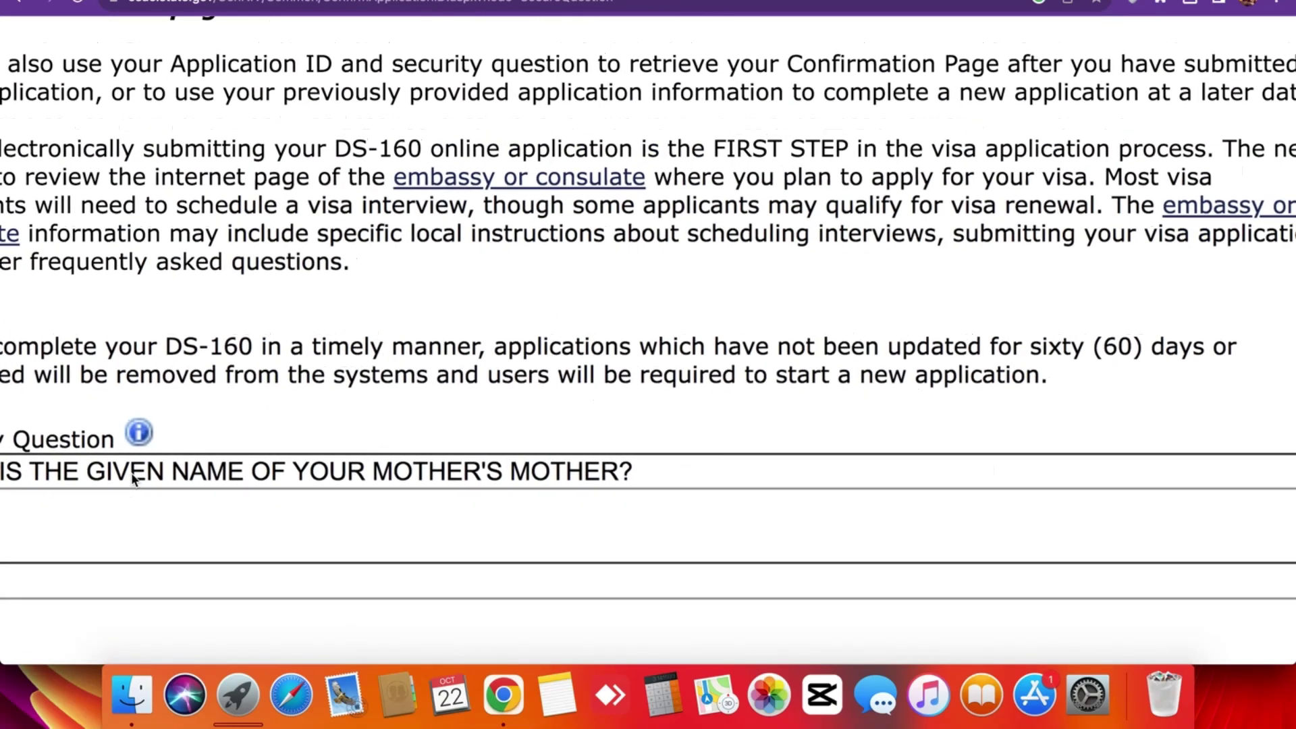
{"action": "scroll", "coordinate": [133, 478], "scroll_direction": "down", "scroll_amount": 5}
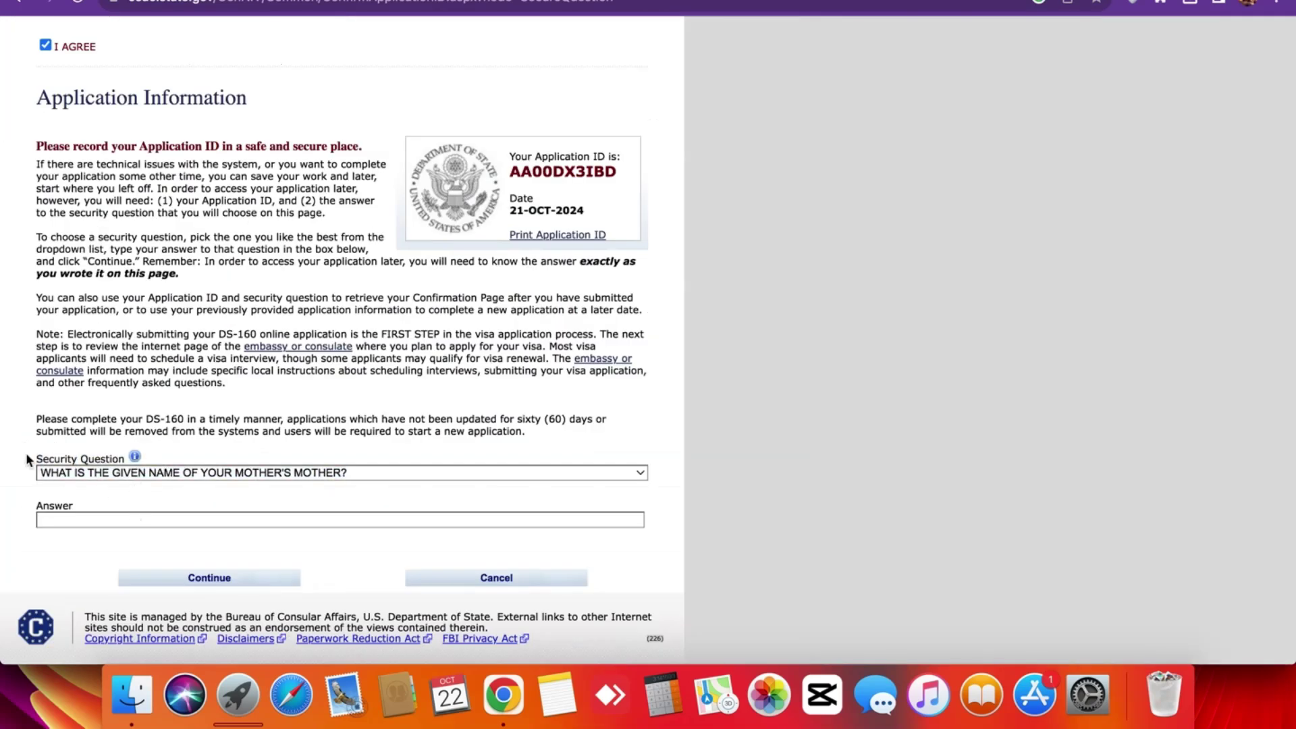
{"action": "left_click", "coordinate": [162, 473]}
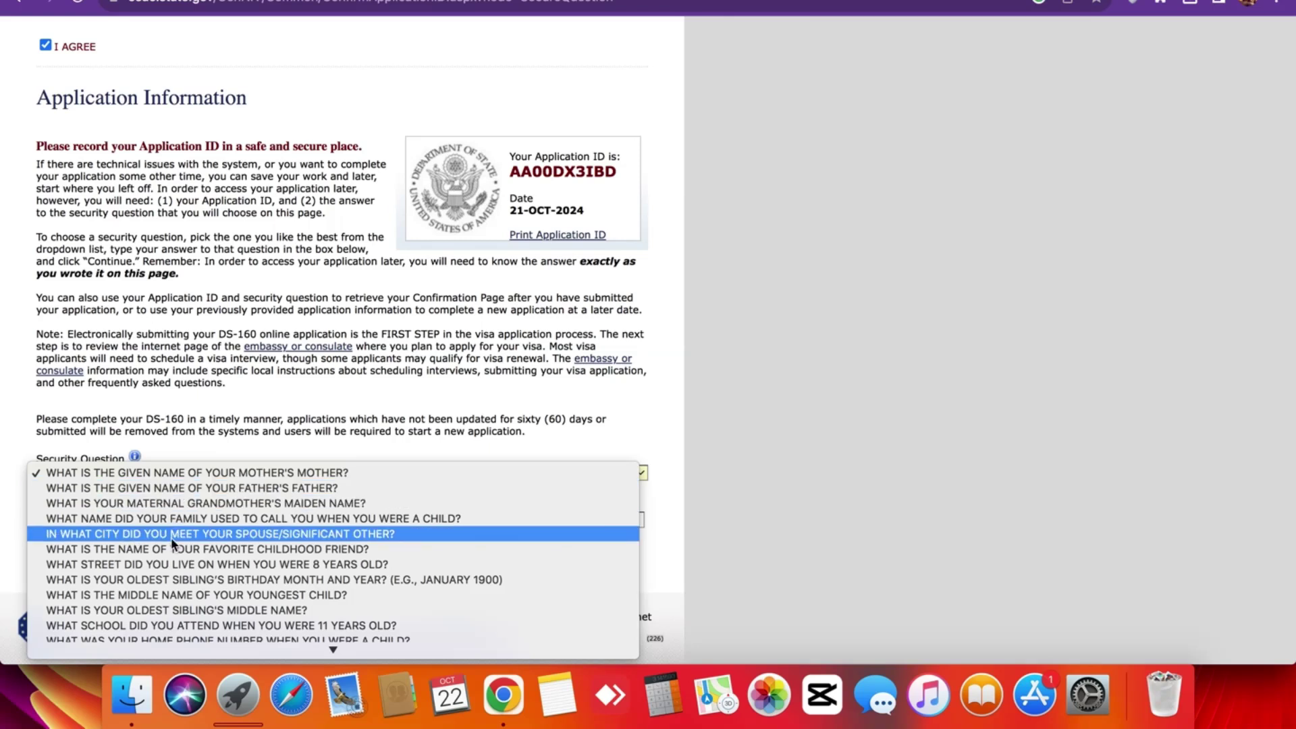
{"action": "scroll", "coordinate": [171, 552], "scroll_direction": "down", "scroll_amount": 3}
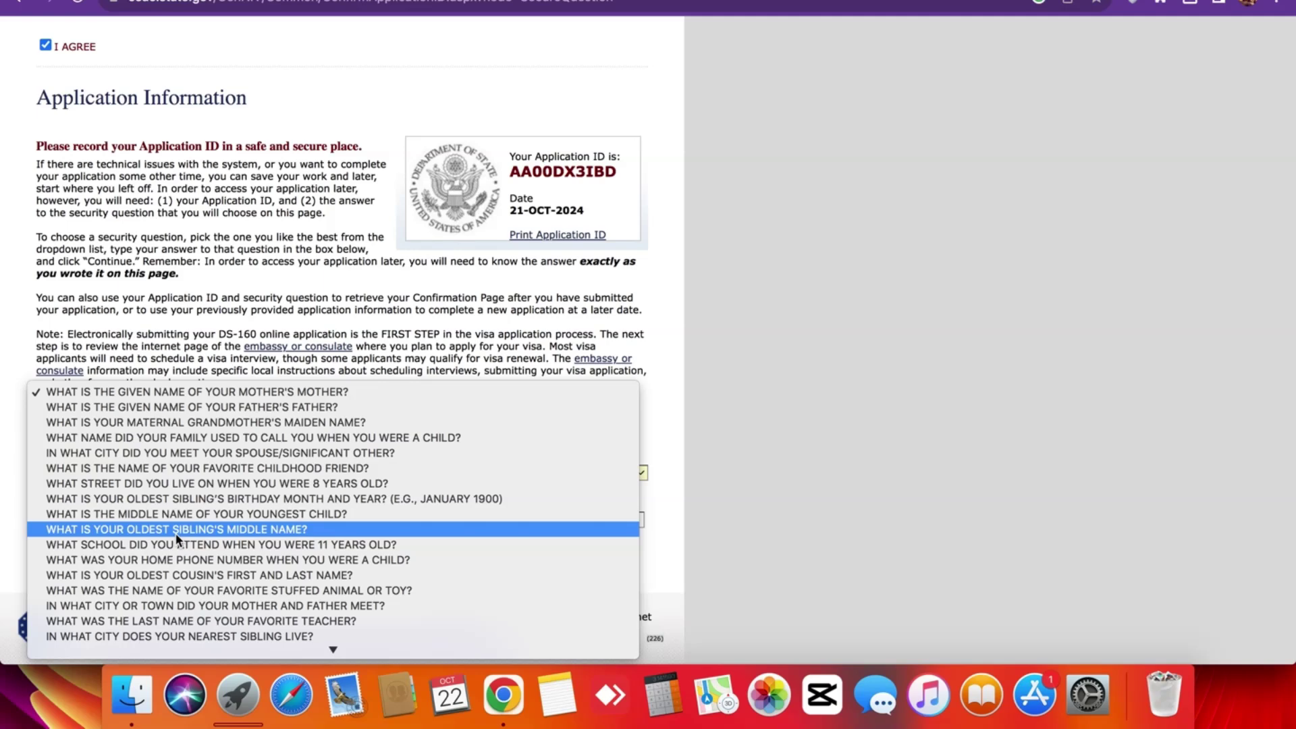
{"action": "left_click", "coordinate": [177, 530]}
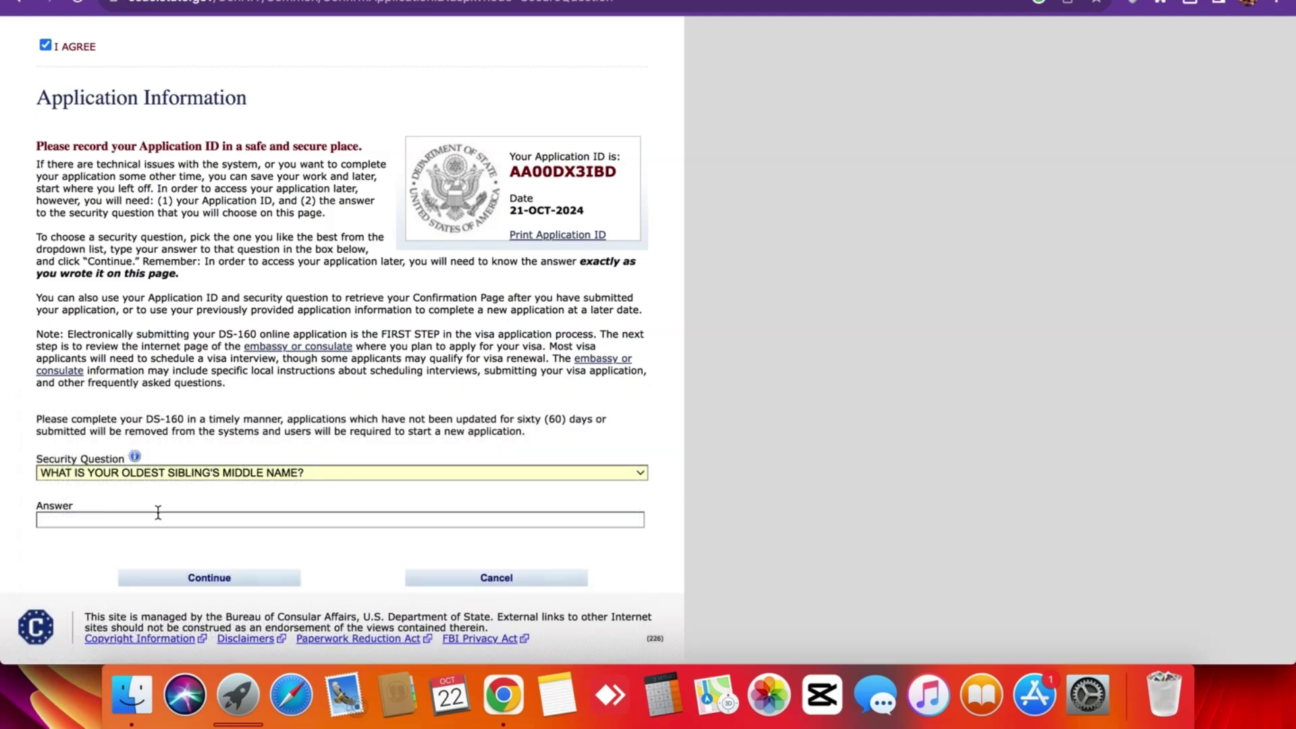
{"action": "left_click", "coordinate": [175, 472]}
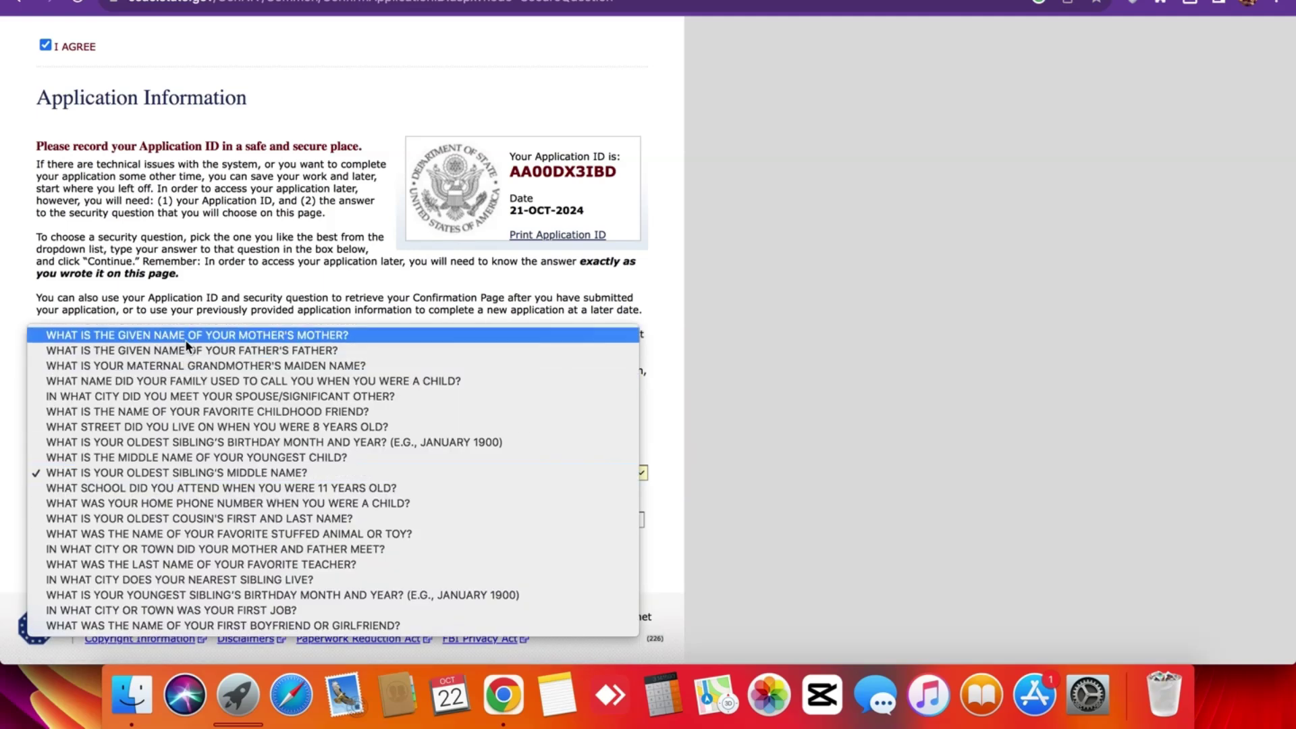
{"action": "left_click", "coordinate": [187, 340]}
Enter the security answer and continue to the application.
{"action": "left_click", "coordinate": [164, 518]}
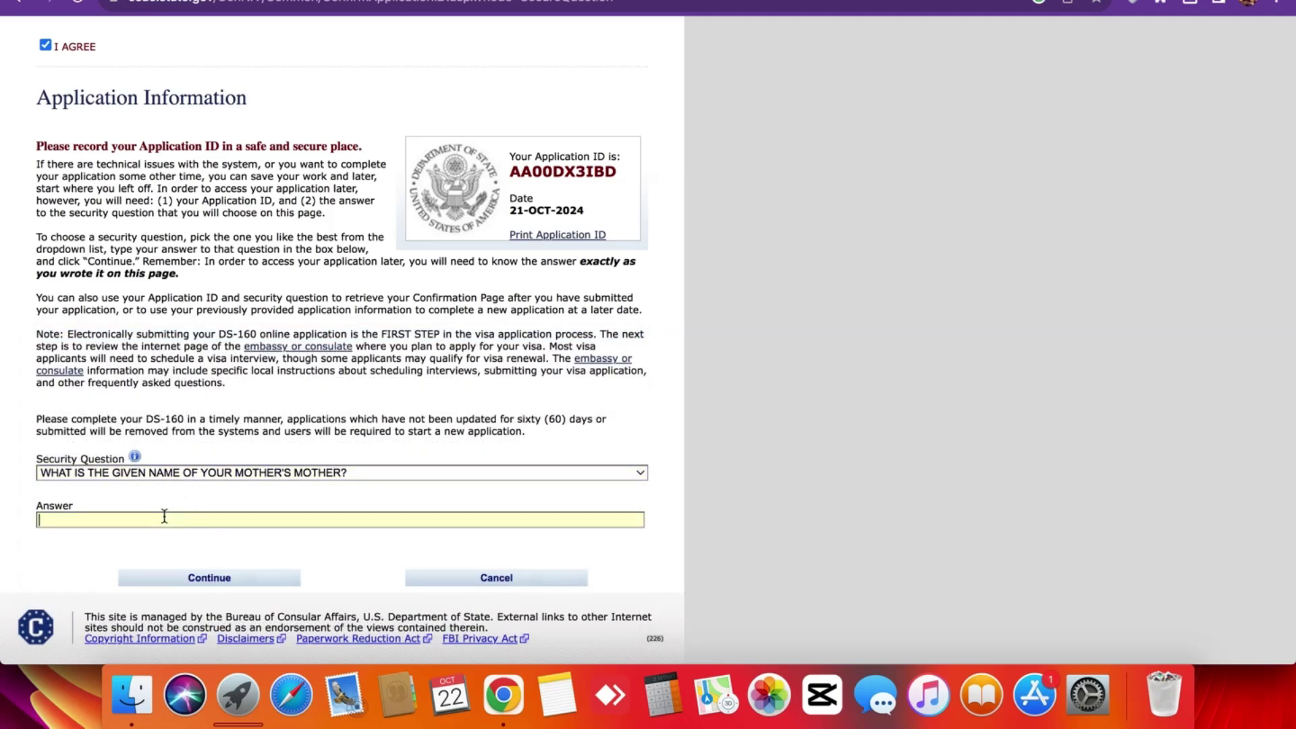
{"action": "left_click", "coordinate": [257, 579]}
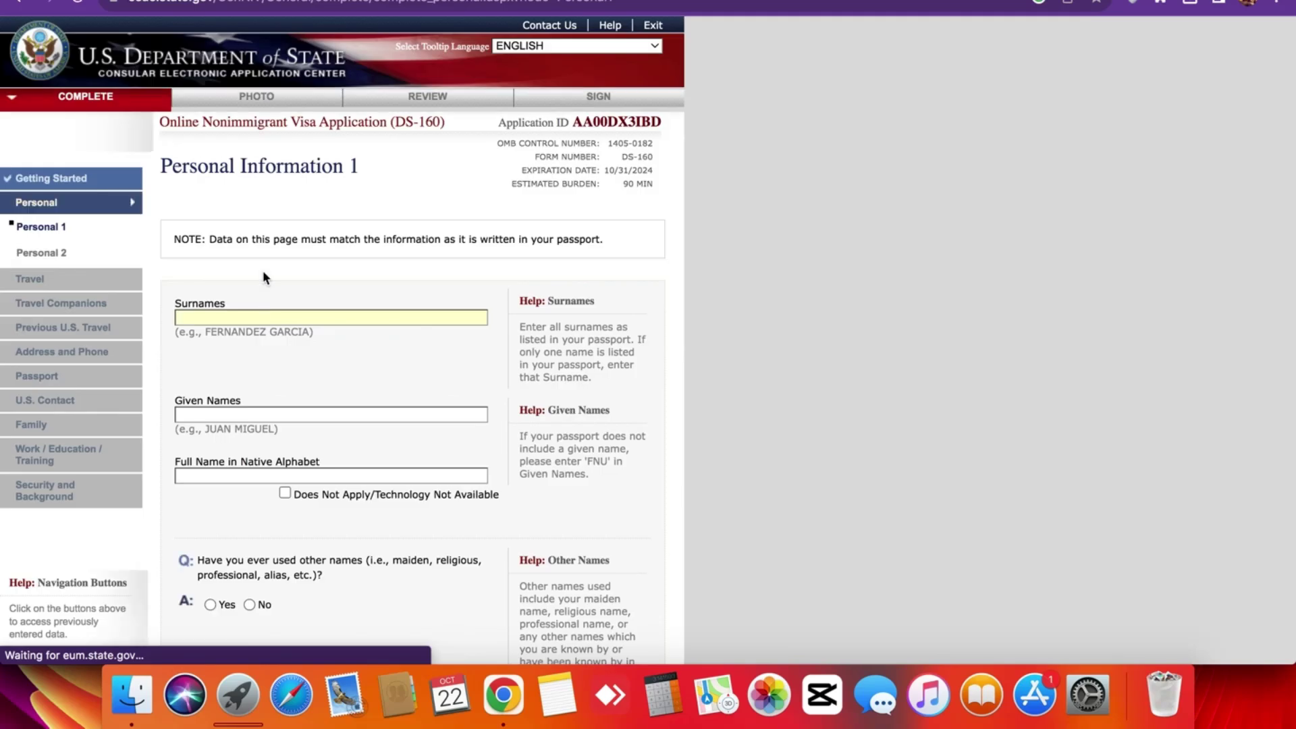
{"action": "scroll", "coordinate": [261, 202], "scroll_direction": "up", "scroll_amount": 5}
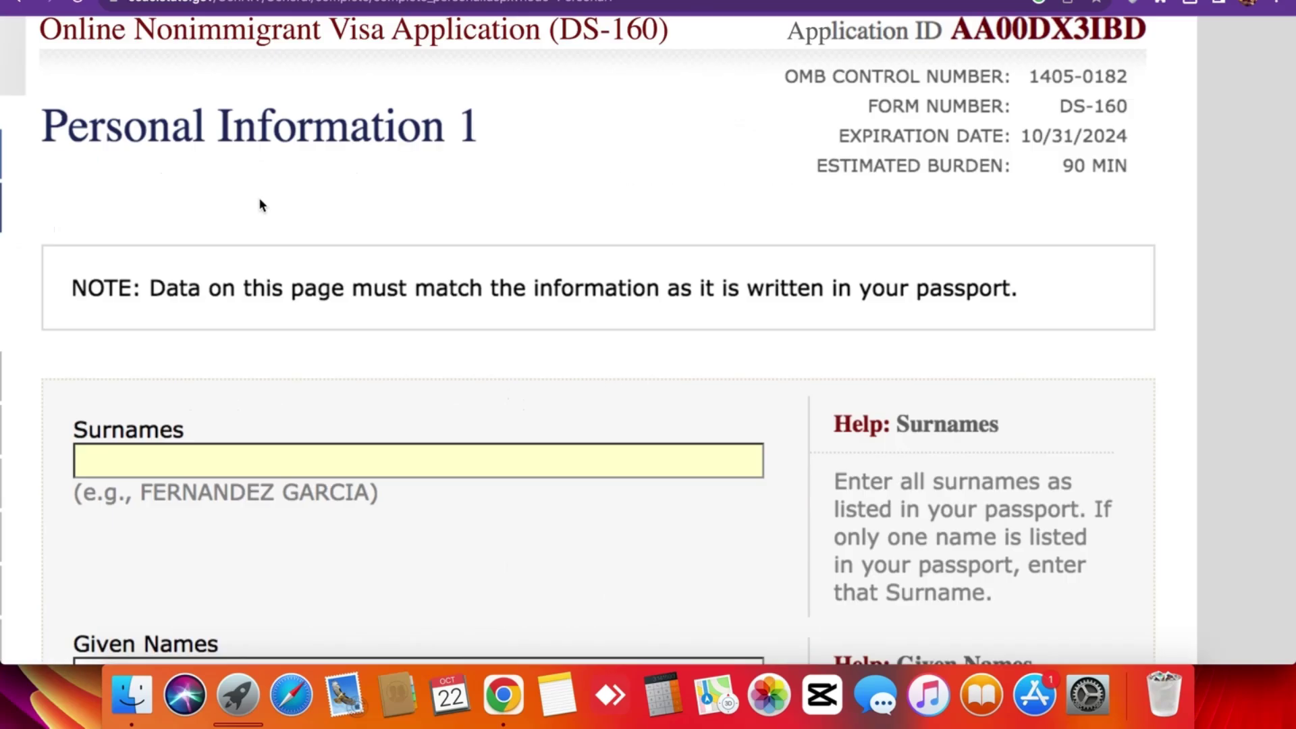
{"action": "scroll", "coordinate": [261, 202], "scroll_direction": "down", "scroll_amount": 5}
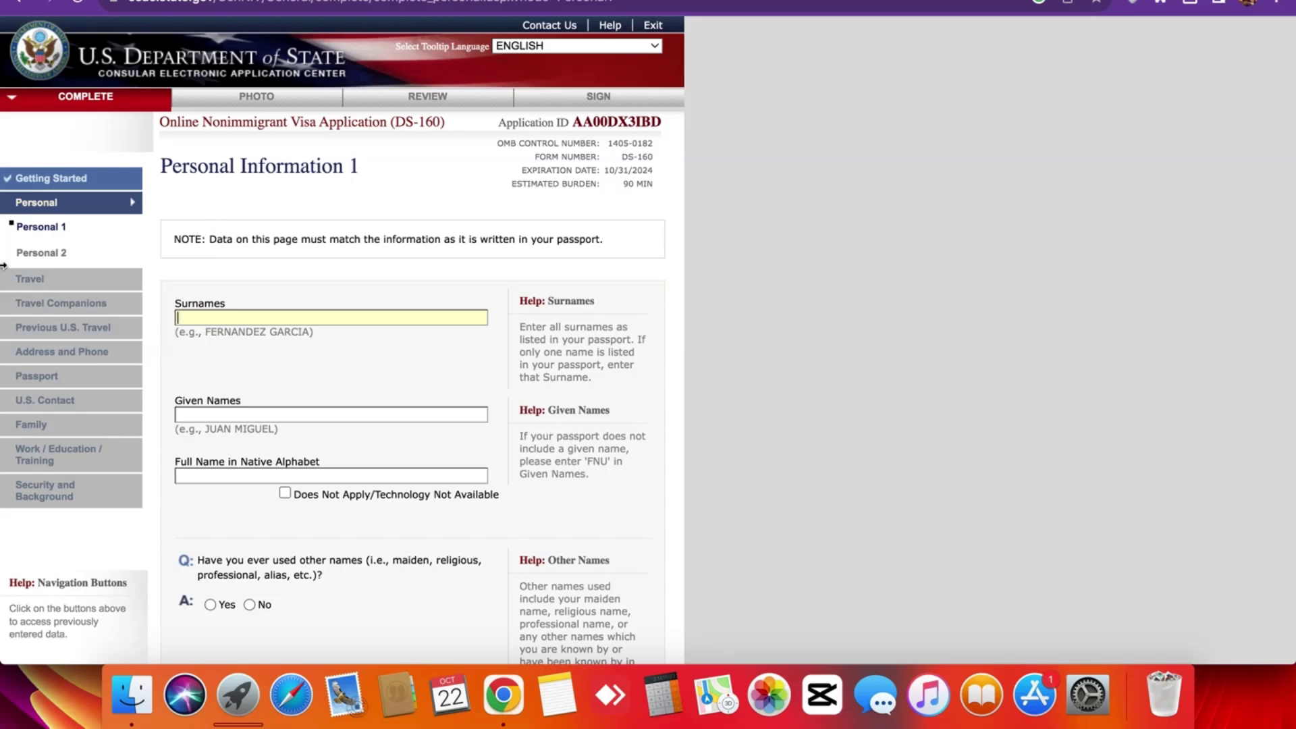
{"action": "scroll", "coordinate": [225, 196], "scroll_direction": "up", "scroll_amount": 5}
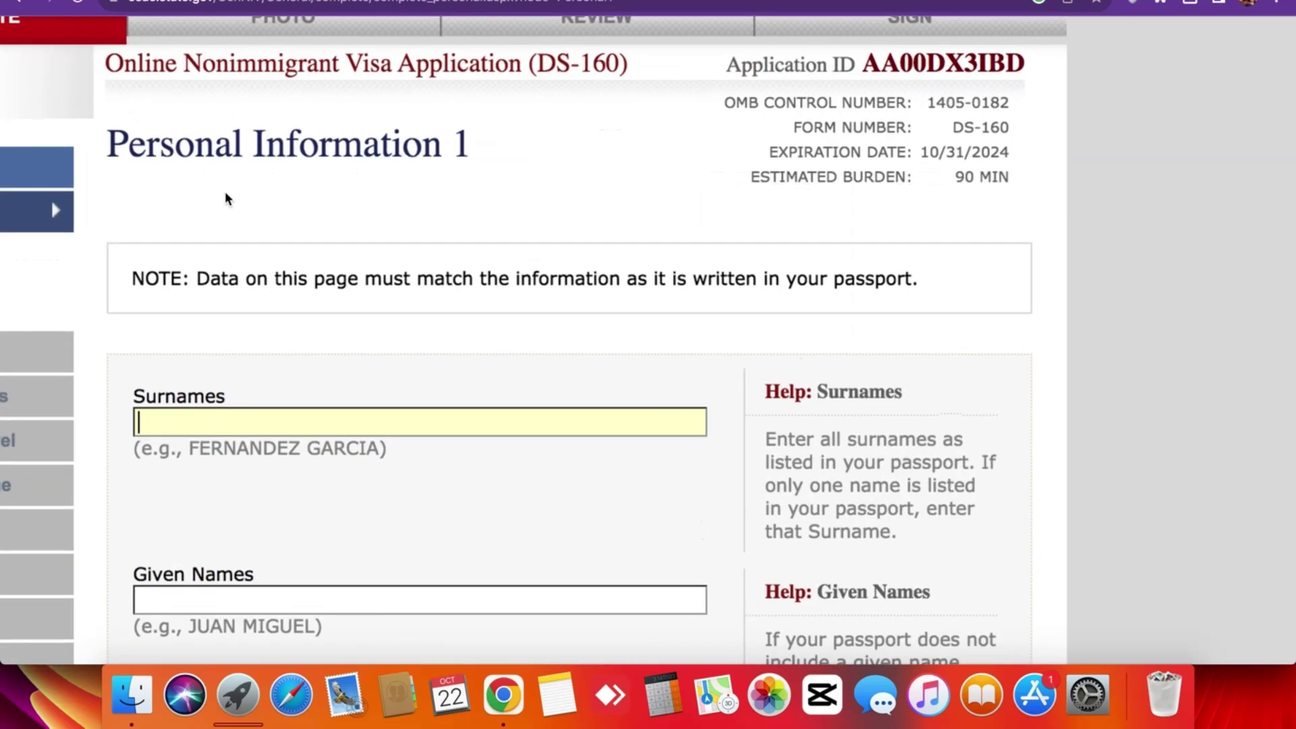
{"action": "scroll", "coordinate": [225, 194], "scroll_direction": "down", "scroll_amount": 5}
{"action": "scroll", "coordinate": [104, 275], "scroll_direction": "up", "scroll_amount": 5}
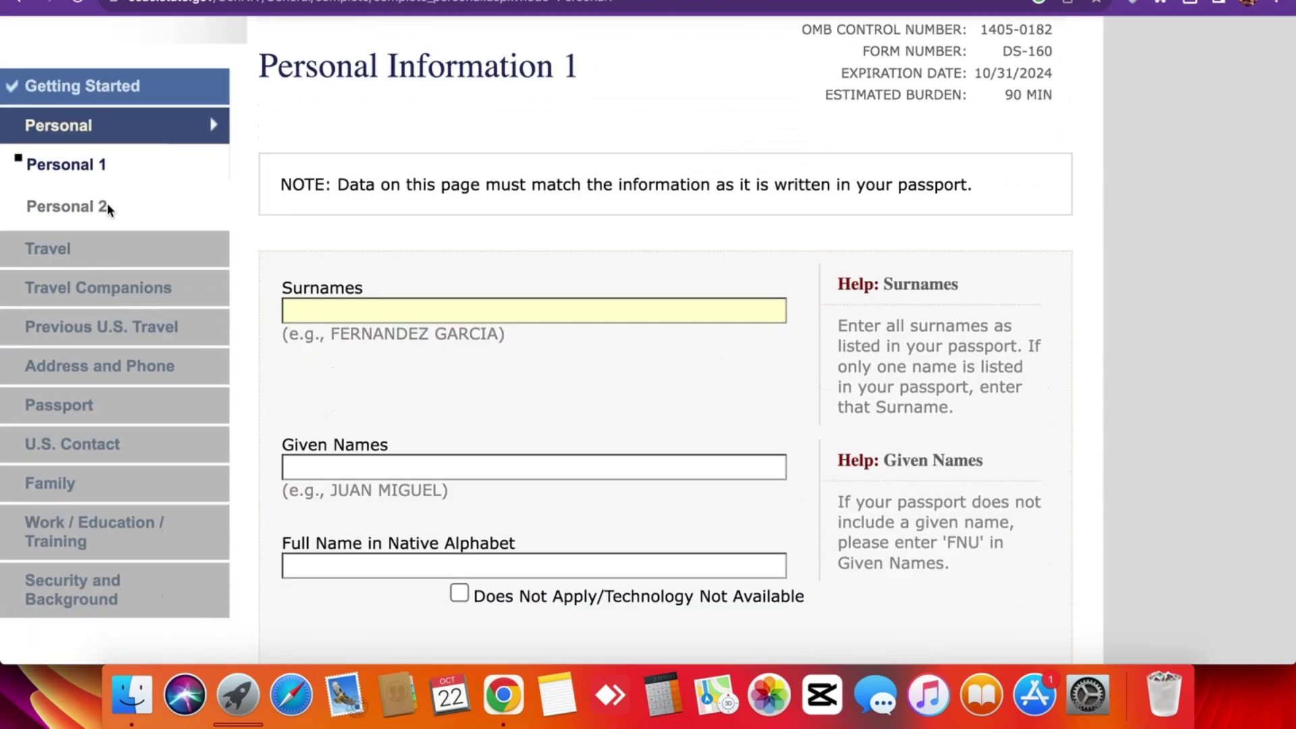
{"action": "scroll", "coordinate": [105, 236], "scroll_direction": "down", "scroll_amount": 5}
{"action": "scroll", "coordinate": [101, 217], "scroll_direction": "down", "scroll_amount": 2}
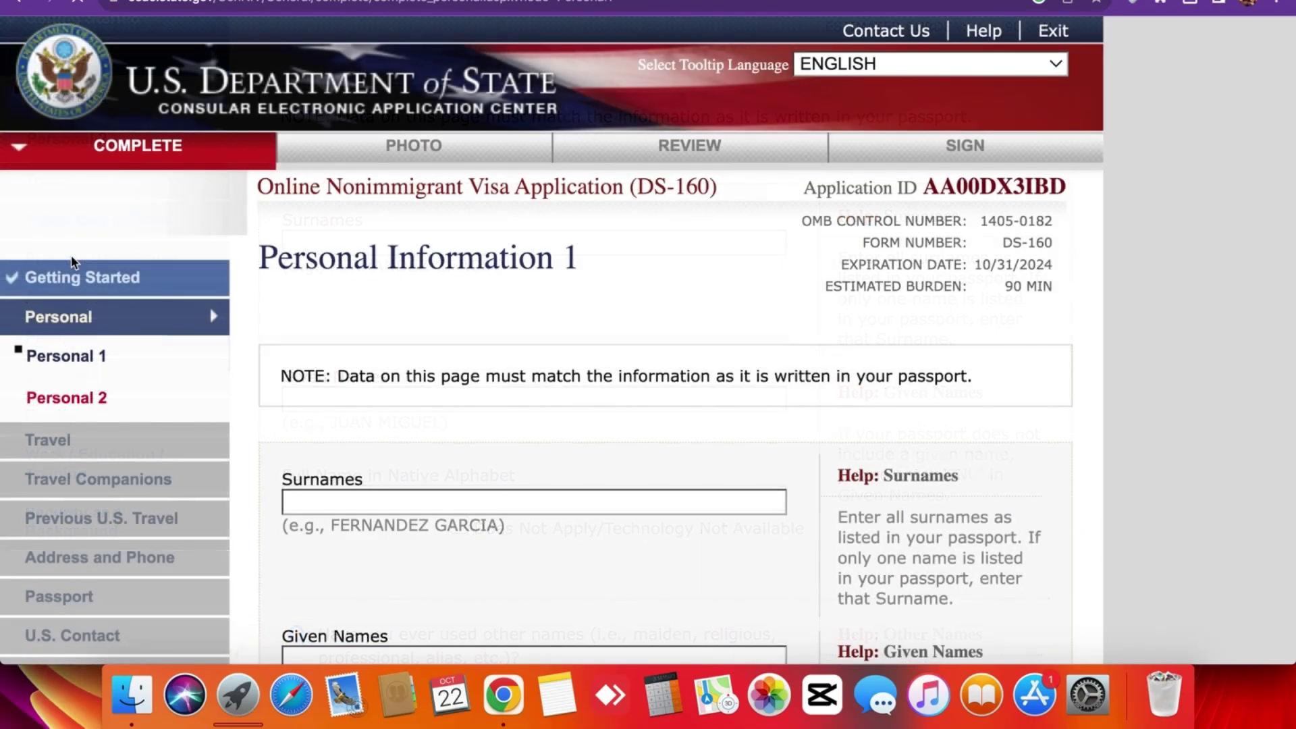
{"action": "scroll", "coordinate": [71, 255], "scroll_direction": "down", "scroll_amount": 3}
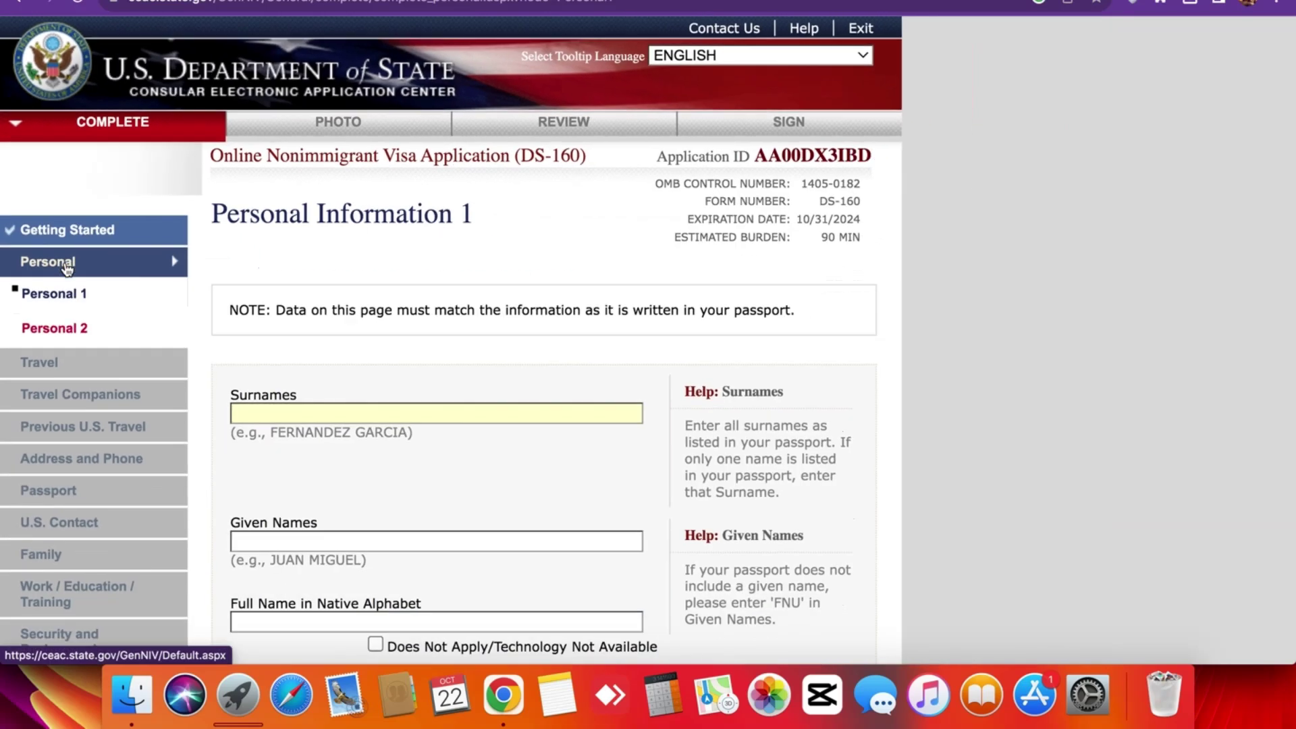
{"action": "scroll", "coordinate": [68, 268], "scroll_direction": "down", "scroll_amount": 3}
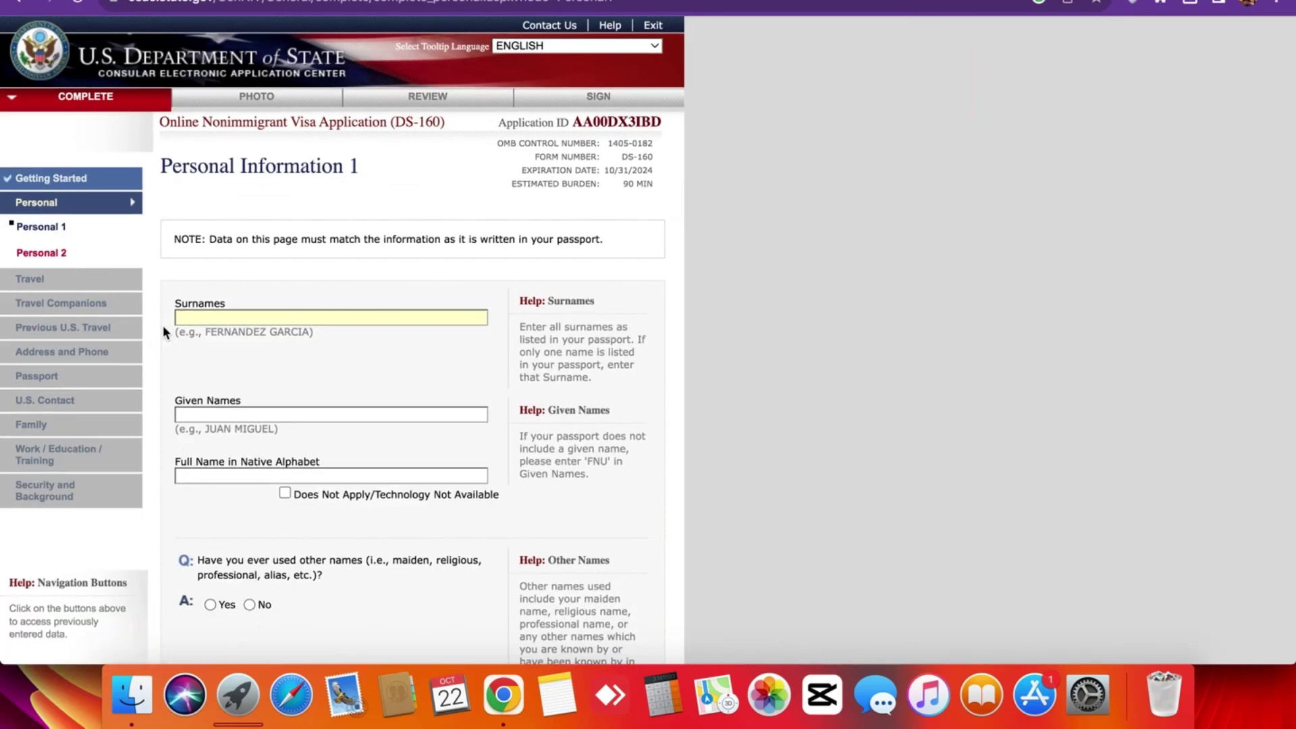
{"action": "triple_click", "coordinate": [204, 255]}
{"action": "left_click", "coordinate": [204, 256]}
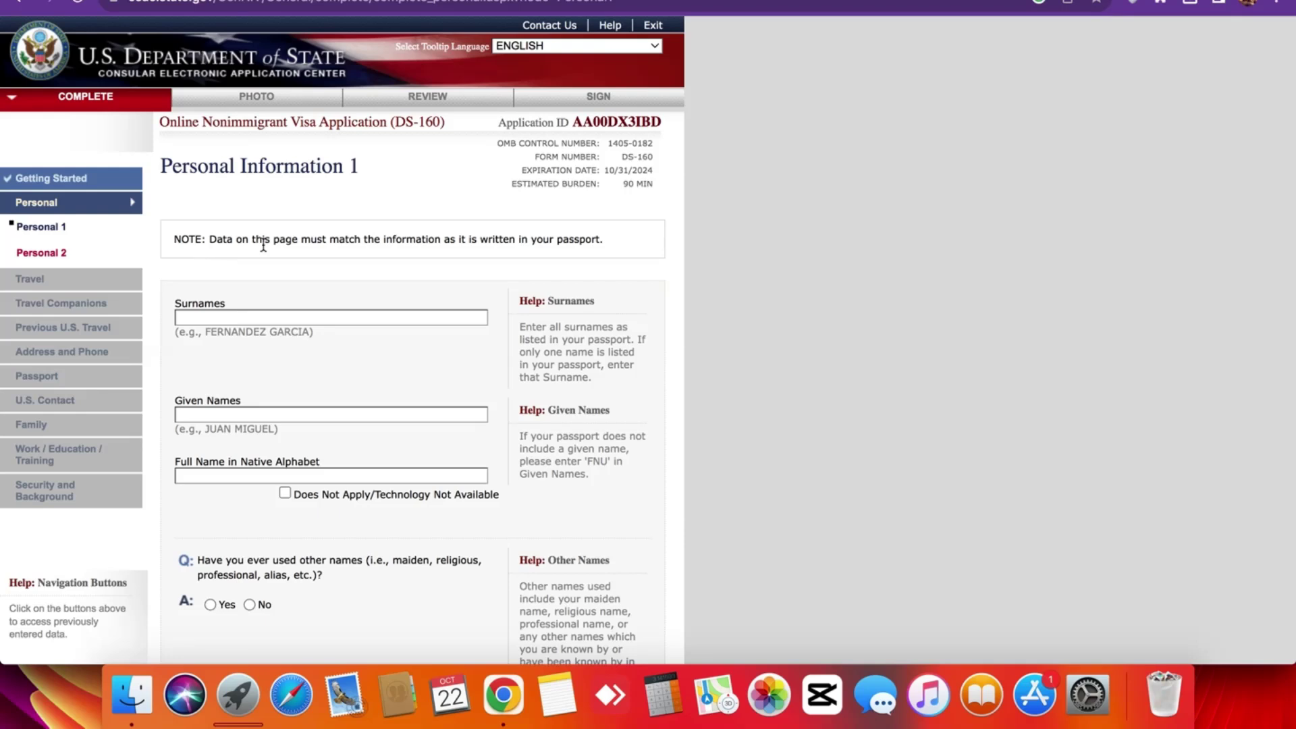
{"action": "triple_click", "coordinate": [270, 167]}
{"action": "left_click", "coordinate": [271, 192]}
{"action": "scroll", "coordinate": [272, 195], "scroll_direction": "down", "scroll_amount": 5}
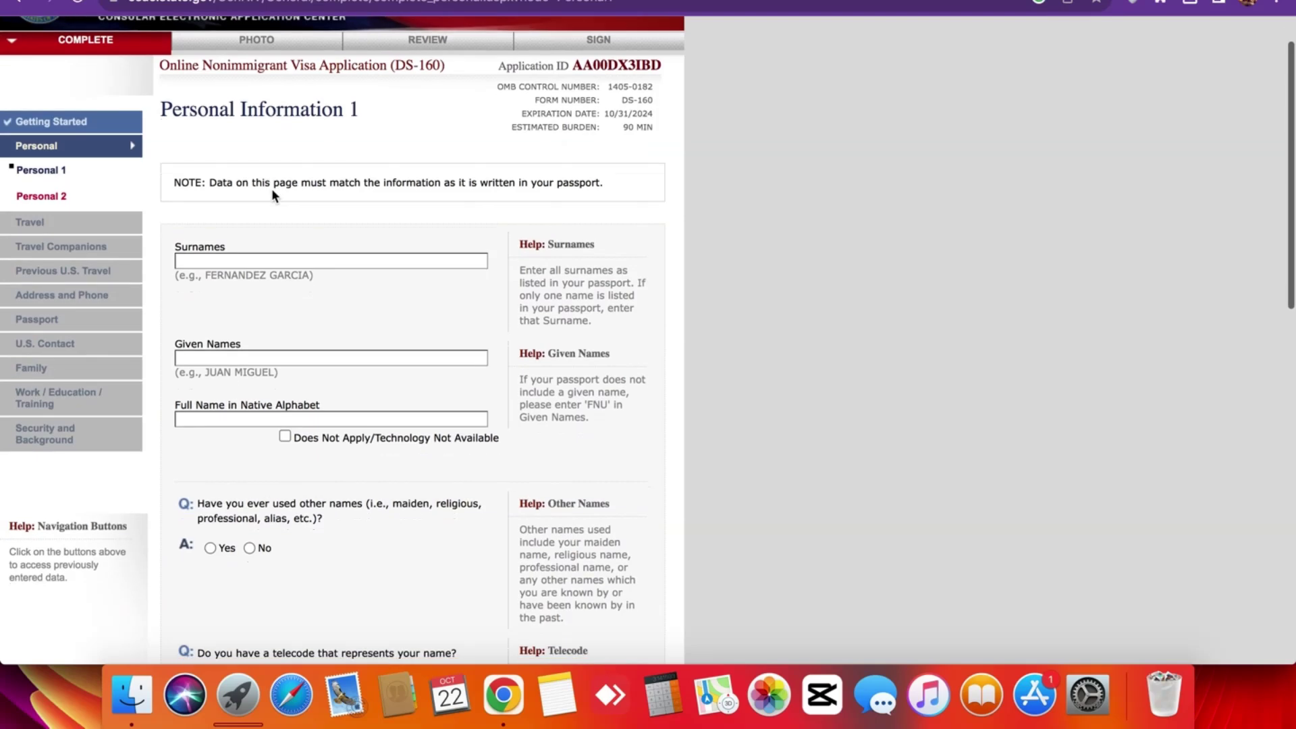
{"action": "scroll", "coordinate": [272, 191], "scroll_direction": "down", "scroll_amount": 8}
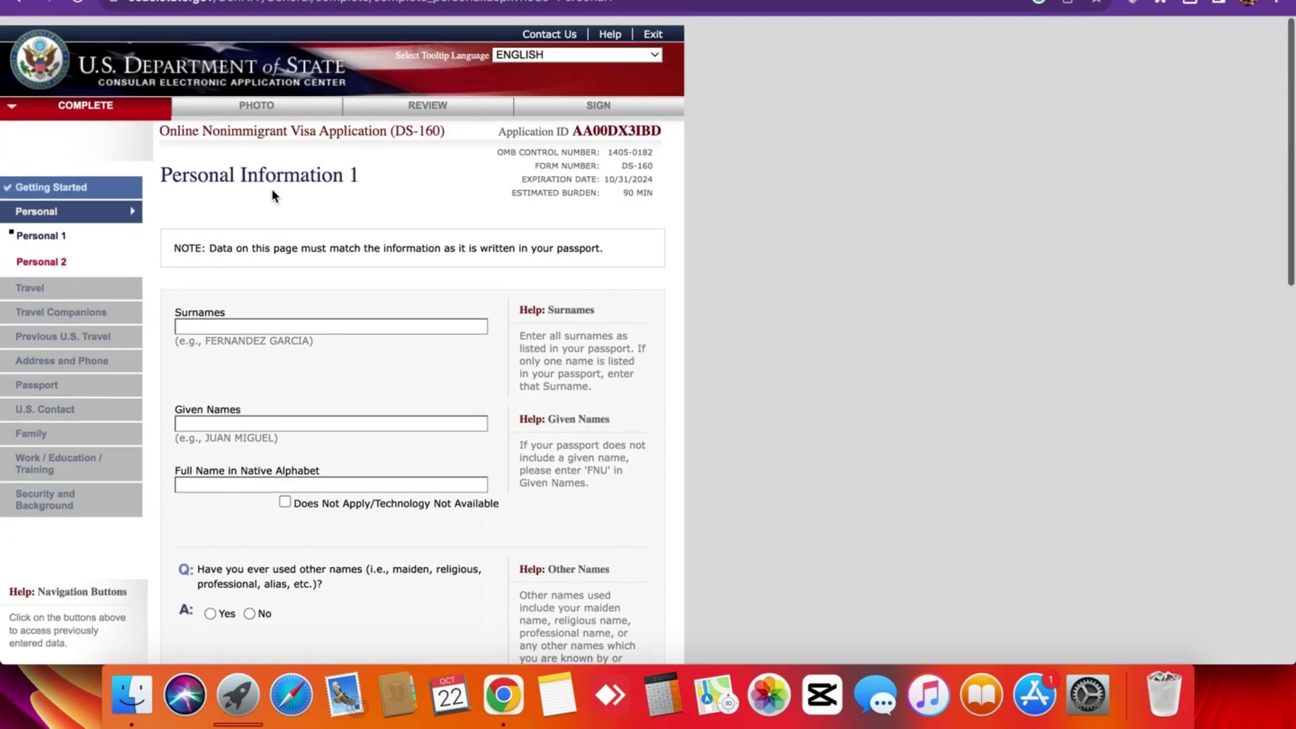
{"action": "scroll", "coordinate": [272, 188], "scroll_direction": "down", "scroll_amount": 1}
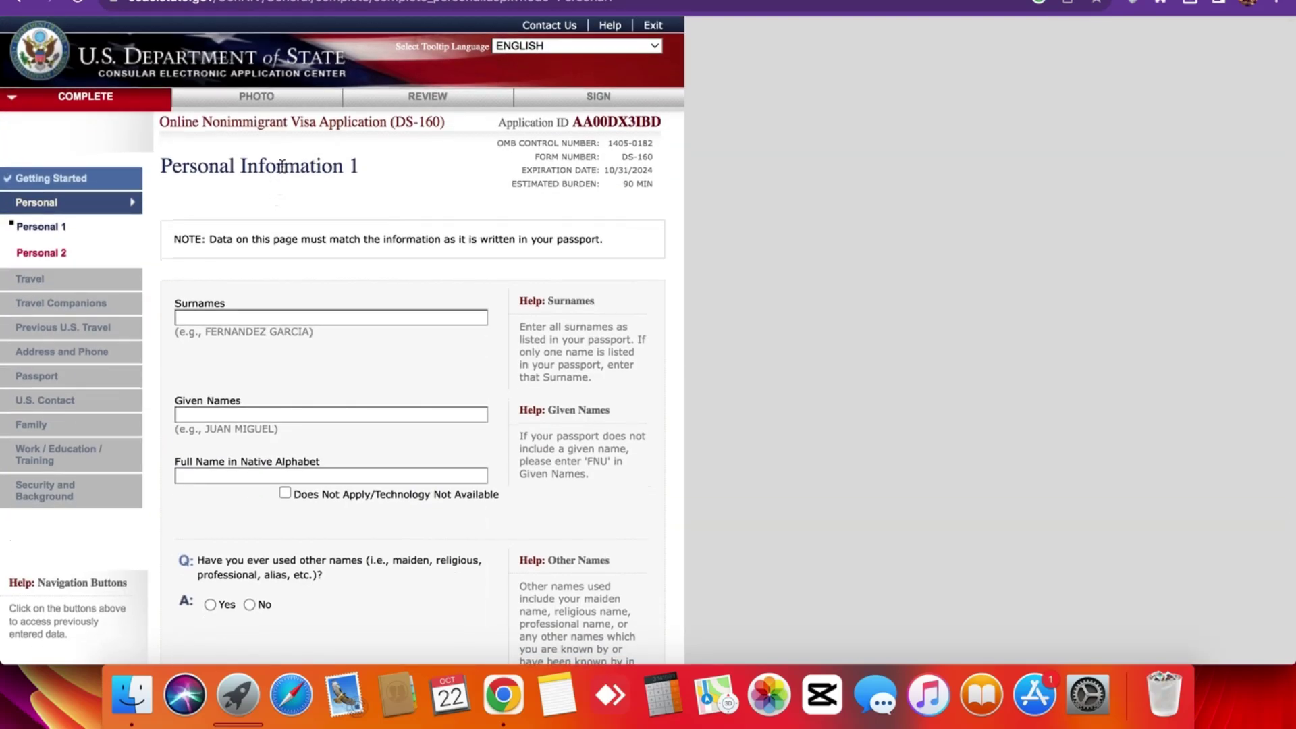
{"action": "triple_click", "coordinate": [282, 166]}
{"action": "left_click", "coordinate": [281, 166]}
{"action": "scroll", "coordinate": [606, 342], "scroll_direction": "down", "scroll_amount": 2}
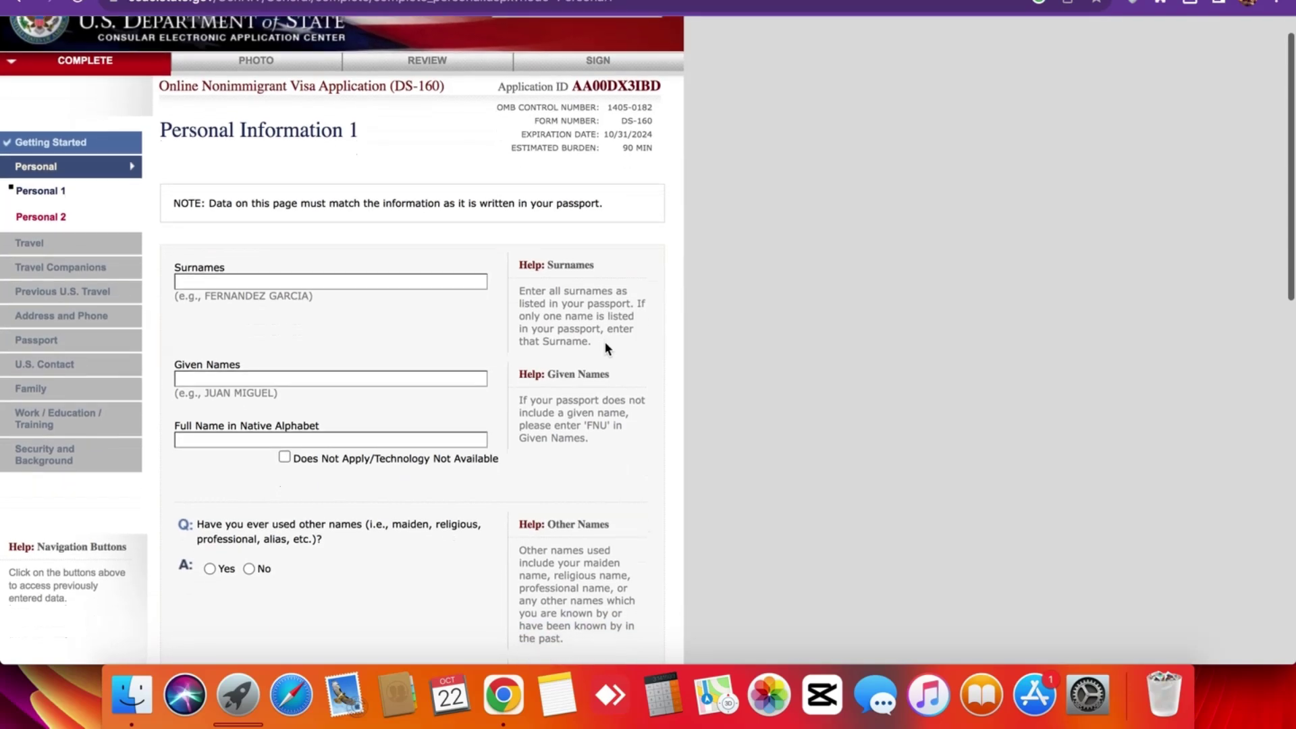
{"action": "scroll", "coordinate": [576, 264], "scroll_direction": "up", "scroll_amount": 5}
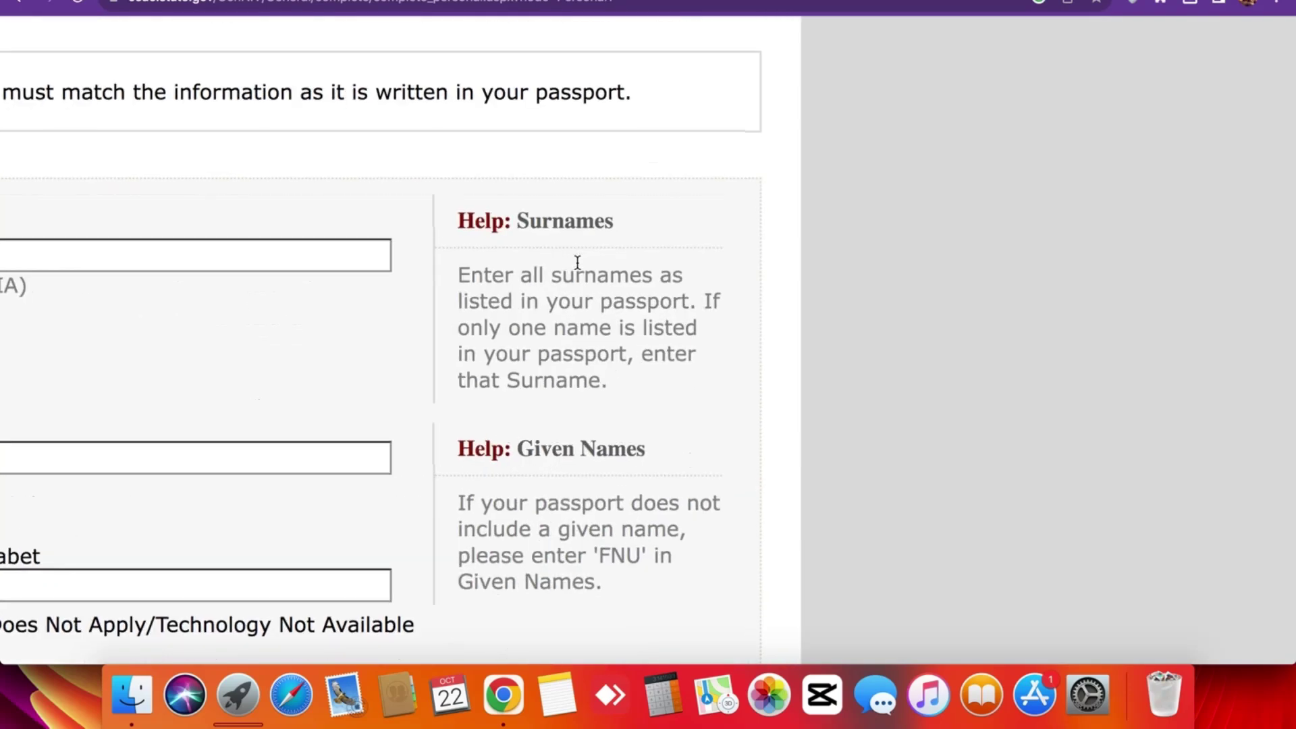
{"action": "left_click_drag", "start_coordinate": [463, 223], "coordinate": [501, 214]}
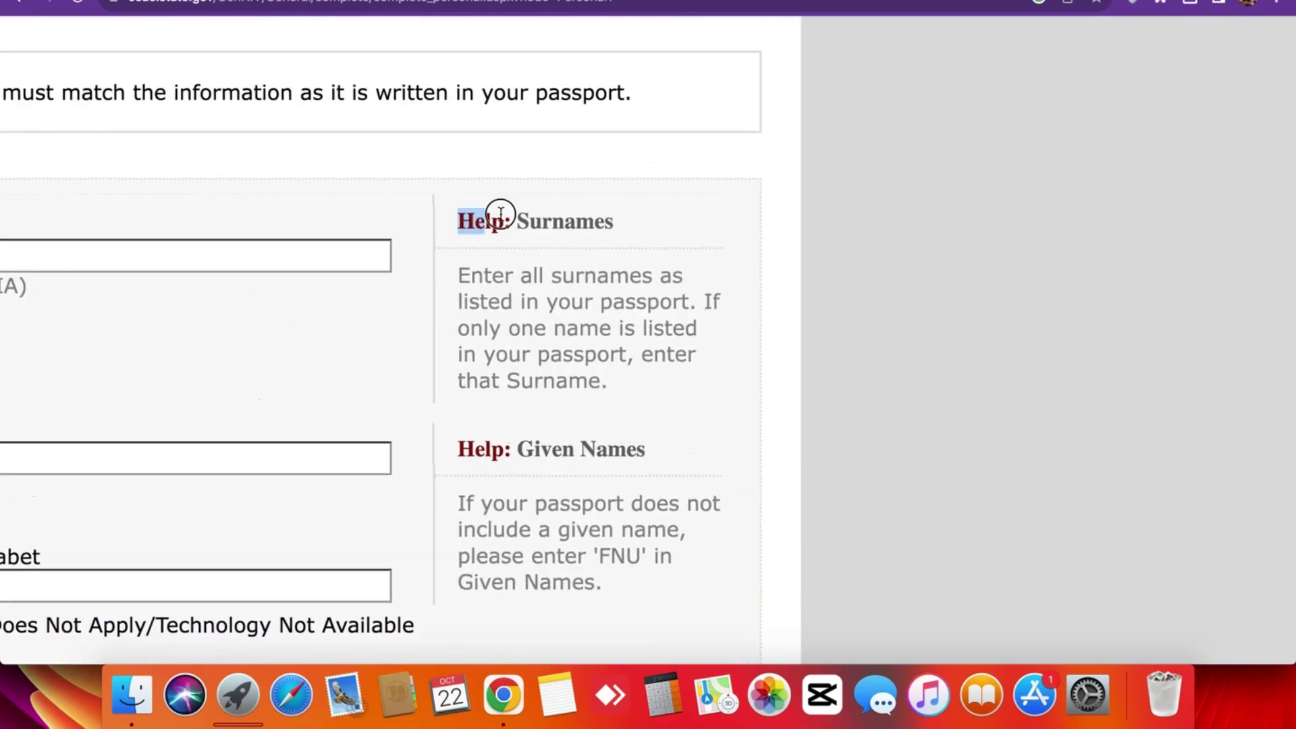
{"action": "triple_click", "coordinate": [619, 327]}
{"action": "scroll", "coordinate": [619, 318], "scroll_direction": "up", "scroll_amount": 3}
{"action": "scroll", "coordinate": [621, 313], "scroll_direction": "down", "scroll_amount": 3}
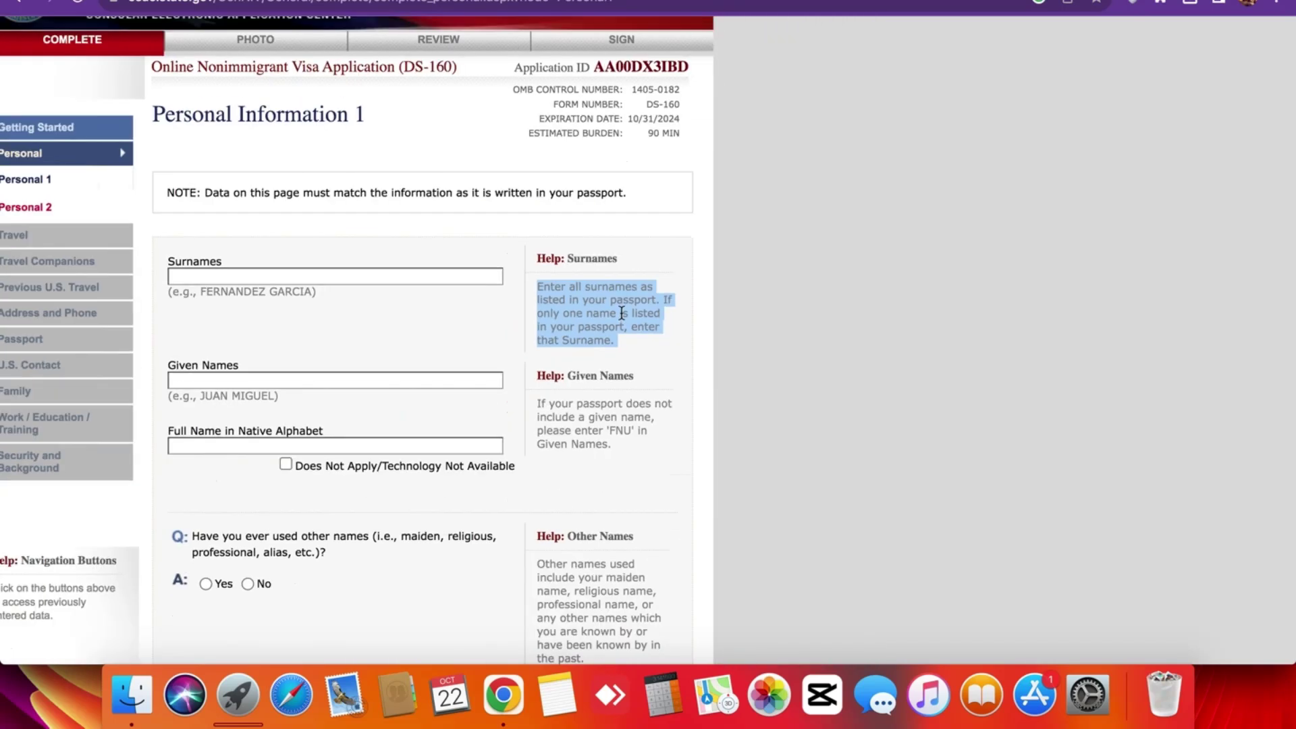
{"action": "left_click", "coordinate": [578, 310]}
{"action": "scroll", "coordinate": [594, 281], "scroll_direction": "down", "scroll_amount": 2}
{"action": "scroll", "coordinate": [590, 410], "scroll_direction": "down", "scroll_amount": 5}
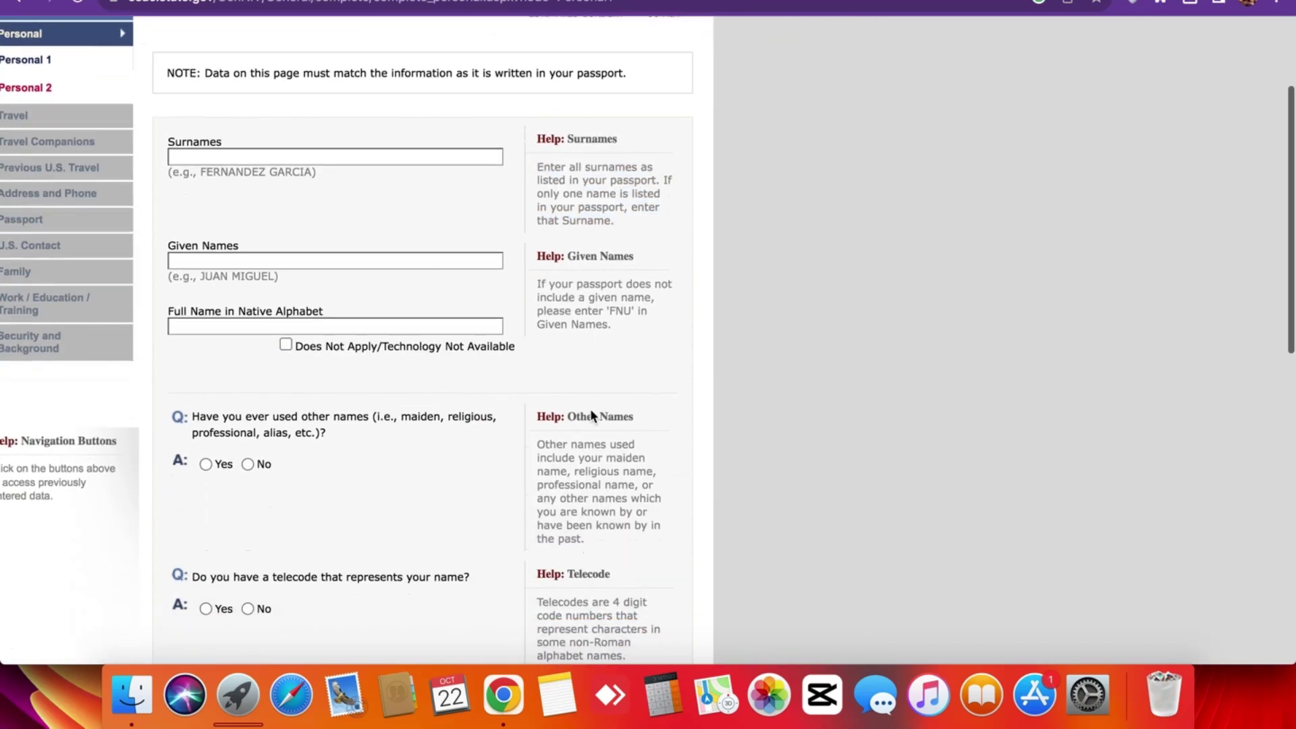
{"action": "scroll", "coordinate": [592, 413], "scroll_direction": "up", "scroll_amount": 8}
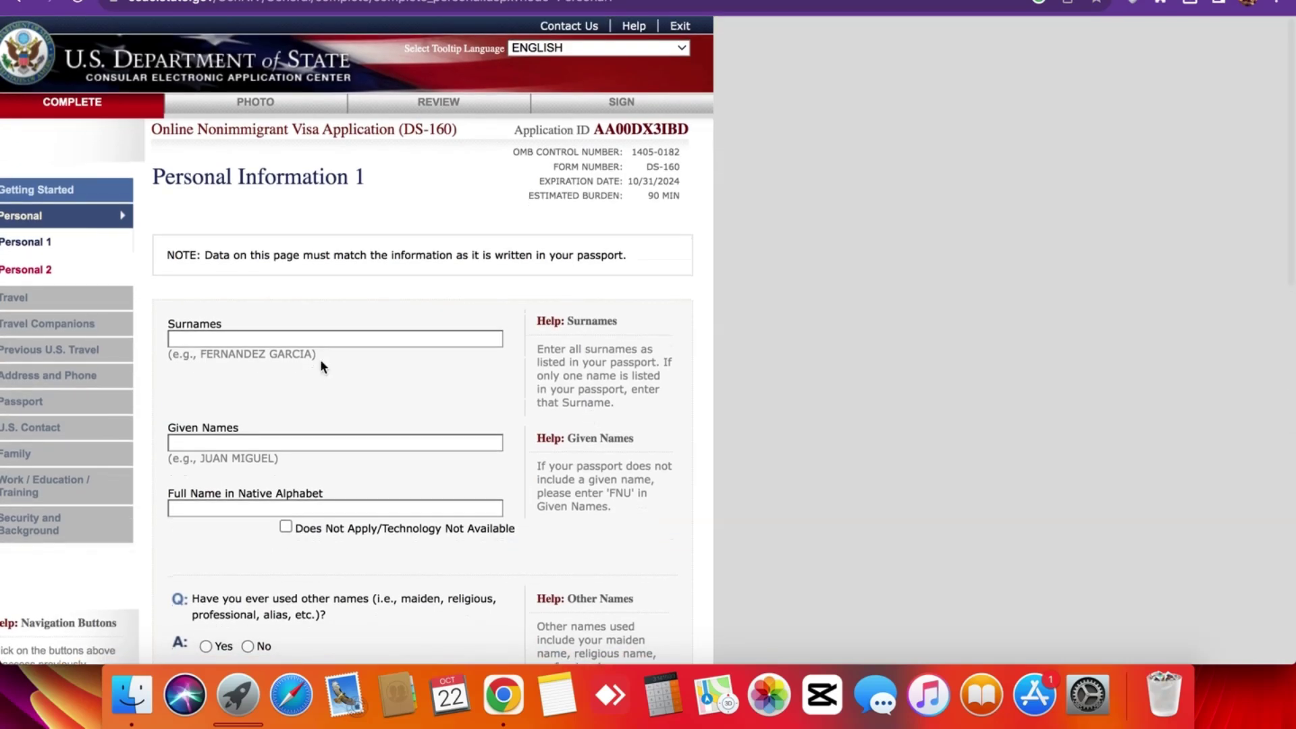
{"action": "scroll", "coordinate": [290, 360], "scroll_direction": "down", "scroll_amount": 2}
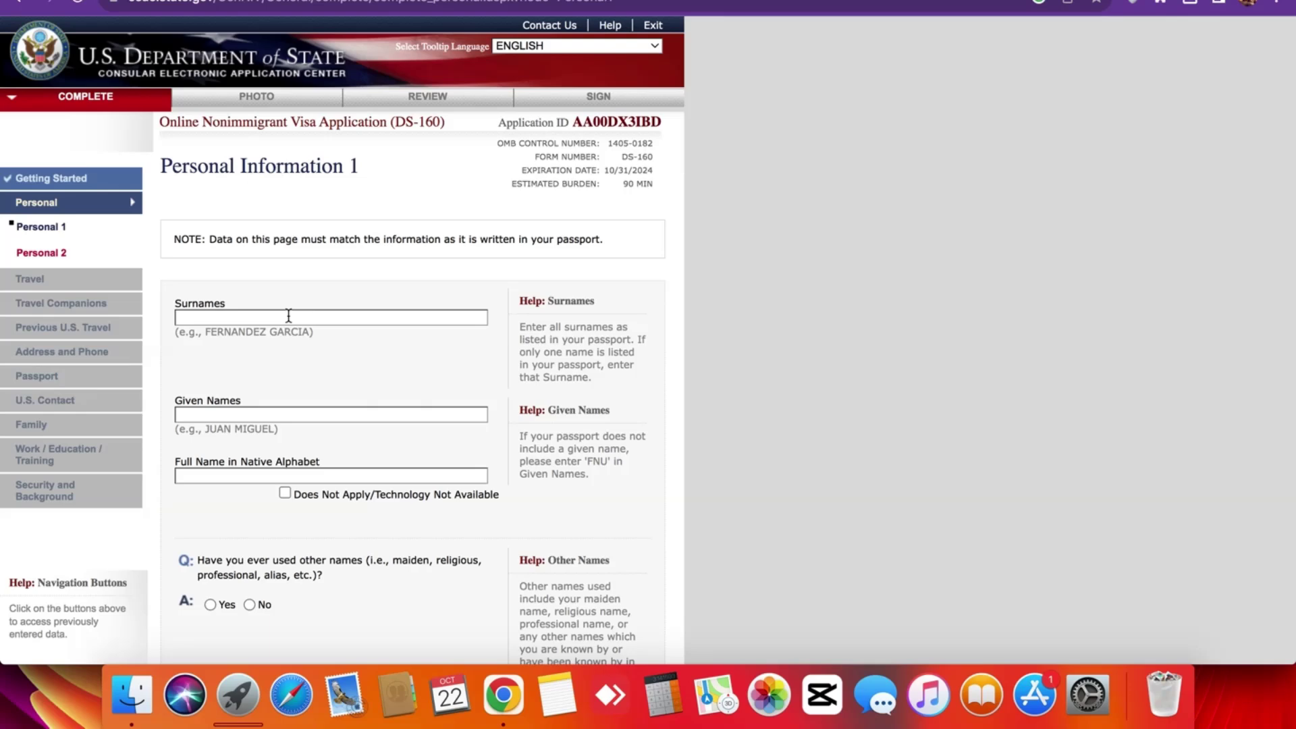
{"action": "left_click", "coordinate": [288, 316]}
{"action": "scroll", "coordinate": [589, 378], "scroll_direction": "up", "scroll_amount": 5}
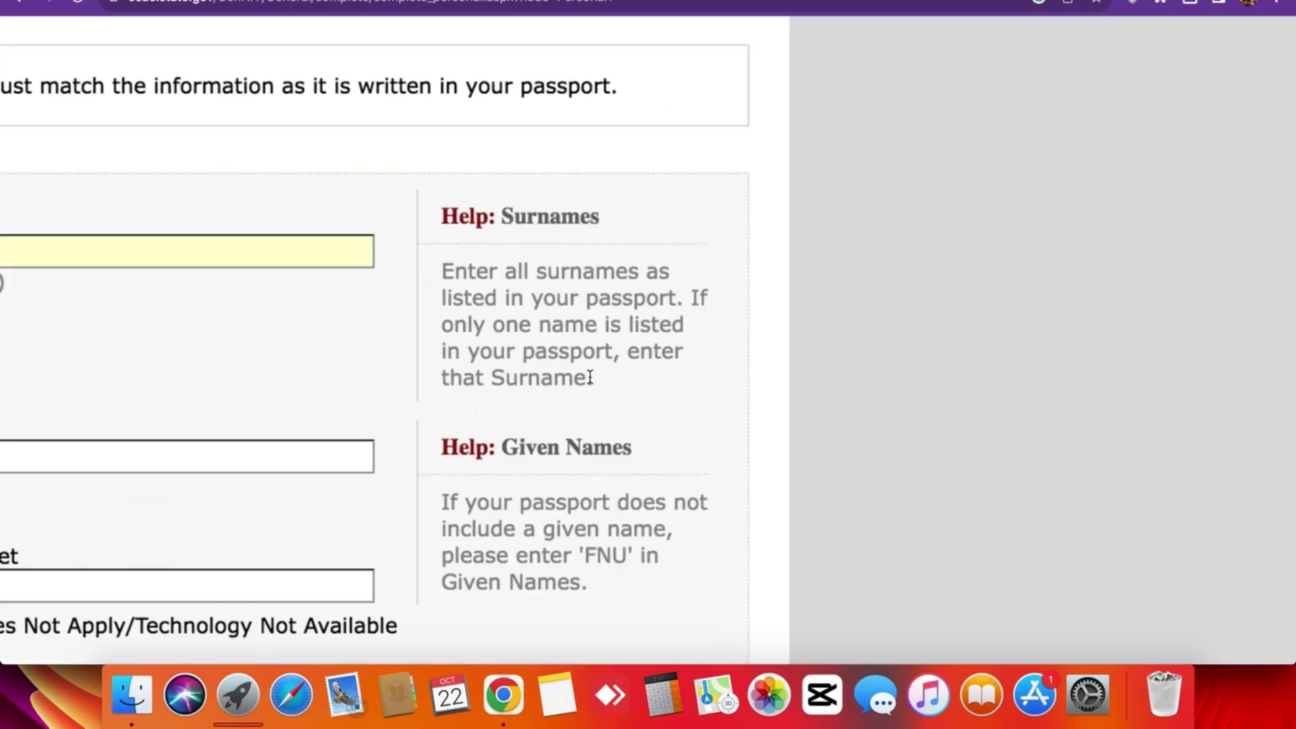
{"action": "scroll", "coordinate": [590, 377], "scroll_direction": "down", "scroll_amount": 5}
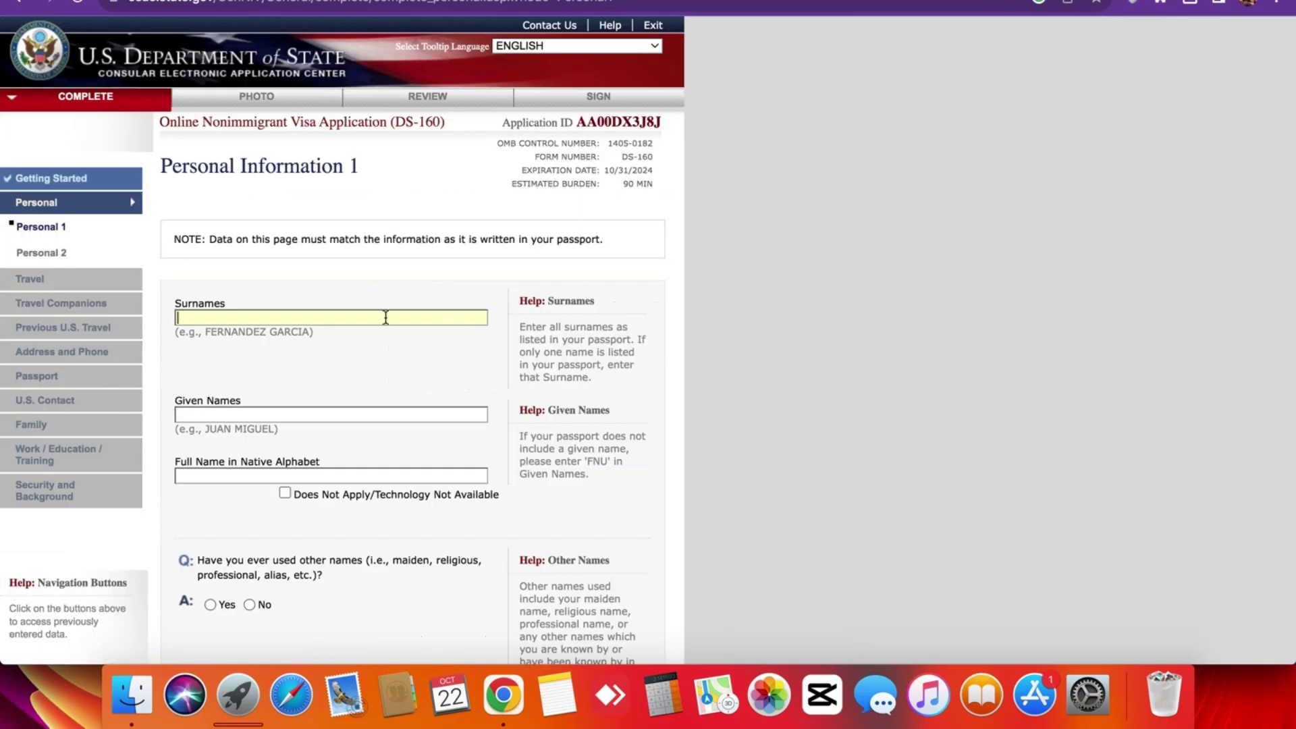
Fill surname, given name and native-alphabet full name from saved autofill suggestions.
{"action": "left_click", "coordinate": [329, 319]}
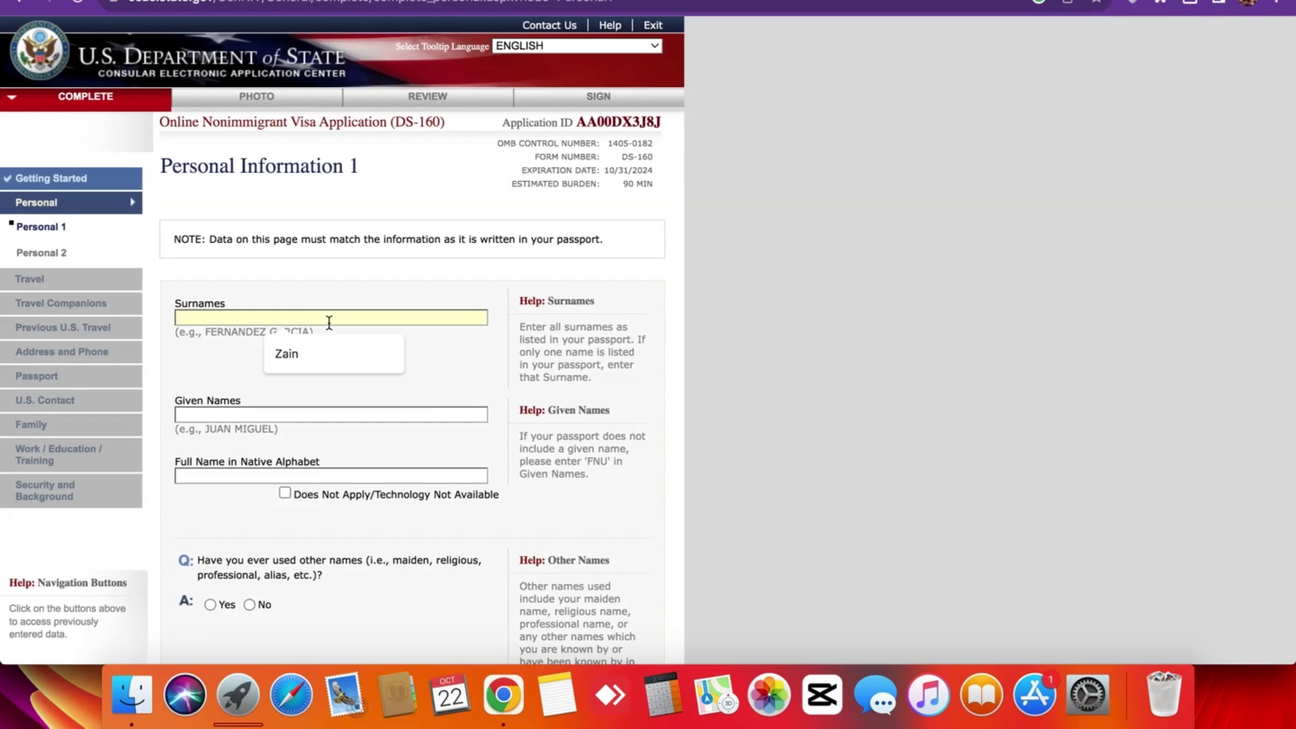
{"action": "left_click", "coordinate": [286, 354]}
{"action": "left_click", "coordinate": [219, 414]}
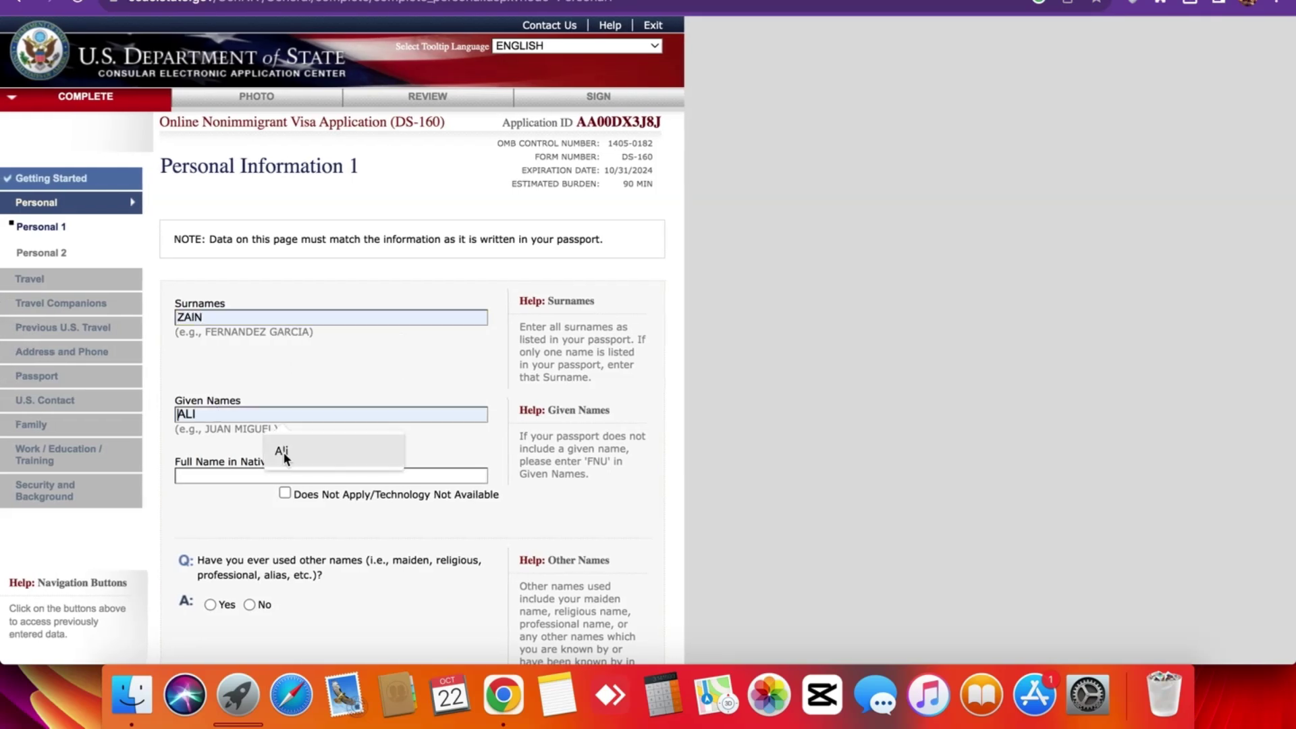
{"action": "left_click", "coordinate": [285, 457]}
{"action": "left_click", "coordinate": [242, 476]}
{"action": "left_click", "coordinate": [310, 511]}
{"action": "scroll", "coordinate": [229, 512], "scroll_direction": "down", "scroll_amount": 5}
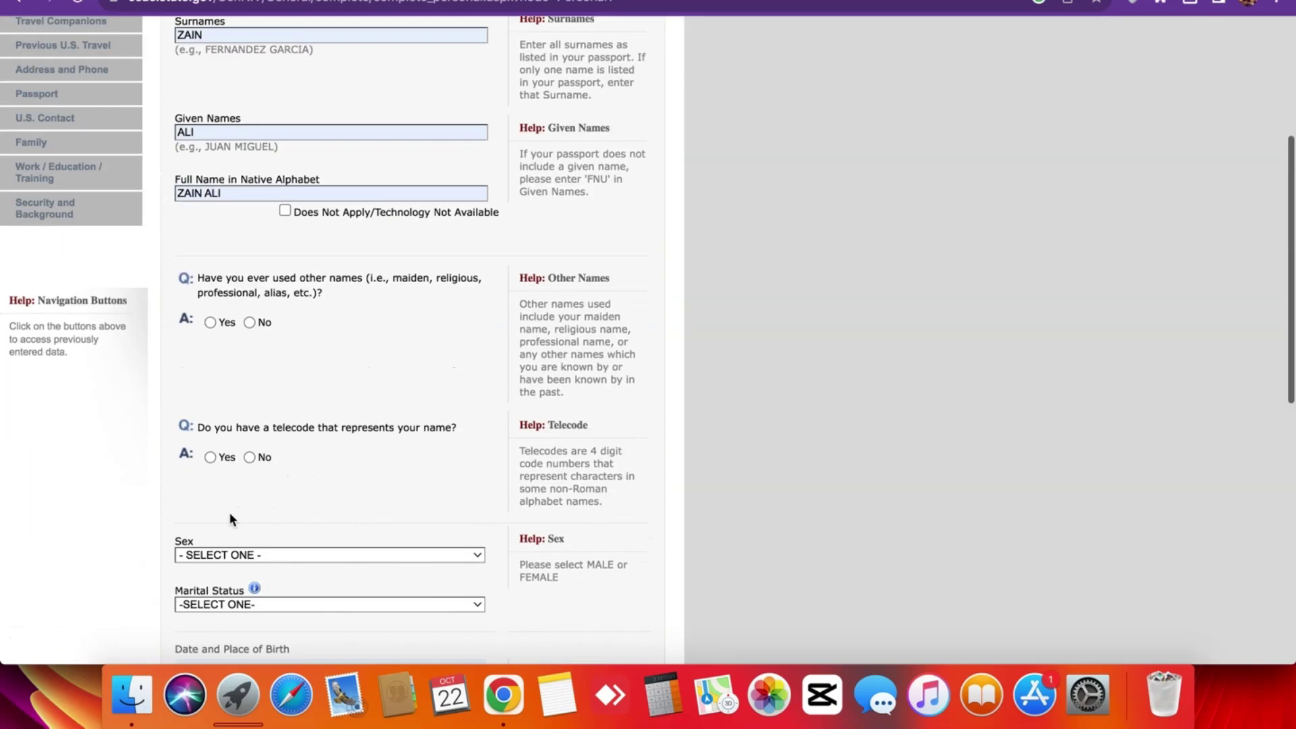
Answer No to other names used and to having a telecode.
{"action": "left_click", "coordinate": [249, 311]}
{"action": "scroll", "coordinate": [221, 362], "scroll_direction": "down", "scroll_amount": 4}
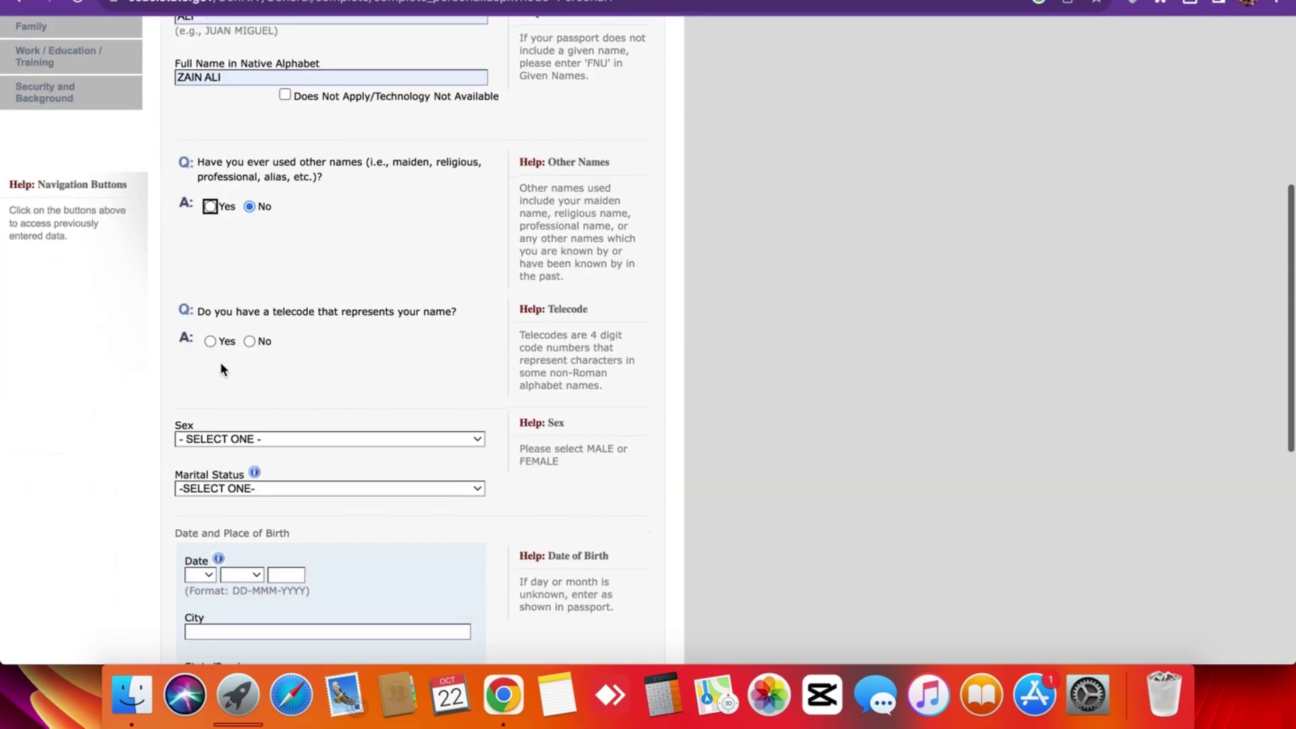
{"action": "scroll", "coordinate": [290, 359], "scroll_direction": "down", "scroll_amount": 2}
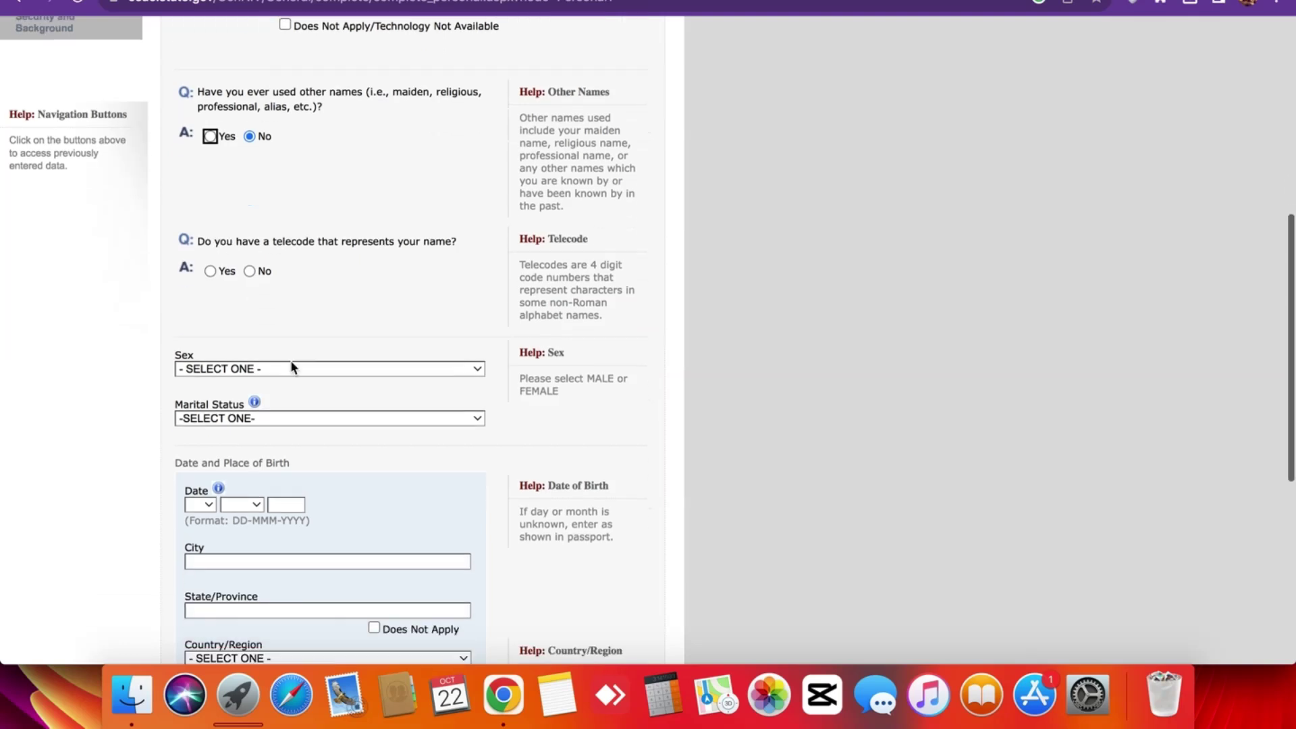
{"action": "left_click", "coordinate": [250, 270]}
{"action": "scroll", "coordinate": [184, 324], "scroll_direction": "down", "scroll_amount": 6}
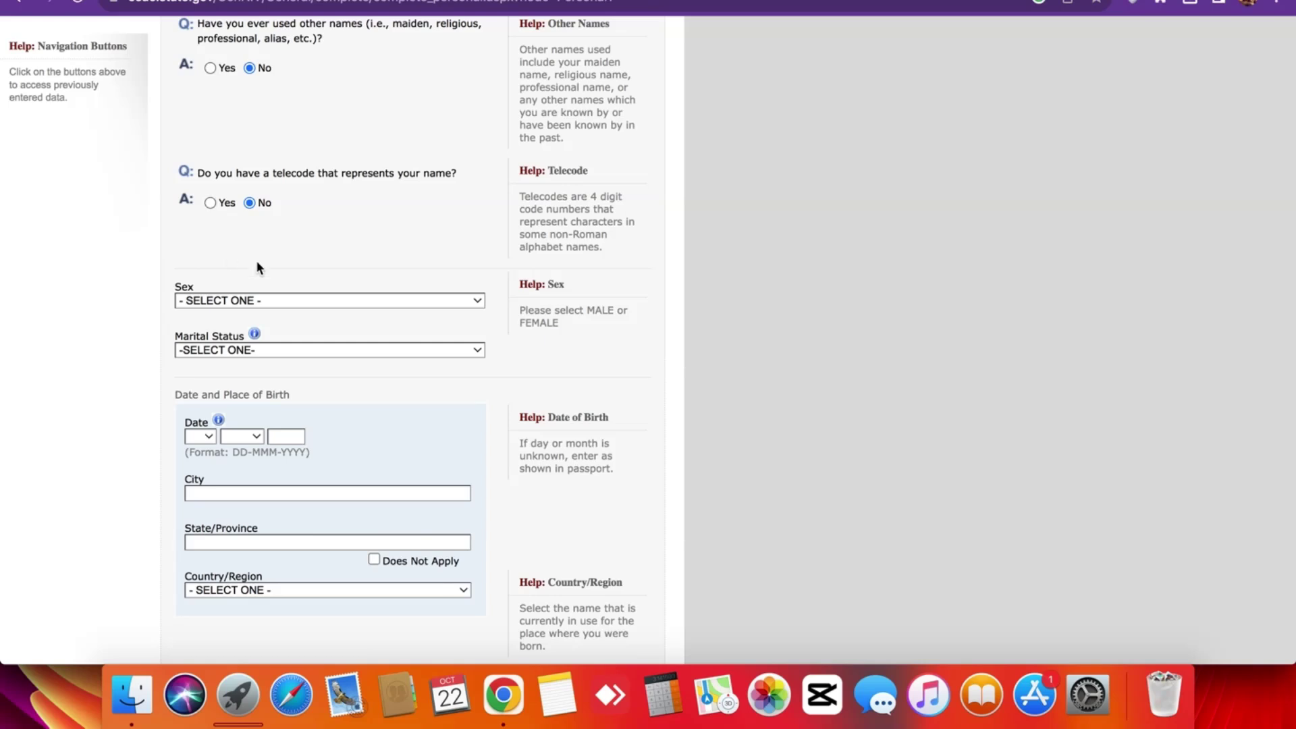
{"action": "scroll", "coordinate": [257, 263], "scroll_direction": "down", "scroll_amount": 2}
Set sex to MALE and marital status to SINGLE.
{"action": "left_click", "coordinate": [258, 241]}
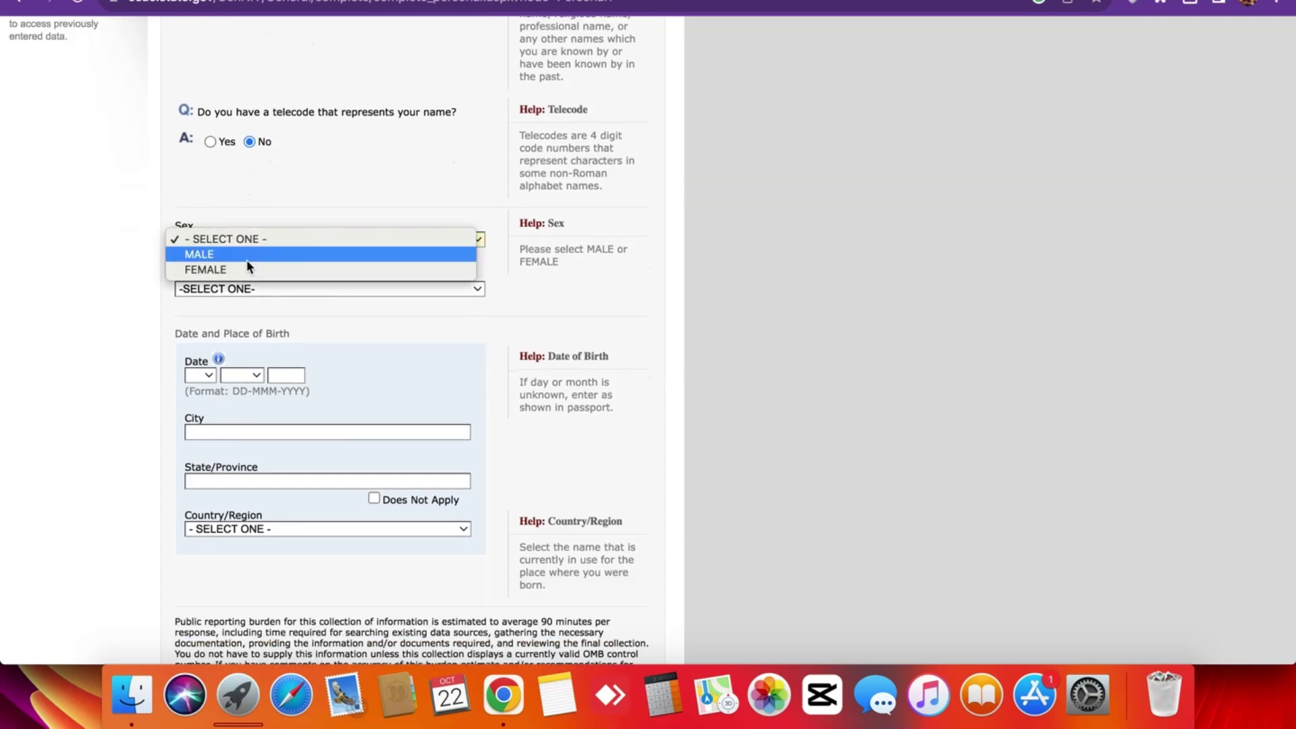
{"action": "left_click", "coordinate": [247, 259]}
{"action": "scroll", "coordinate": [274, 303], "scroll_direction": "down", "scroll_amount": 2}
{"action": "left_click", "coordinate": [261, 241]}
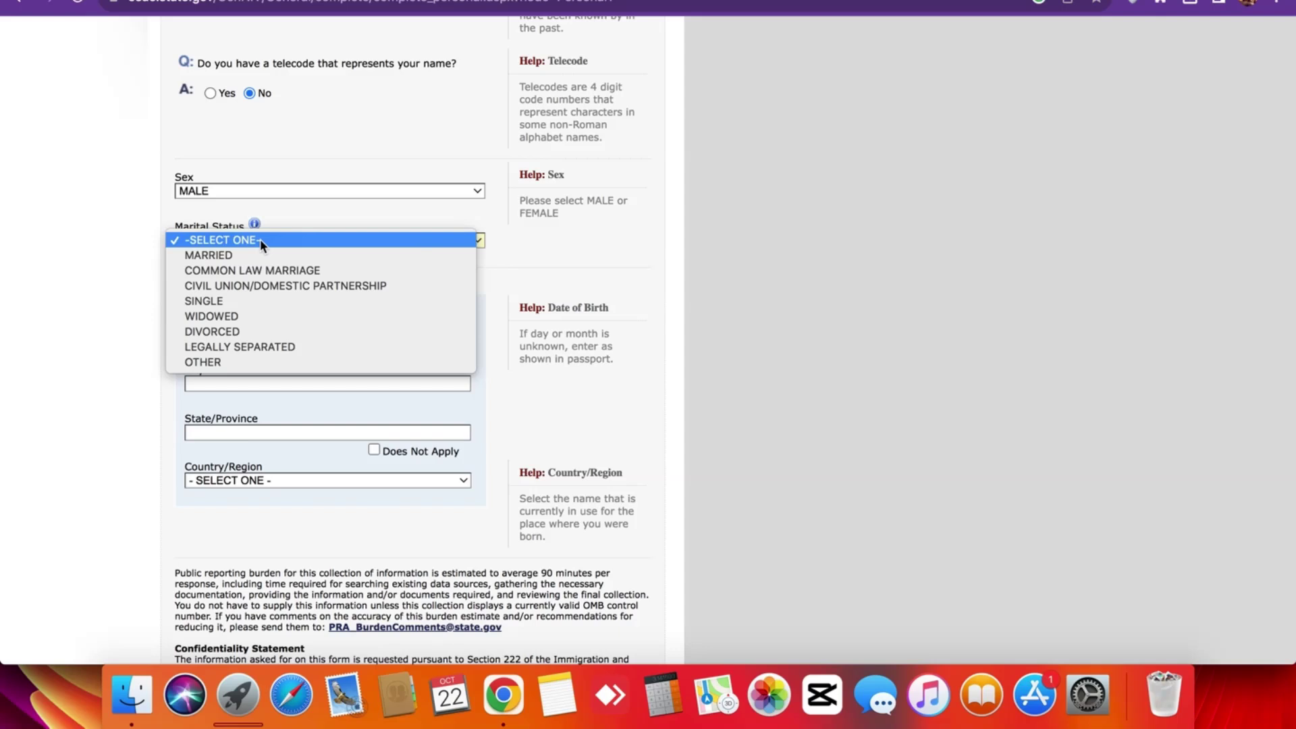
{"action": "left_click", "coordinate": [230, 301]}
{"action": "scroll", "coordinate": [190, 311], "scroll_direction": "up", "scroll_amount": 10}
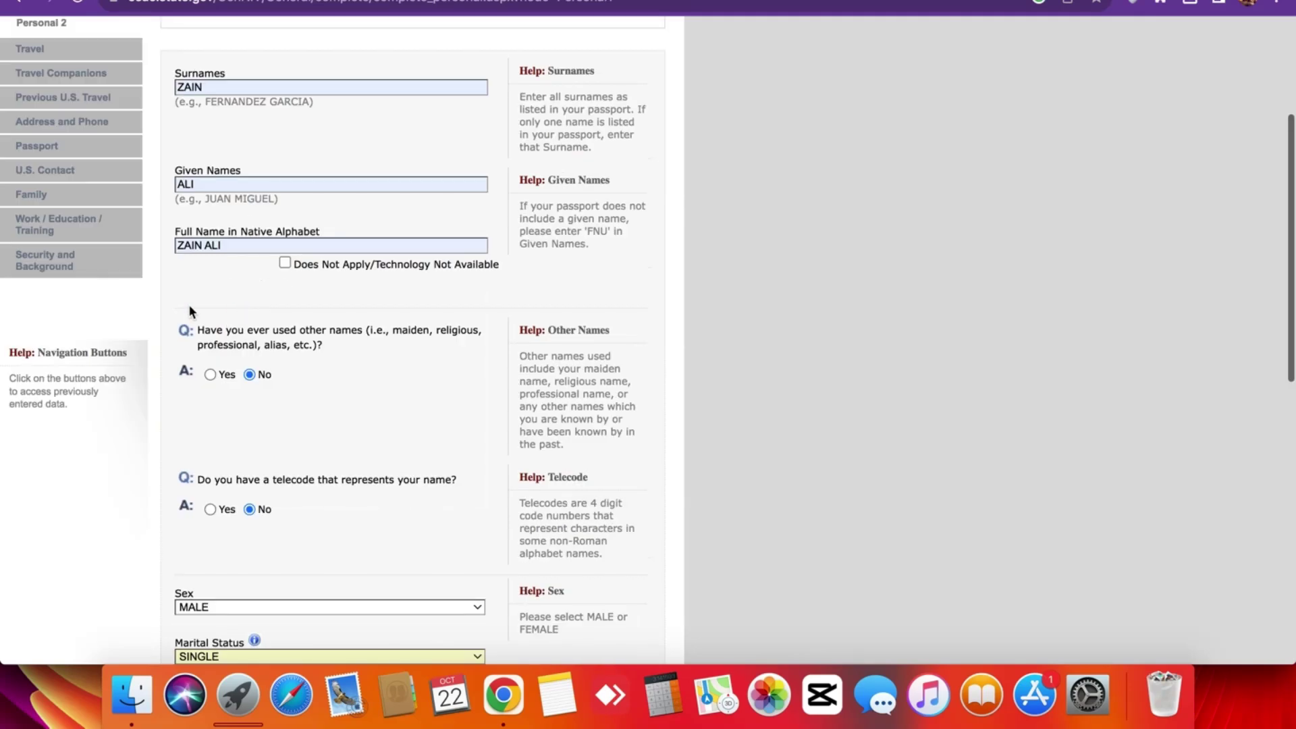
{"action": "scroll", "coordinate": [189, 310], "scroll_direction": "down", "scroll_amount": 13}
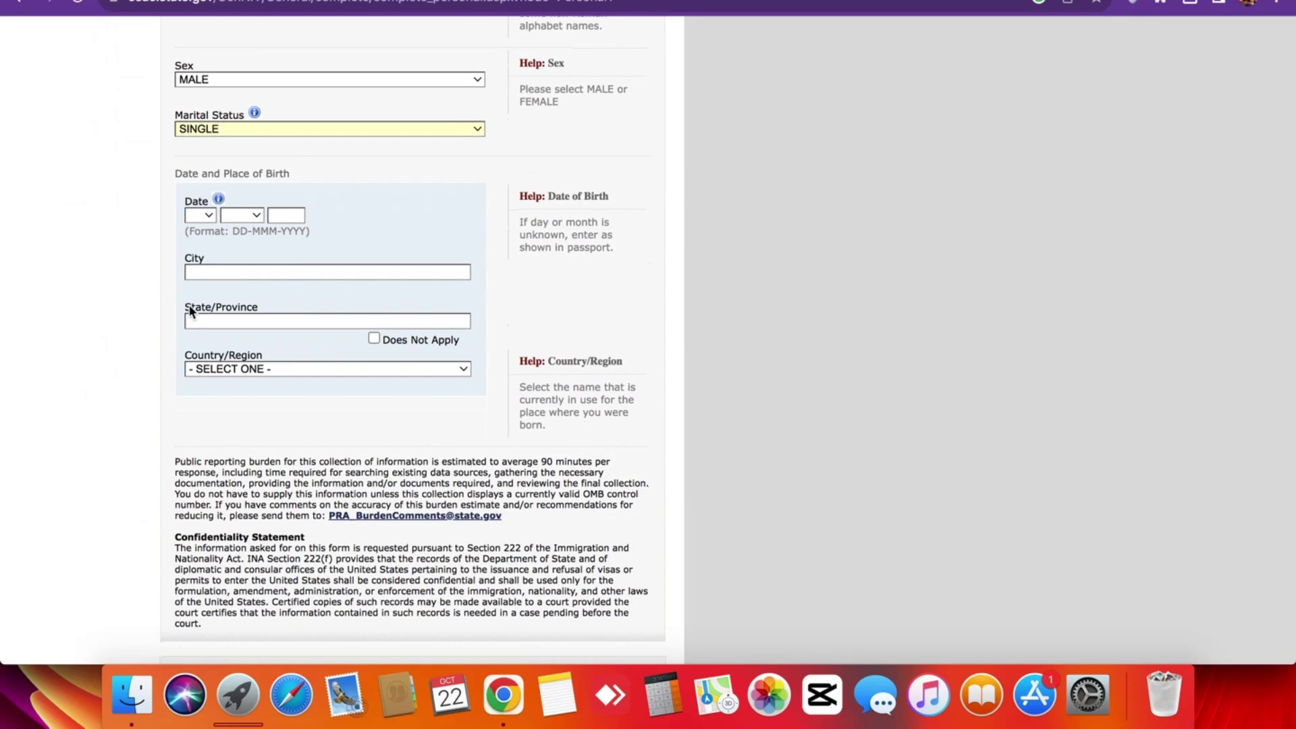
{"action": "left_click", "coordinate": [209, 215]}
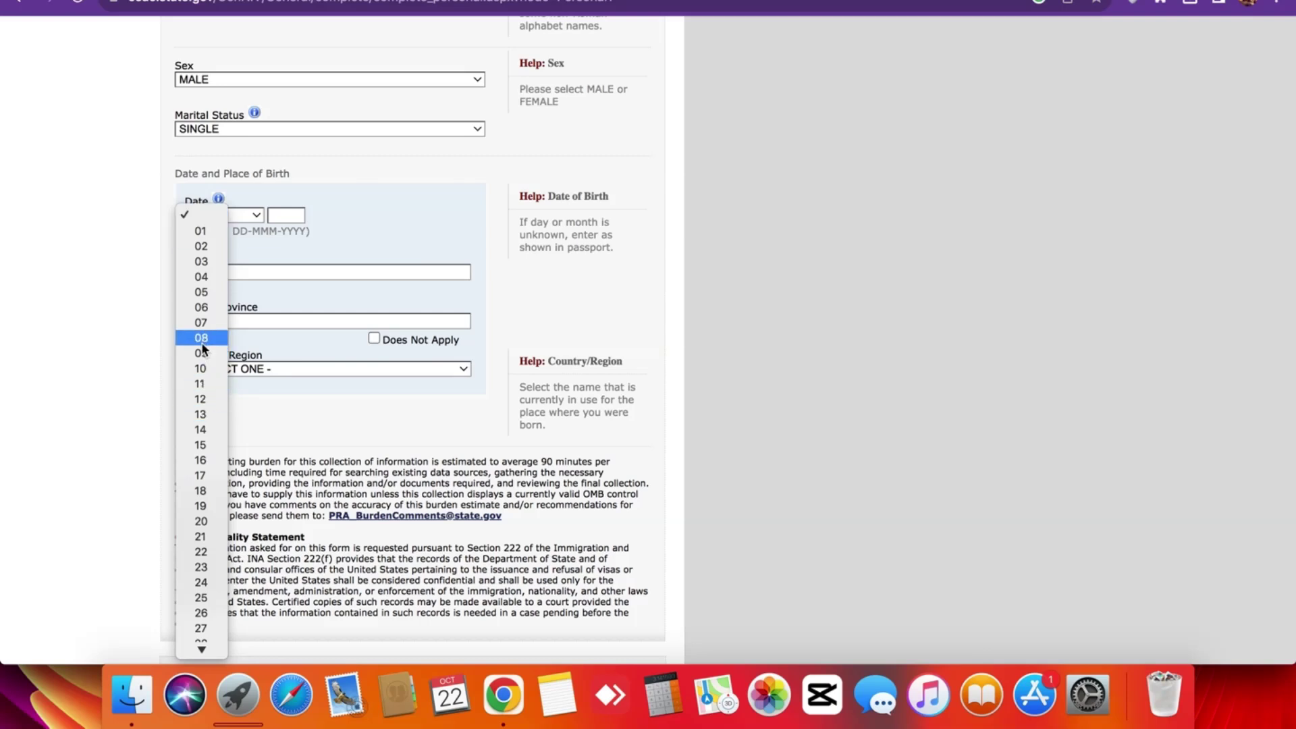
{"action": "left_click", "coordinate": [202, 338]}
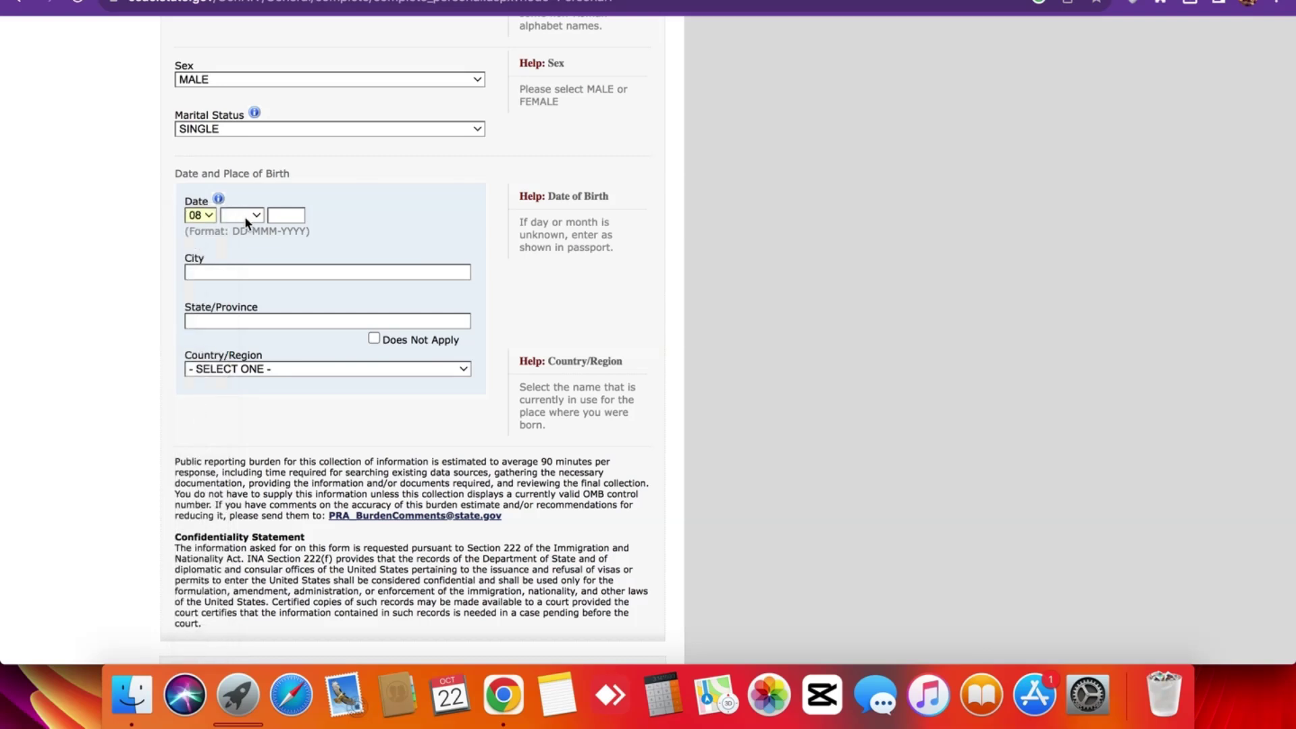
{"action": "left_click", "coordinate": [245, 216]}
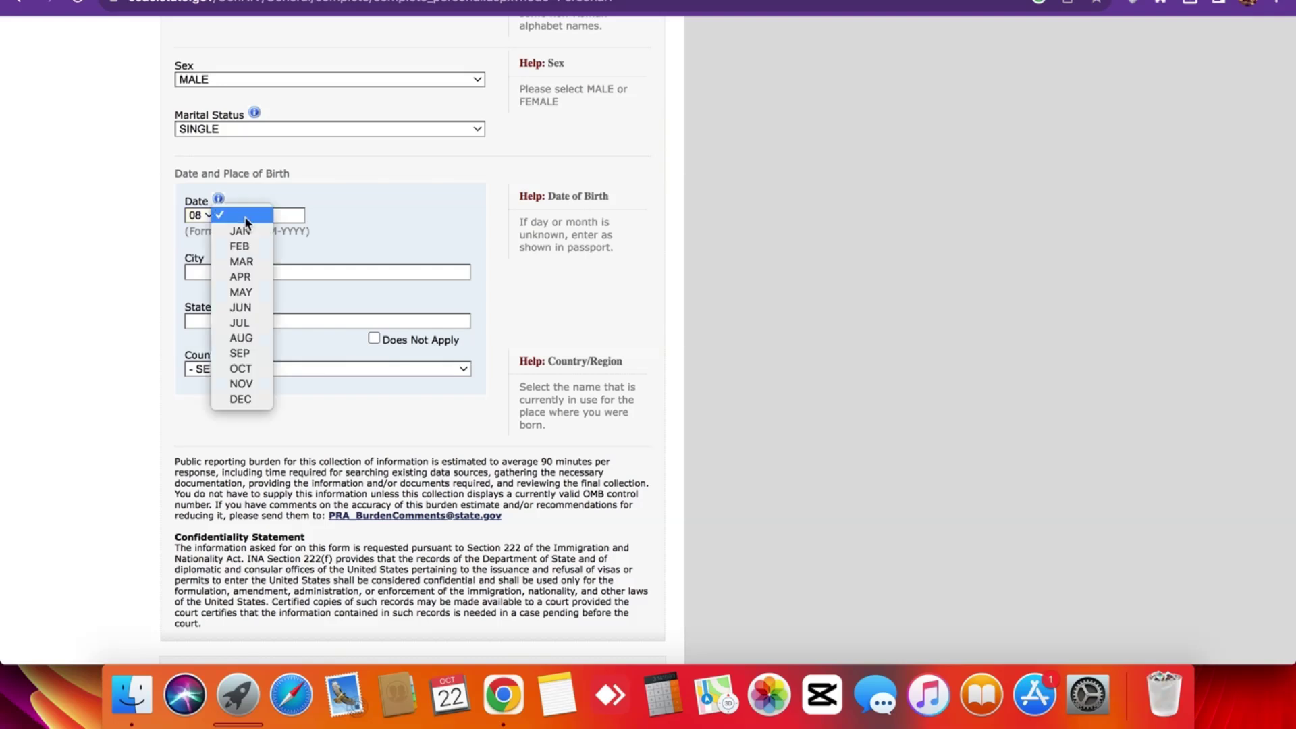
{"action": "left_click", "coordinate": [247, 309]}
{"action": "left_click", "coordinate": [285, 216]}
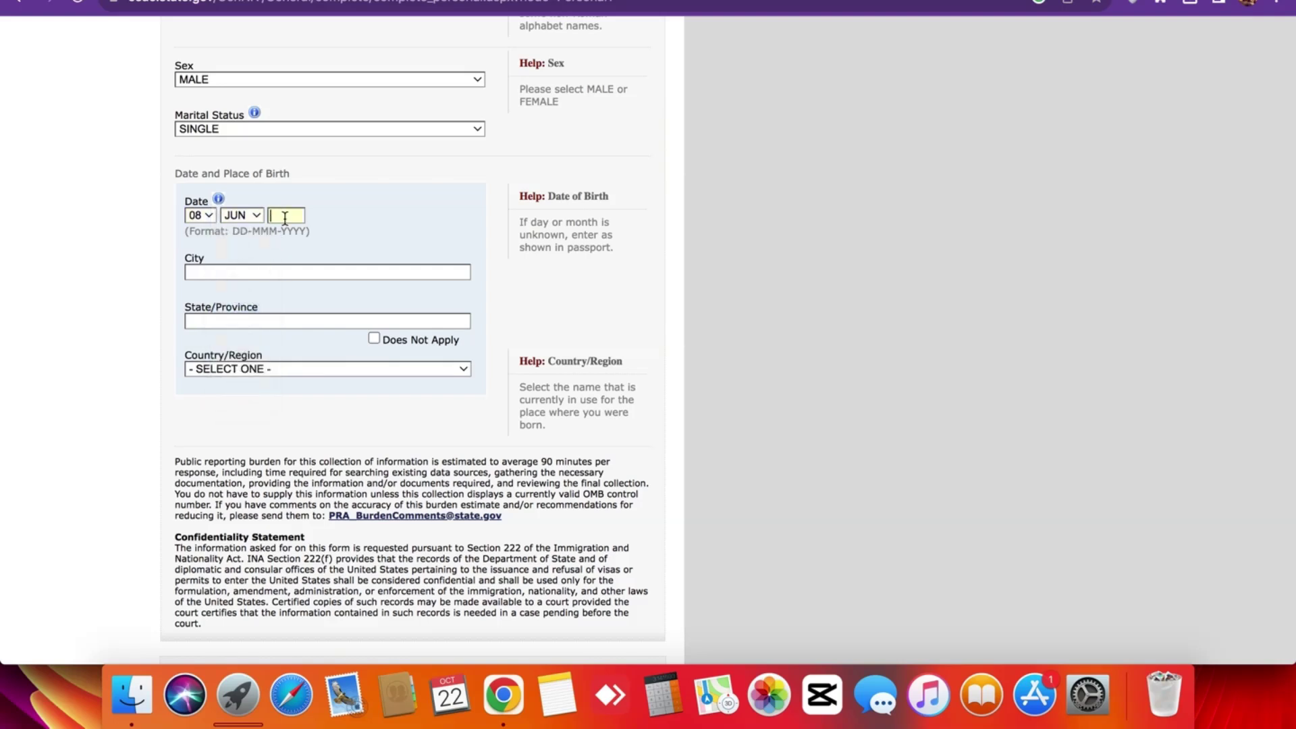
{"action": "type", "text": "1994"}
Enter place of birth: city KARACHI, province SINDH, country PAKISTAN.
{"action": "scroll", "coordinate": [353, 227], "scroll_direction": "down", "scroll_amount": 2}
{"action": "left_click", "coordinate": [320, 208]}
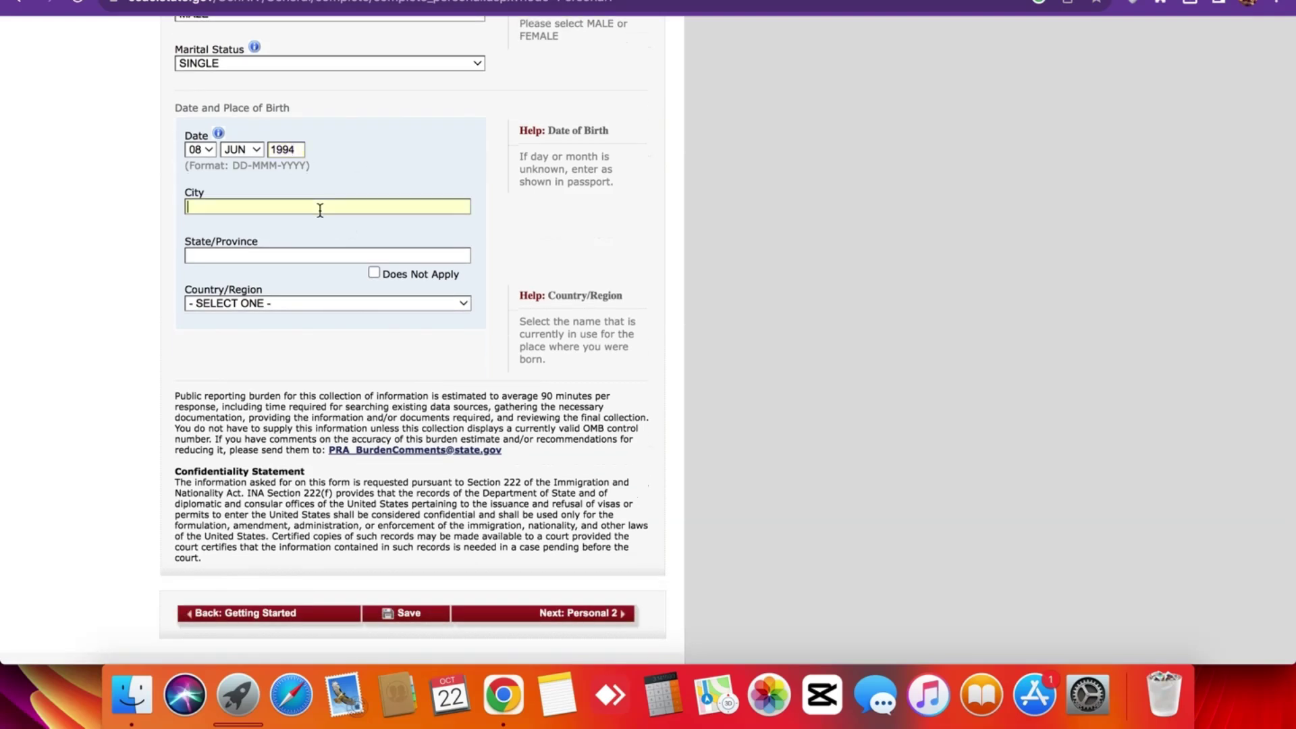
{"action": "type", "text": "KARACHI"}
{"action": "left_click", "coordinate": [320, 254]}
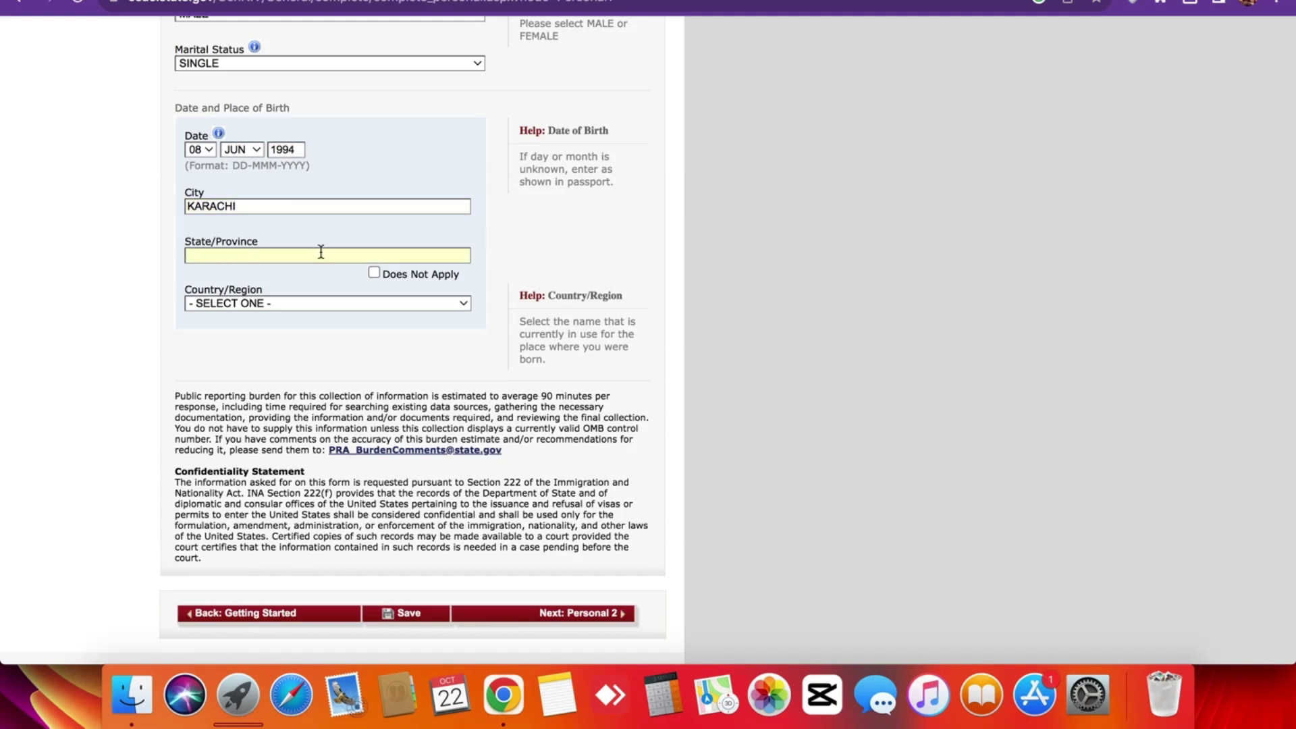
{"action": "type", "text": "SINDH"}
{"action": "left_click", "coordinate": [325, 303]}
{"action": "type", "text": "pak"}
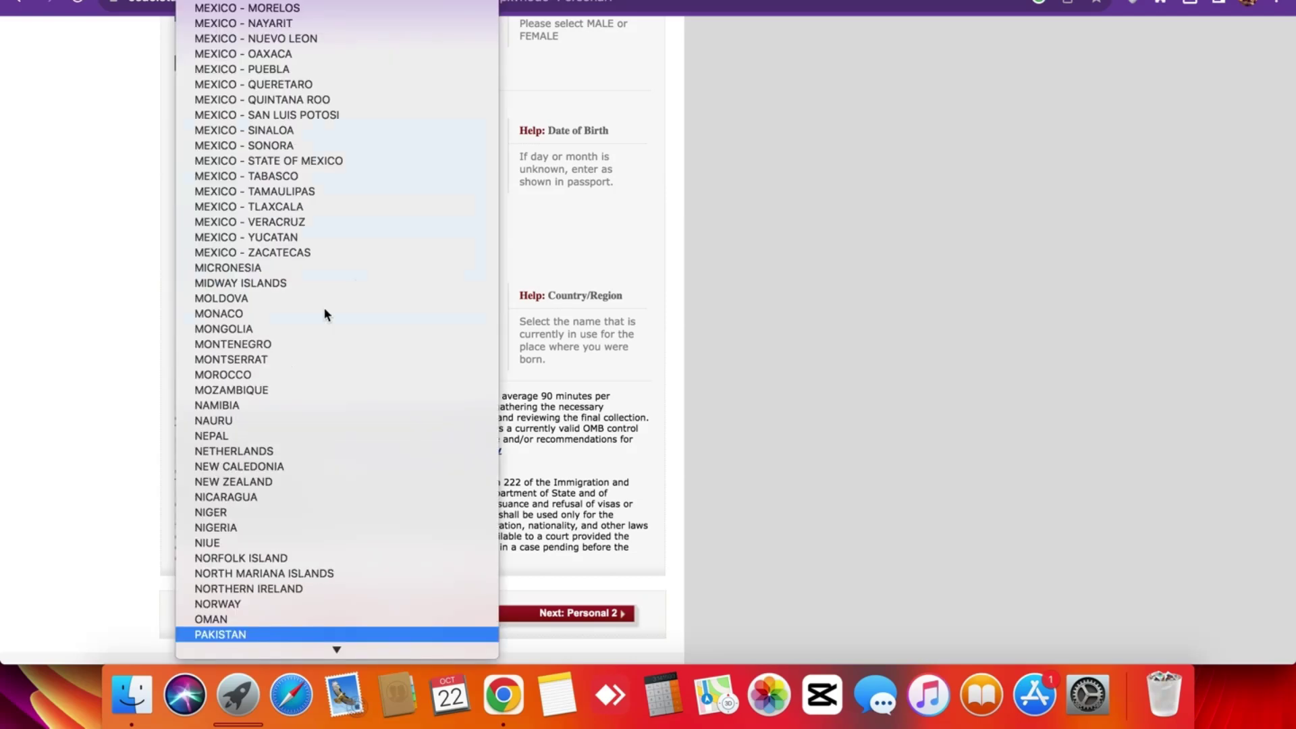
{"action": "left_click", "coordinate": [229, 635]}
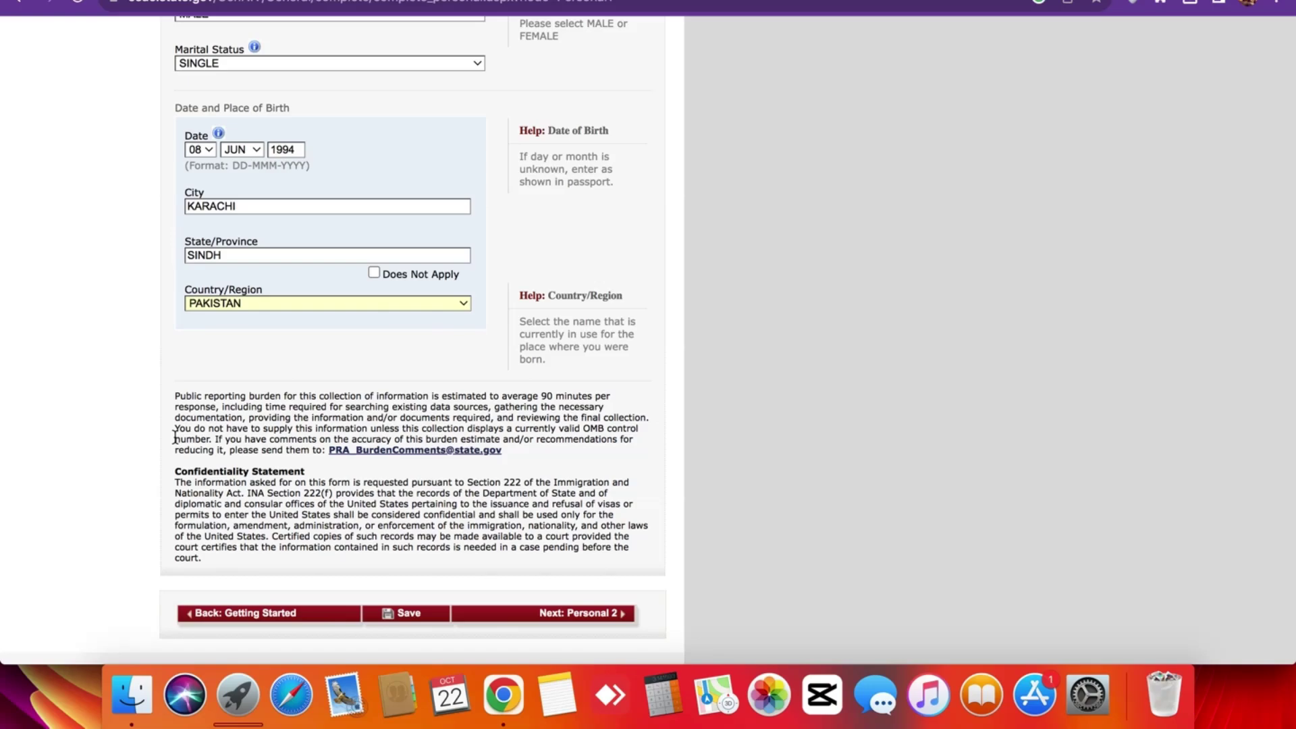
{"action": "scroll", "coordinate": [174, 438], "scroll_direction": "up", "scroll_amount": 15}
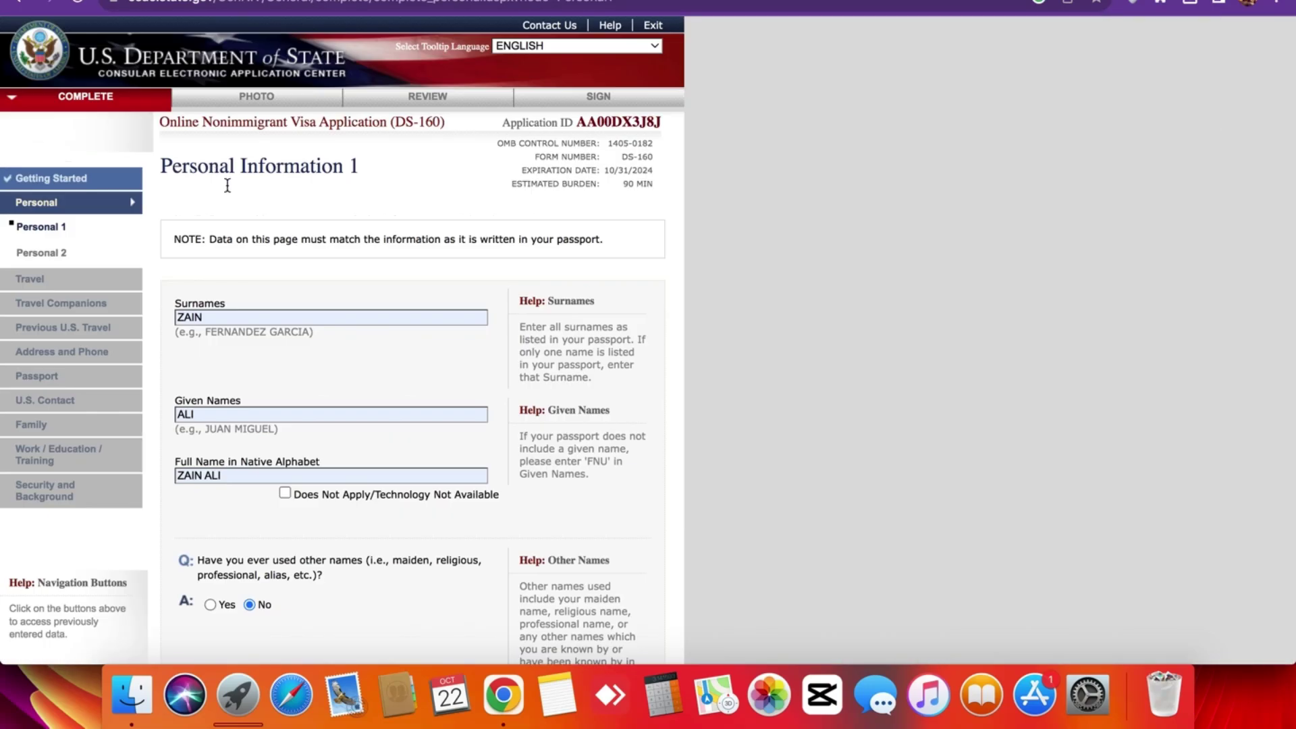
Save Personal Information 1 and choose Continue Application on the confirmation page.
{"action": "scroll", "coordinate": [261, 276], "scroll_direction": "down", "scroll_amount": 10}
{"action": "scroll", "coordinate": [261, 276], "scroll_direction": "down", "scroll_amount": 5}
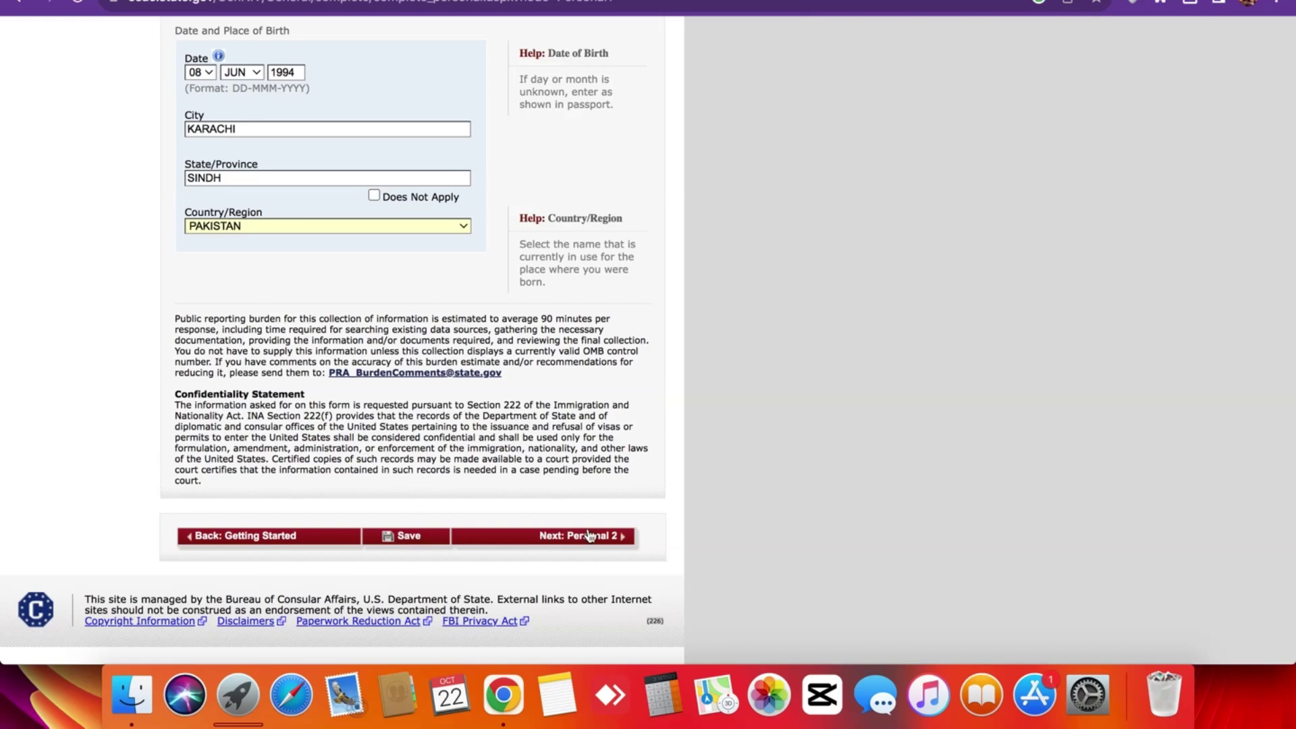
{"action": "scroll", "coordinate": [588, 535], "scroll_direction": "up", "scroll_amount": 5}
{"action": "scroll", "coordinate": [590, 535], "scroll_direction": "down", "scroll_amount": 5}
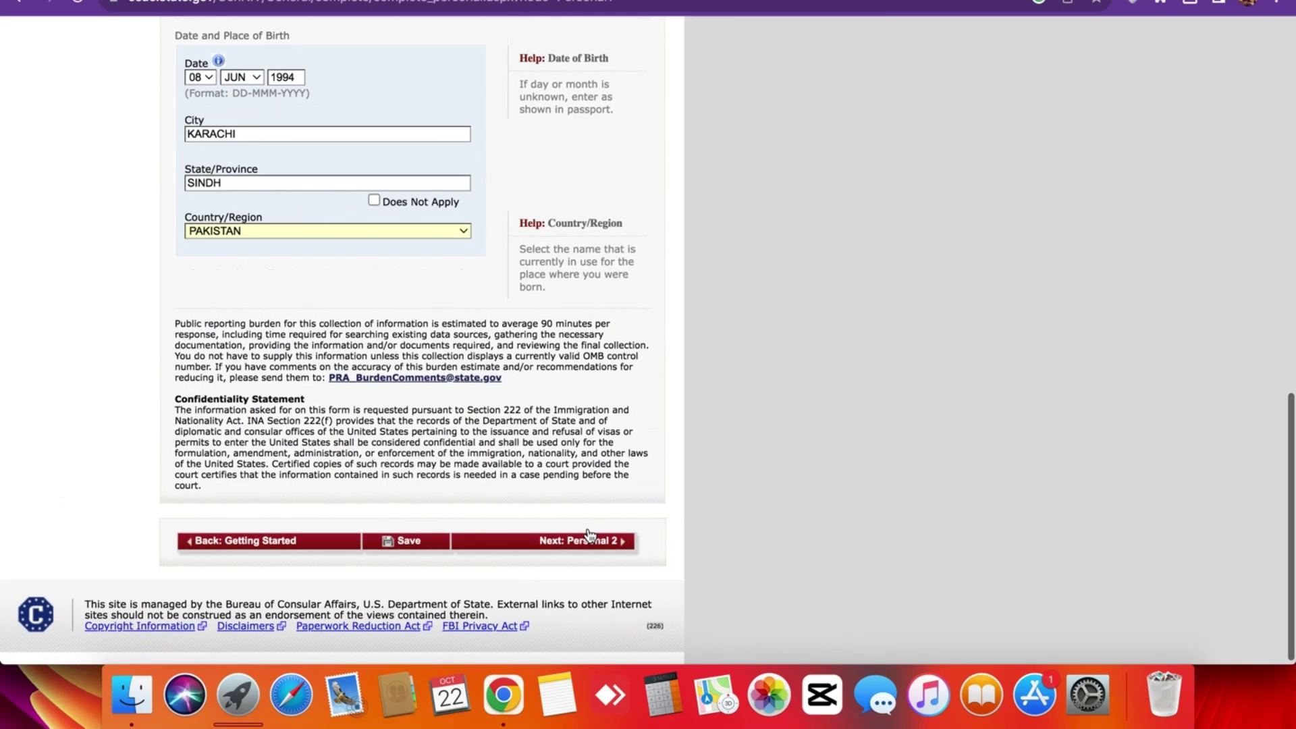
{"action": "left_click", "coordinate": [404, 544]}
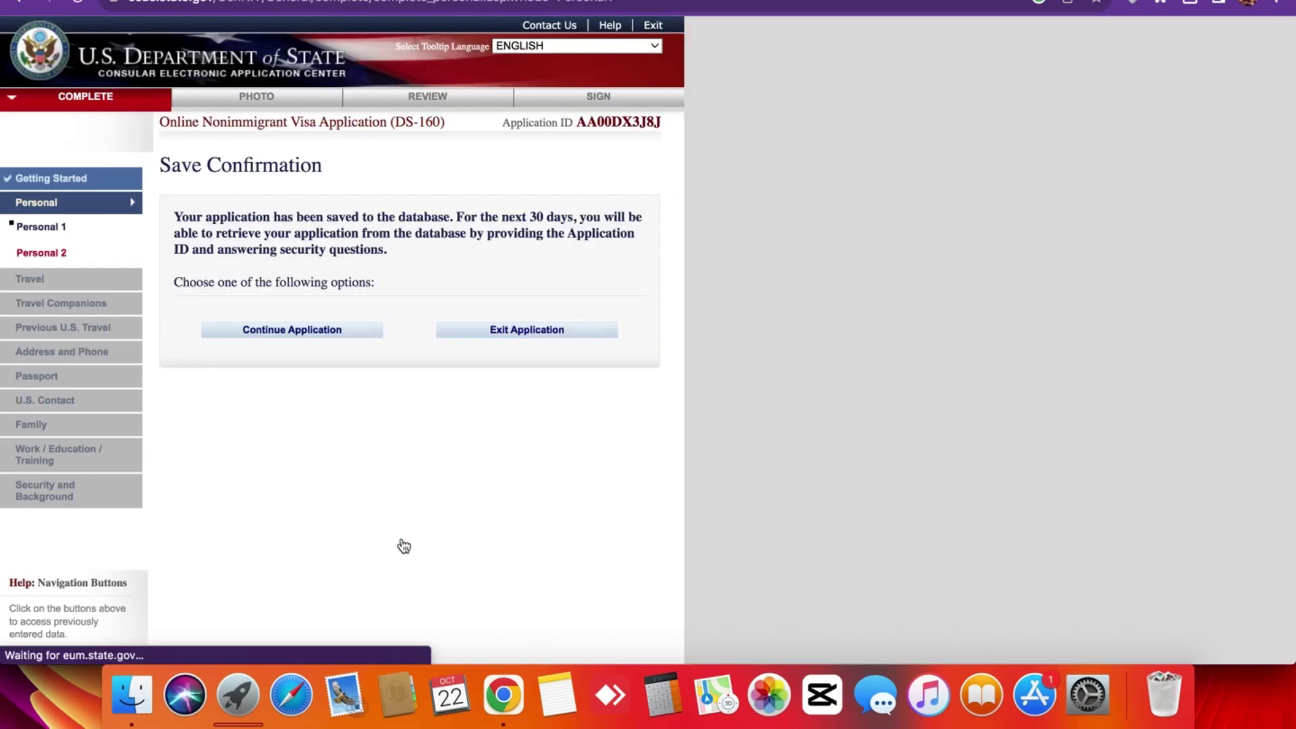
{"action": "left_click", "coordinate": [278, 336]}
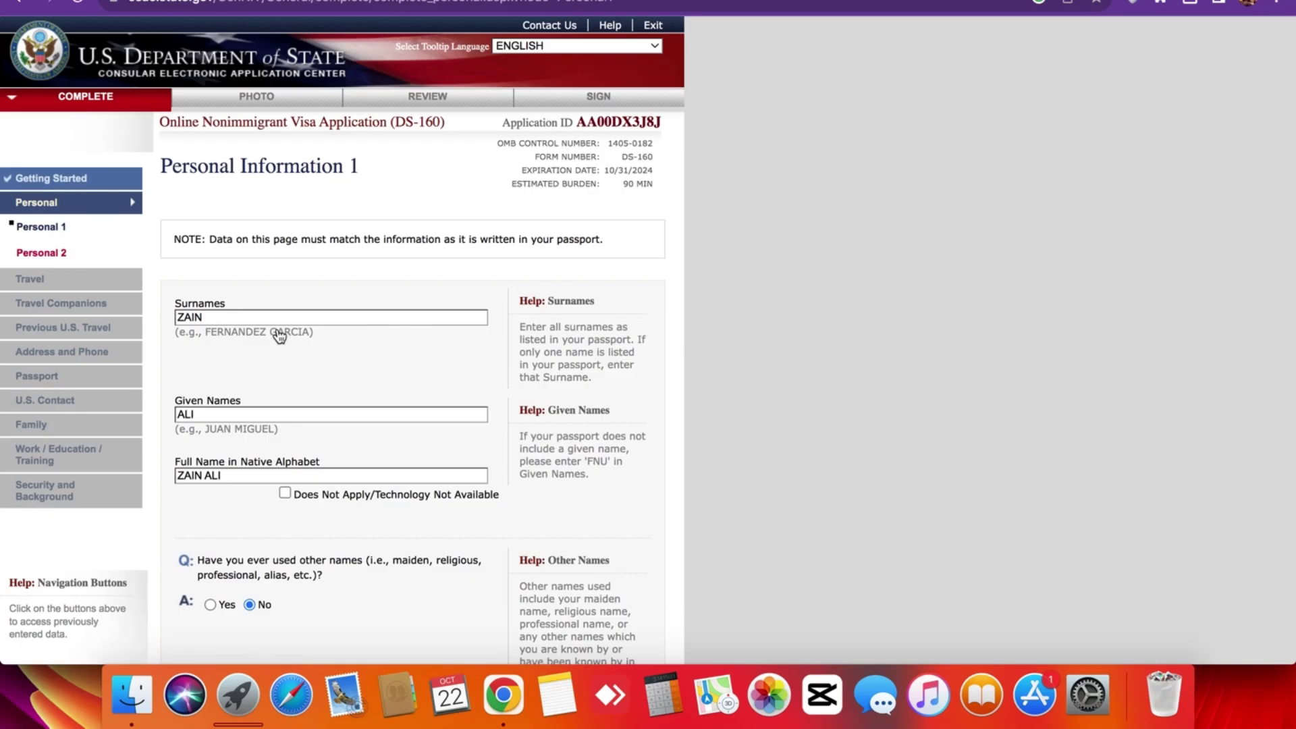
Advance to Personal Information 2 with the Next: Personal 2 button.
{"action": "scroll", "coordinate": [279, 335], "scroll_direction": "down", "scroll_amount": 20}
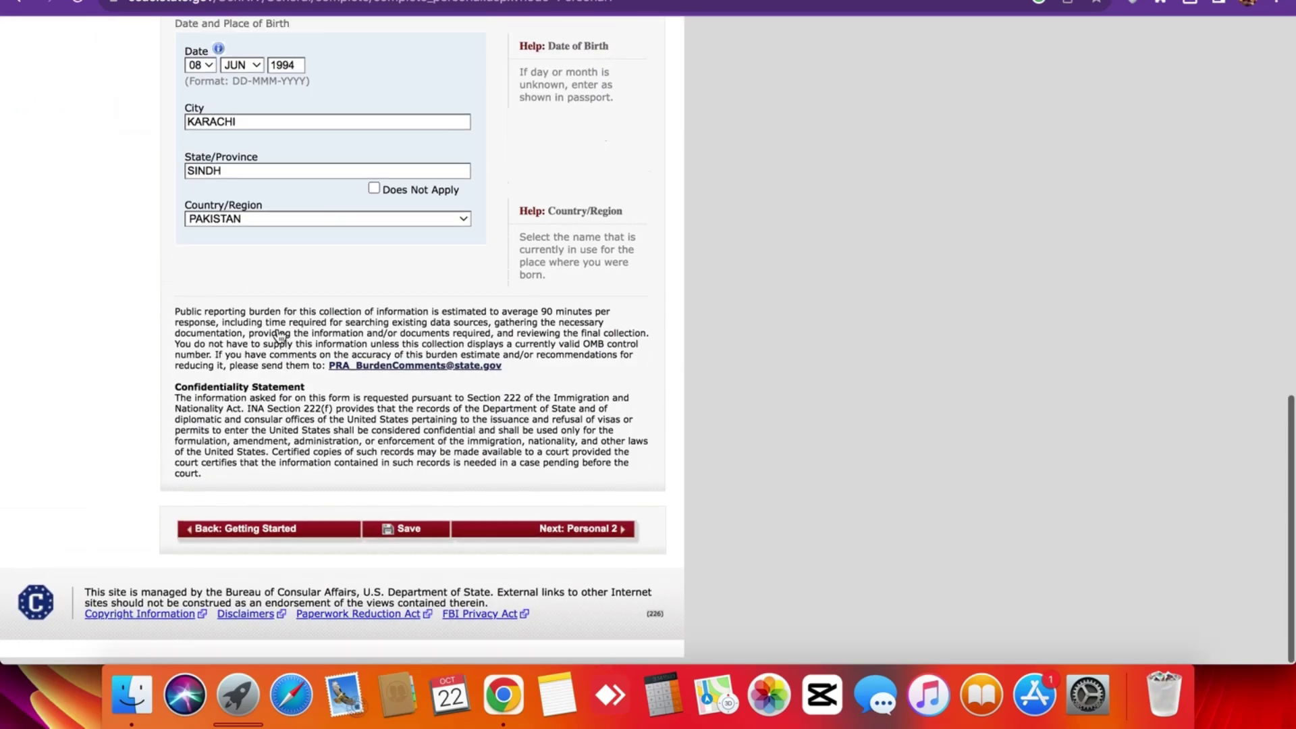
{"action": "left_click", "coordinate": [533, 540]}
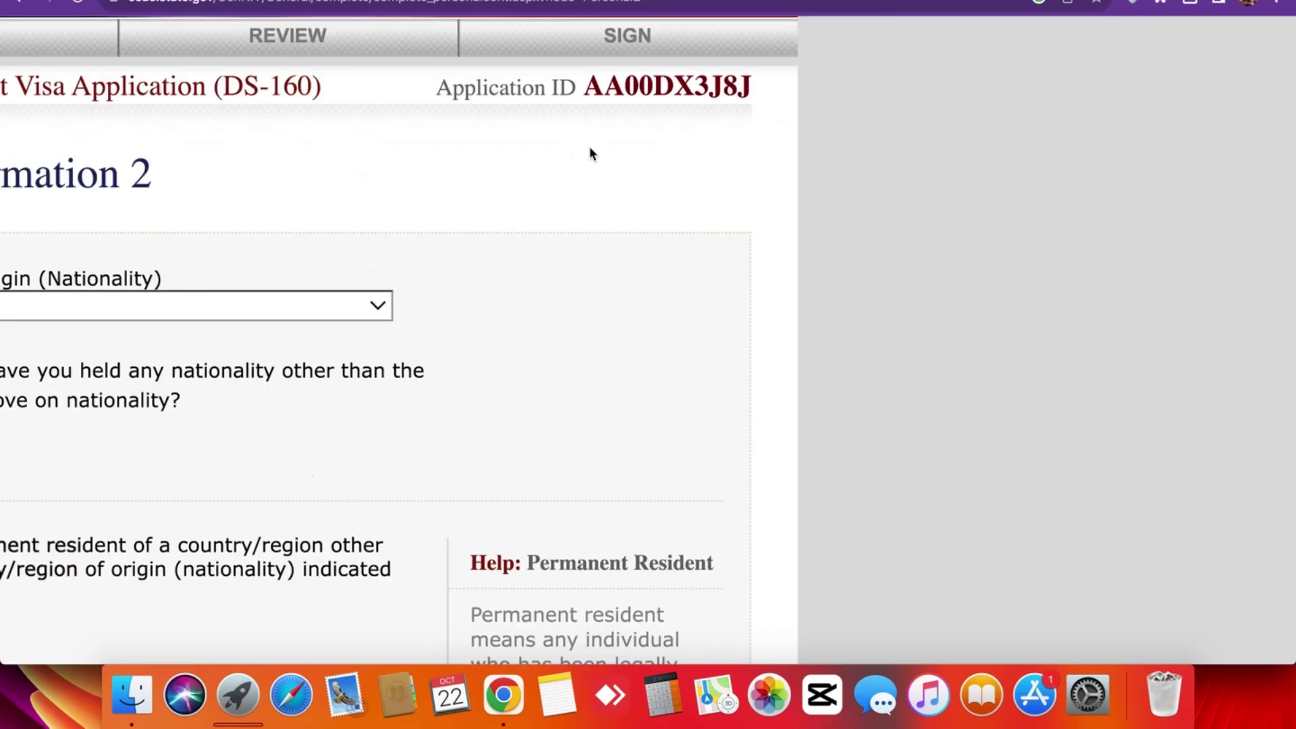
{"action": "scroll", "coordinate": [592, 148], "scroll_direction": "down", "scroll_amount": 5}
{"action": "scroll", "coordinate": [603, 111], "scroll_direction": "down", "scroll_amount": 3}
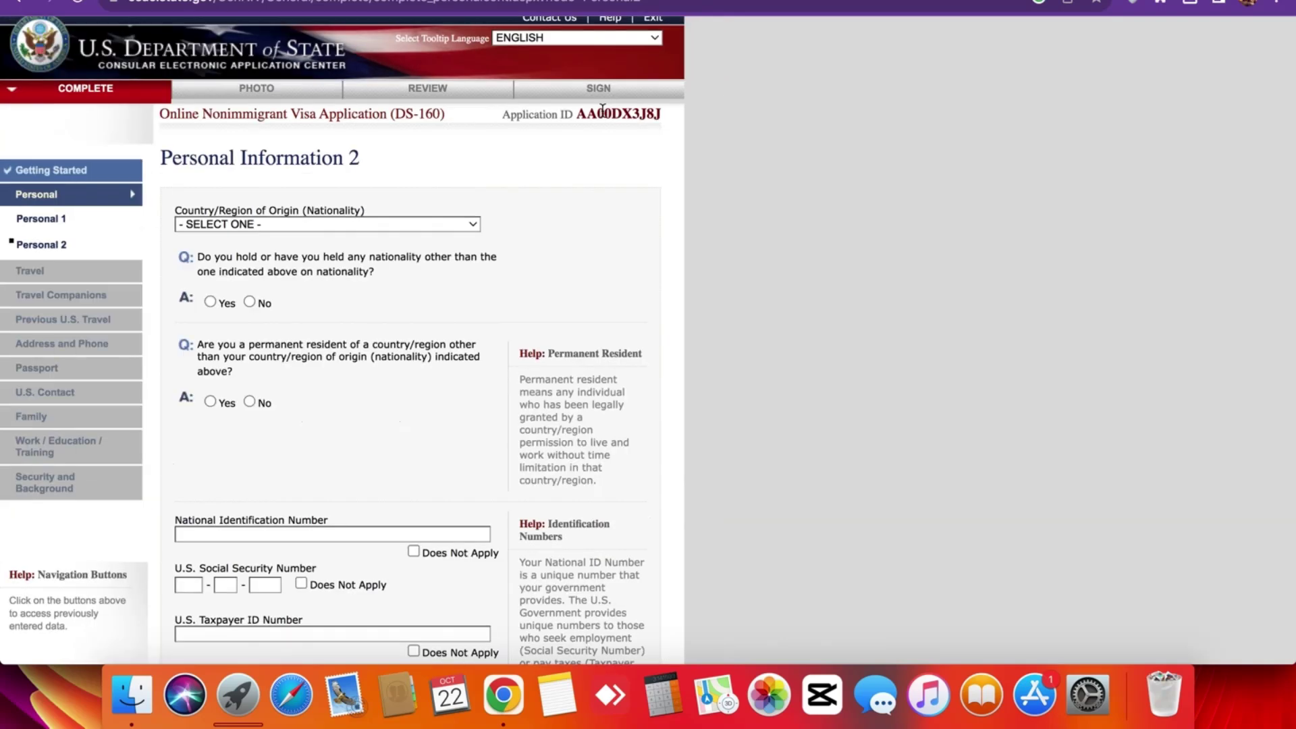
{"action": "scroll", "coordinate": [603, 109], "scroll_direction": "up", "scroll_amount": 5}
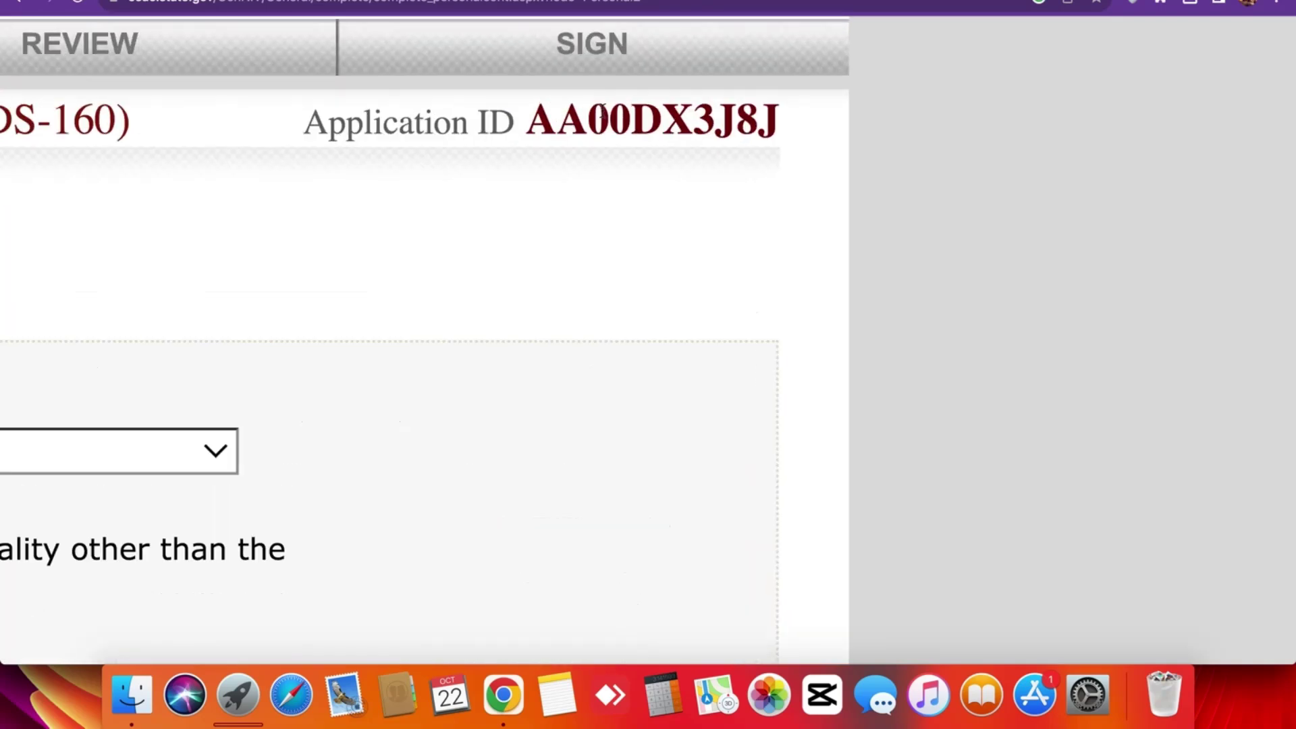
{"action": "scroll", "coordinate": [603, 109], "scroll_direction": "down", "scroll_amount": 5}
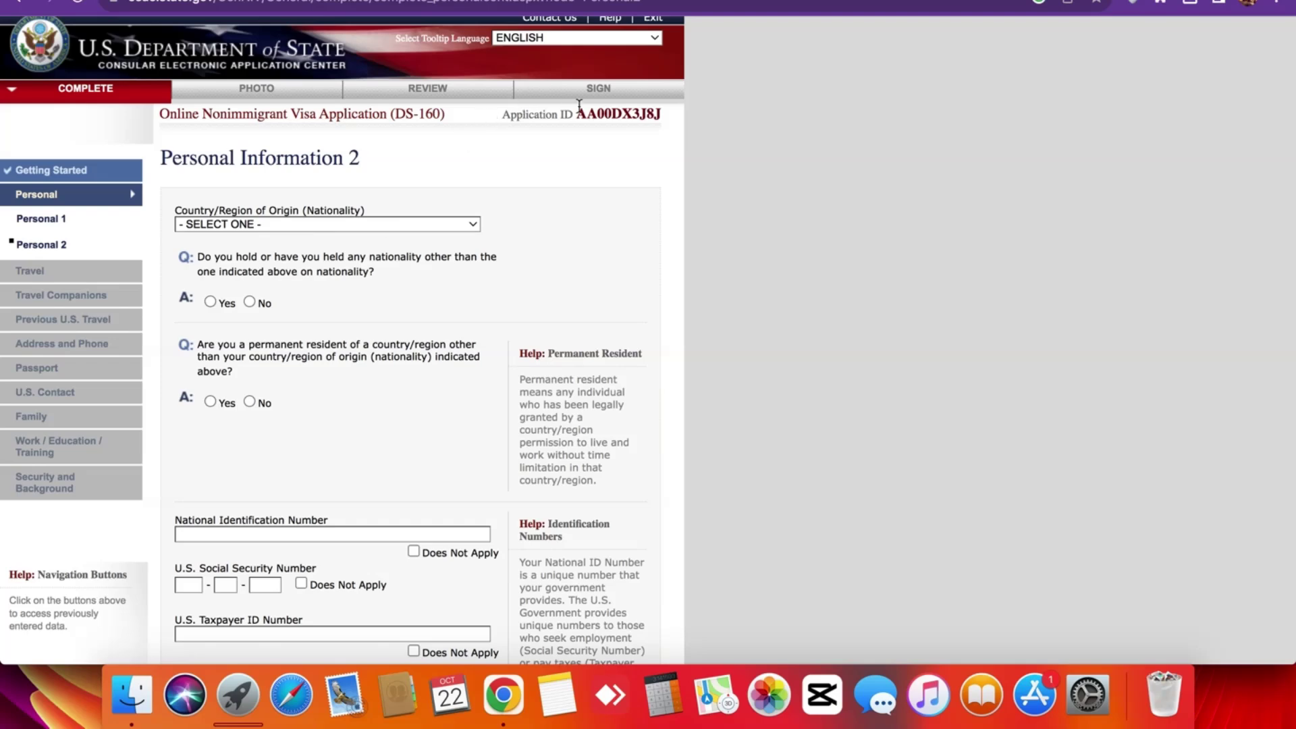
{"action": "scroll", "coordinate": [579, 105], "scroll_direction": "up", "scroll_amount": 5}
{"action": "scroll", "coordinate": [579, 104], "scroll_direction": "down", "scroll_amount": 5}
{"action": "scroll", "coordinate": [578, 105], "scroll_direction": "up", "scroll_amount": 5}
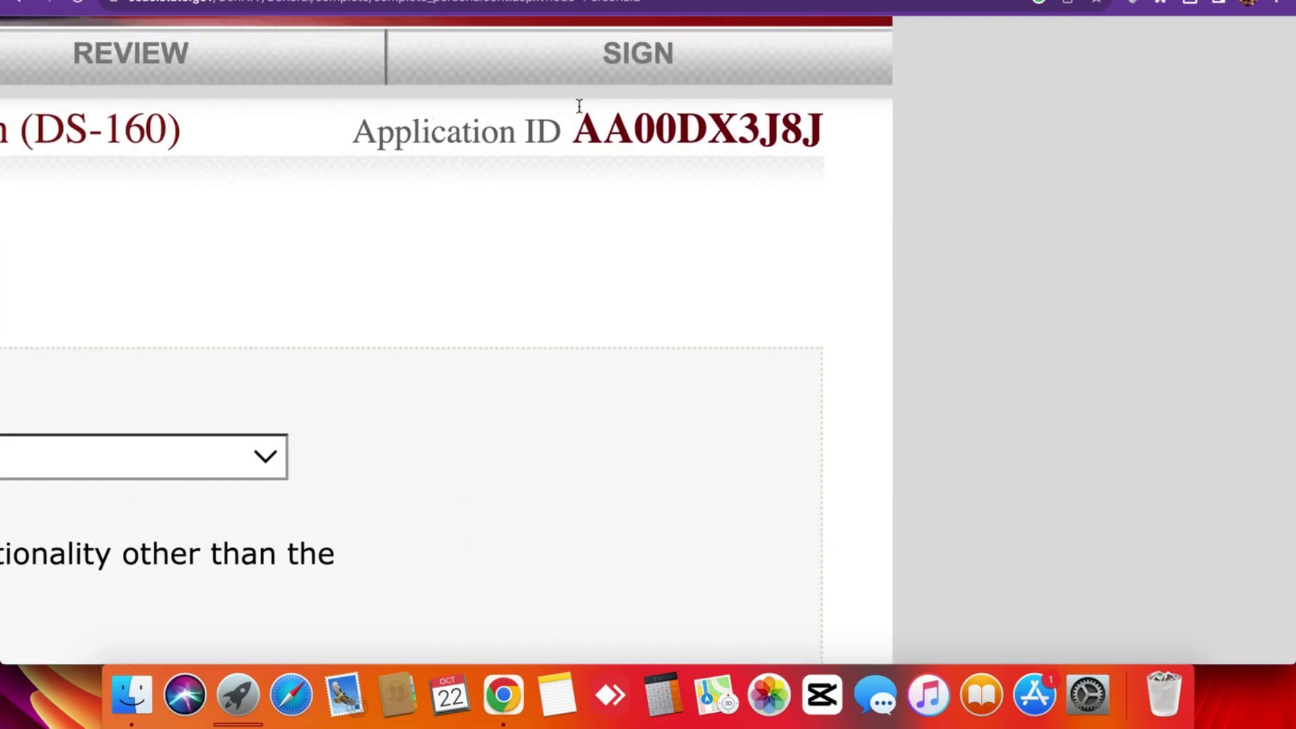
{"action": "left_click_drag", "start_coordinate": [834, 129], "coordinate": [354, 129]}
{"action": "scroll", "coordinate": [579, 105], "scroll_direction": "down", "scroll_amount": 5}
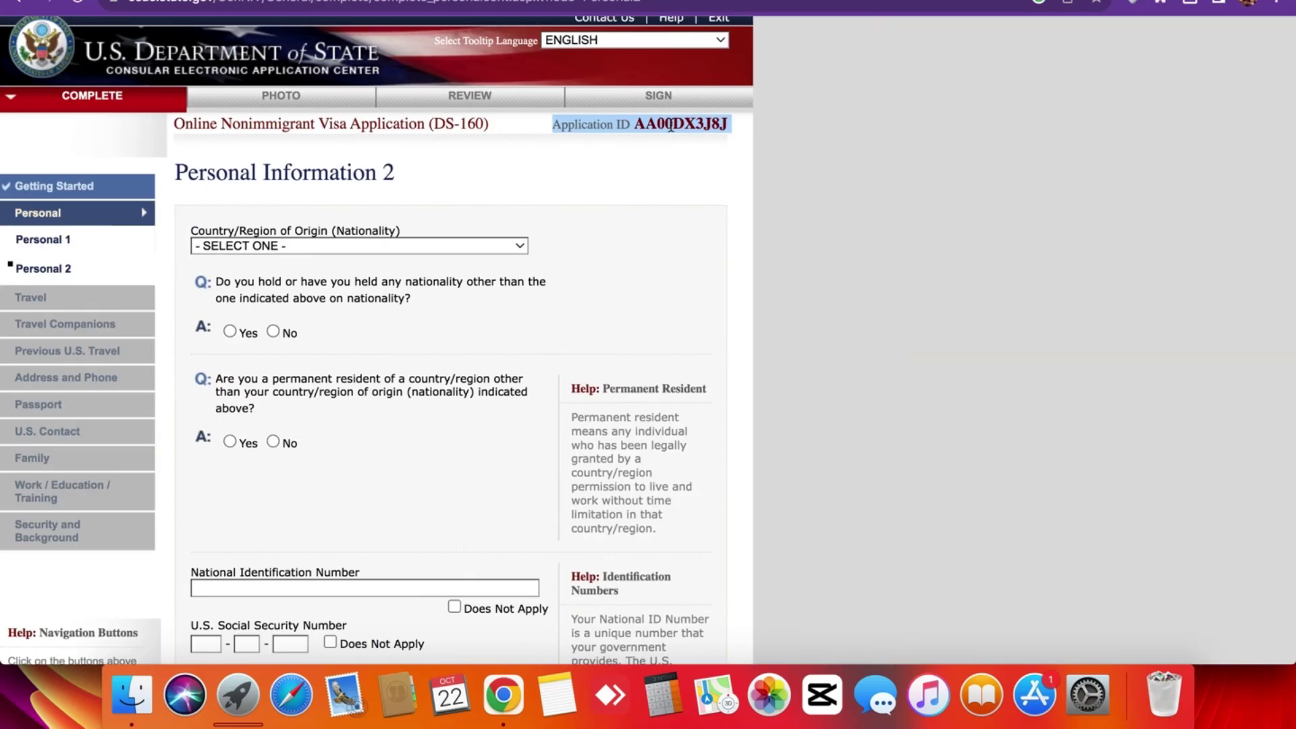
{"action": "left_click", "coordinate": [812, 140]}
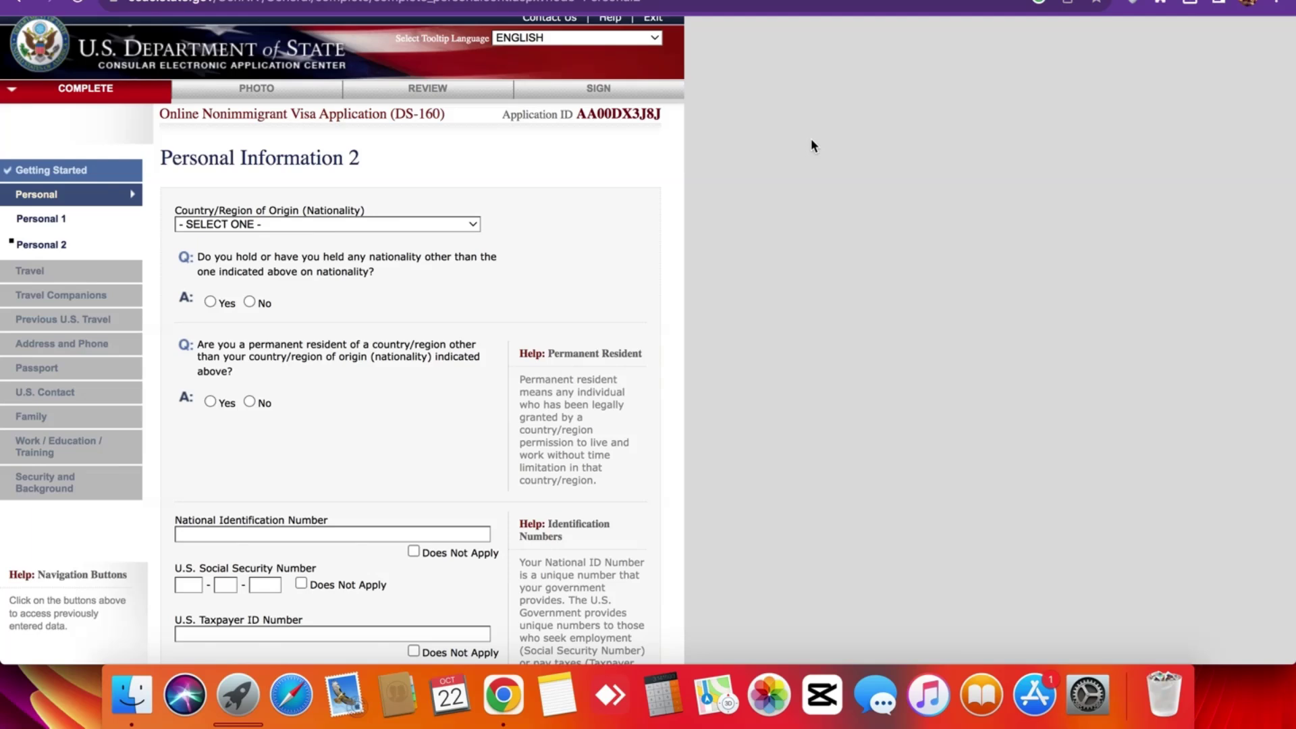
{"action": "double_click", "coordinate": [601, 115]}
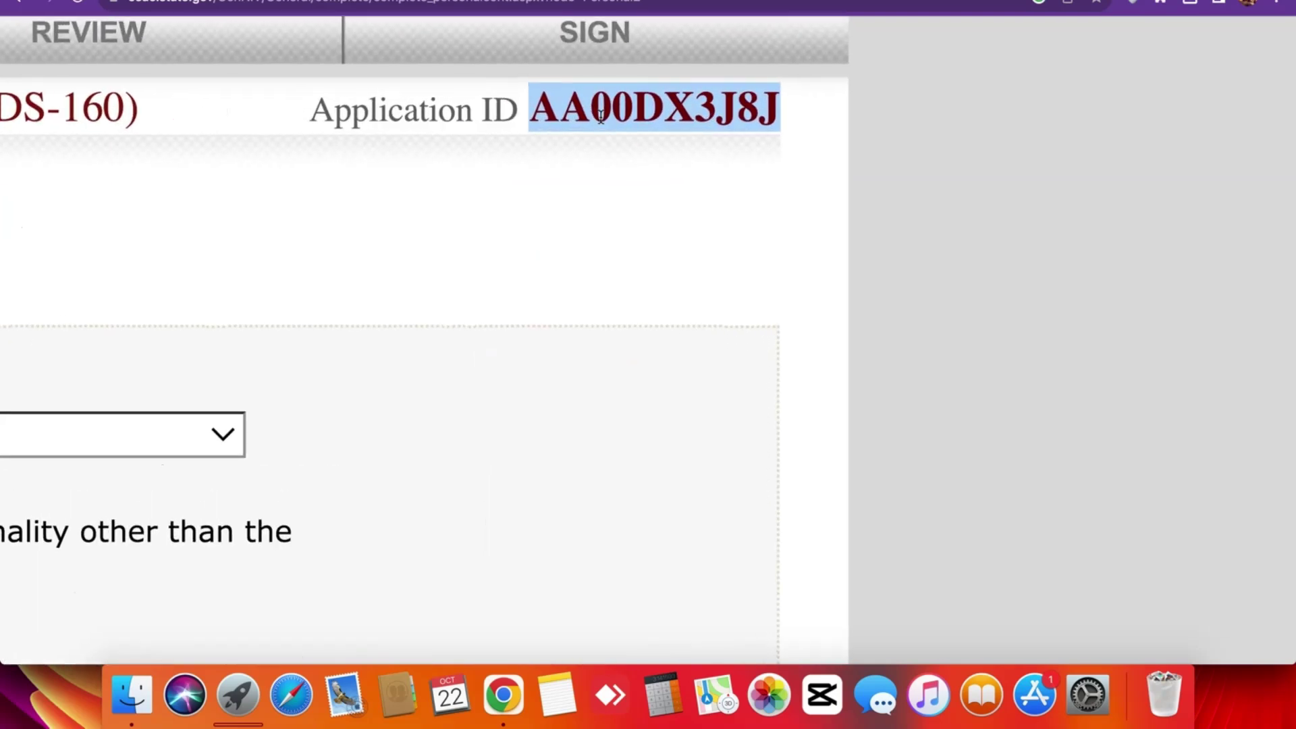
{"action": "left_click", "coordinate": [601, 115]}
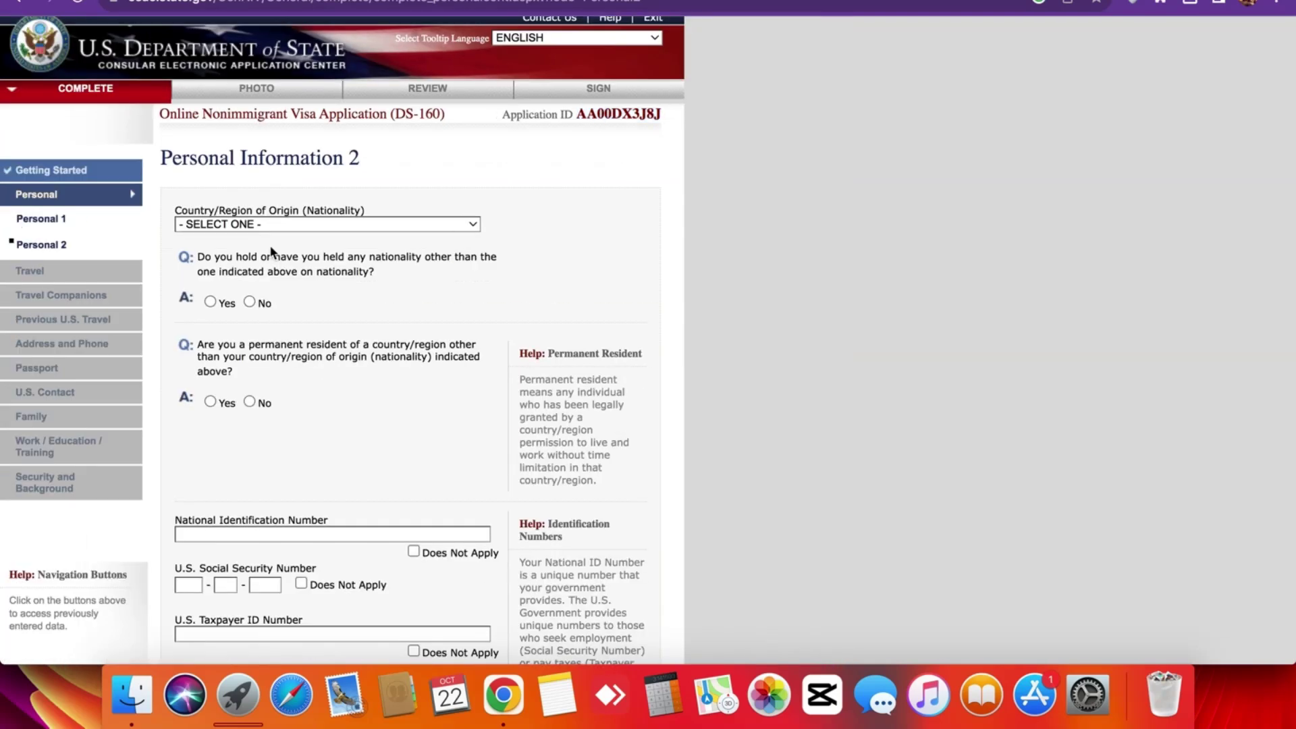
{"action": "scroll", "coordinate": [271, 252], "scroll_direction": "down", "scroll_amount": 2}
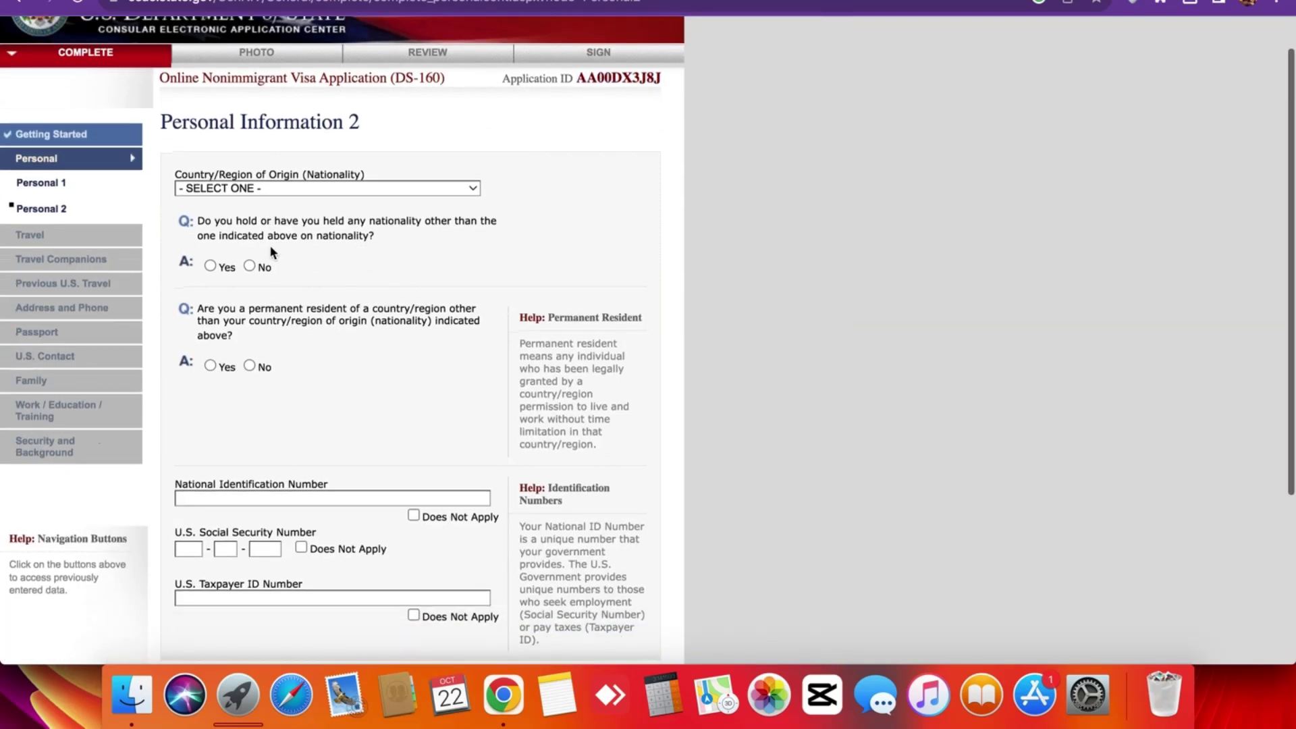
{"action": "triple_click", "coordinate": [179, 110]}
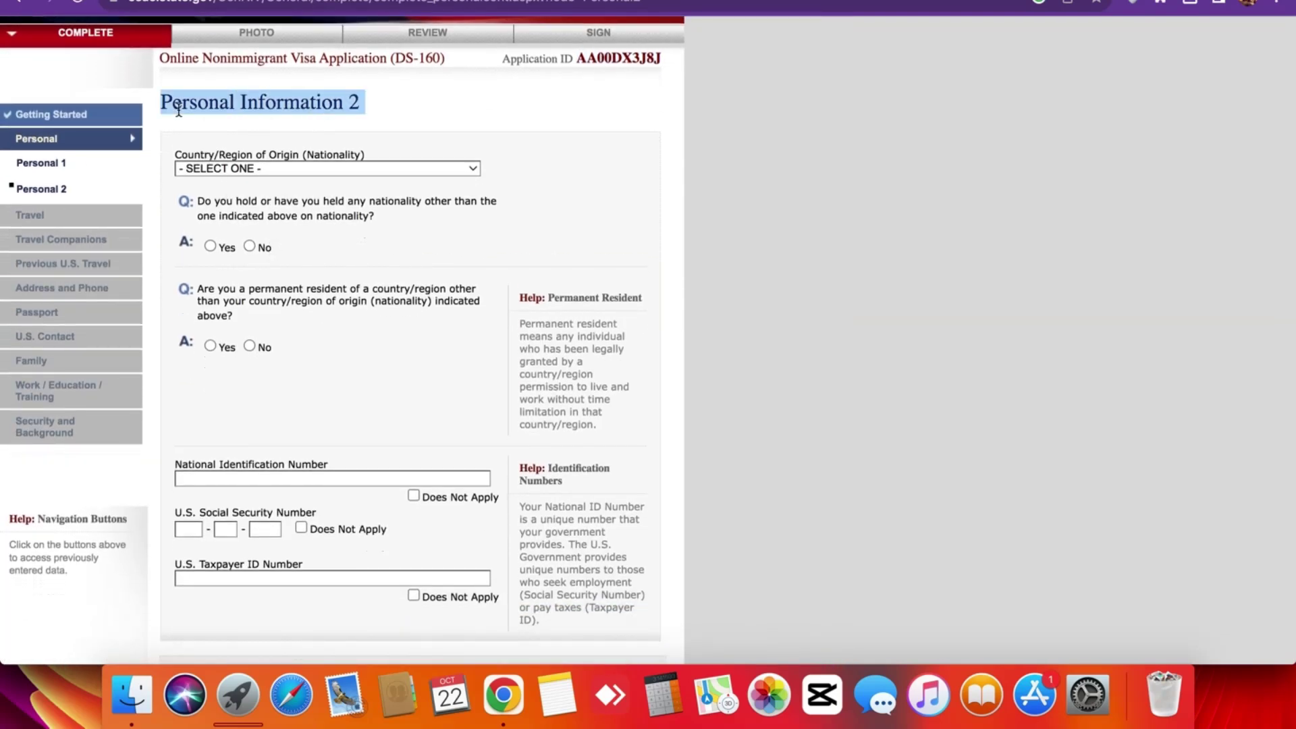
{"action": "triple_click", "coordinate": [178, 110]}
{"action": "left_click", "coordinate": [292, 118]}
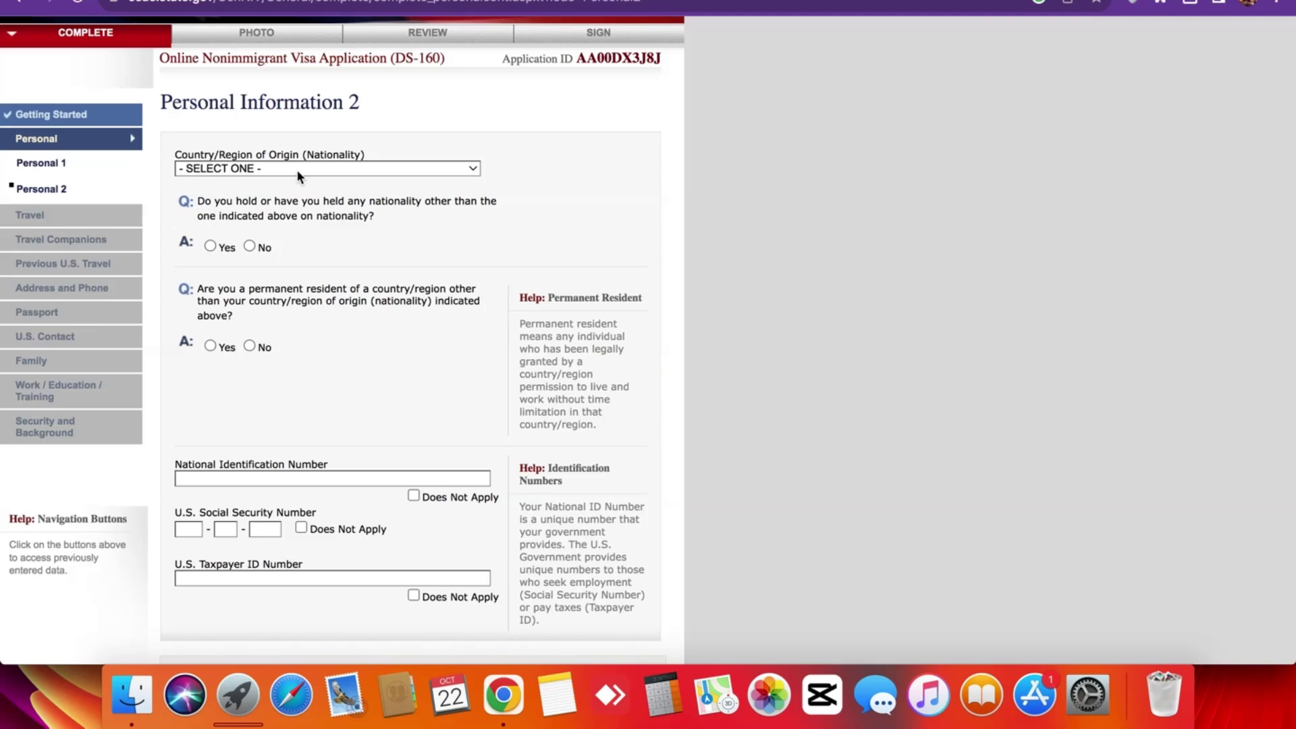
{"action": "left_click", "coordinate": [300, 170]}
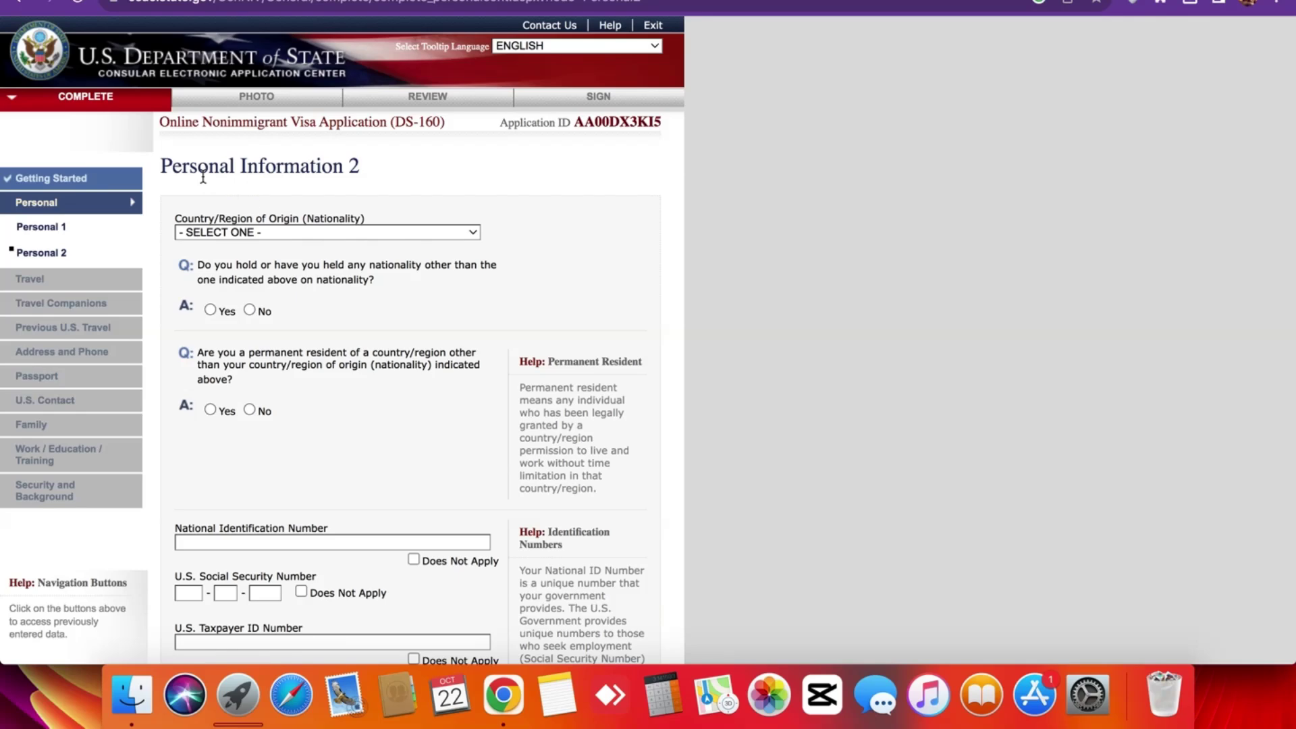
Set nationality to PAKISTAN and answer No to other nationality and permanent residency.
{"action": "triple_click", "coordinate": [203, 177]}
{"action": "left_click", "coordinate": [202, 177]}
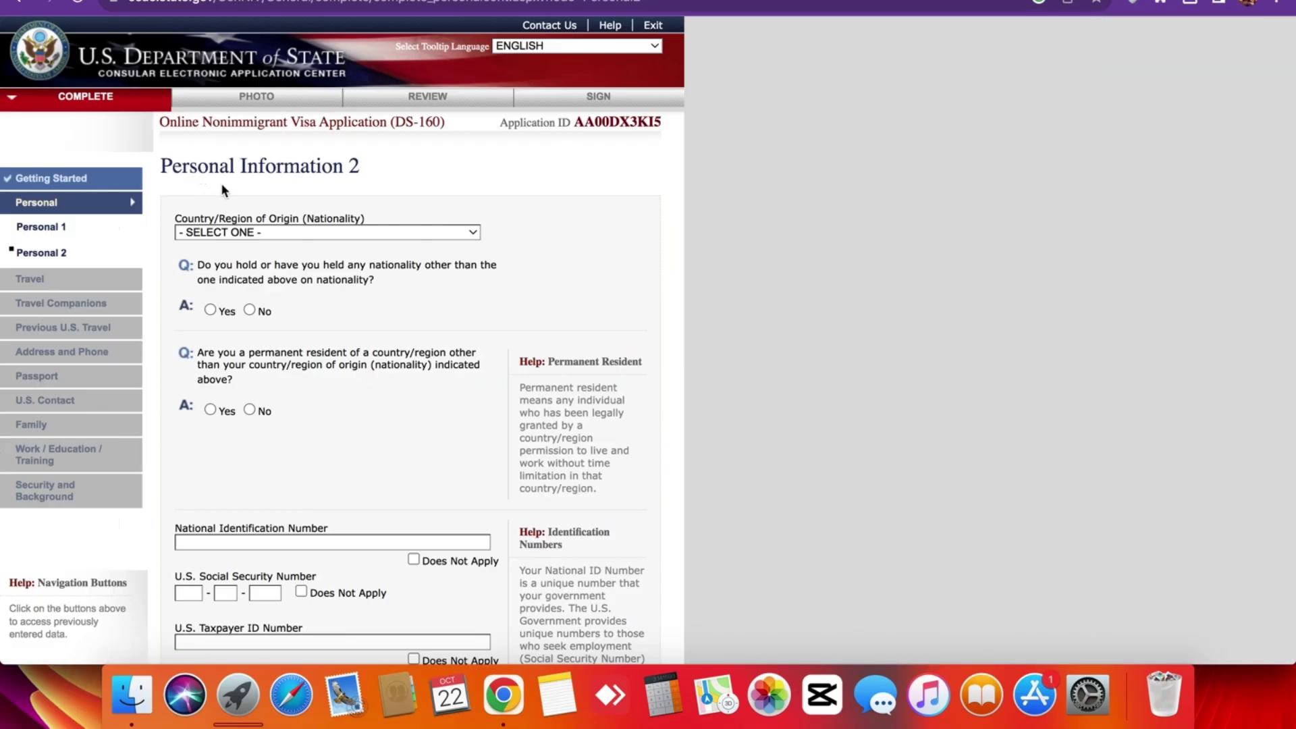
{"action": "left_click", "coordinate": [281, 232]}
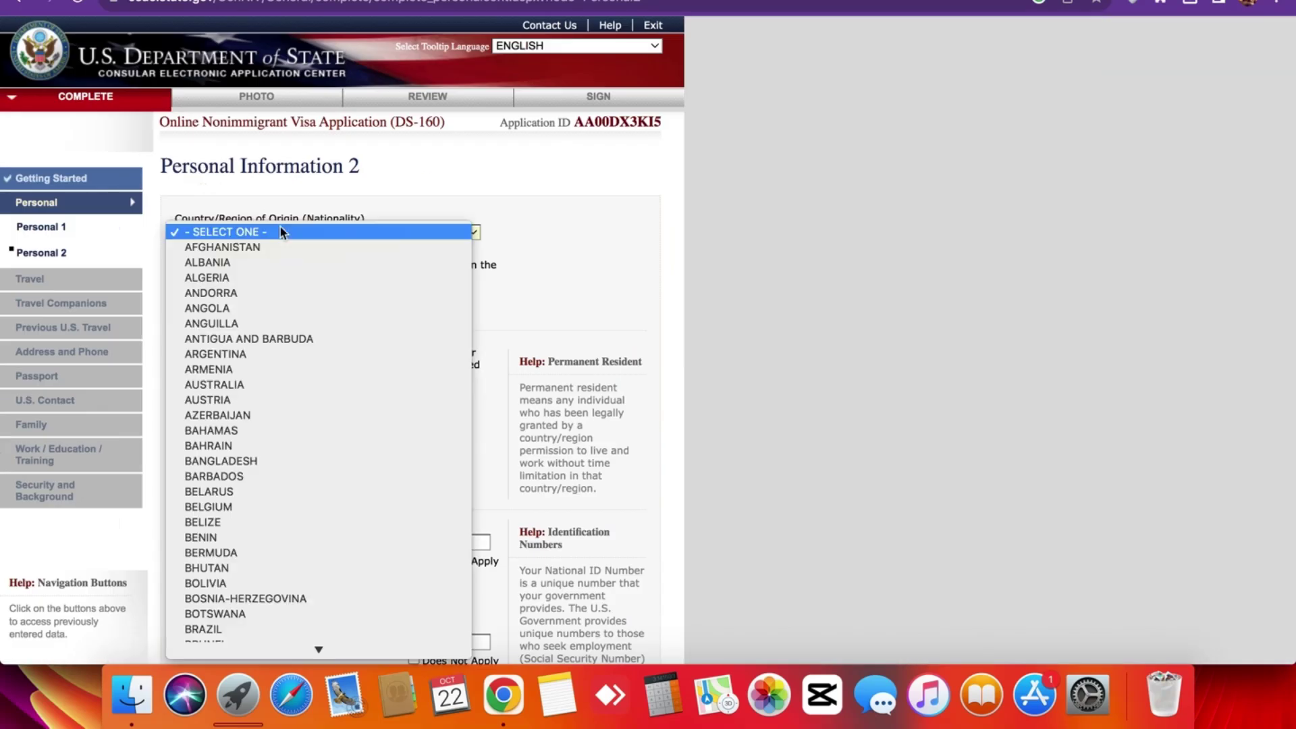
{"action": "type", "text": "pak"}
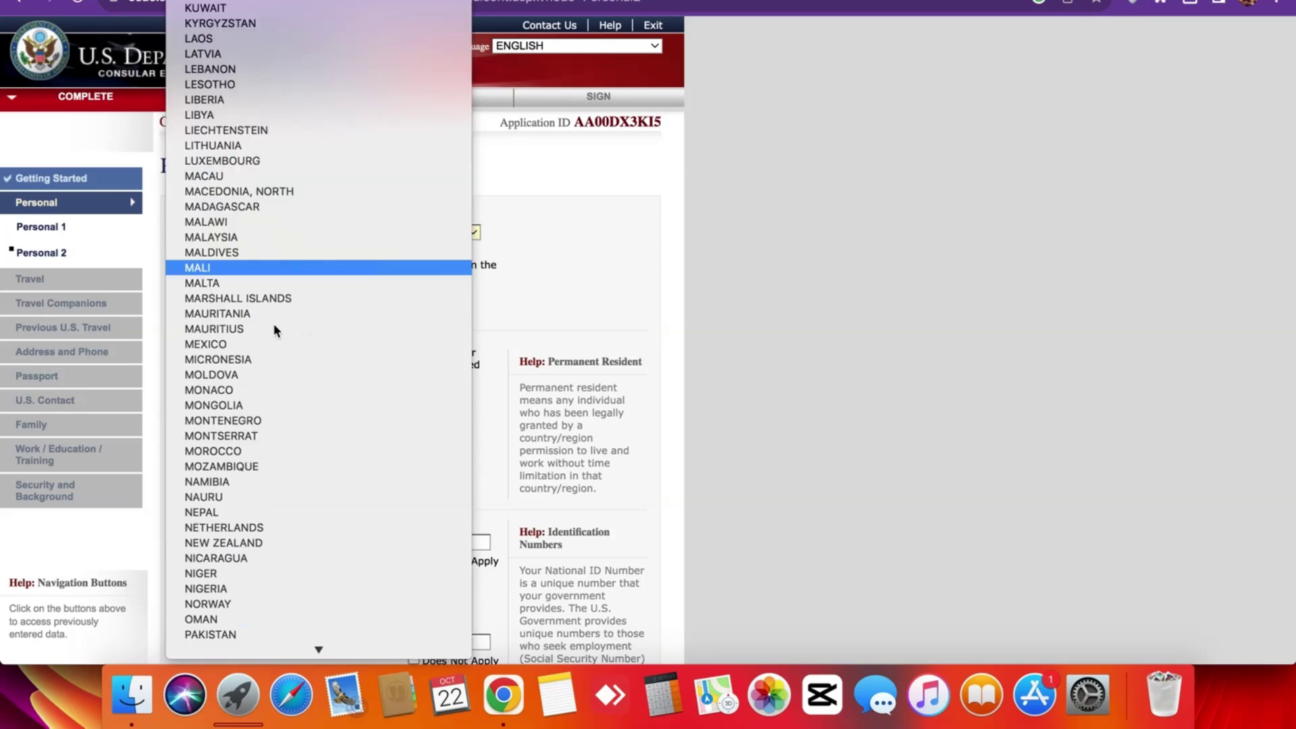
{"action": "left_click", "coordinate": [226, 634]}
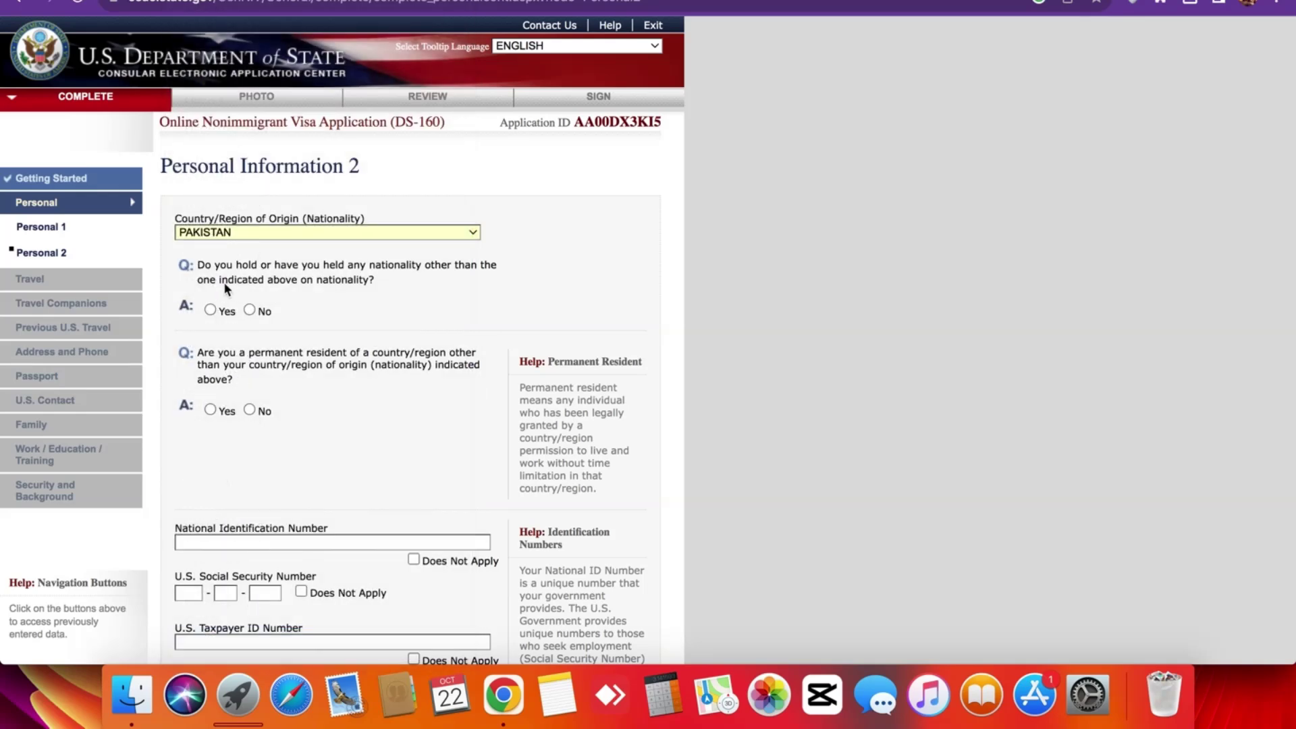
{"action": "scroll", "coordinate": [221, 281], "scroll_direction": "up", "scroll_amount": 5}
{"action": "scroll", "coordinate": [223, 284], "scroll_direction": "down", "scroll_amount": 5}
{"action": "scroll", "coordinate": [221, 281], "scroll_direction": "up", "scroll_amount": 5}
{"action": "scroll", "coordinate": [223, 284], "scroll_direction": "down", "scroll_amount": 5}
{"action": "left_click", "coordinate": [249, 310]}
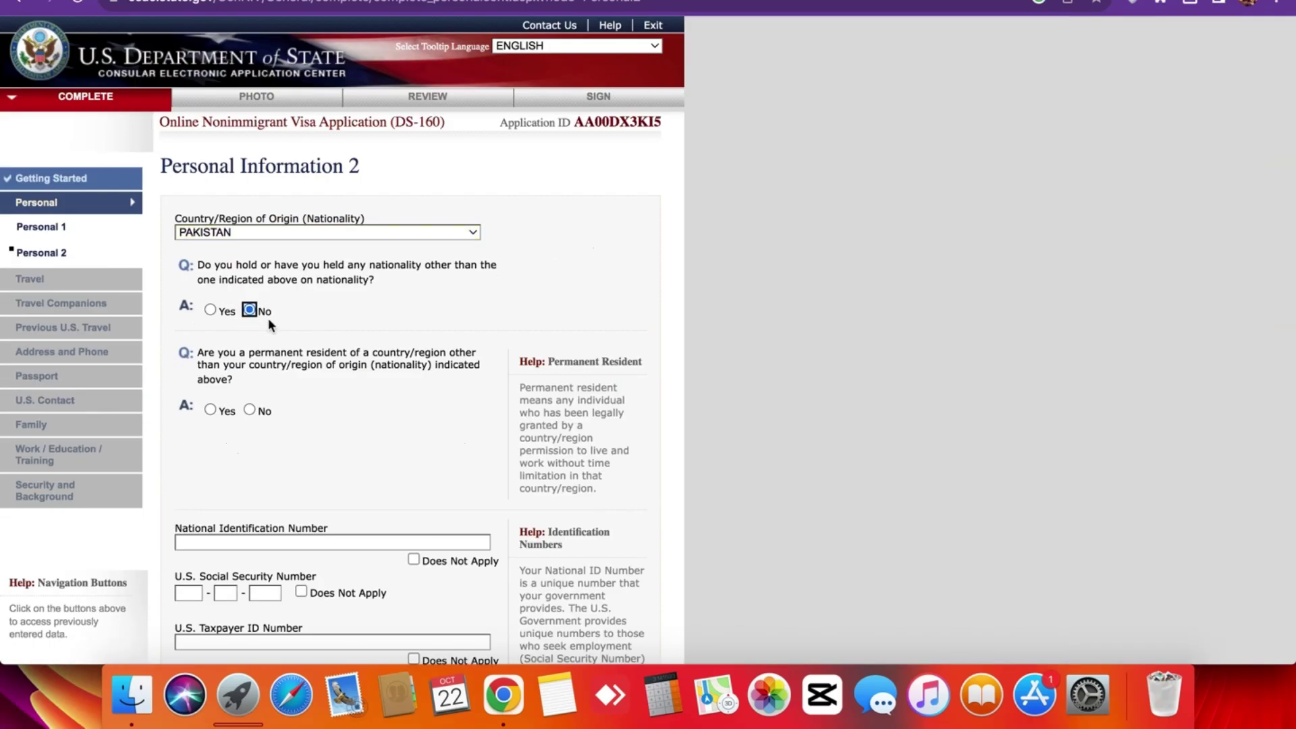
{"action": "left_click", "coordinate": [251, 410]}
Mark U.S. Social Security Number and Taxpayer ID as Does Not Apply, then save.
{"action": "scroll", "coordinate": [255, 358], "scroll_direction": "down", "scroll_amount": 5}
{"action": "scroll", "coordinate": [244, 261], "scroll_direction": "down", "scroll_amount": 5}
{"action": "scroll", "coordinate": [244, 256], "scroll_direction": "up", "scroll_amount": 5}
{"action": "scroll", "coordinate": [244, 251], "scroll_direction": "down", "scroll_amount": 5}
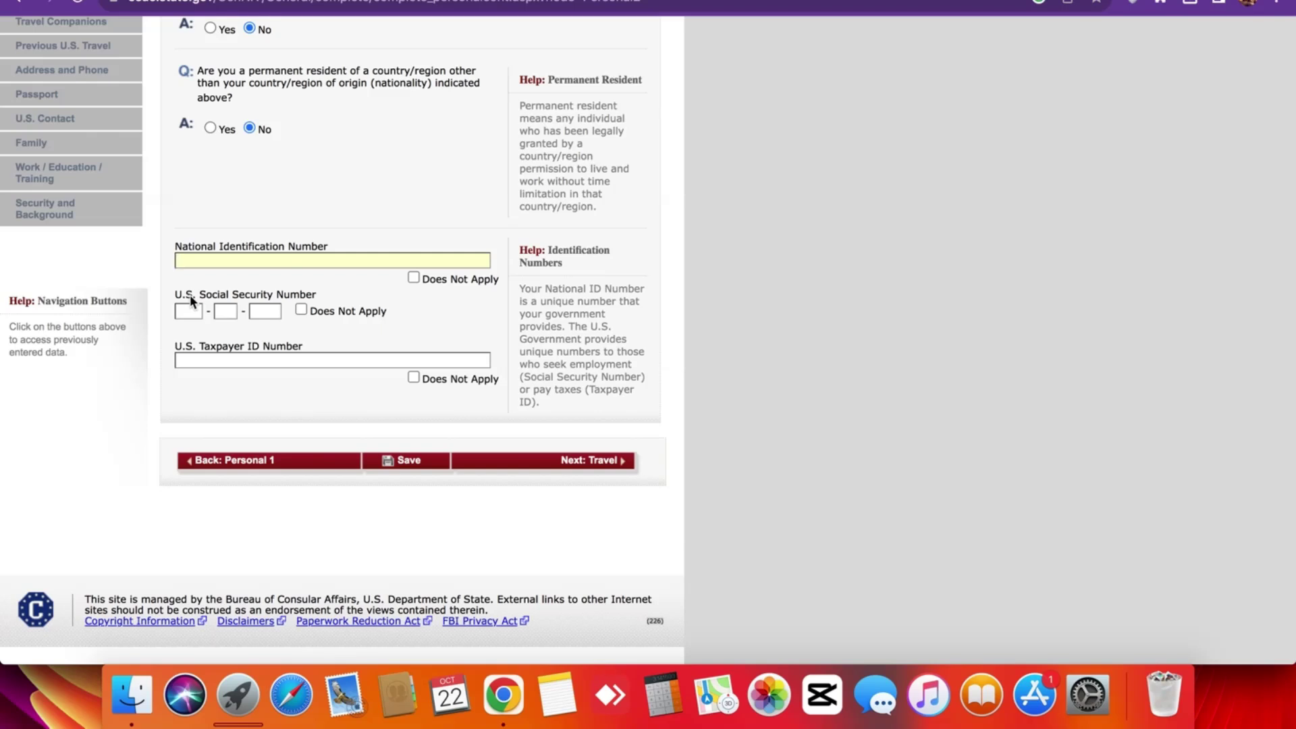
{"action": "left_click", "coordinate": [301, 310]}
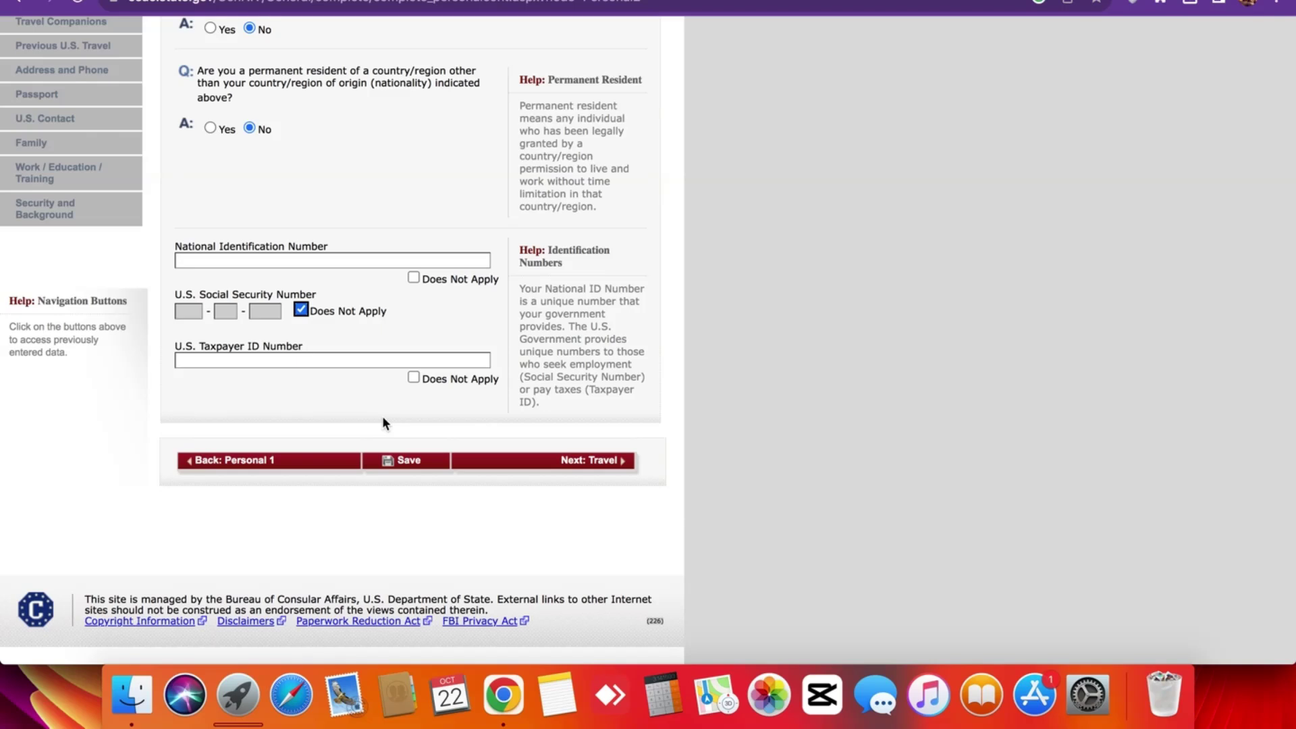
{"action": "left_click", "coordinate": [412, 376]}
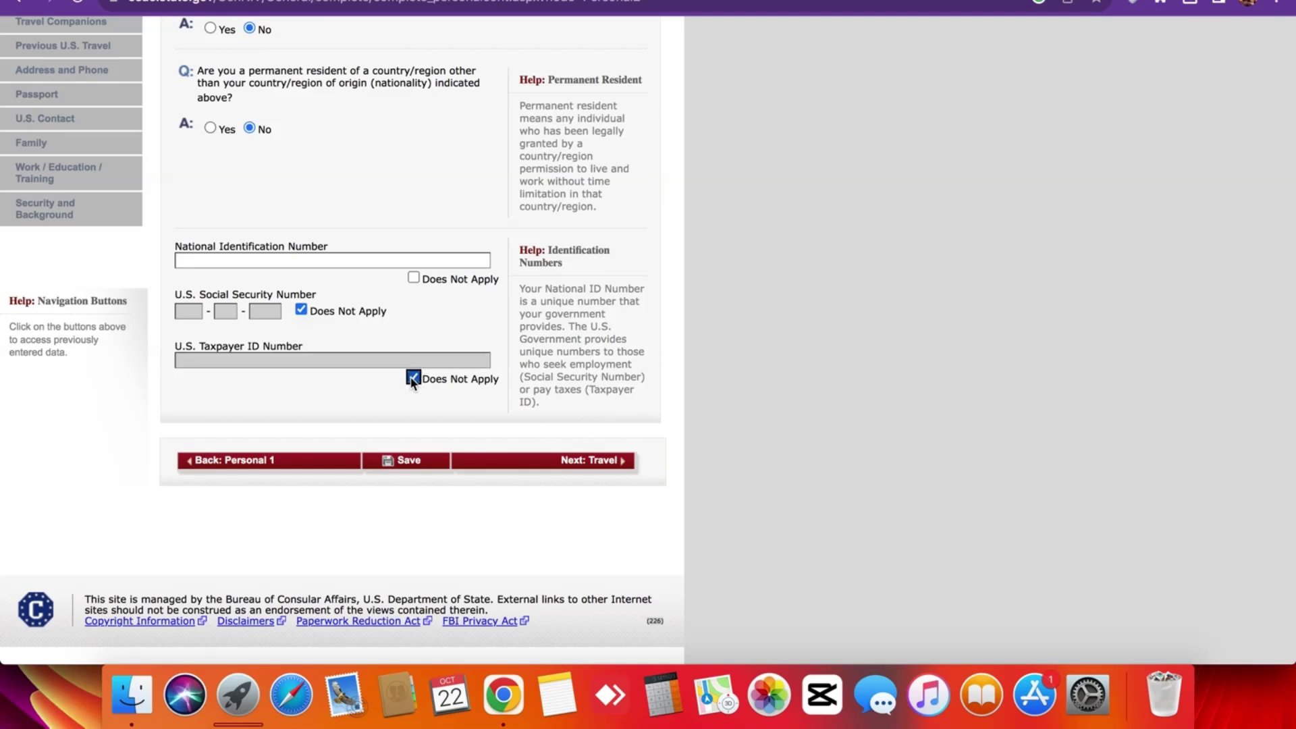
{"action": "left_click", "coordinate": [417, 471]}
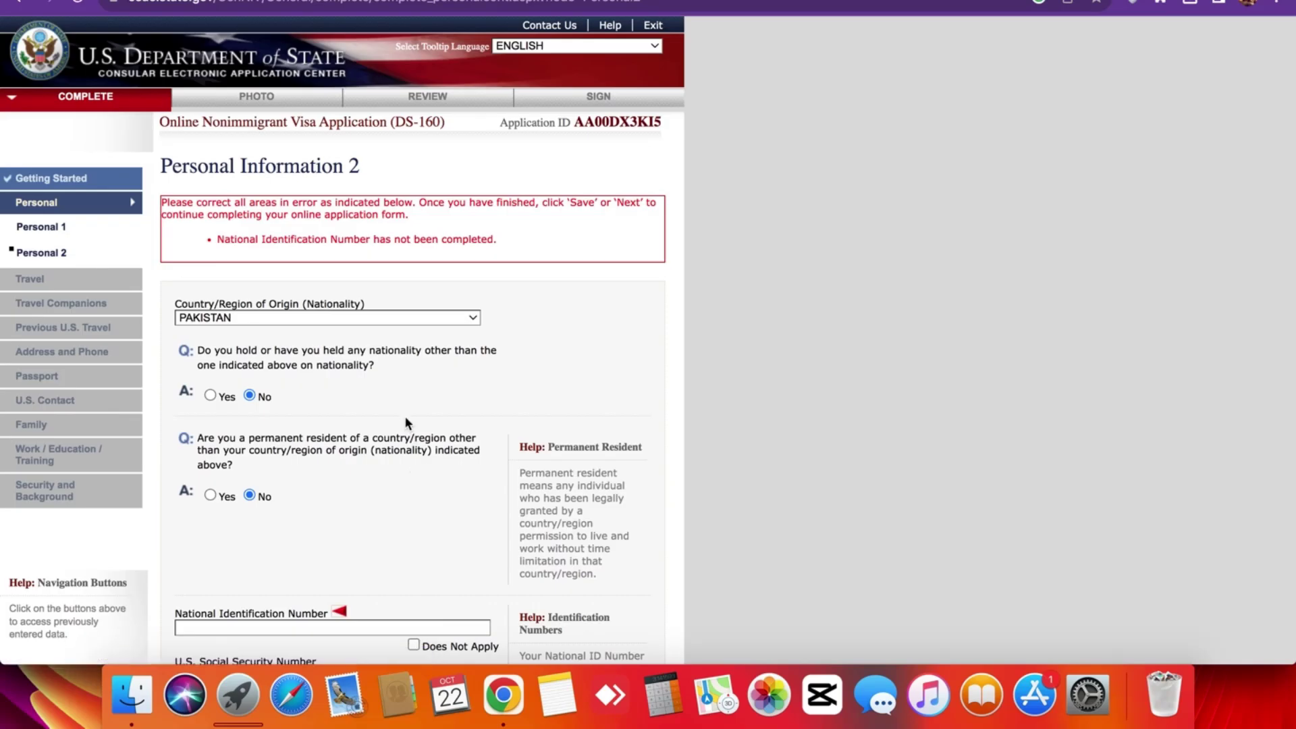
Put the cursor in the empty, red-flagged National Identification Number field on Personal Information 2.
{"action": "scroll", "coordinate": [304, 429], "scroll_direction": "down", "scroll_amount": 5}
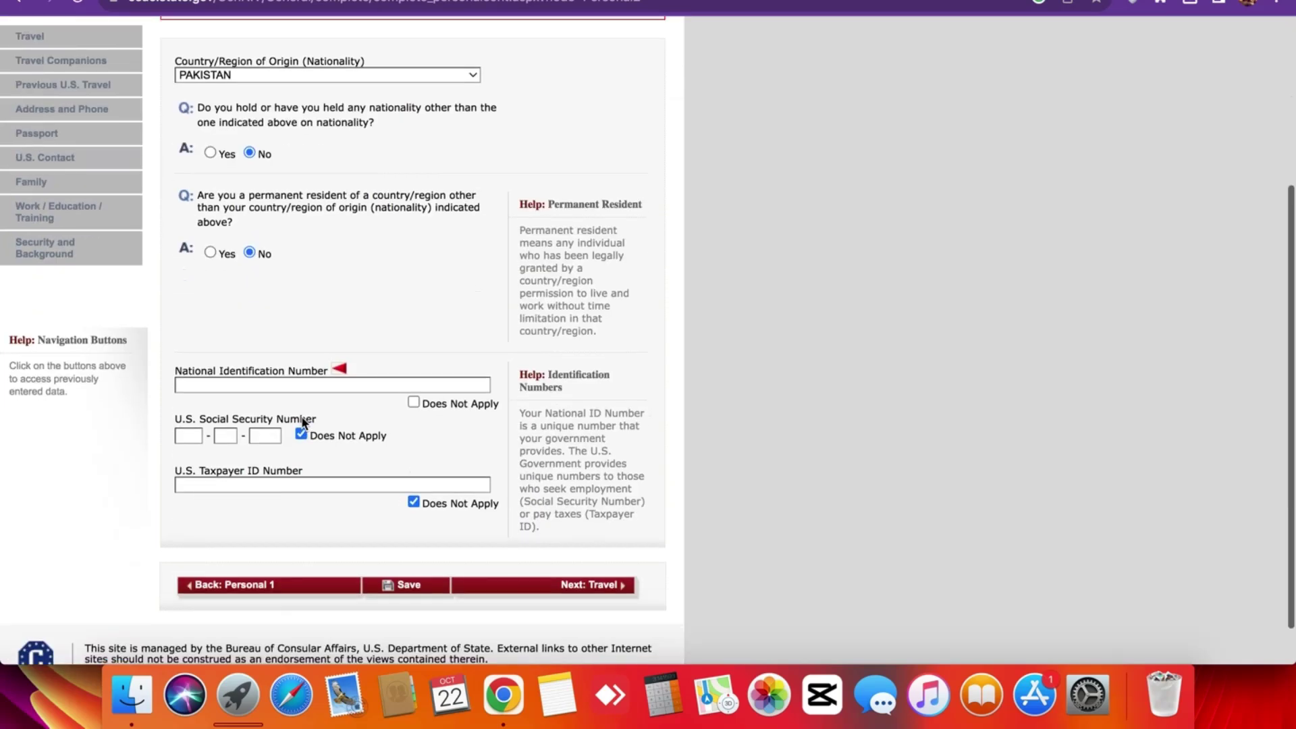
{"action": "left_click", "coordinate": [295, 380]}
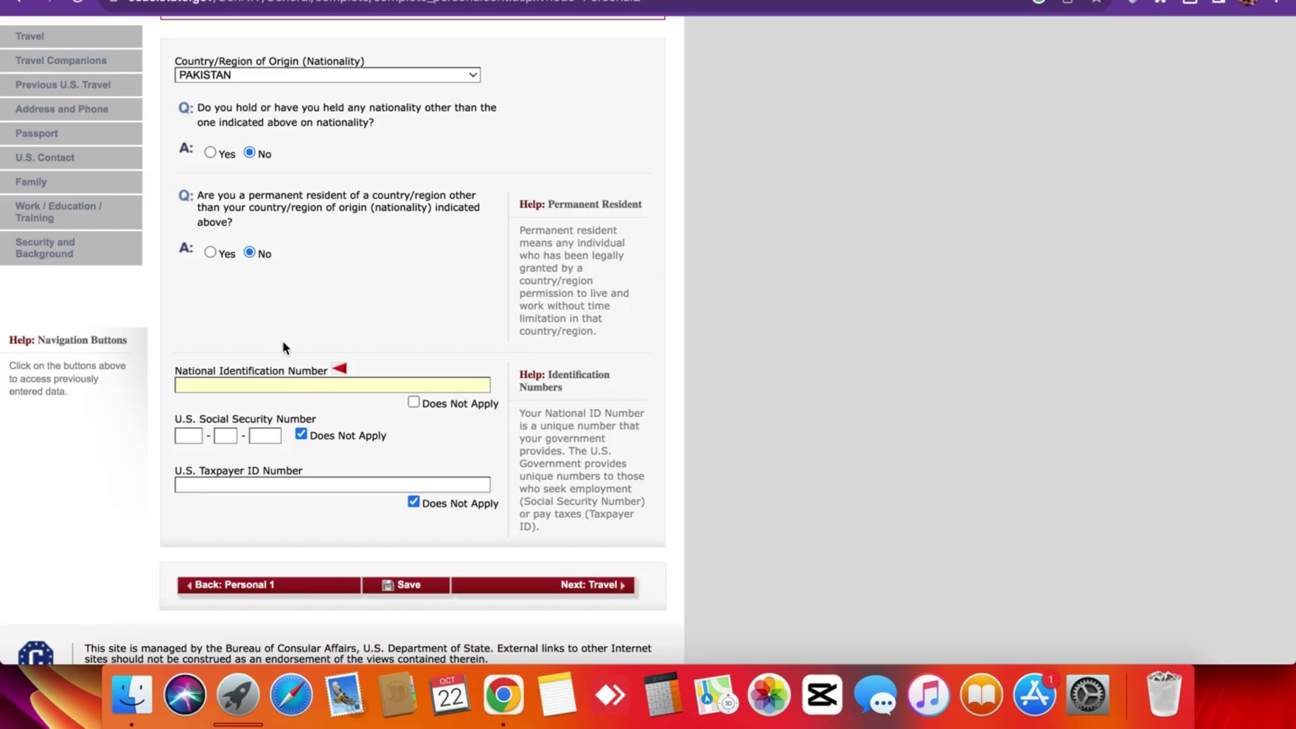
{"action": "scroll", "coordinate": [283, 341], "scroll_direction": "up", "scroll_amount": 5}
{"action": "scroll", "coordinate": [282, 341], "scroll_direction": "down", "scroll_amount": 5}
{"action": "scroll", "coordinate": [335, 375], "scroll_direction": "up", "scroll_amount": 4}
{"action": "scroll", "coordinate": [333, 290], "scroll_direction": "down", "scroll_amount": 5}
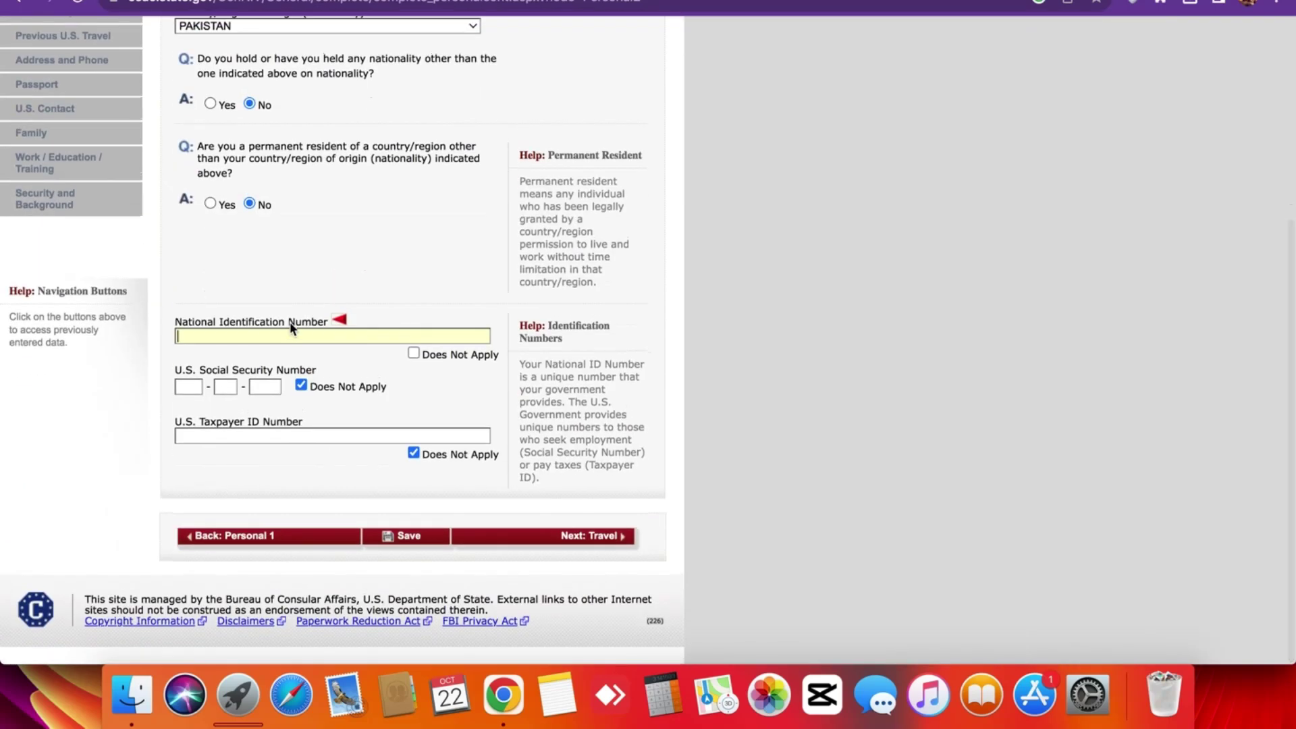
{"action": "scroll", "coordinate": [290, 327], "scroll_direction": "up", "scroll_amount": 5}
{"action": "scroll", "coordinate": [292, 329], "scroll_direction": "down", "scroll_amount": 5}
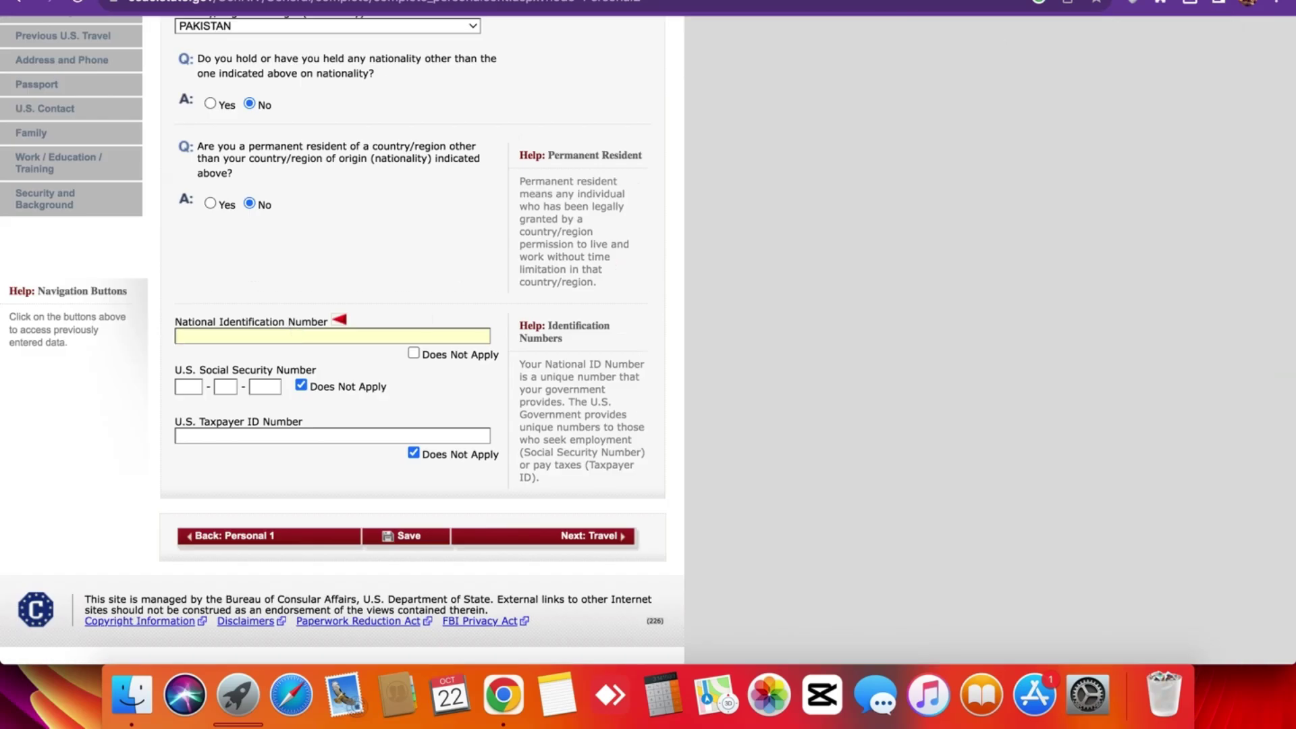
{"action": "scroll", "coordinate": [255, 338], "scroll_direction": "up", "scroll_amount": 5}
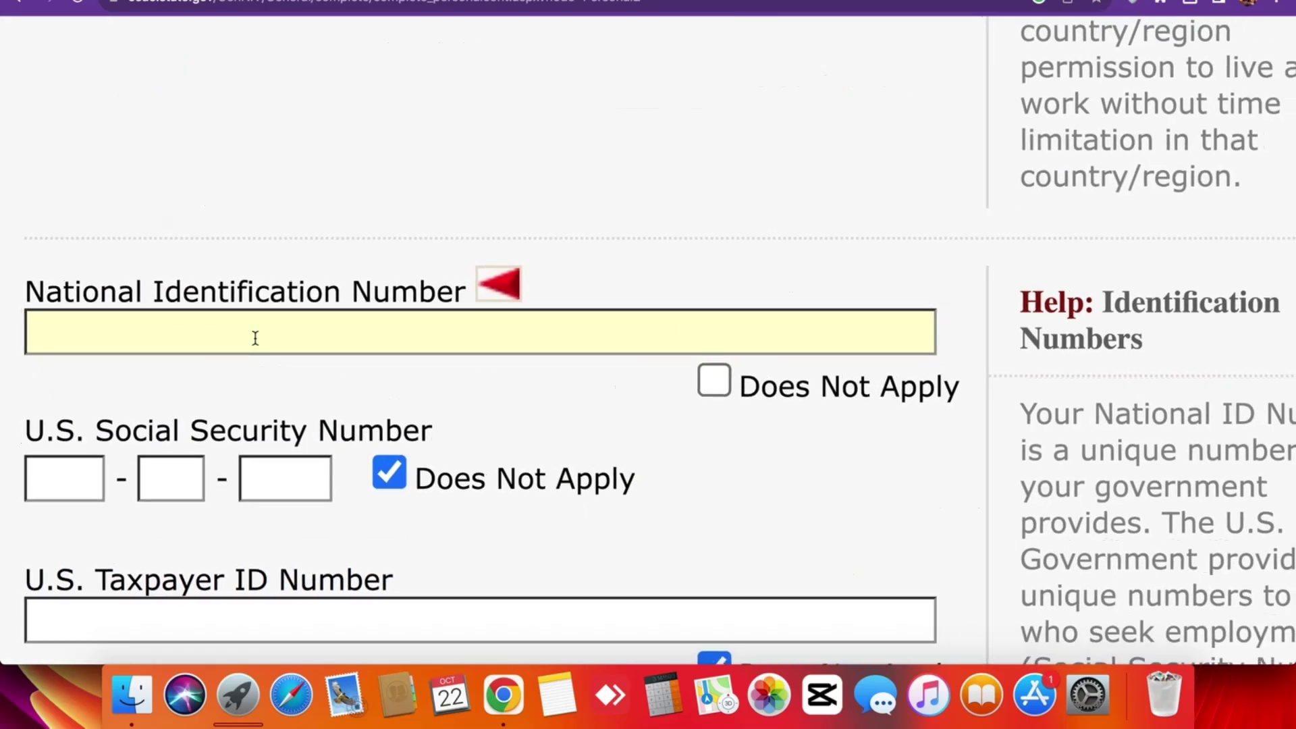
{"action": "scroll", "coordinate": [255, 338], "scroll_direction": "down", "scroll_amount": 5}
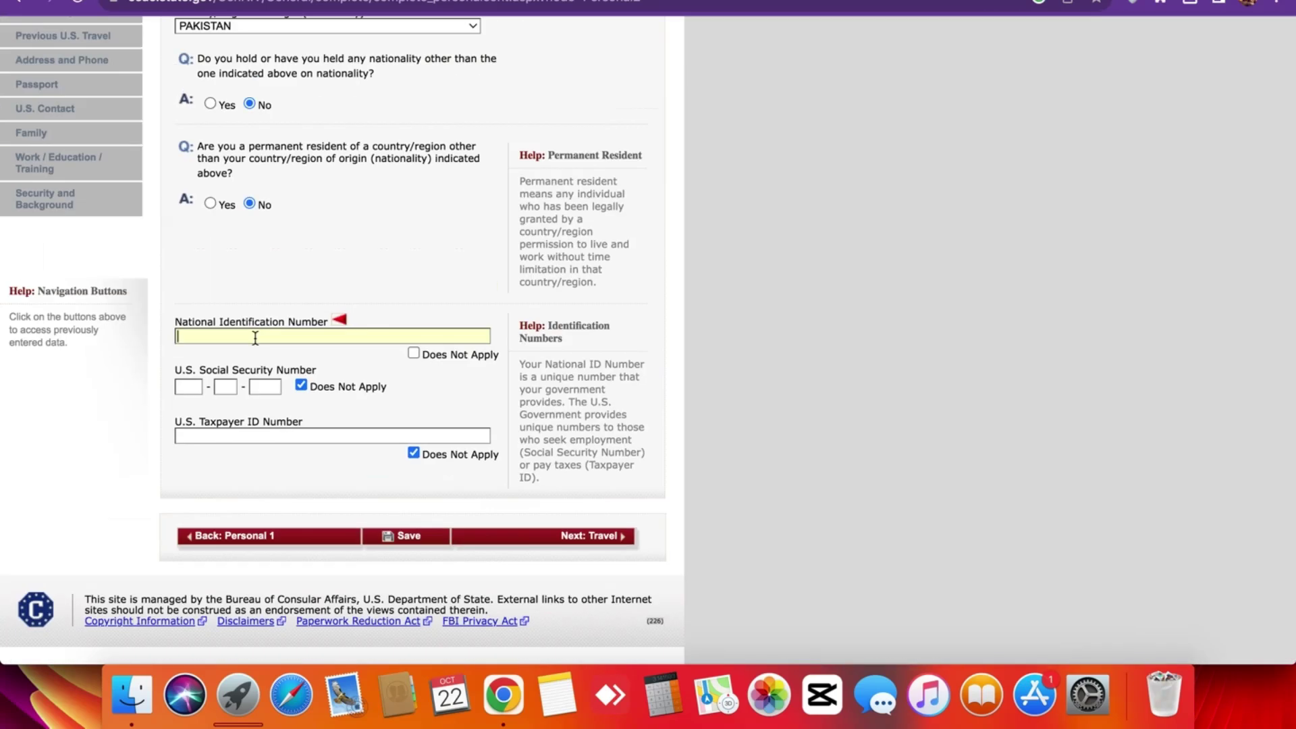
{"action": "scroll", "coordinate": [255, 337], "scroll_direction": "up", "scroll_amount": 5}
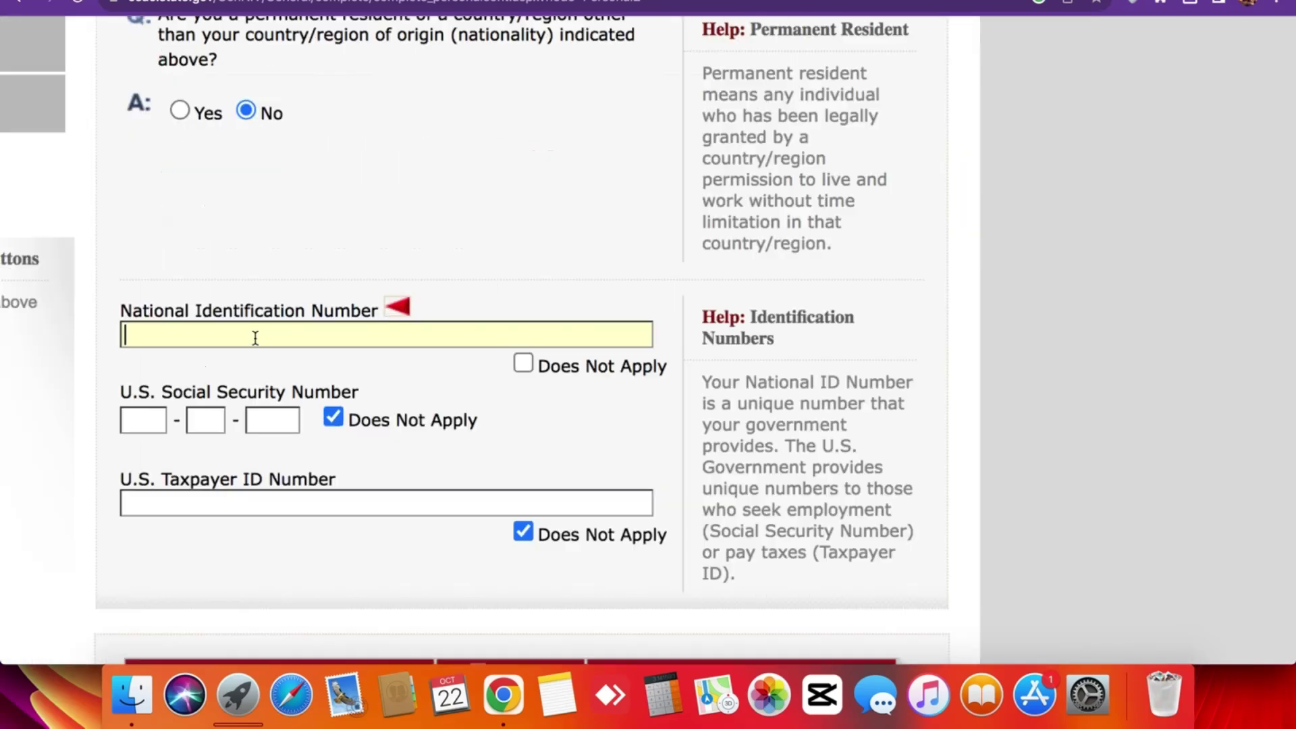
{"action": "scroll", "coordinate": [255, 337], "scroll_direction": "down", "scroll_amount": 5}
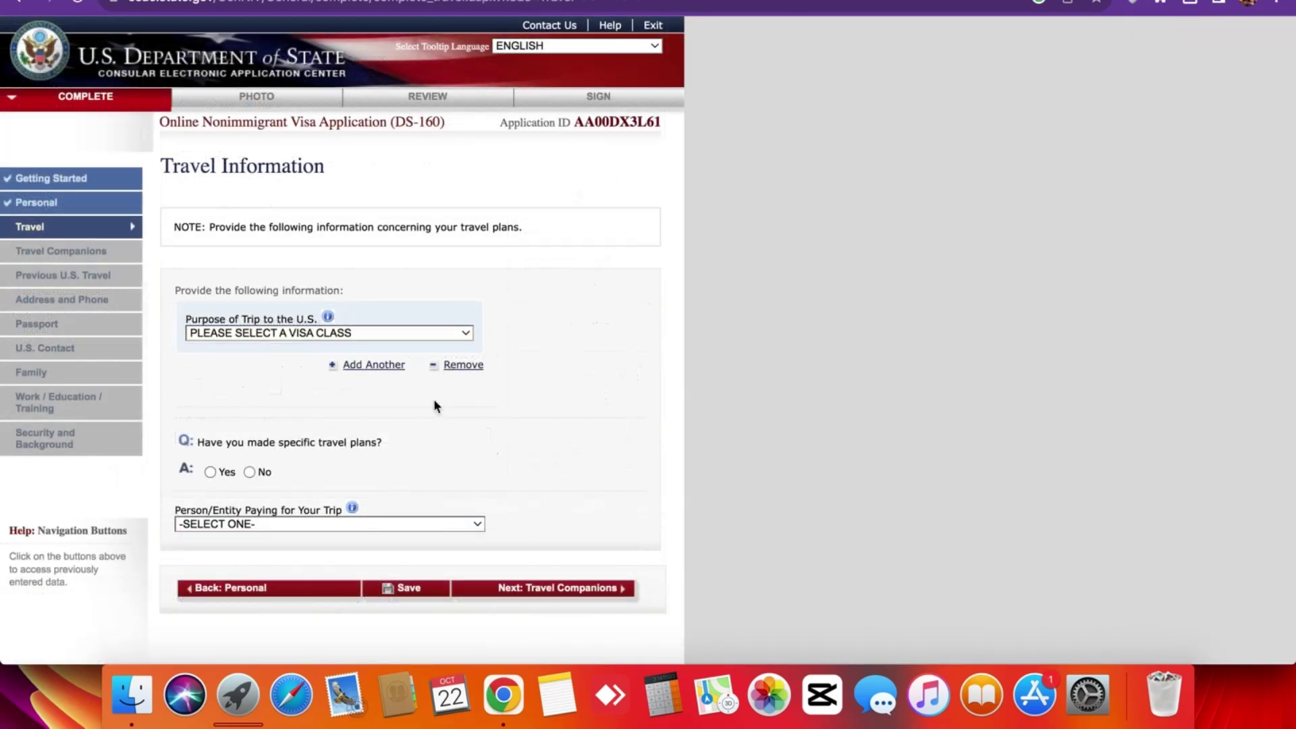
Set Purpose of Trip to TEMP. BUSINESS PLEASURE VISITOR (B), specifically BUSINESS & TOURISM (B1/B2).
{"action": "scroll", "coordinate": [254, 401], "scroll_direction": "down", "scroll_amount": 1}
{"action": "scroll", "coordinate": [255, 401], "scroll_direction": "up", "scroll_amount": 1}
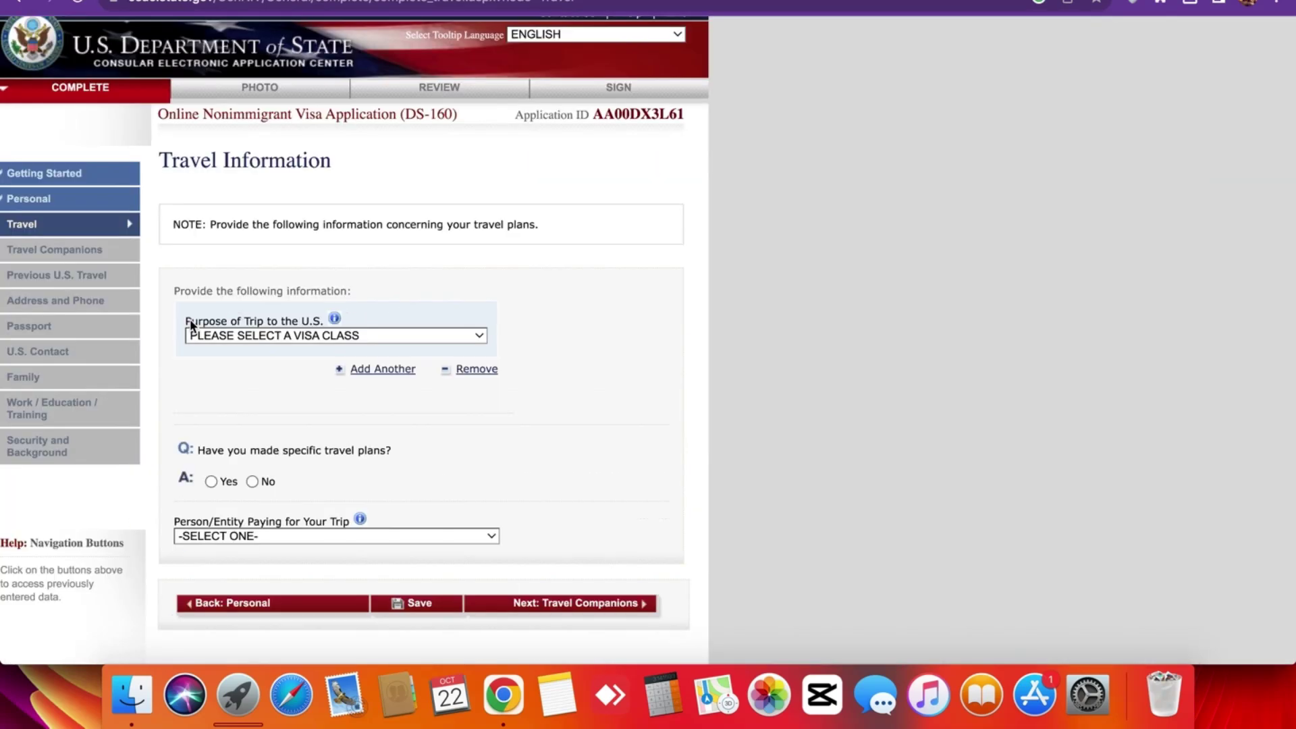
{"action": "left_click", "coordinate": [258, 332]}
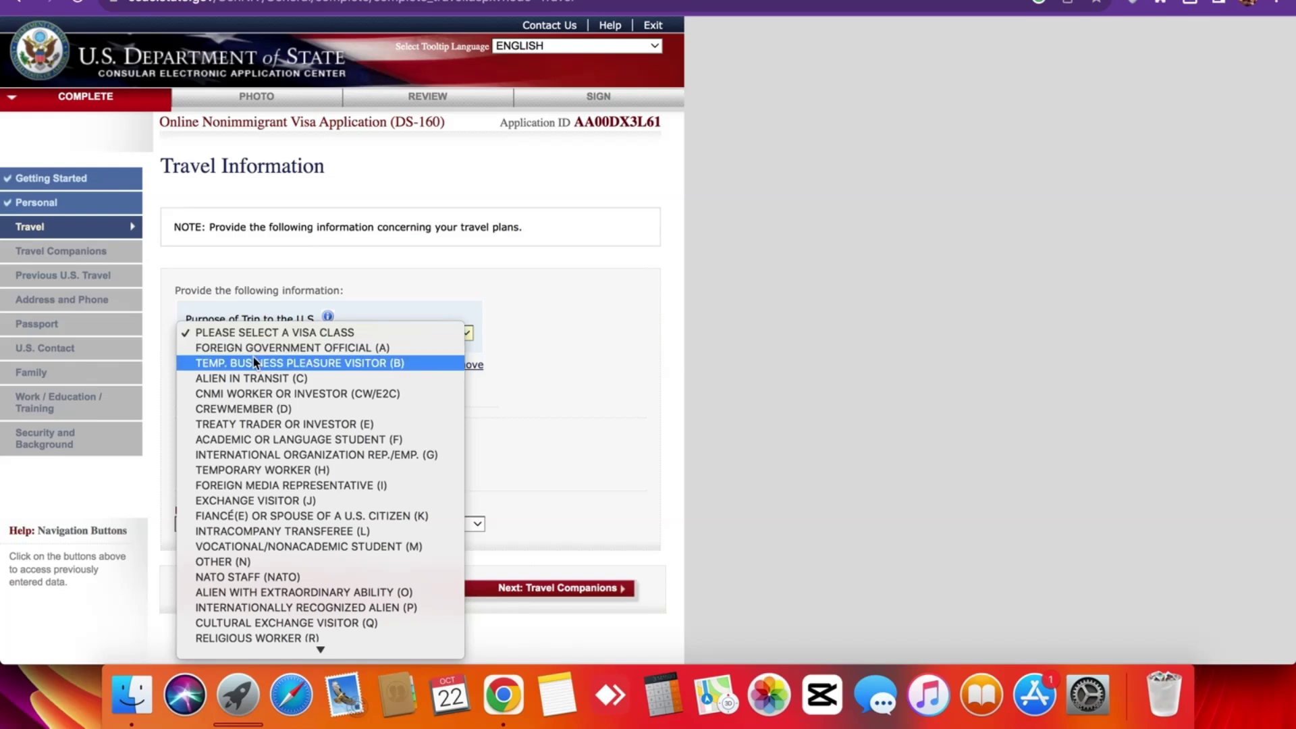
{"action": "left_click", "coordinate": [330, 362]}
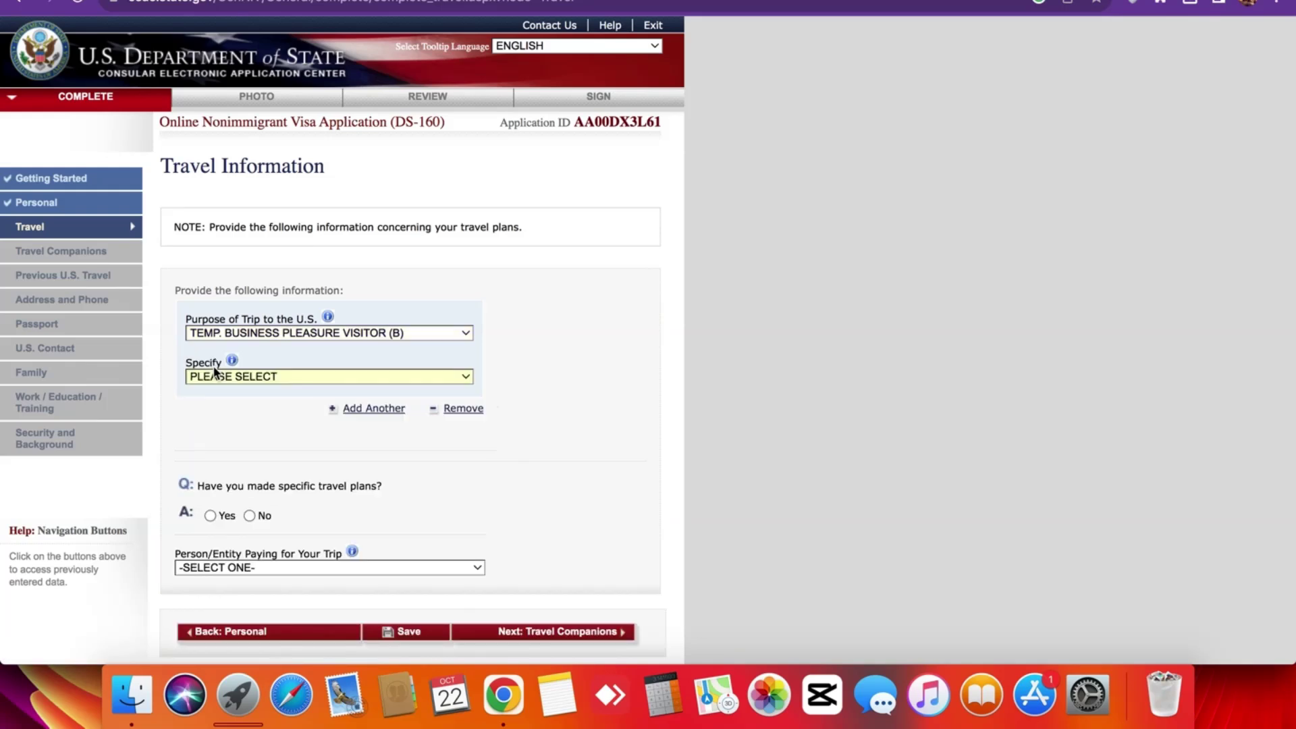
{"action": "left_click", "coordinate": [255, 379]}
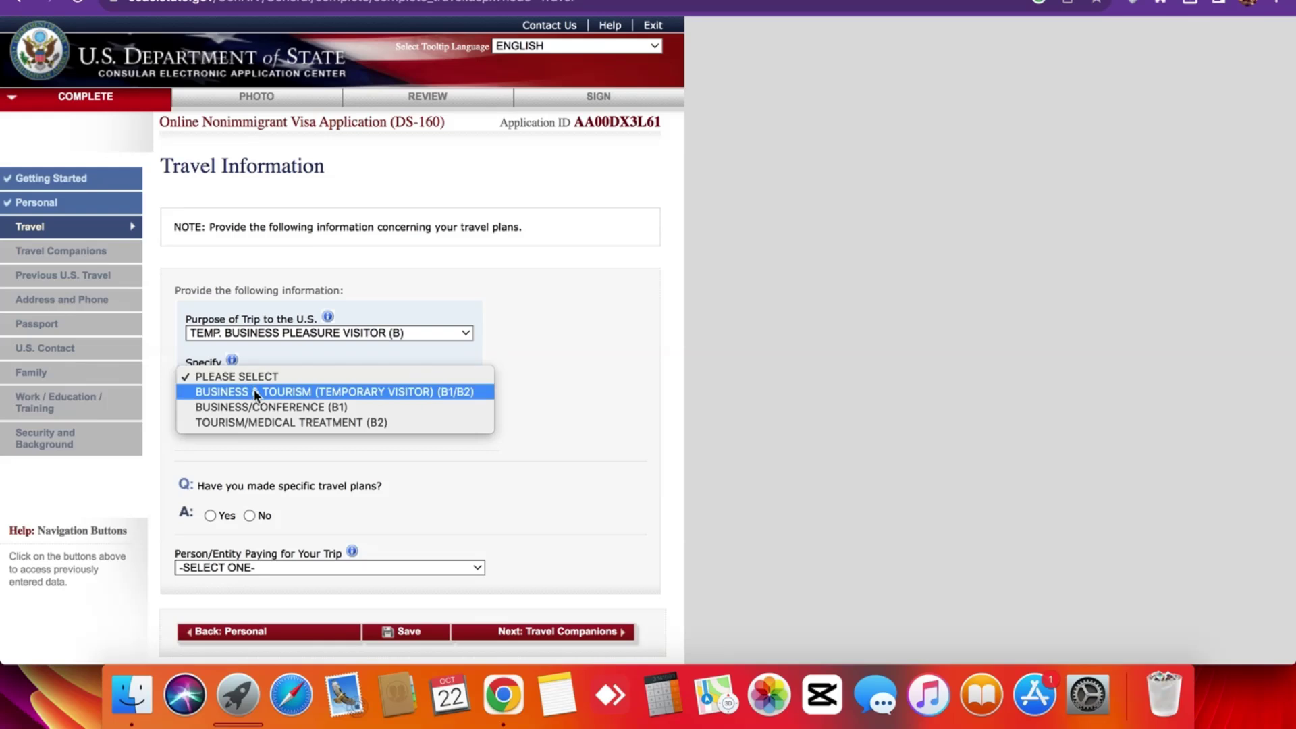
{"action": "left_click", "coordinate": [256, 393]}
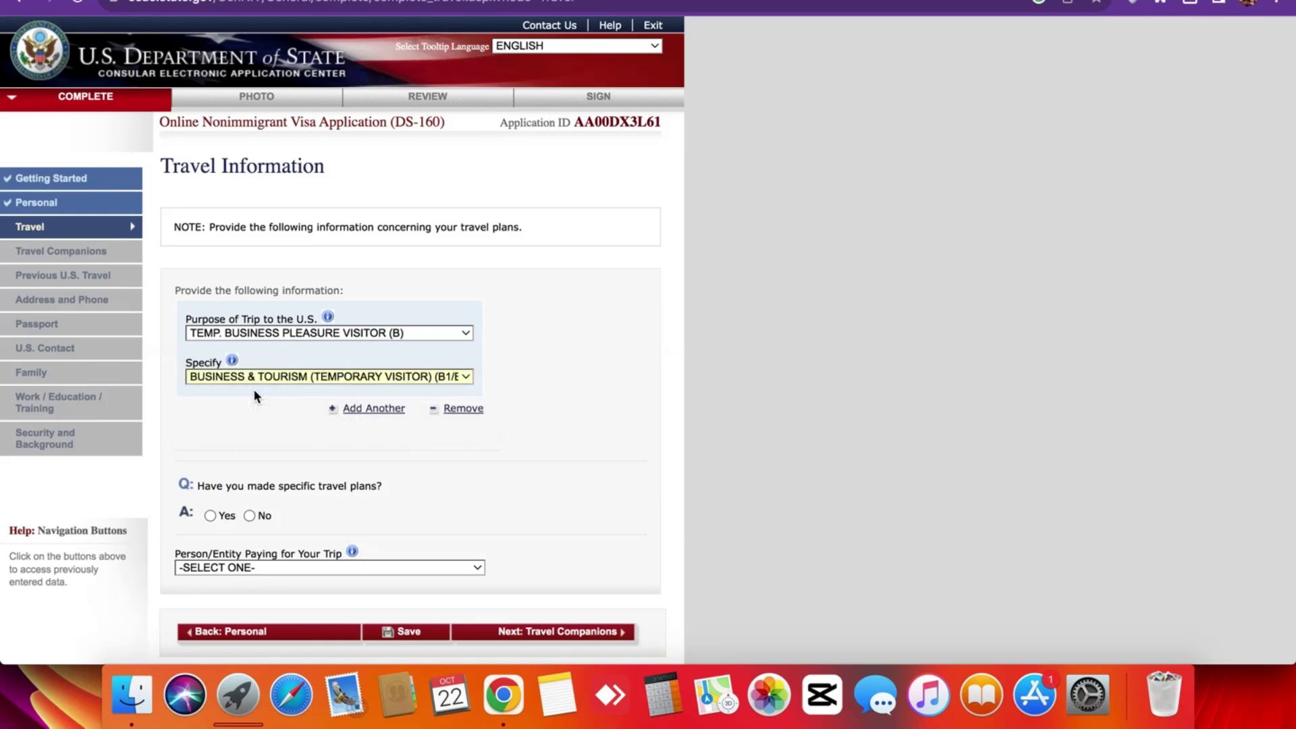
{"action": "scroll", "coordinate": [254, 396], "scroll_direction": "down", "scroll_amount": 3}
{"action": "scroll", "coordinate": [244, 373], "scroll_direction": "up", "scroll_amount": 5}
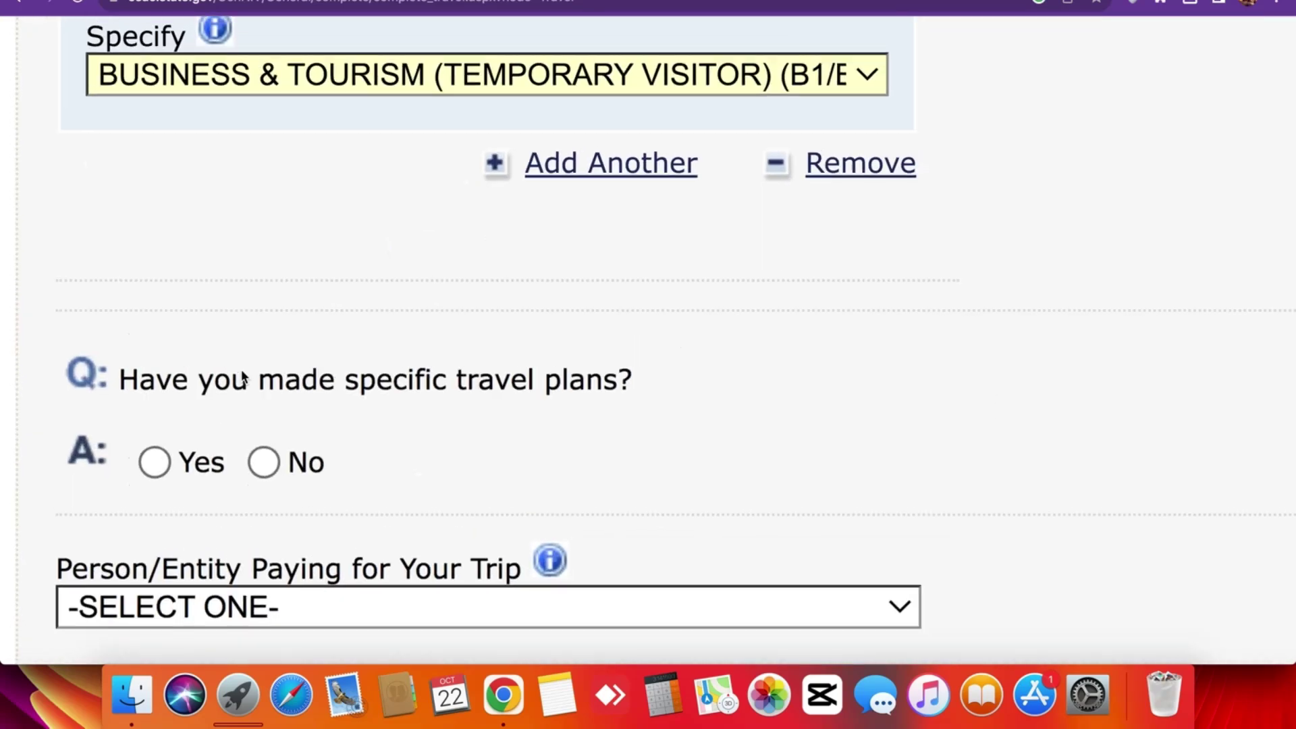
{"action": "scroll", "coordinate": [244, 376], "scroll_direction": "down", "scroll_amount": 5}
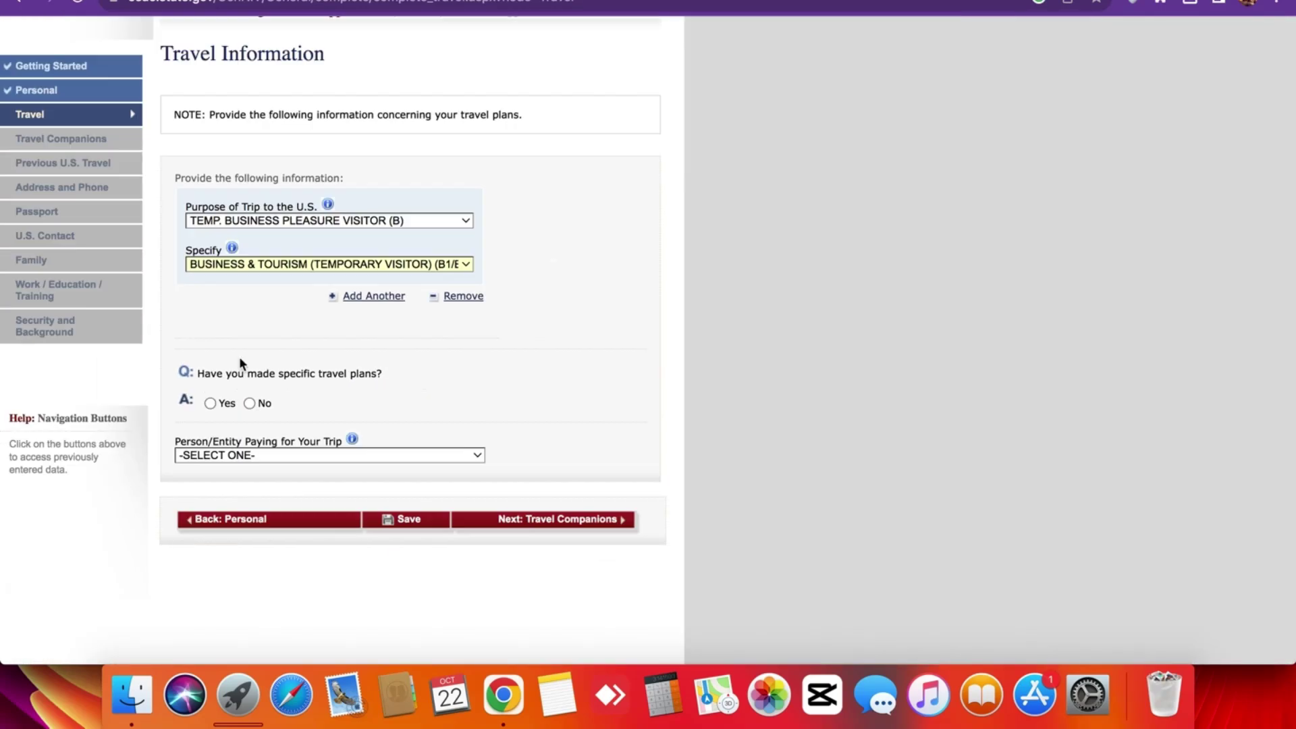
{"action": "scroll", "coordinate": [229, 231], "scroll_direction": "up", "scroll_amount": 5}
{"action": "scroll", "coordinate": [228, 231], "scroll_direction": "down", "scroll_amount": 5}
{"action": "scroll", "coordinate": [229, 379], "scroll_direction": "up", "scroll_amount": 5}
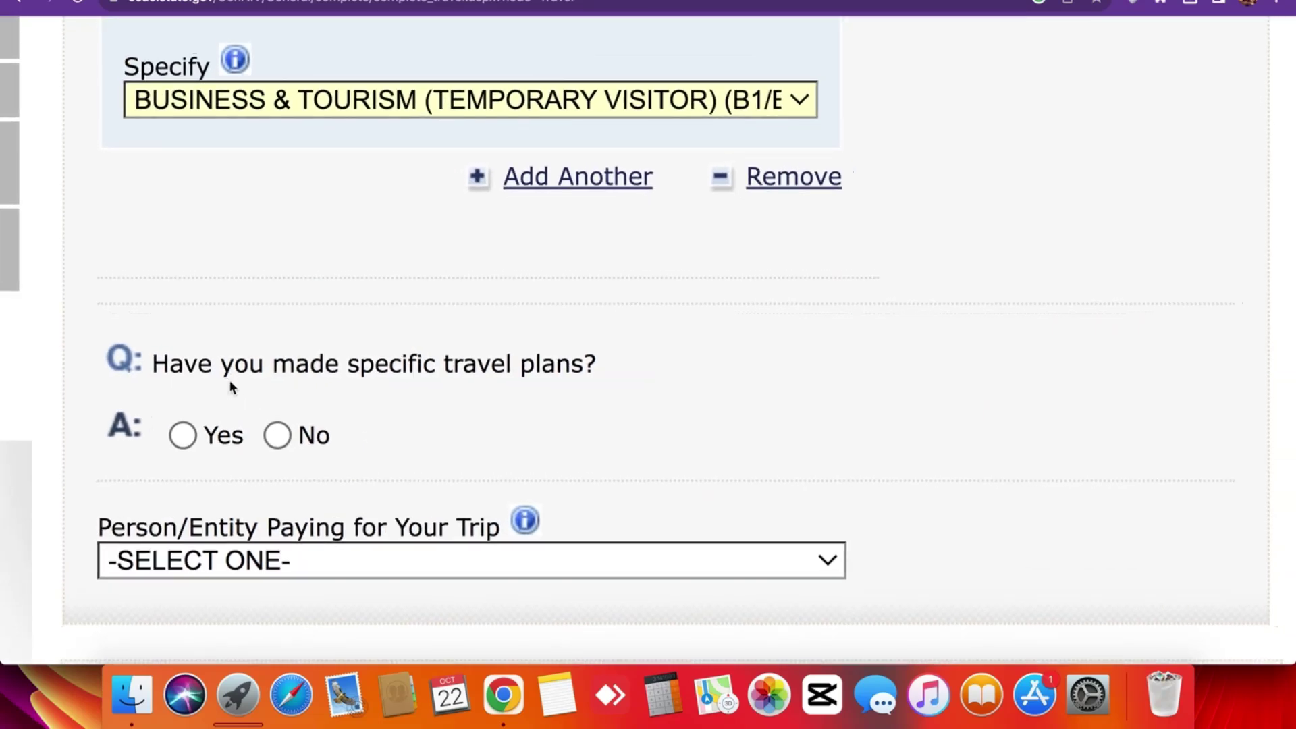
{"action": "scroll", "coordinate": [266, 365], "scroll_direction": "down", "scroll_amount": 5}
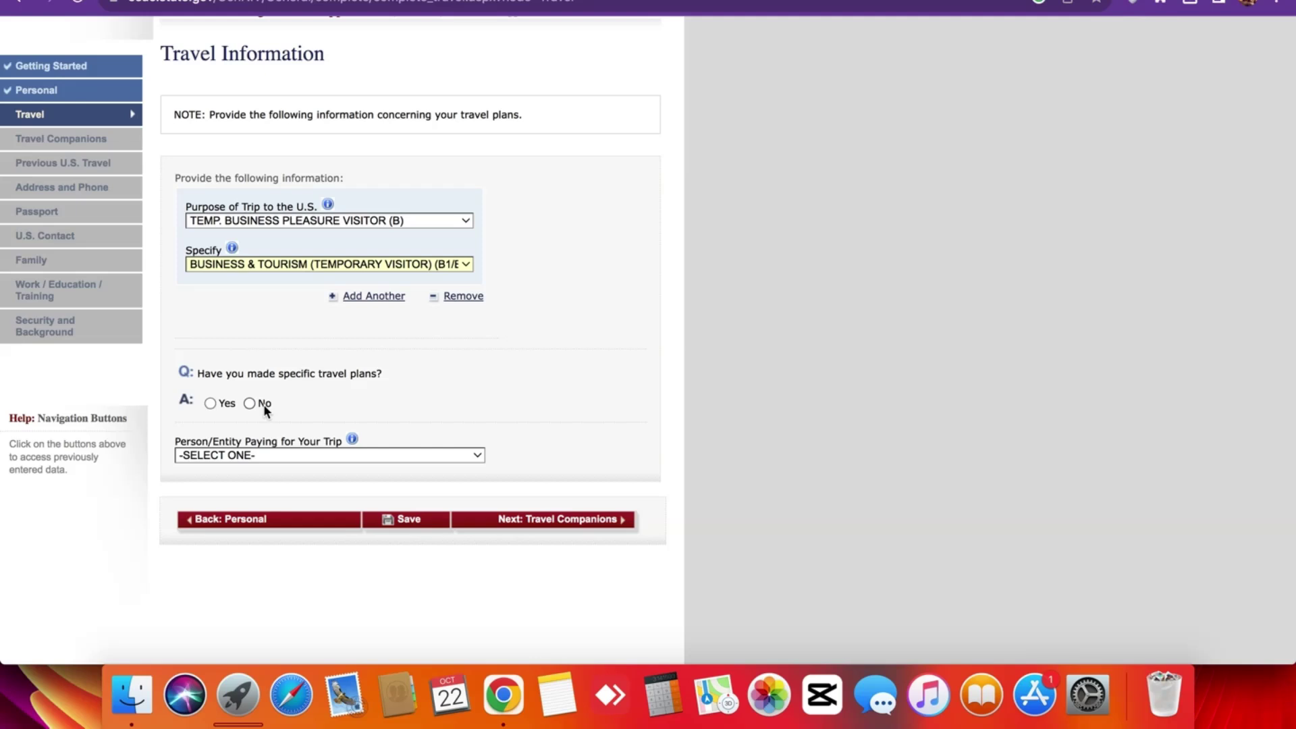
Answer Yes to specific travel plans and highlight the Date of Arrival in U.S. label.
{"action": "left_click", "coordinate": [210, 403]}
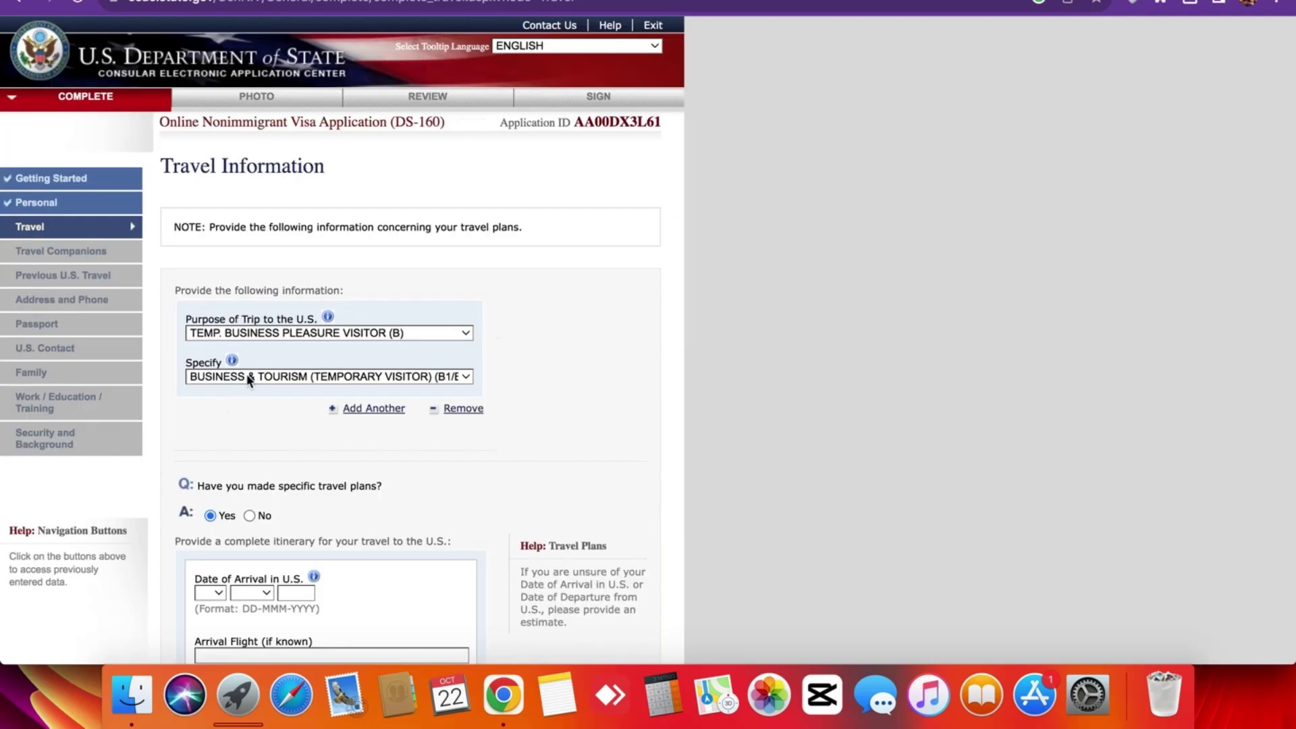
{"action": "scroll", "coordinate": [245, 455], "scroll_direction": "down", "scroll_amount": 5}
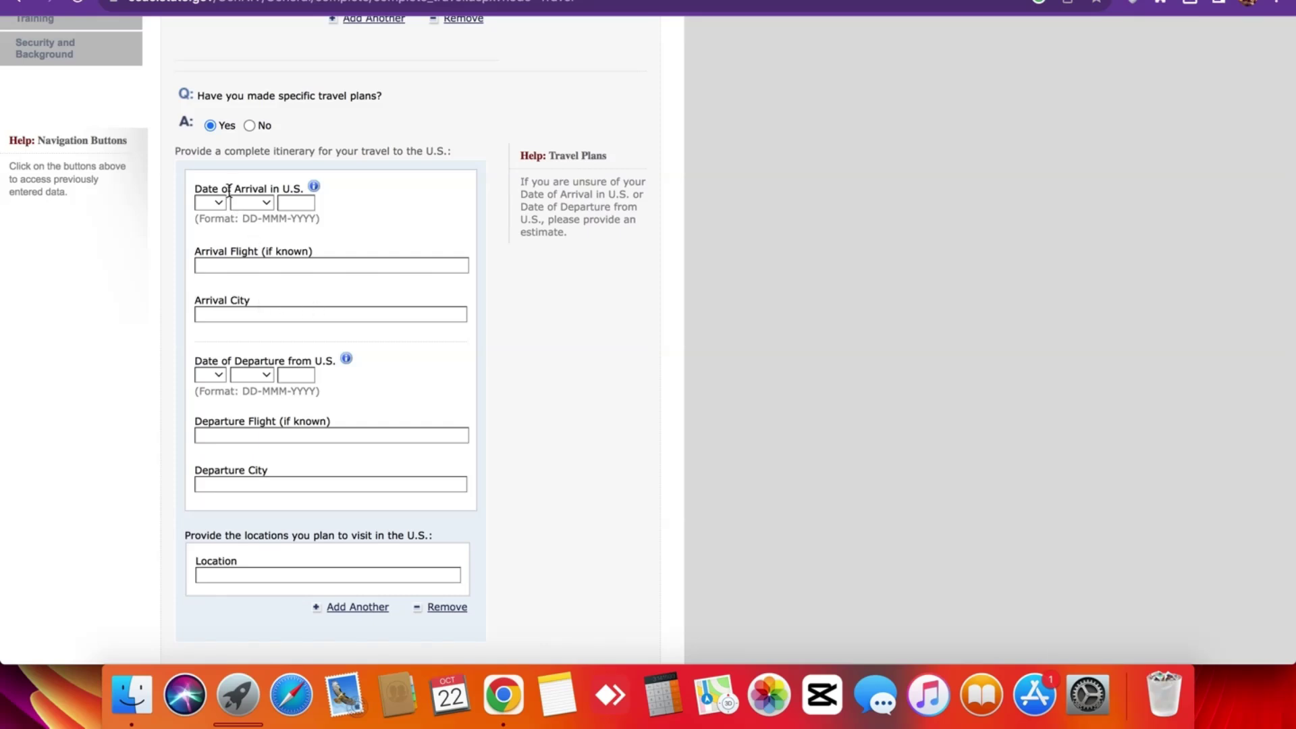
{"action": "left_click", "coordinate": [196, 187]}
{"action": "left_click_drag", "start_coordinate": [195, 187], "coordinate": [342, 187]}
Highlight the Arrival Flight, Arrival City and Date of Departure labels while reviewing the new fields.
{"action": "left_click", "coordinate": [372, 202]}
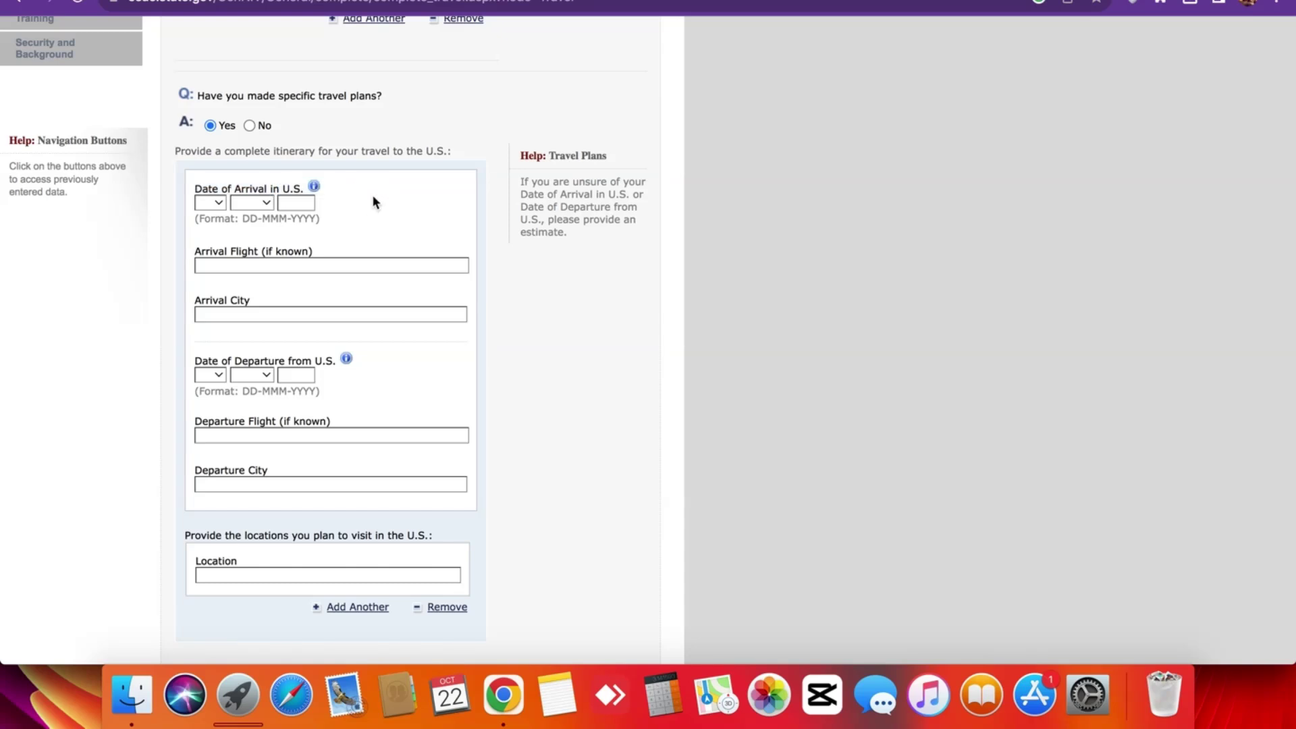
{"action": "triple_click", "coordinate": [218, 248]}
{"action": "left_click", "coordinate": [219, 249]}
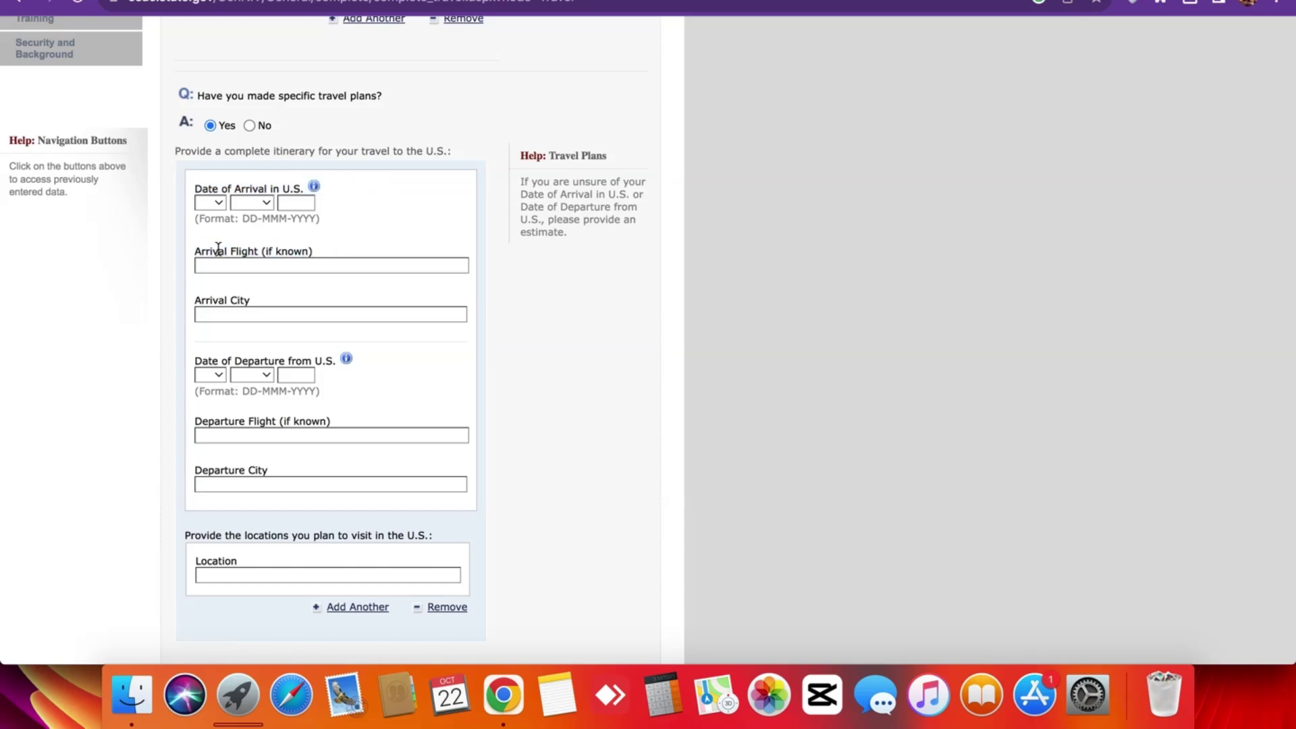
{"action": "triple_click", "coordinate": [220, 298]}
{"action": "left_click", "coordinate": [220, 298]}
{"action": "left_click_drag", "start_coordinate": [198, 361], "coordinate": [328, 361]}
{"action": "scroll", "coordinate": [325, 412], "scroll_direction": "down", "scroll_amount": 3}
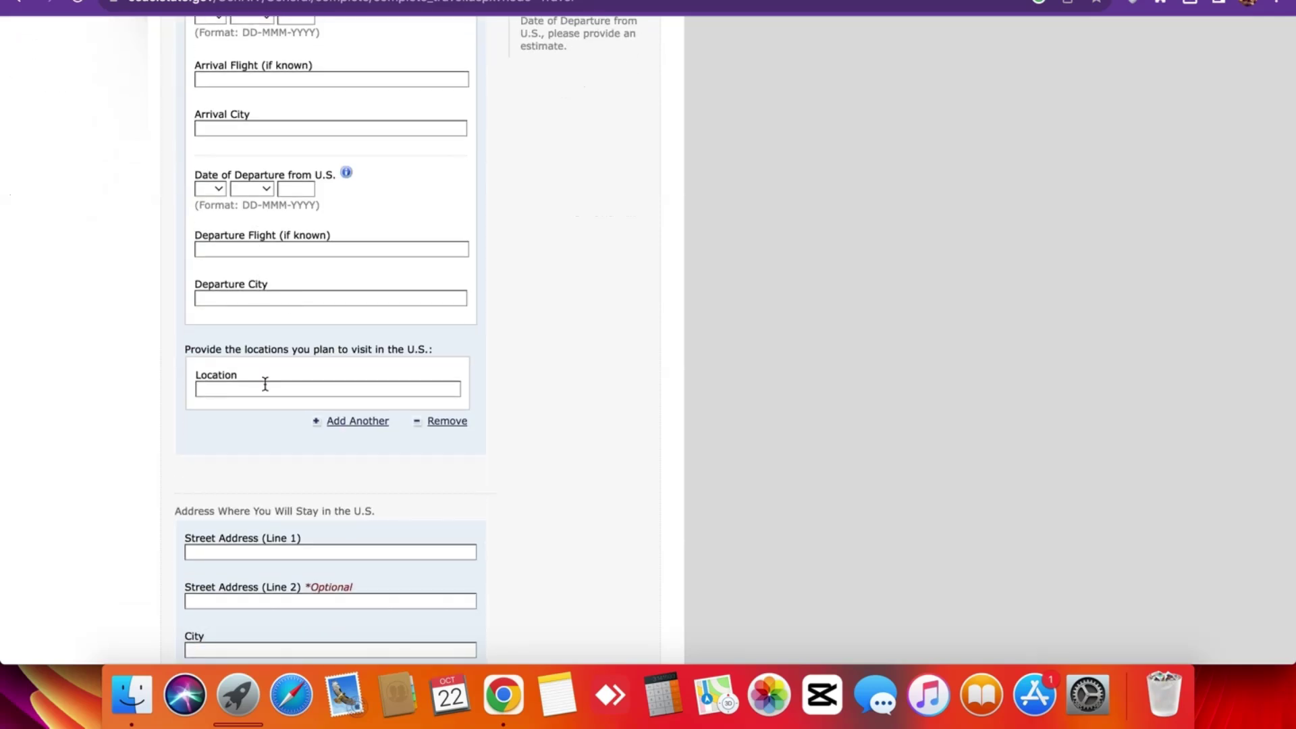
{"action": "scroll", "coordinate": [265, 384], "scroll_direction": "down", "scroll_amount": 6}
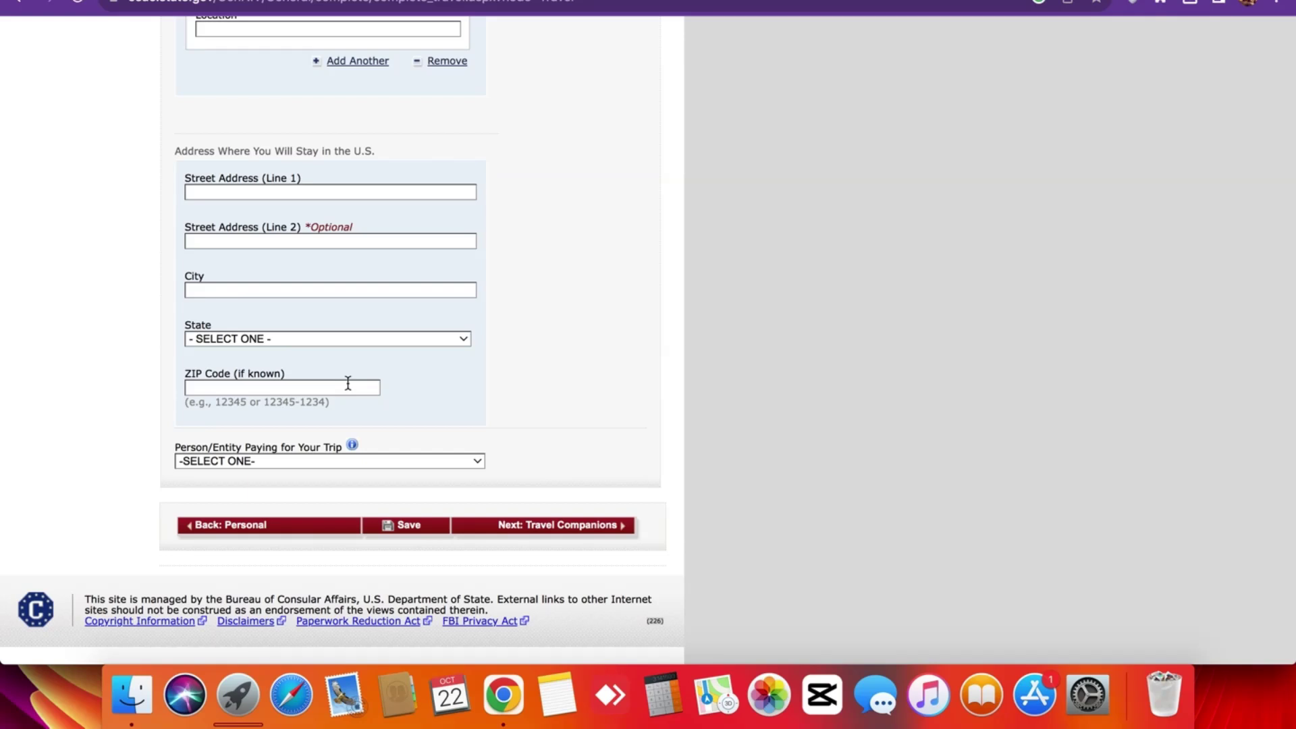
{"action": "scroll", "coordinate": [347, 384], "scroll_direction": "up", "scroll_amount": 9}
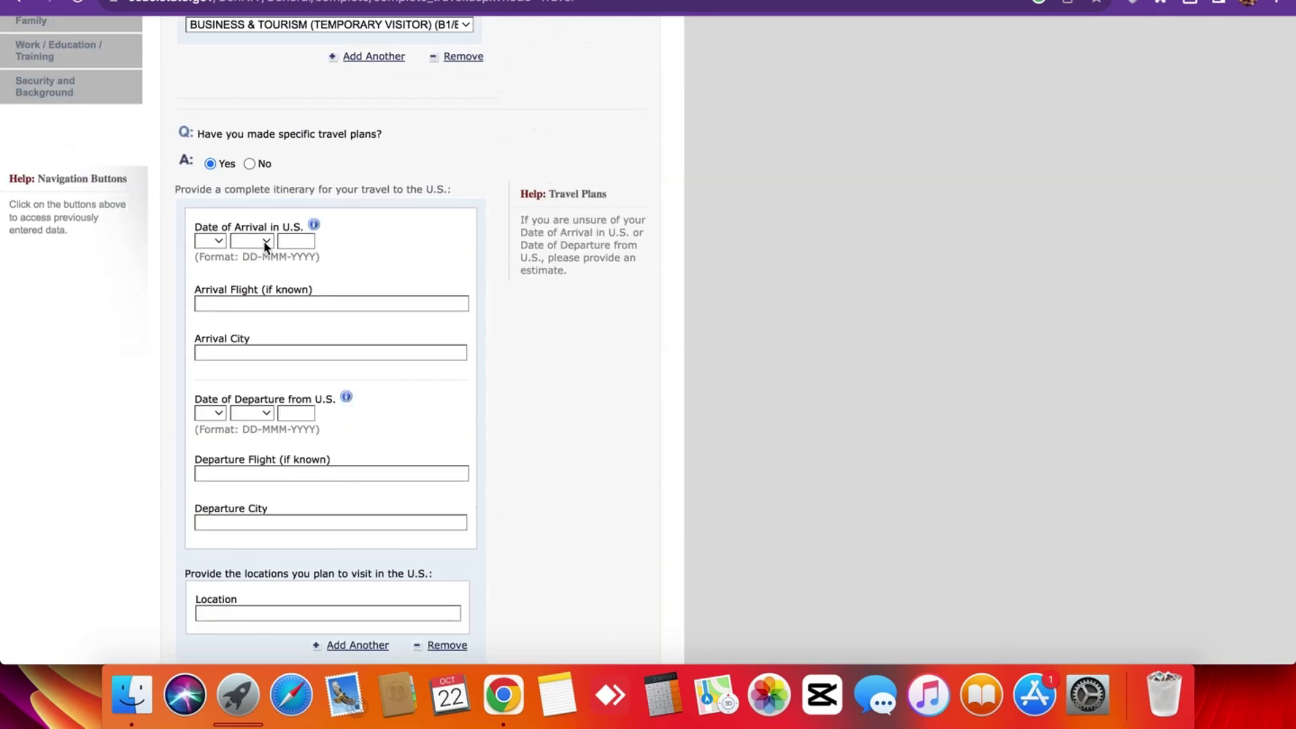
Set the arrival date to 07 NOV 2024.
{"action": "left_click", "coordinate": [223, 242]}
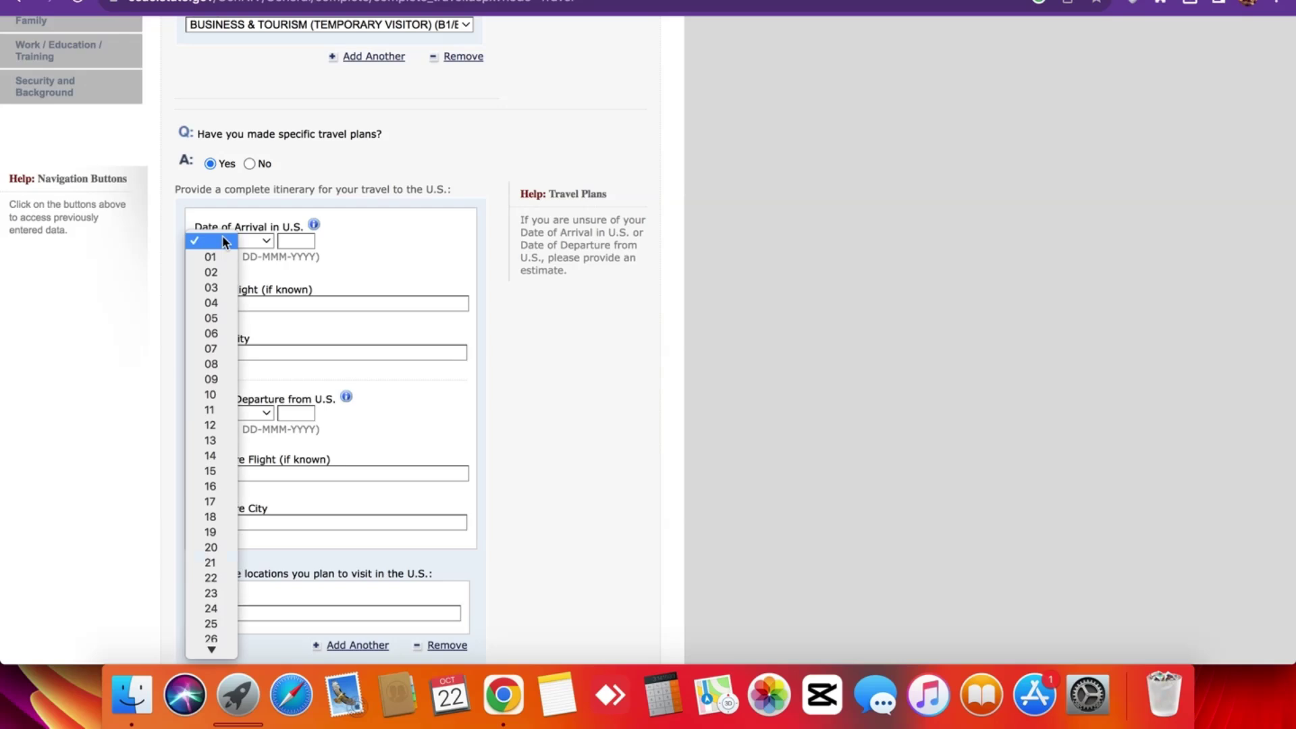
{"action": "left_click", "coordinate": [219, 349]}
{"action": "left_click", "coordinate": [263, 243]}
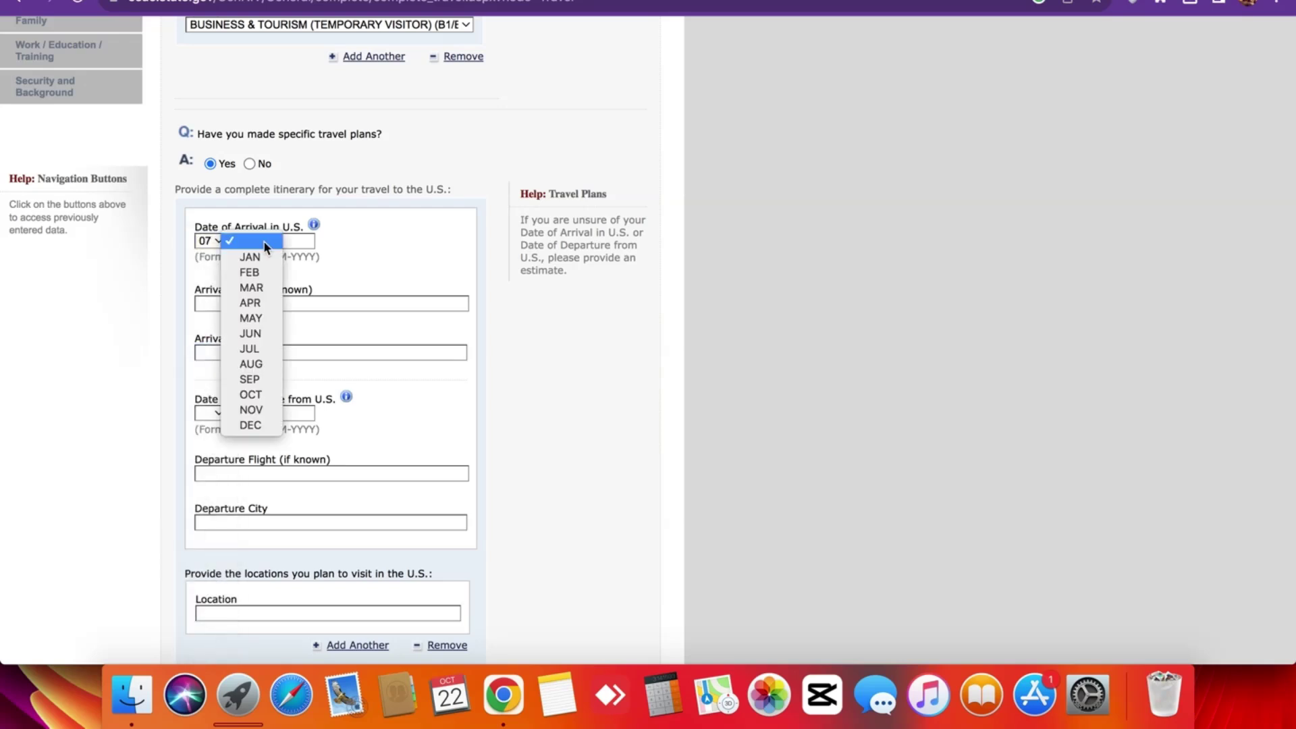
{"action": "left_click", "coordinate": [254, 410]}
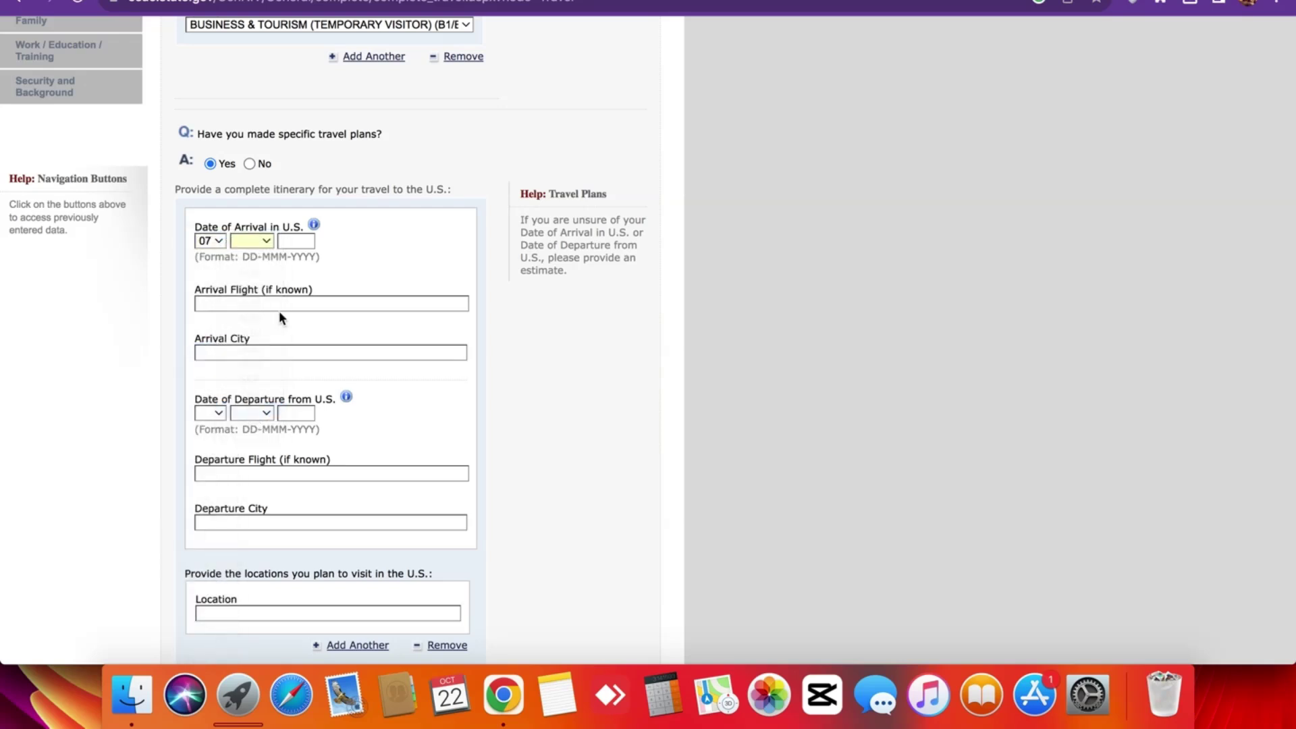
{"action": "left_click", "coordinate": [298, 241]}
{"action": "type", "text": "2024"}
{"action": "left_click", "coordinate": [240, 304]}
{"action": "scroll", "coordinate": [239, 303], "scroll_direction": "down", "scroll_amount": 2}
{"action": "scroll", "coordinate": [239, 303], "scroll_direction": "down", "scroll_amount": 2}
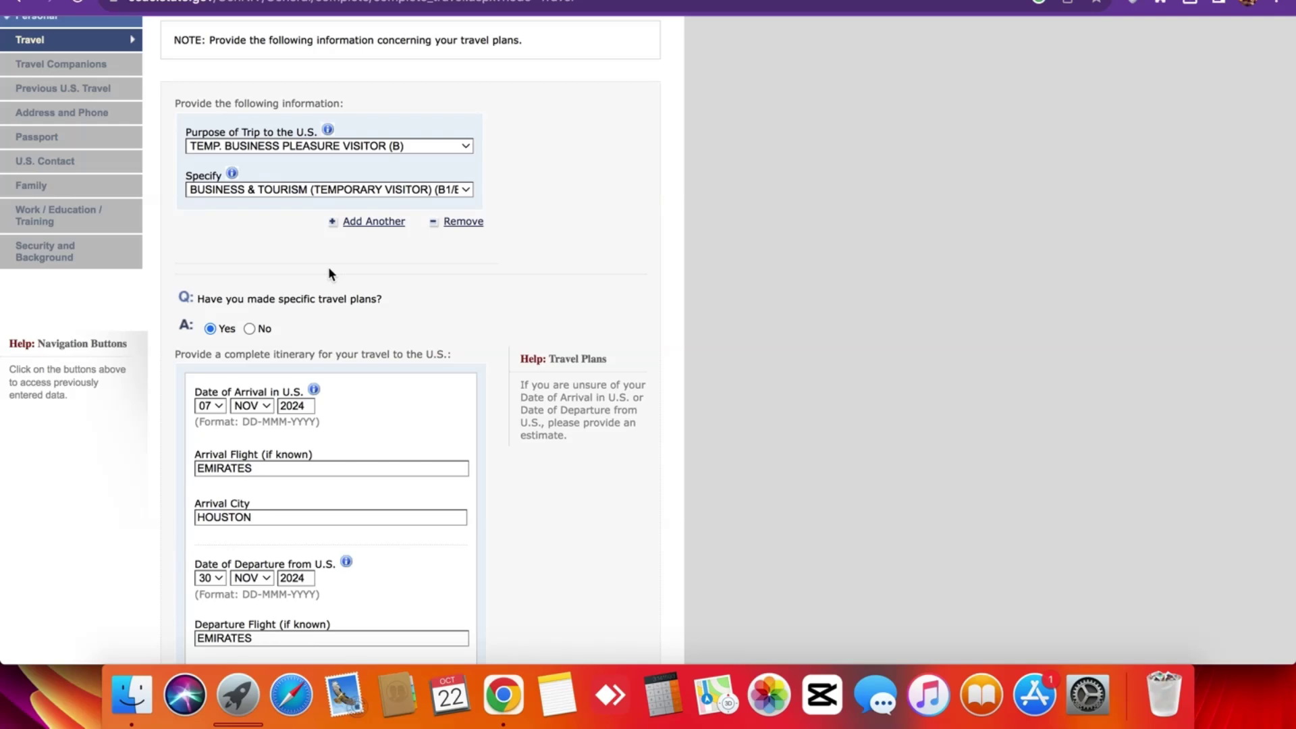
{"action": "scroll", "coordinate": [246, 299], "scroll_direction": "up", "scroll_amount": 5}
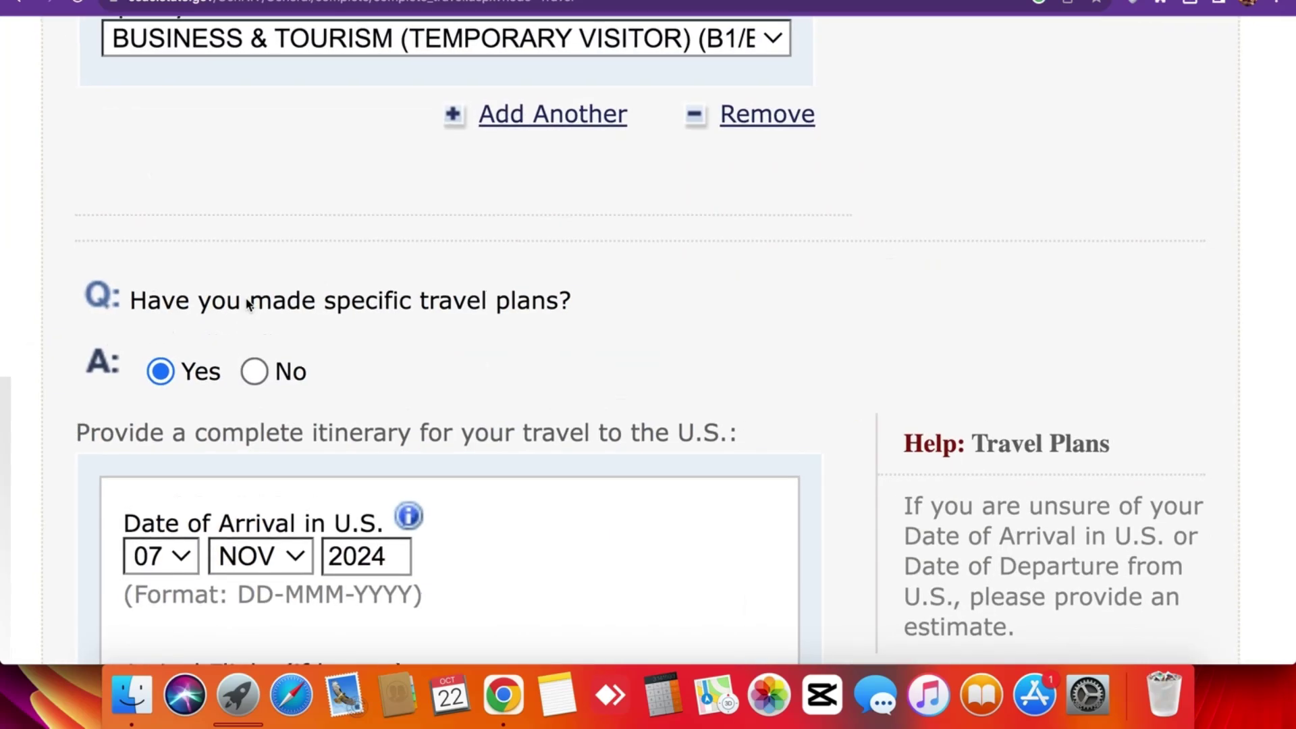
{"action": "scroll", "coordinate": [222, 362], "scroll_direction": "down", "scroll_amount": 5}
{"action": "scroll", "coordinate": [228, 359], "scroll_direction": "down", "scroll_amount": 5}
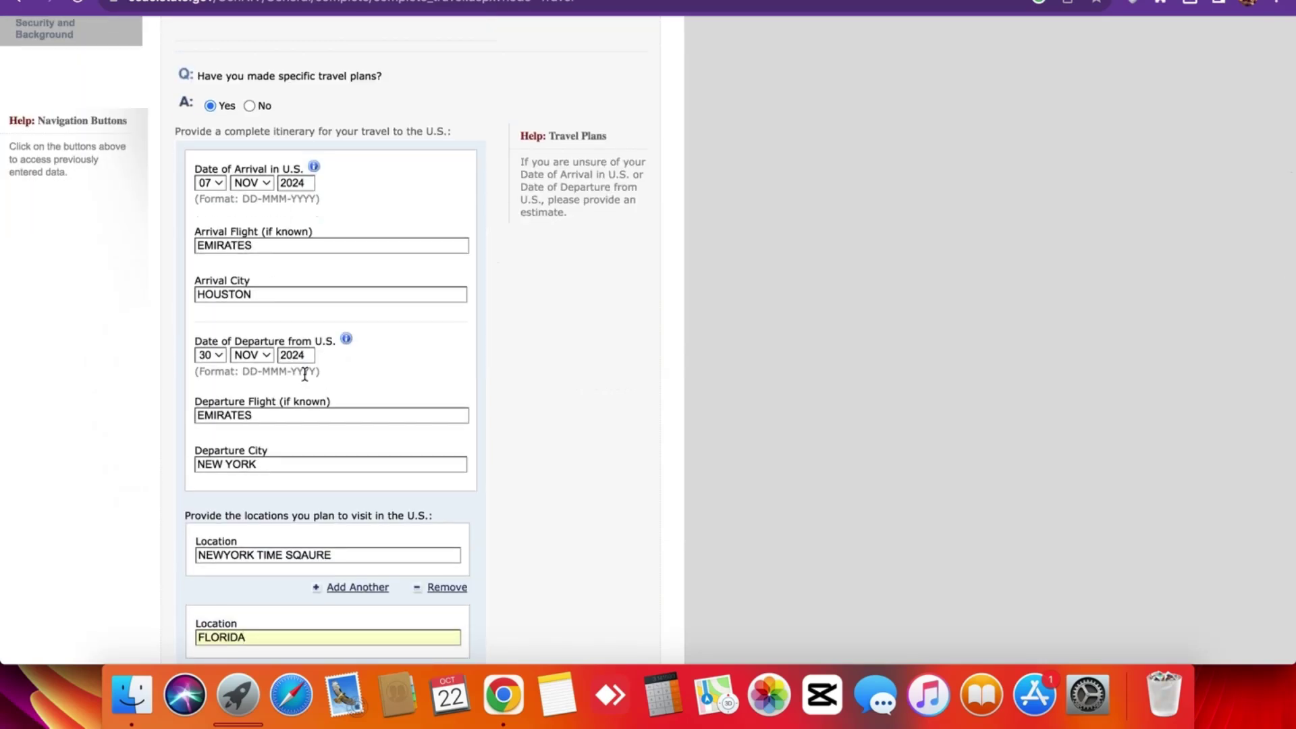
{"action": "scroll", "coordinate": [245, 212], "scroll_direction": "up", "scroll_amount": 5}
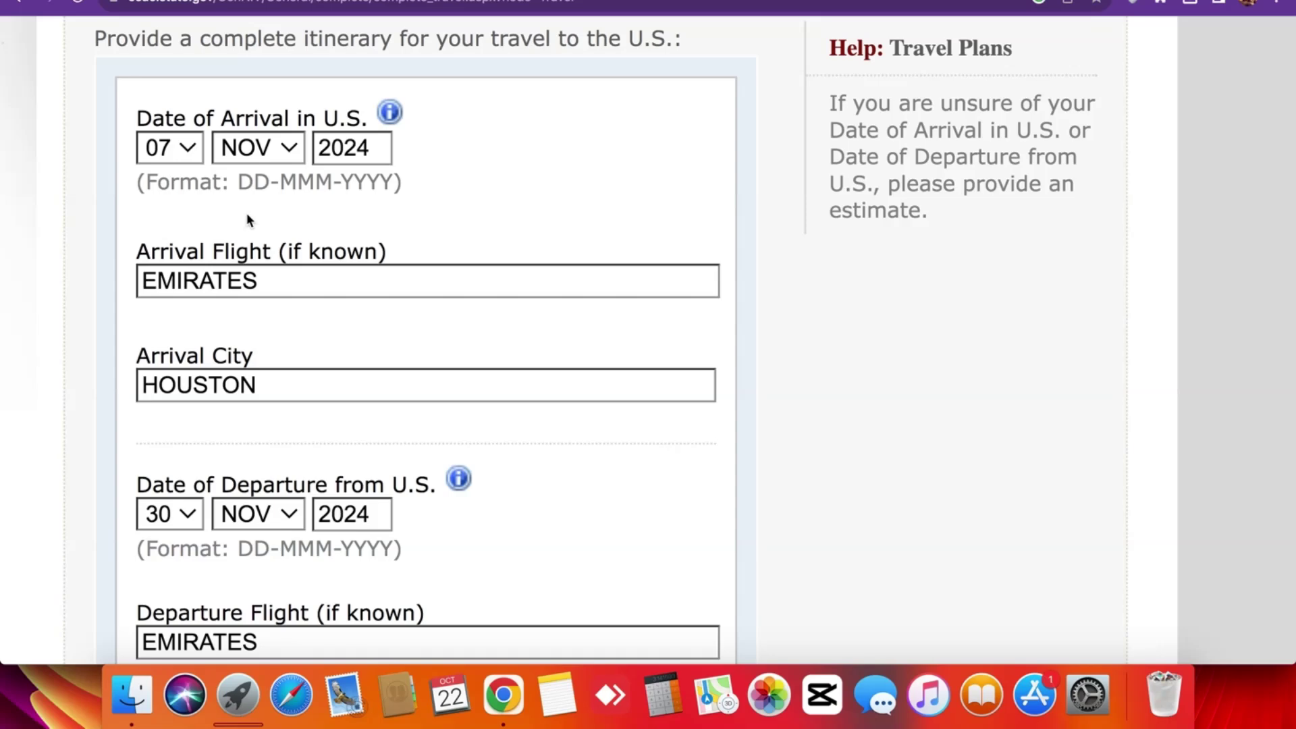
{"action": "scroll", "coordinate": [334, 224], "scroll_direction": "down", "scroll_amount": 5}
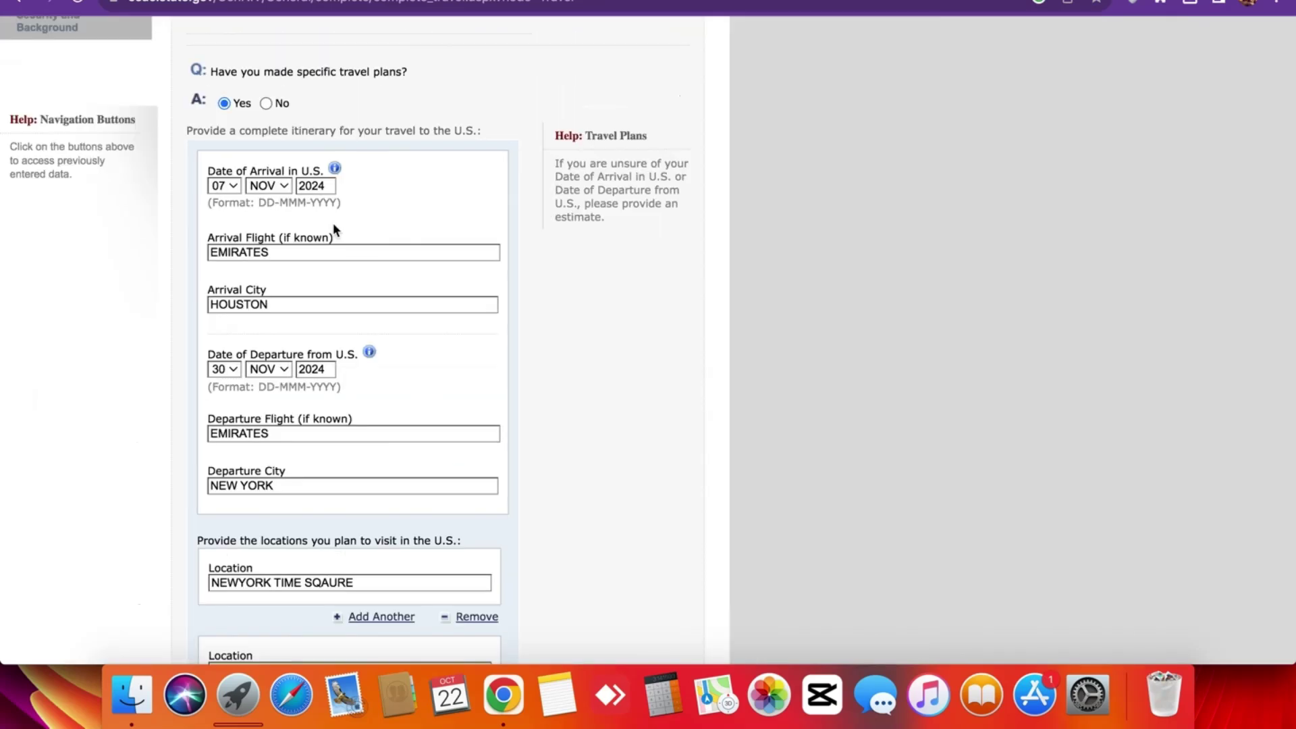
{"action": "scroll", "coordinate": [333, 222], "scroll_direction": "down", "scroll_amount": 1}
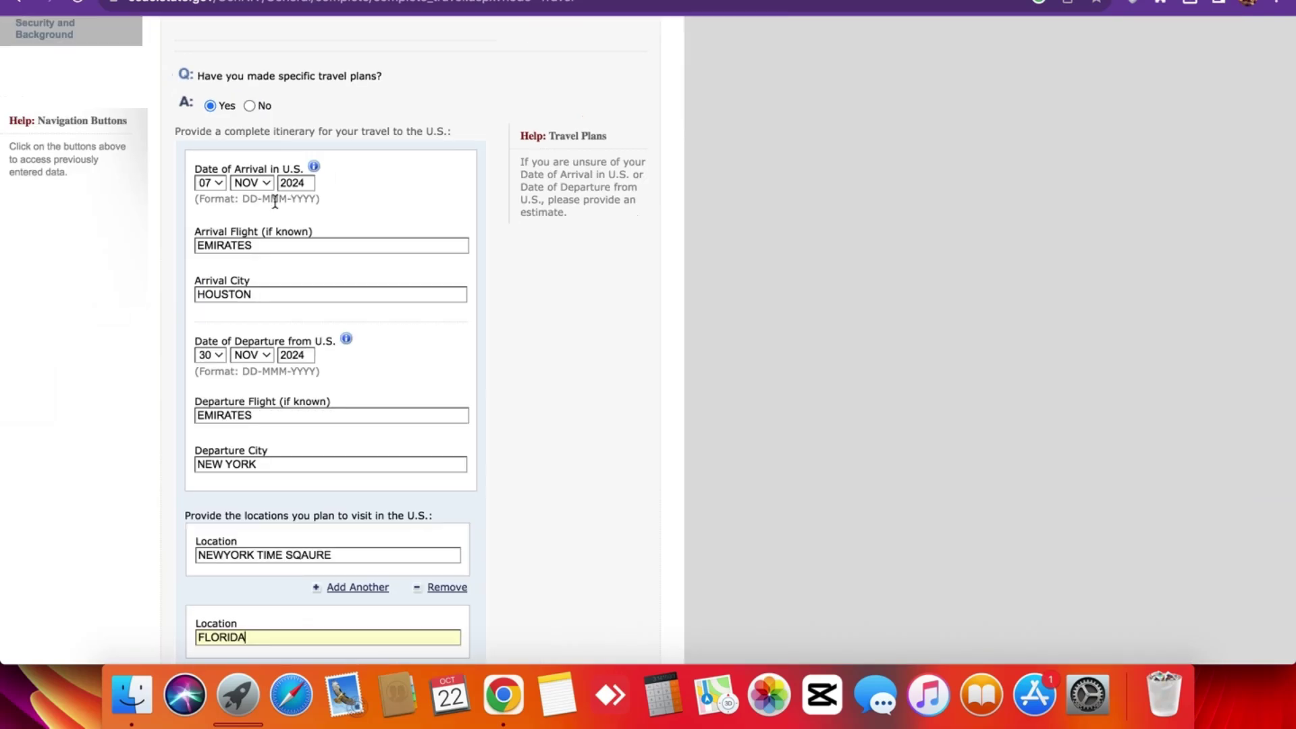
{"action": "scroll", "coordinate": [225, 203], "scroll_direction": "down", "scroll_amount": 3}
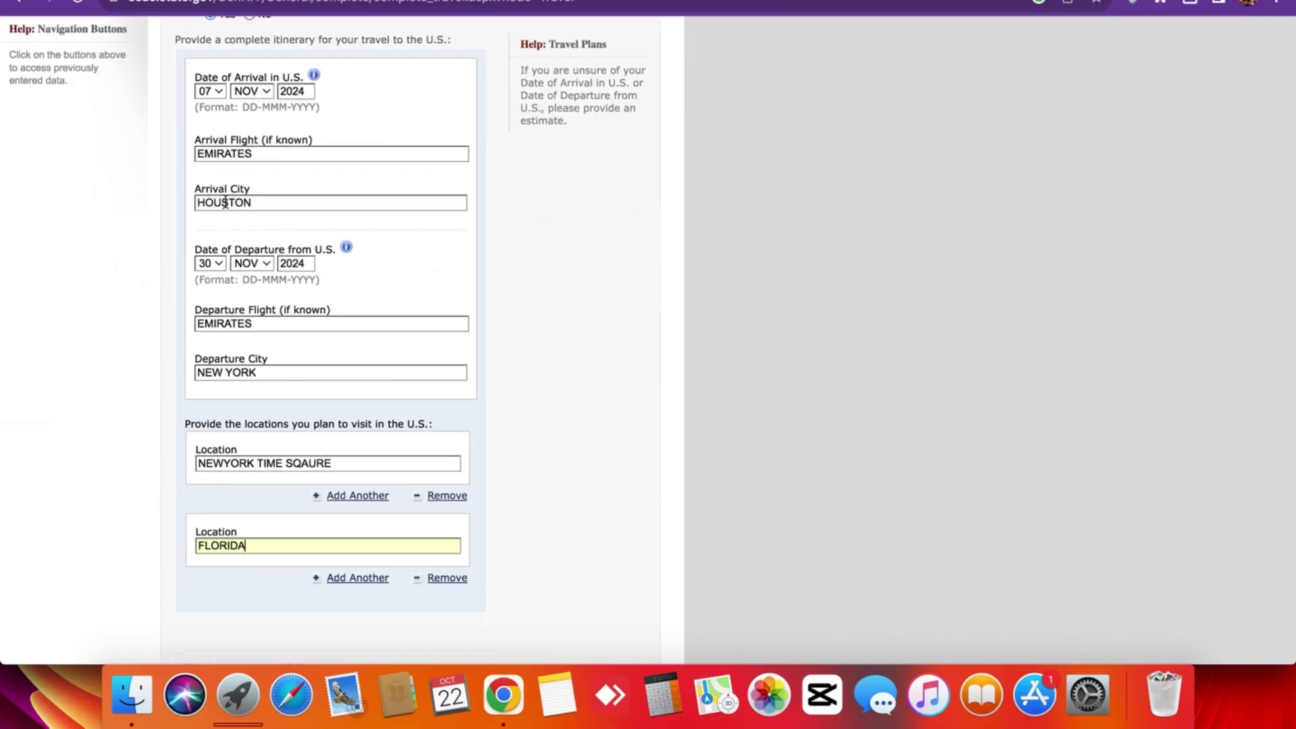
{"action": "left_click", "coordinate": [212, 182]}
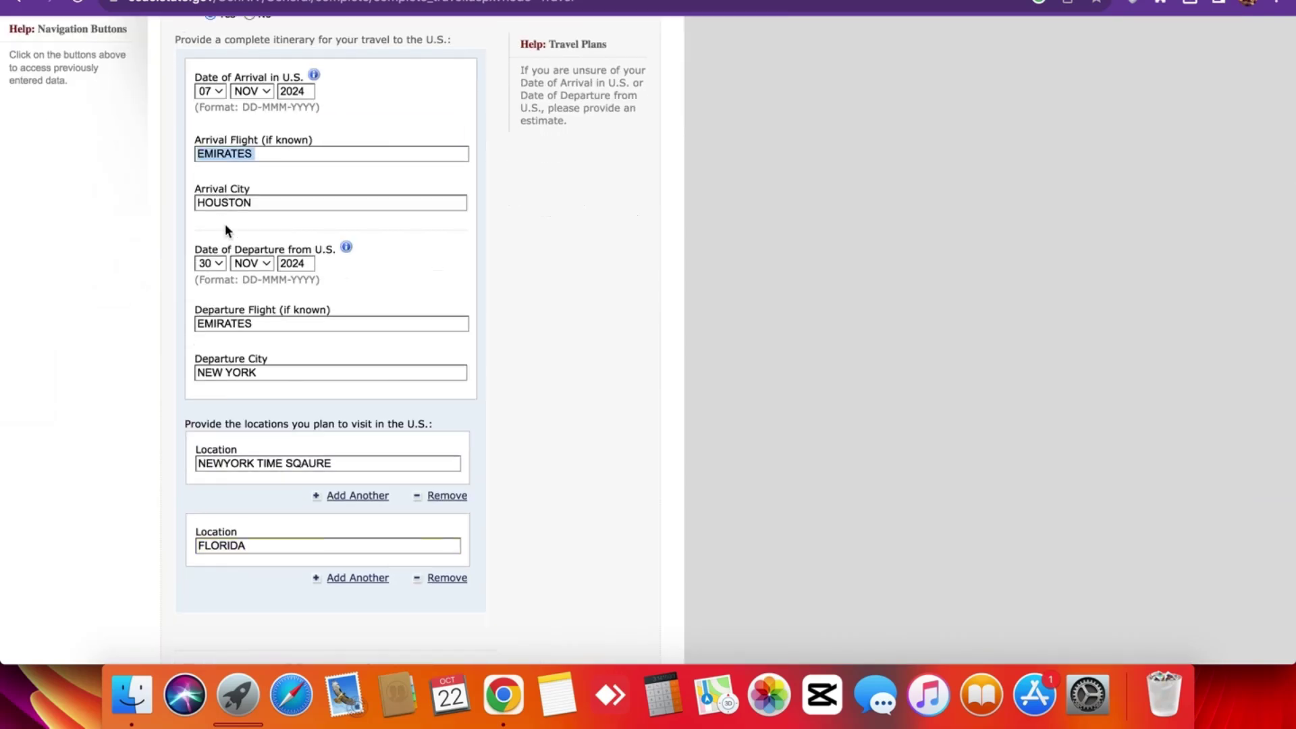
{"action": "triple_click", "coordinate": [231, 187]}
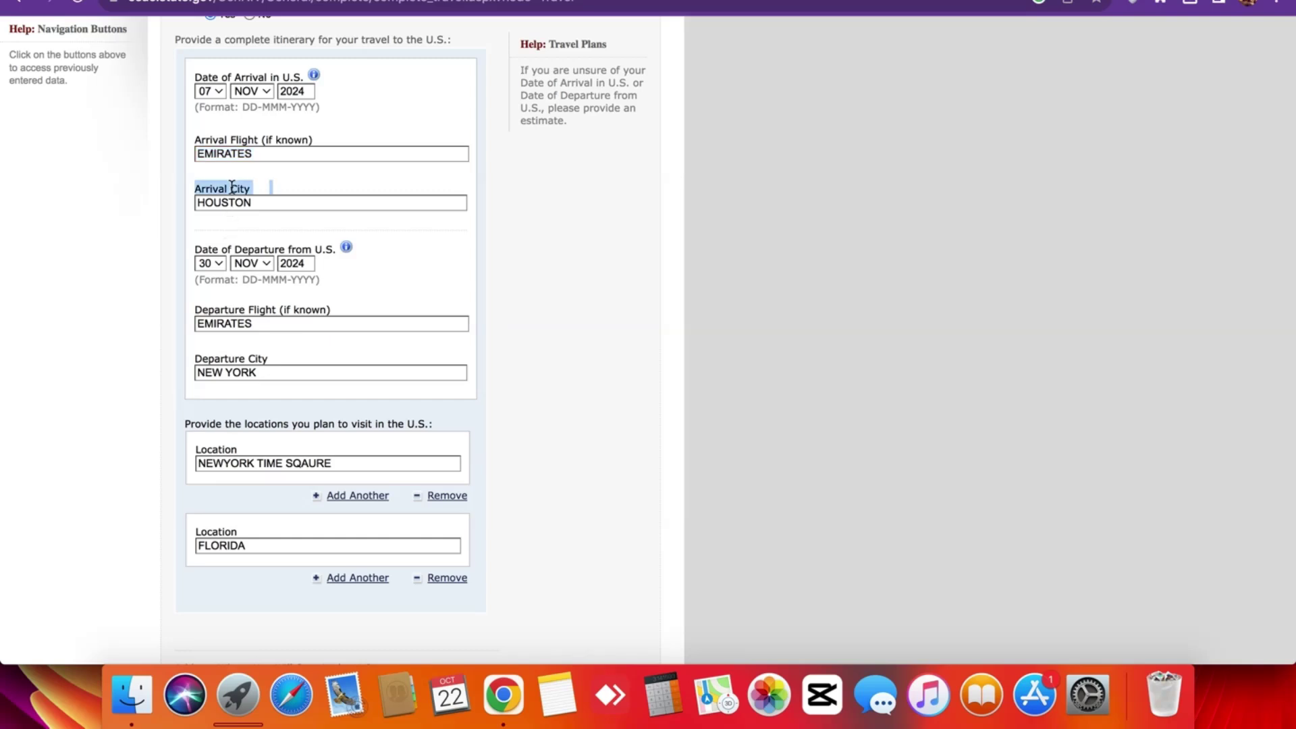
{"action": "left_click", "coordinate": [226, 229]}
{"action": "scroll", "coordinate": [226, 222], "scroll_direction": "up", "scroll_amount": 5}
{"action": "scroll", "coordinate": [226, 223], "scroll_direction": "down", "scroll_amount": 5}
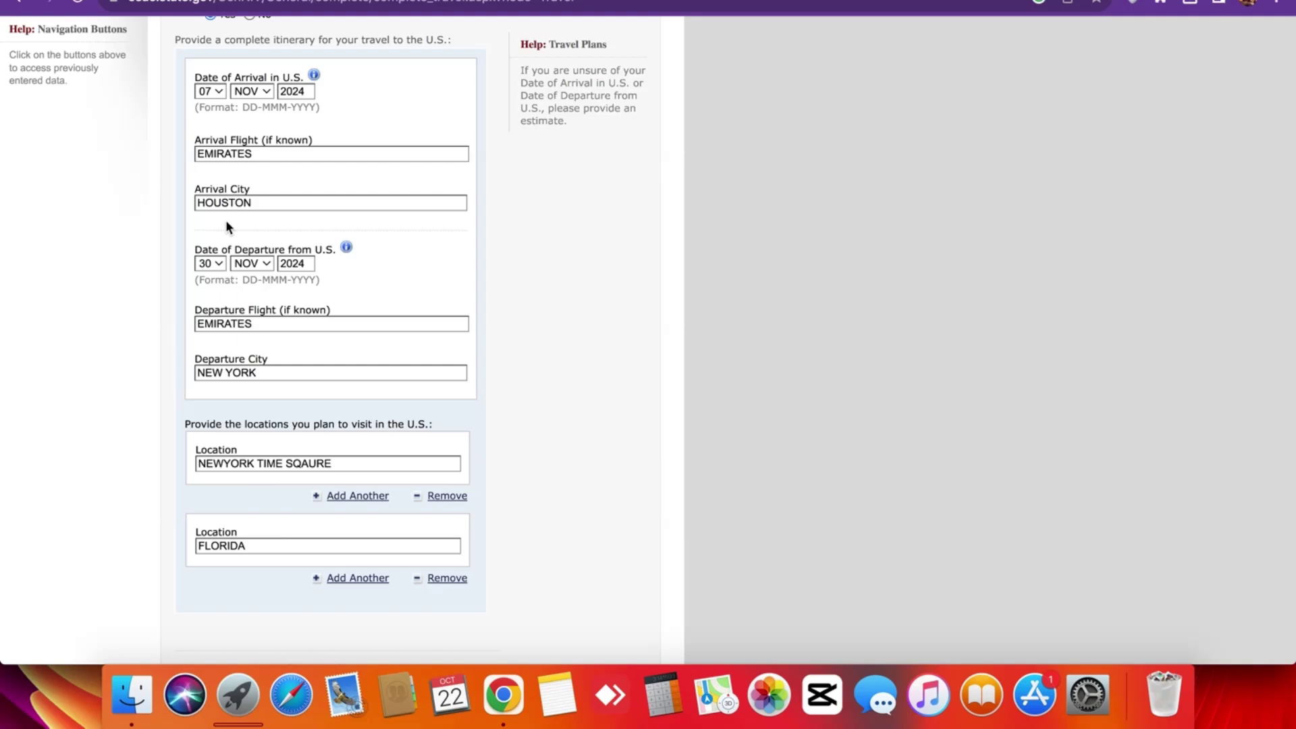
Replace HOUSTON with NEW YORK as the arrival city.
{"action": "double_click", "coordinate": [256, 203]}
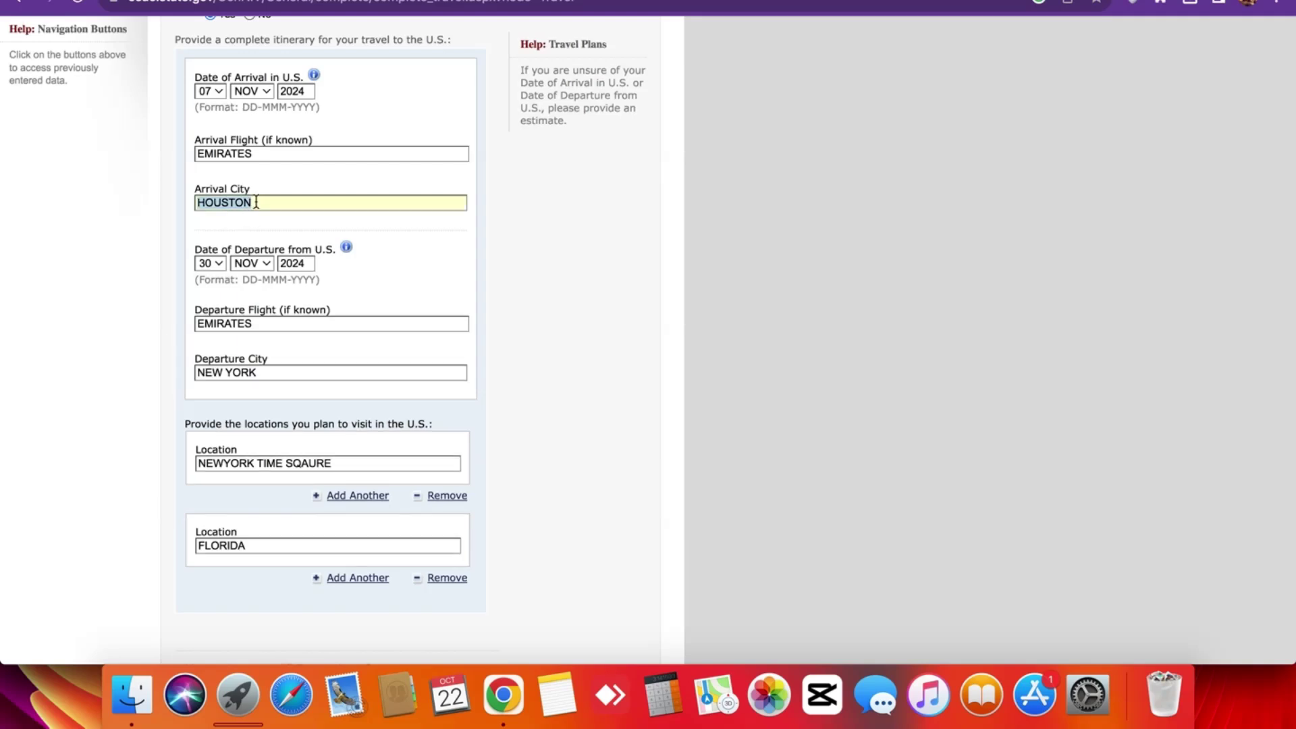
{"action": "key", "text": "BackSpace"}
{"action": "type", "text": "NEW YORK"}
{"action": "scroll", "coordinate": [230, 228], "scroll_direction": "down", "scroll_amount": 2}
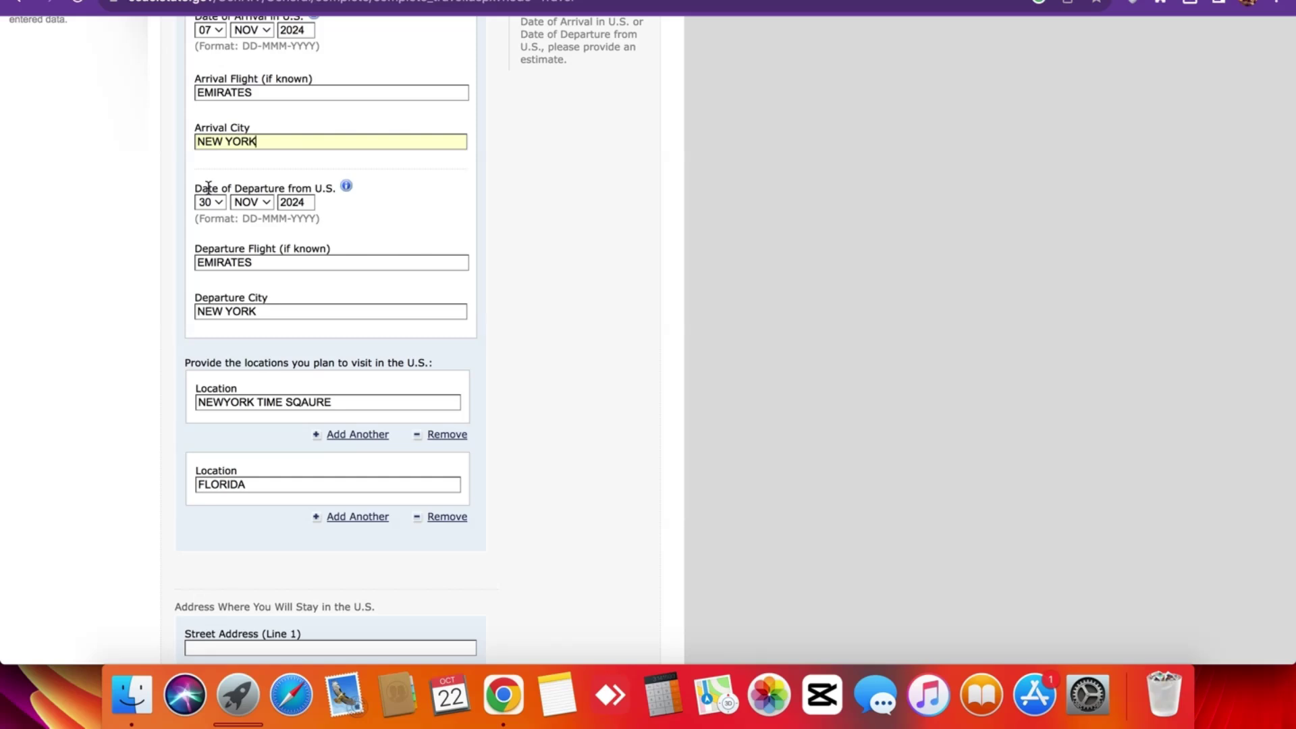
{"action": "scroll", "coordinate": [208, 188], "scroll_direction": "up", "scroll_amount": 3}
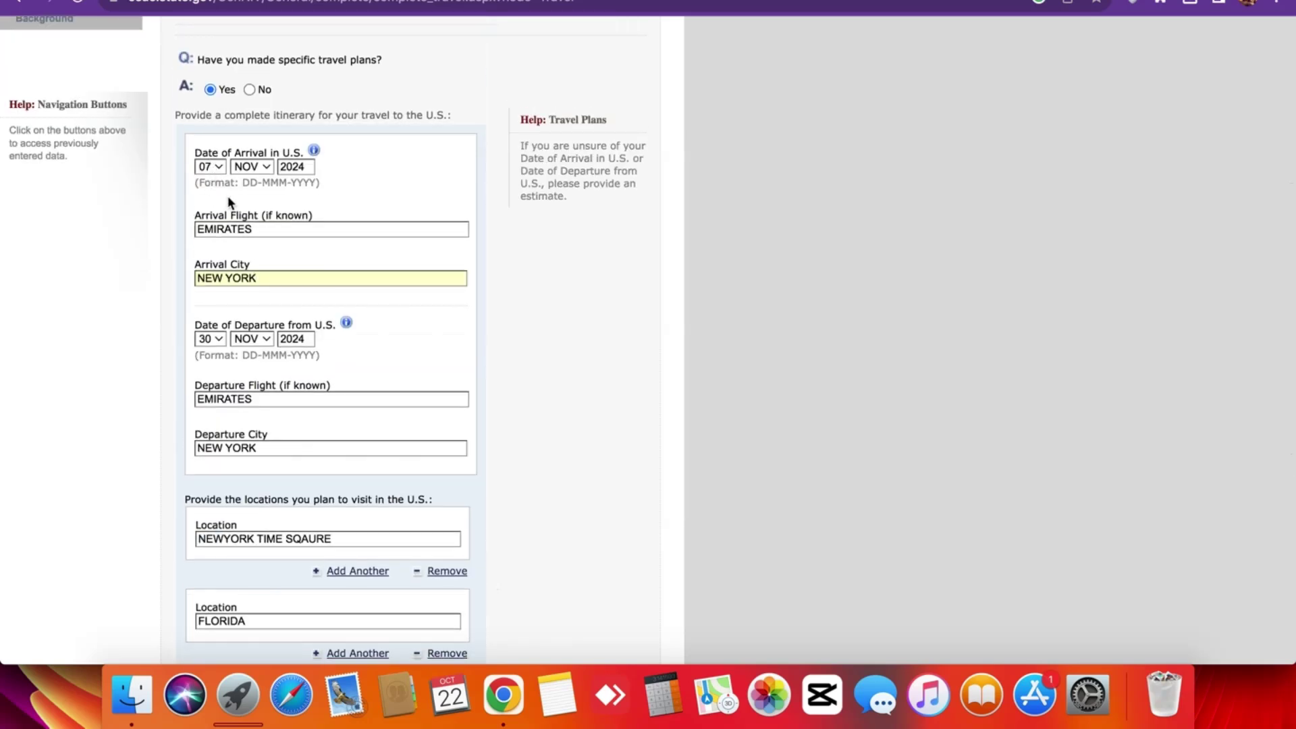
{"action": "scroll", "coordinate": [223, 222], "scroll_direction": "down", "scroll_amount": 1}
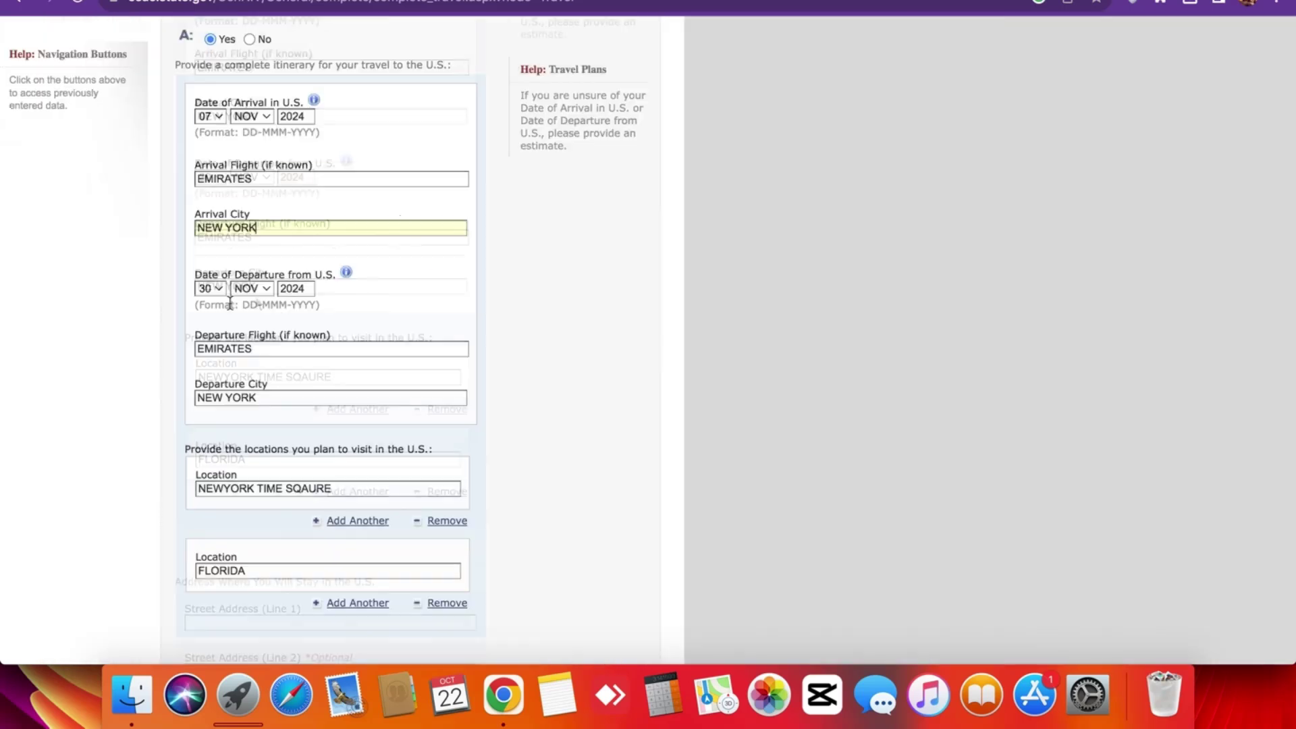
{"action": "scroll", "coordinate": [243, 304], "scroll_direction": "down", "scroll_amount": 2}
{"action": "left_click", "coordinate": [257, 303]}
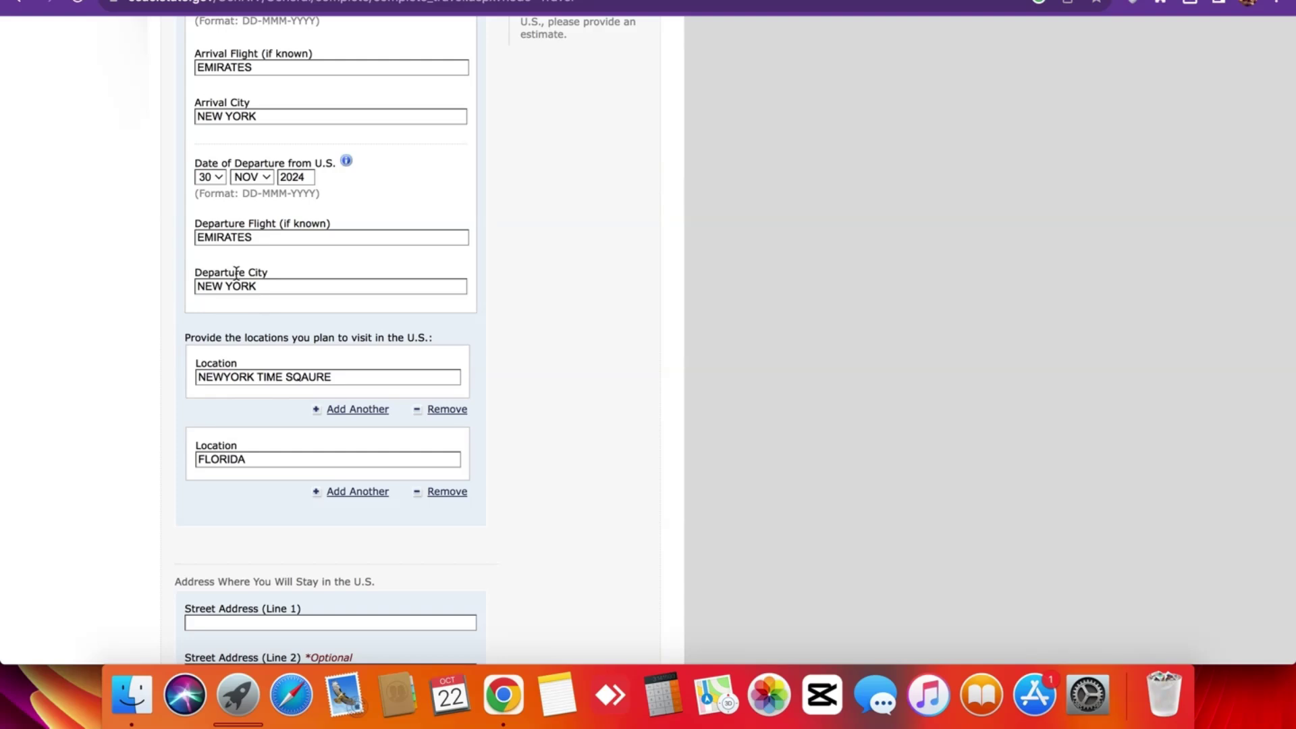
{"action": "triple_click", "coordinate": [232, 285]}
{"action": "left_click", "coordinate": [187, 319]}
{"action": "triple_click", "coordinate": [204, 237]}
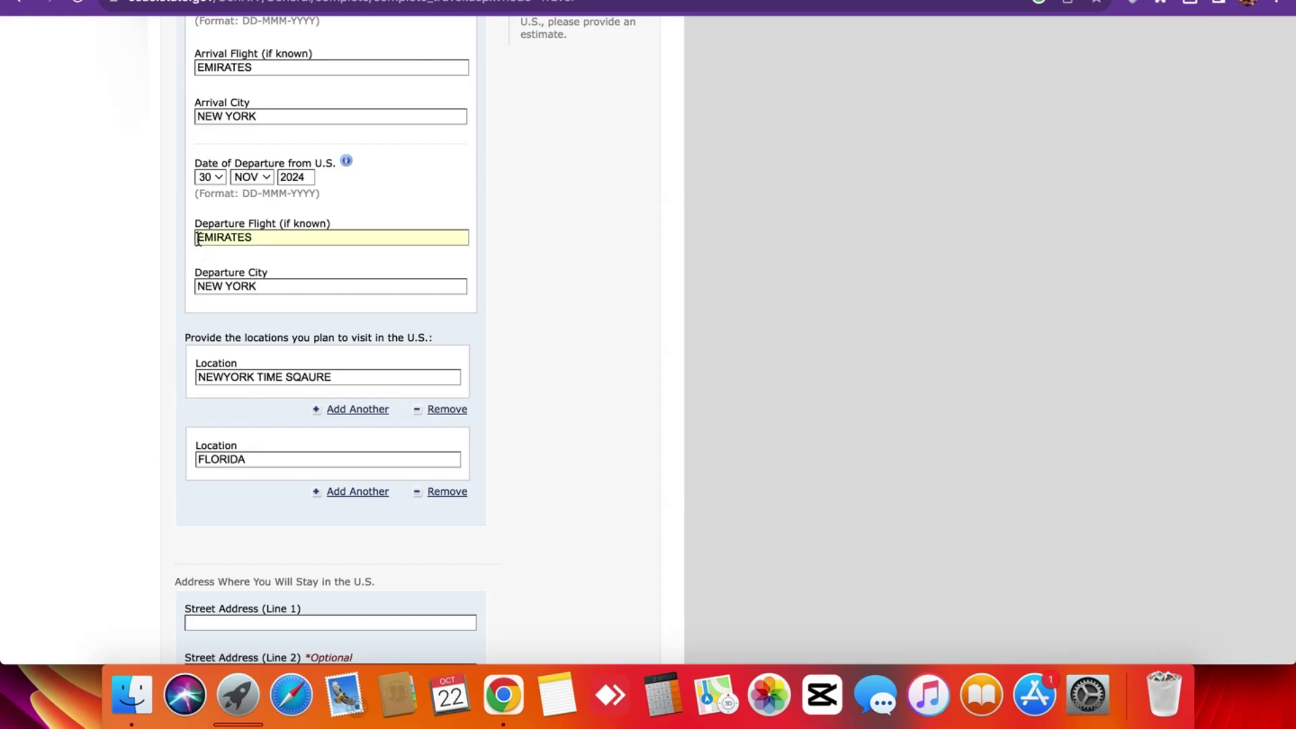
{"action": "left_click", "coordinate": [183, 276]}
{"action": "scroll", "coordinate": [183, 277], "scroll_direction": "down", "scroll_amount": 5}
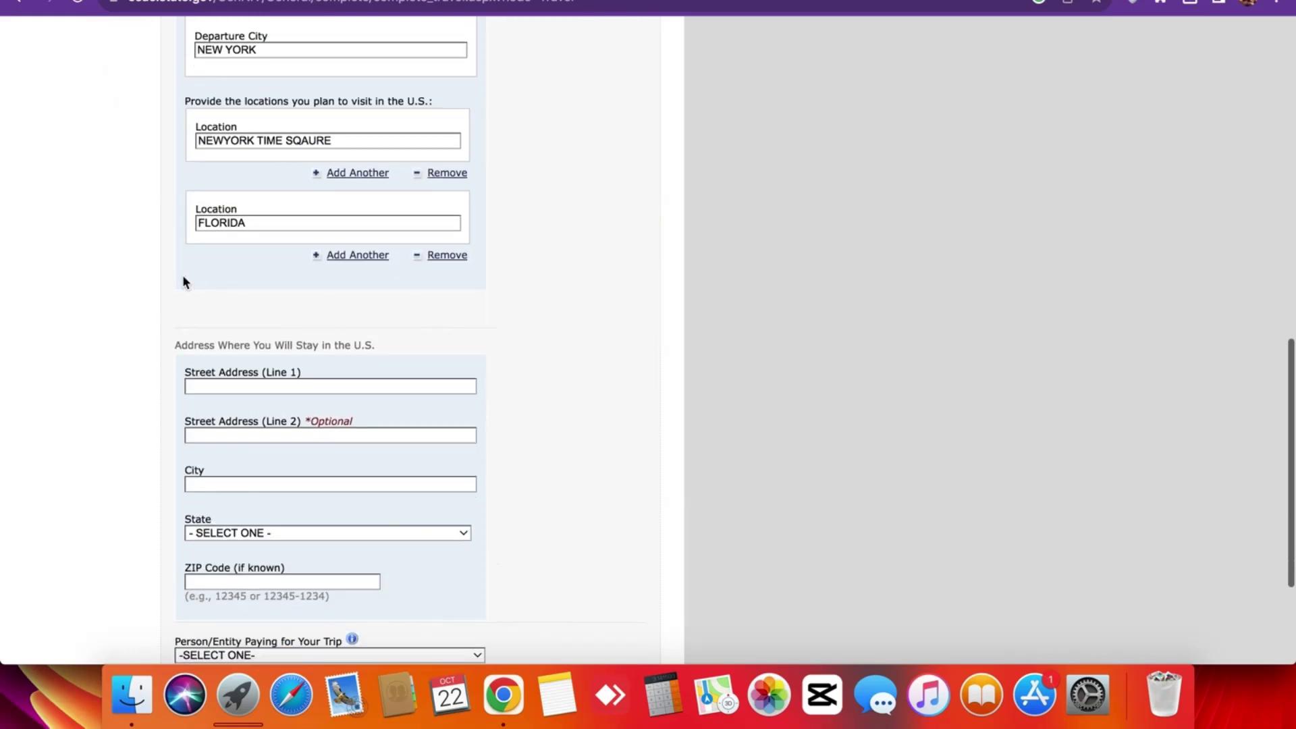
{"action": "triple_click", "coordinate": [241, 142]}
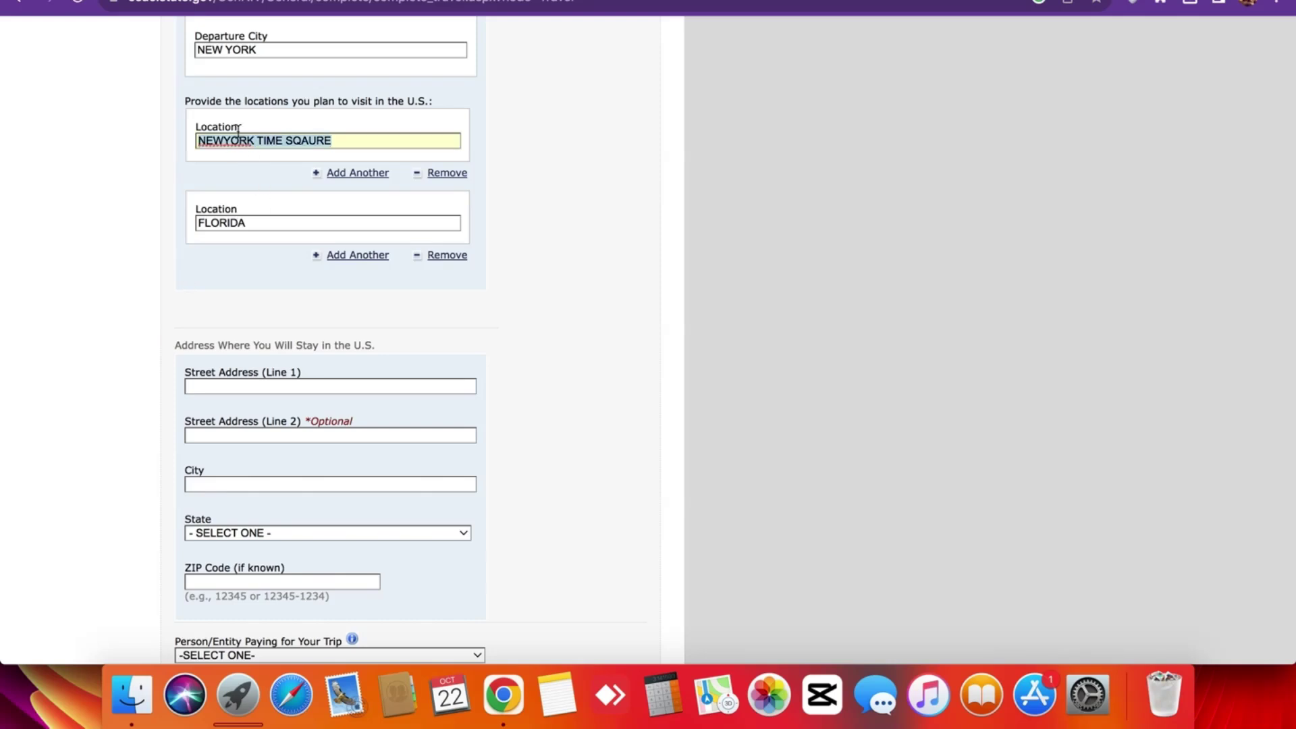
{"action": "left_click", "coordinate": [211, 100]}
{"action": "triple_click", "coordinate": [211, 99]}
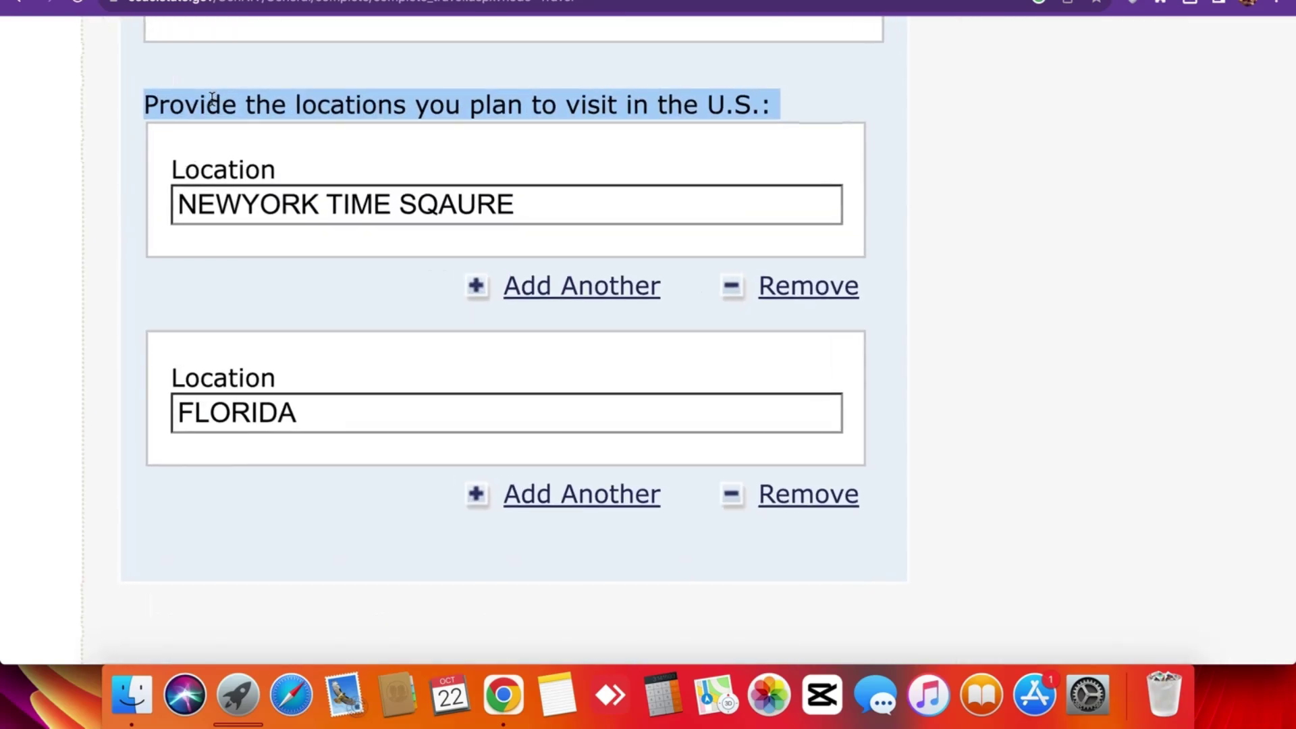
{"action": "left_click", "coordinate": [211, 100]}
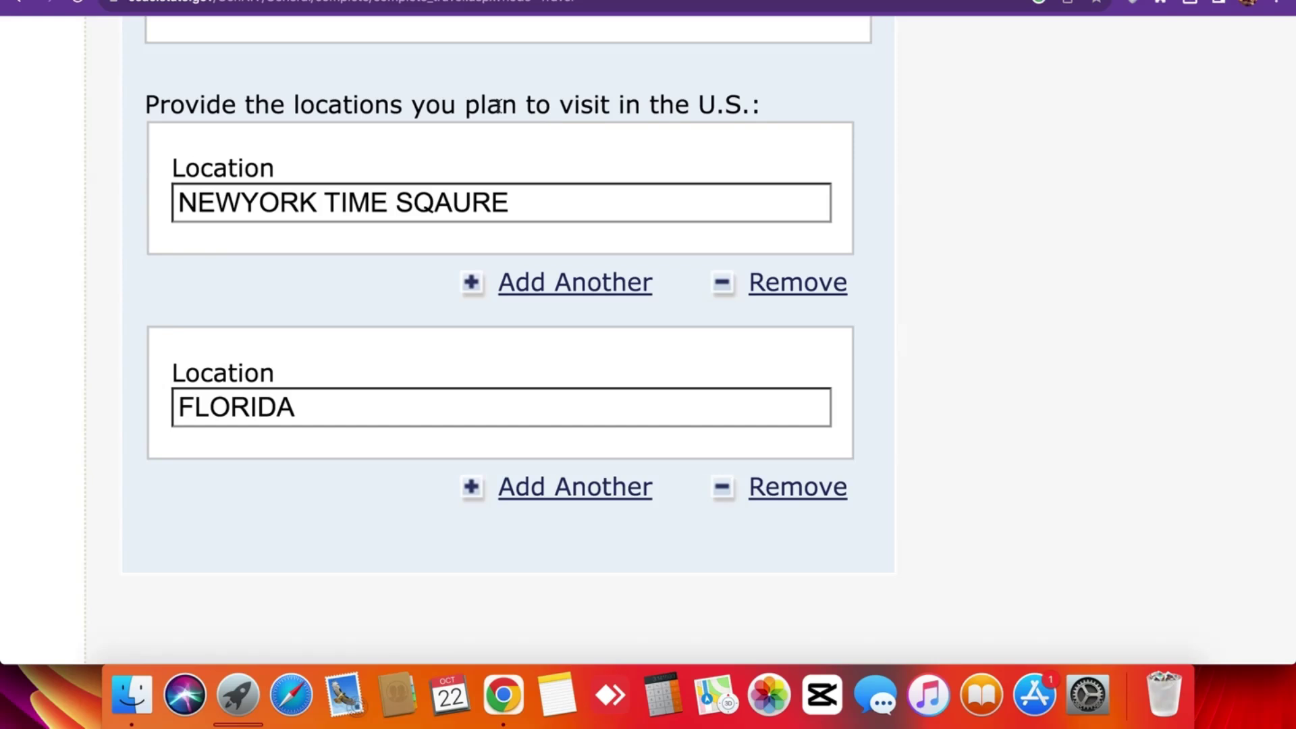
{"action": "scroll", "coordinate": [268, 172], "scroll_direction": "up", "scroll_amount": 2}
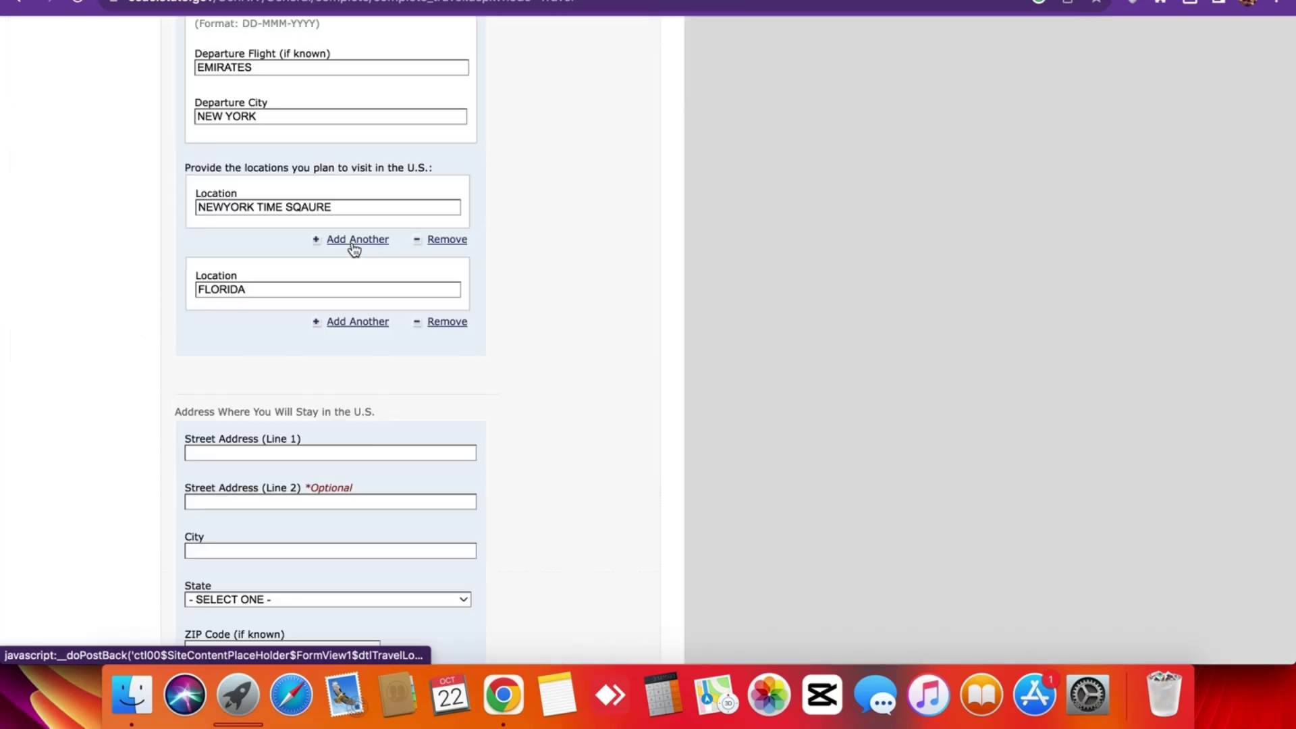
Select the FLORIDA location field and scroll down to the U.S. stay-address section.
{"action": "left_click", "coordinate": [249, 290]}
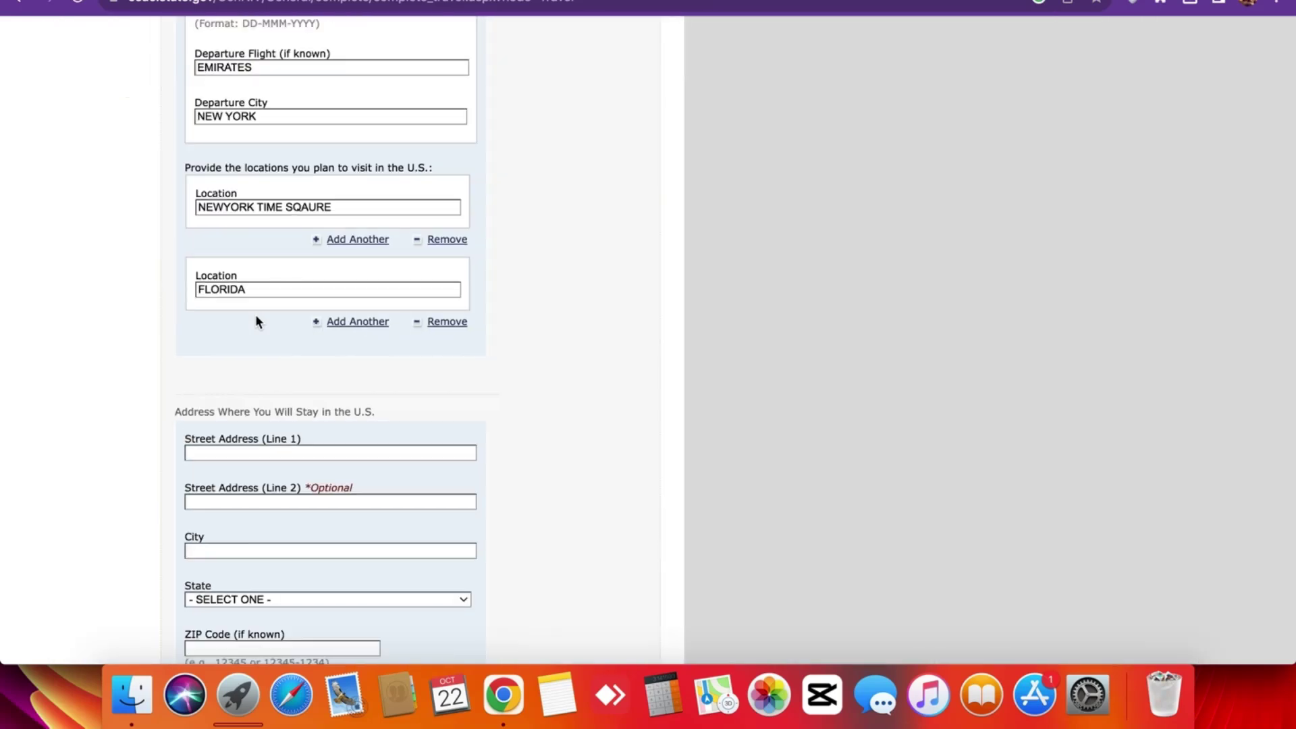
{"action": "scroll", "coordinate": [349, 324], "scroll_direction": "down", "scroll_amount": 4}
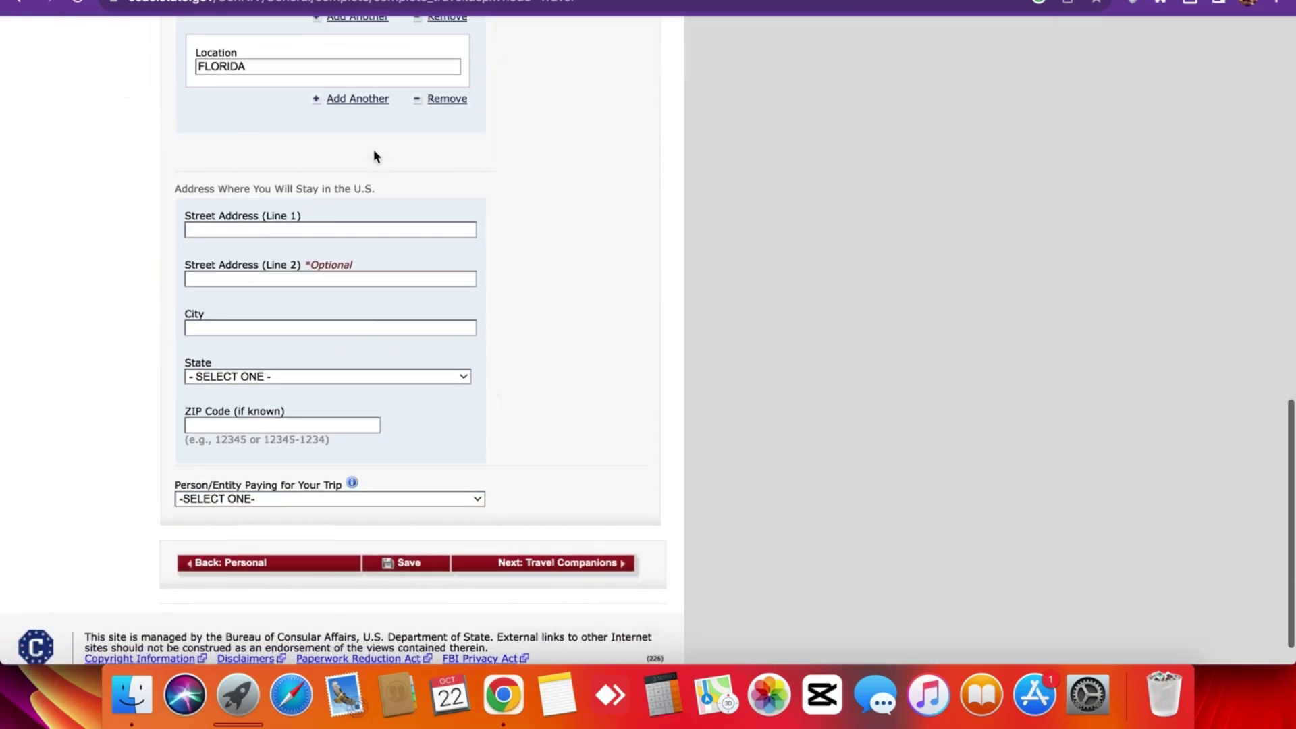
{"action": "scroll", "coordinate": [374, 156], "scroll_direction": "up", "scroll_amount": 8}
{"action": "scroll", "coordinate": [374, 156], "scroll_direction": "down", "scroll_amount": 3}
{"action": "scroll", "coordinate": [374, 156], "scroll_direction": "up", "scroll_amount": 1}
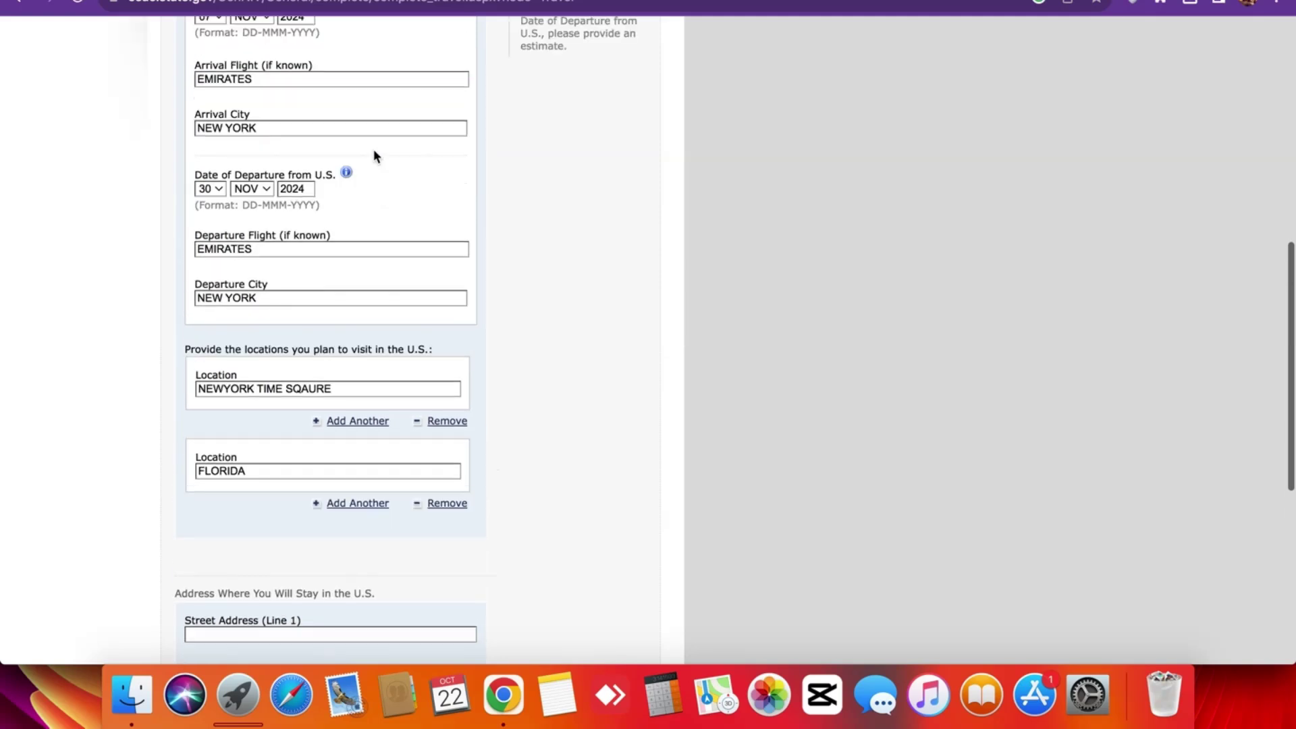
{"action": "scroll", "coordinate": [326, 382], "scroll_direction": "down", "scroll_amount": 4}
{"action": "scroll", "coordinate": [323, 367], "scroll_direction": "down", "scroll_amount": 1}
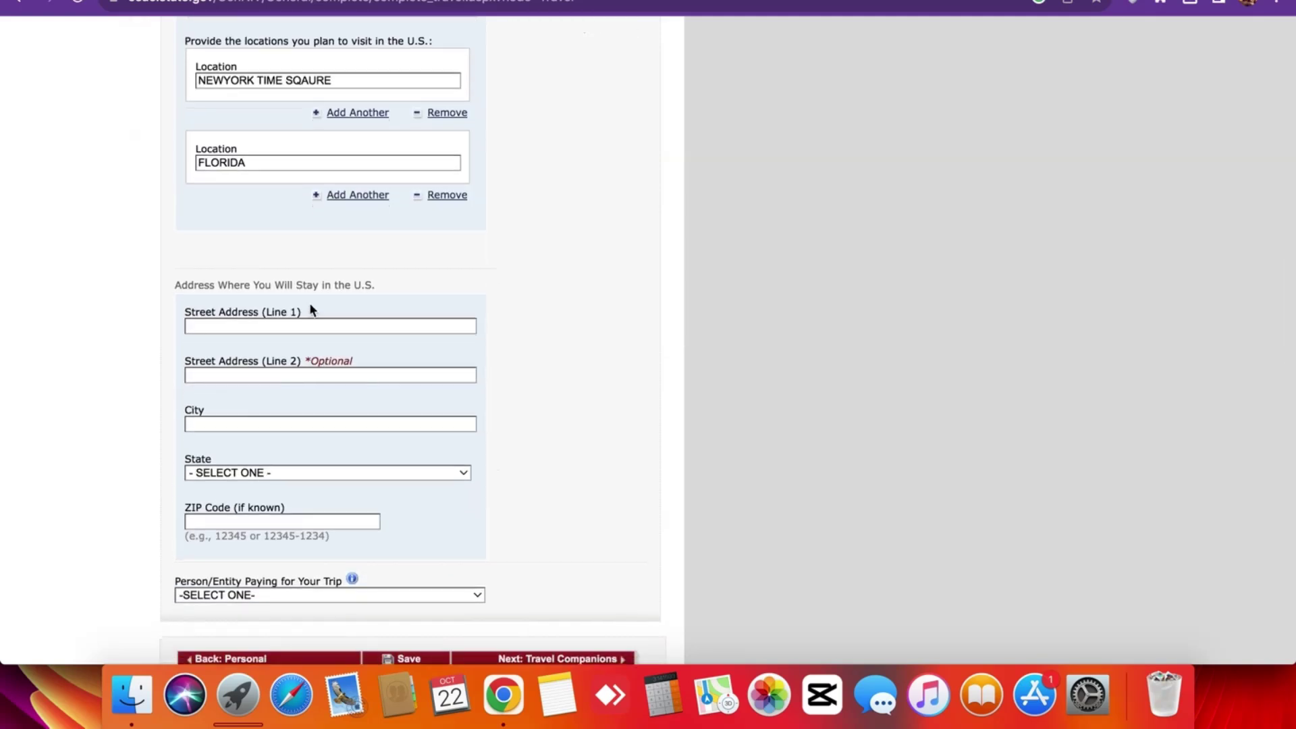
{"action": "scroll", "coordinate": [303, 280], "scroll_direction": "down", "scroll_amount": 3}
{"action": "scroll", "coordinate": [202, 164], "scroll_direction": "up", "scroll_amount": 1}
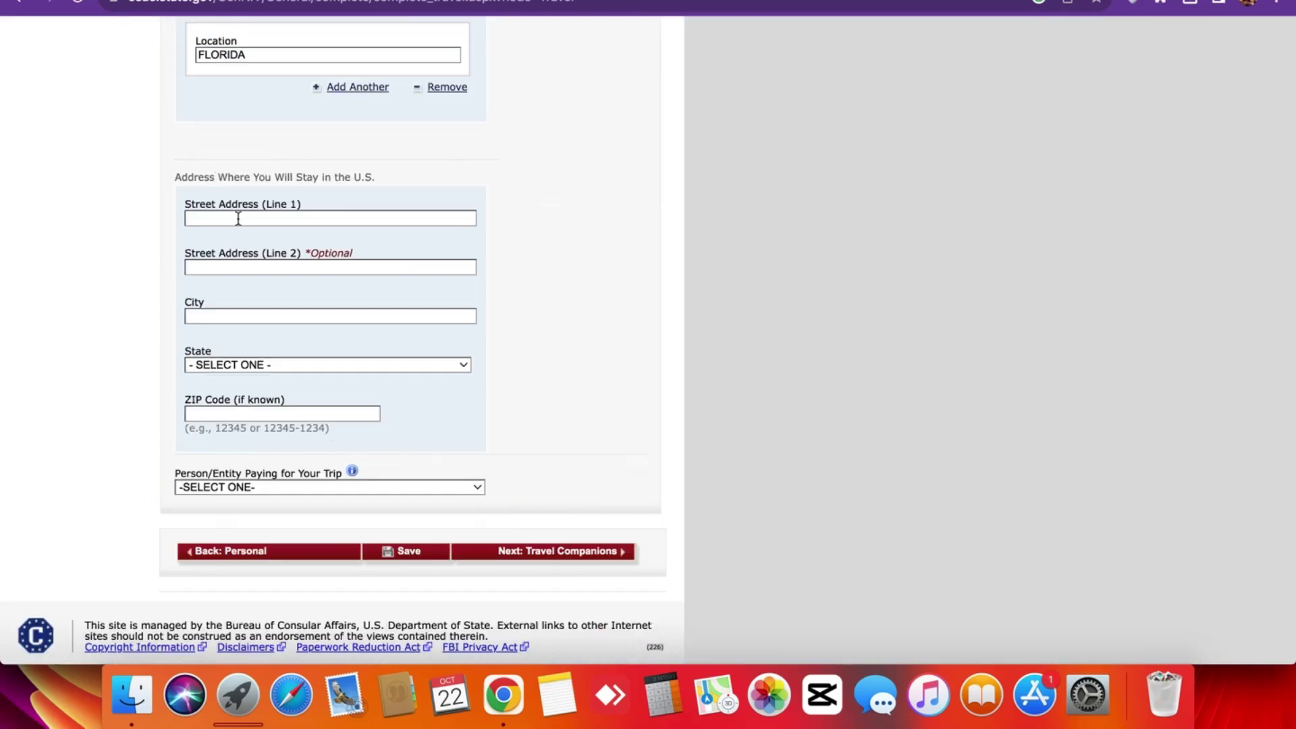
Check the empty Street Address, City and trip payer fields, then open a new browser tab.
{"action": "left_click", "coordinate": [239, 217]}
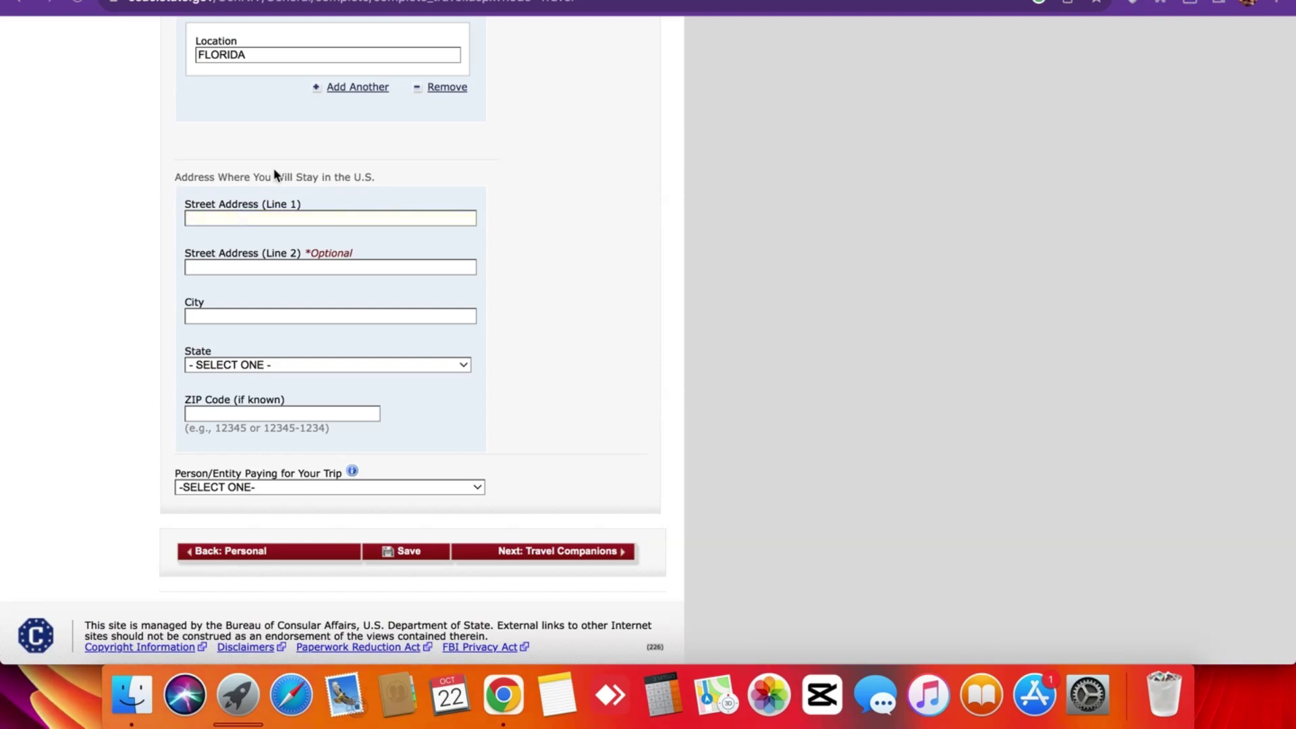
{"action": "left_click", "coordinate": [188, 248]}
{"action": "key", "text": "shift+Tab"}
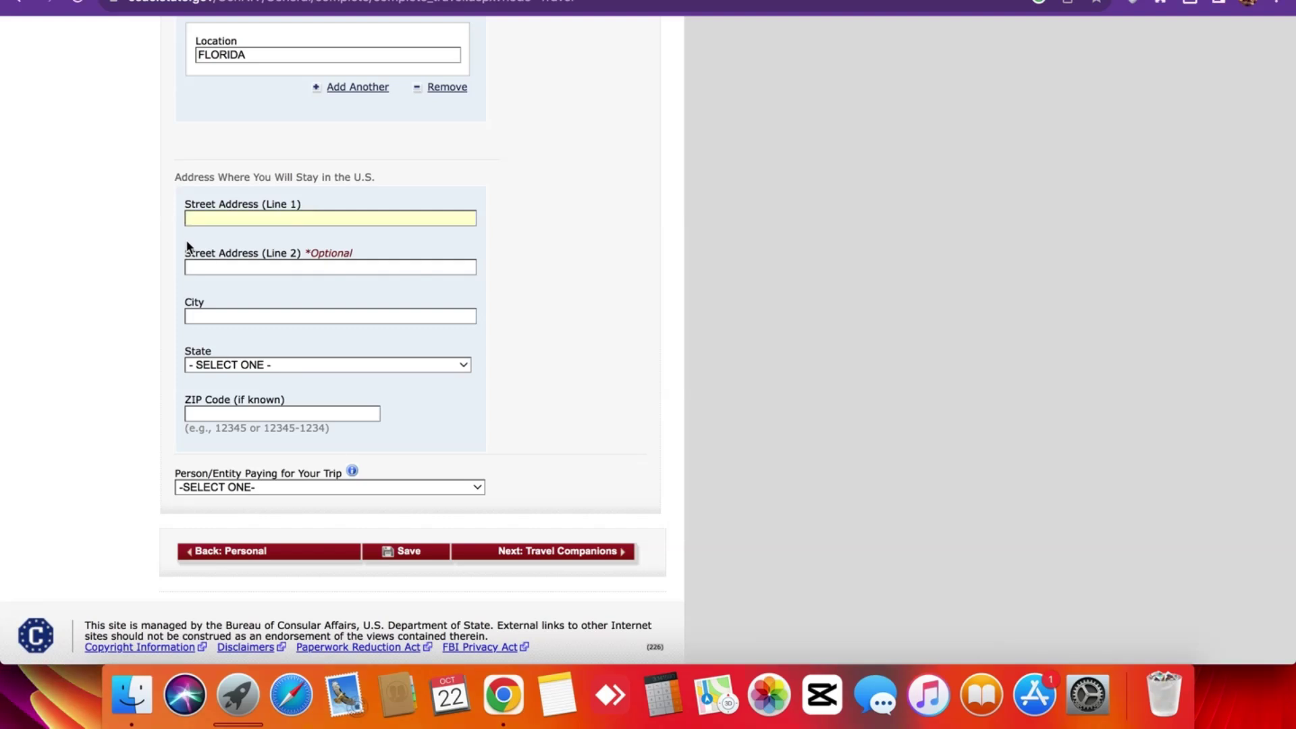
{"action": "scroll", "coordinate": [188, 246], "scroll_direction": "up", "scroll_amount": 5}
{"action": "scroll", "coordinate": [270, 85], "scroll_direction": "down", "scroll_amount": 5}
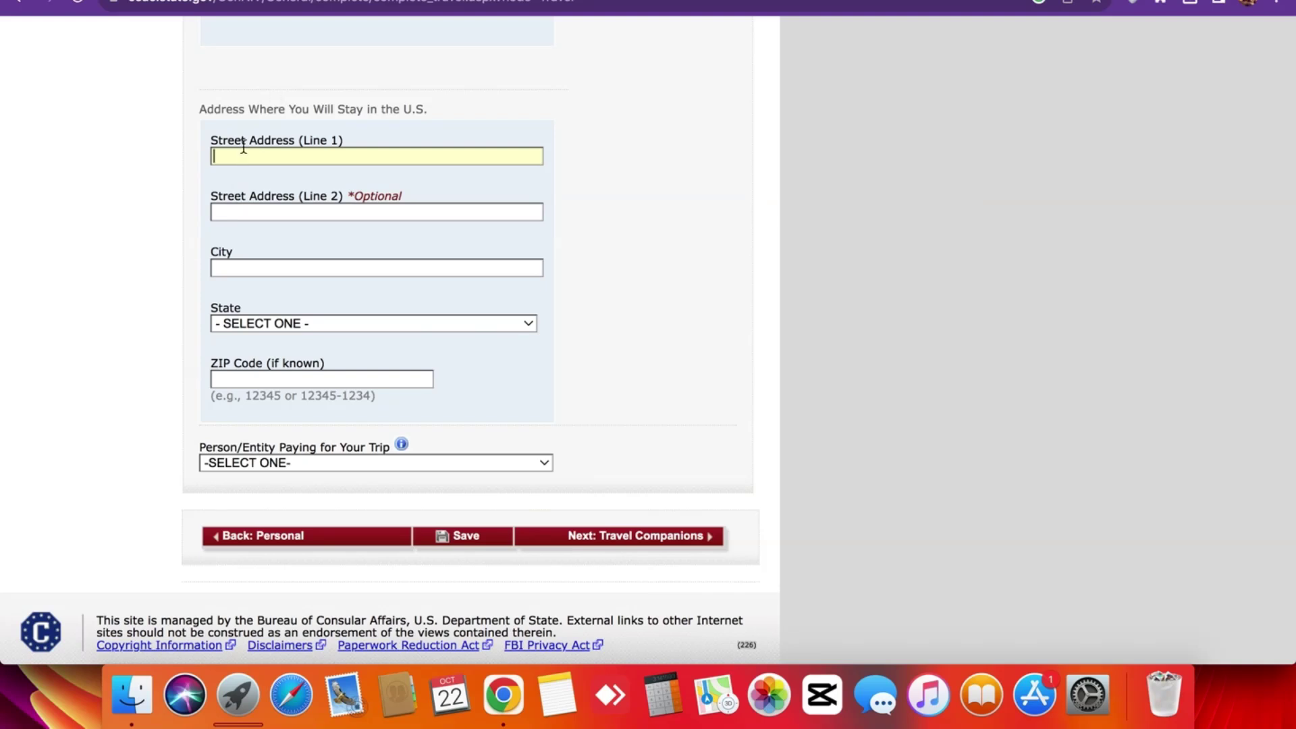
{"action": "left_click", "coordinate": [260, 267]}
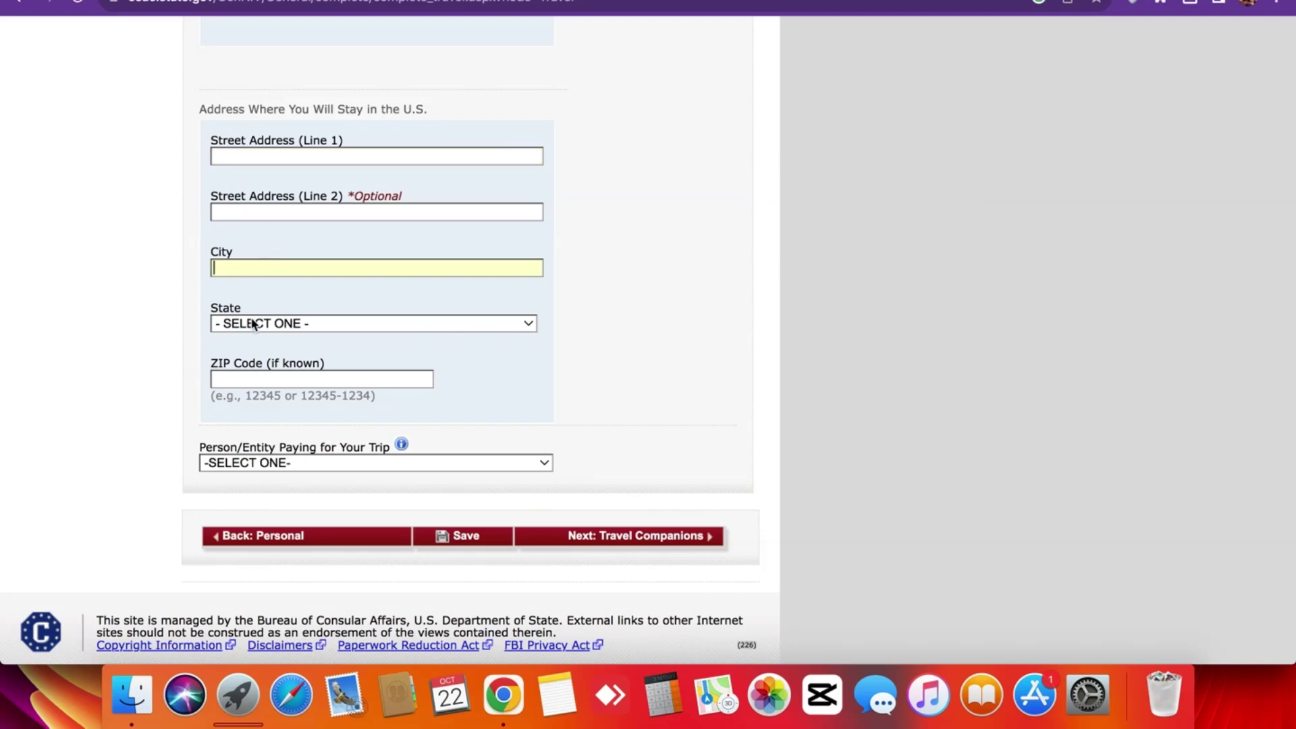
{"action": "triple_click", "coordinate": [214, 445]}
{"action": "left_click", "coordinate": [213, 446]}
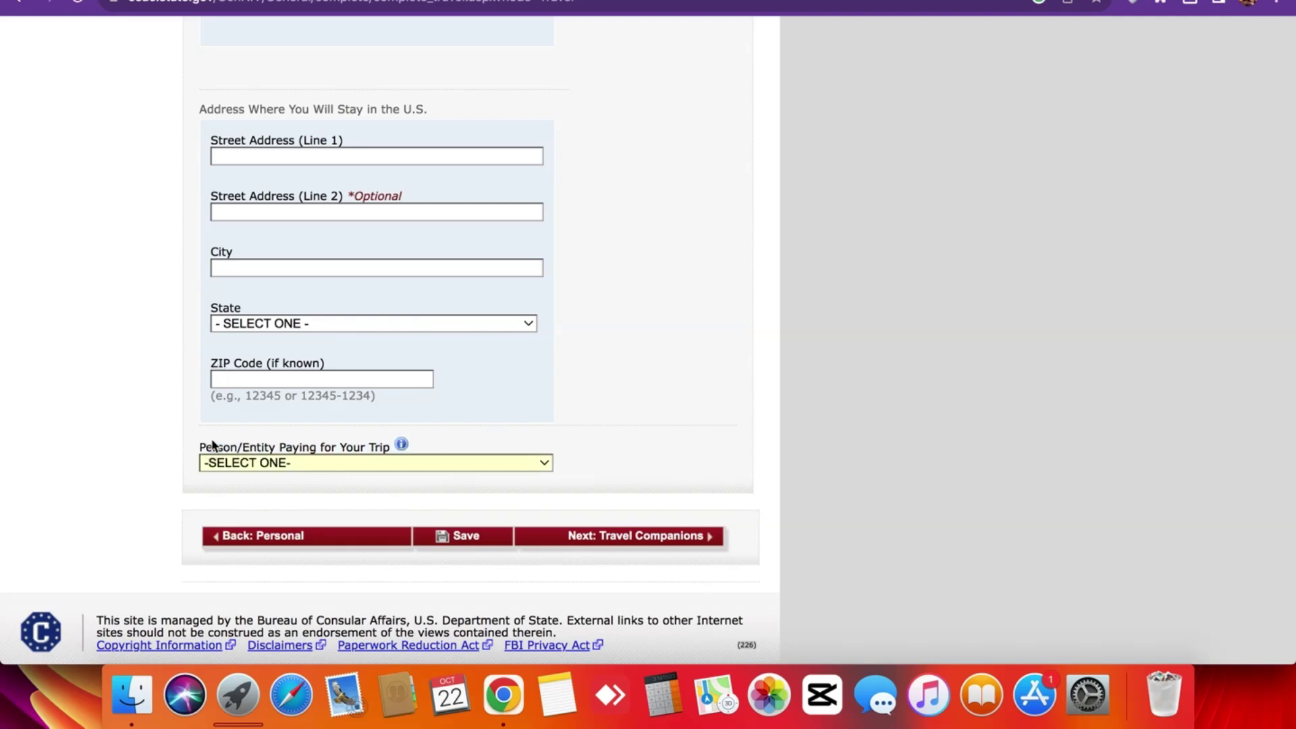
{"action": "scroll", "coordinate": [213, 445], "scroll_direction": "up", "scroll_amount": 2}
{"action": "left_click", "coordinate": [275, 245]}
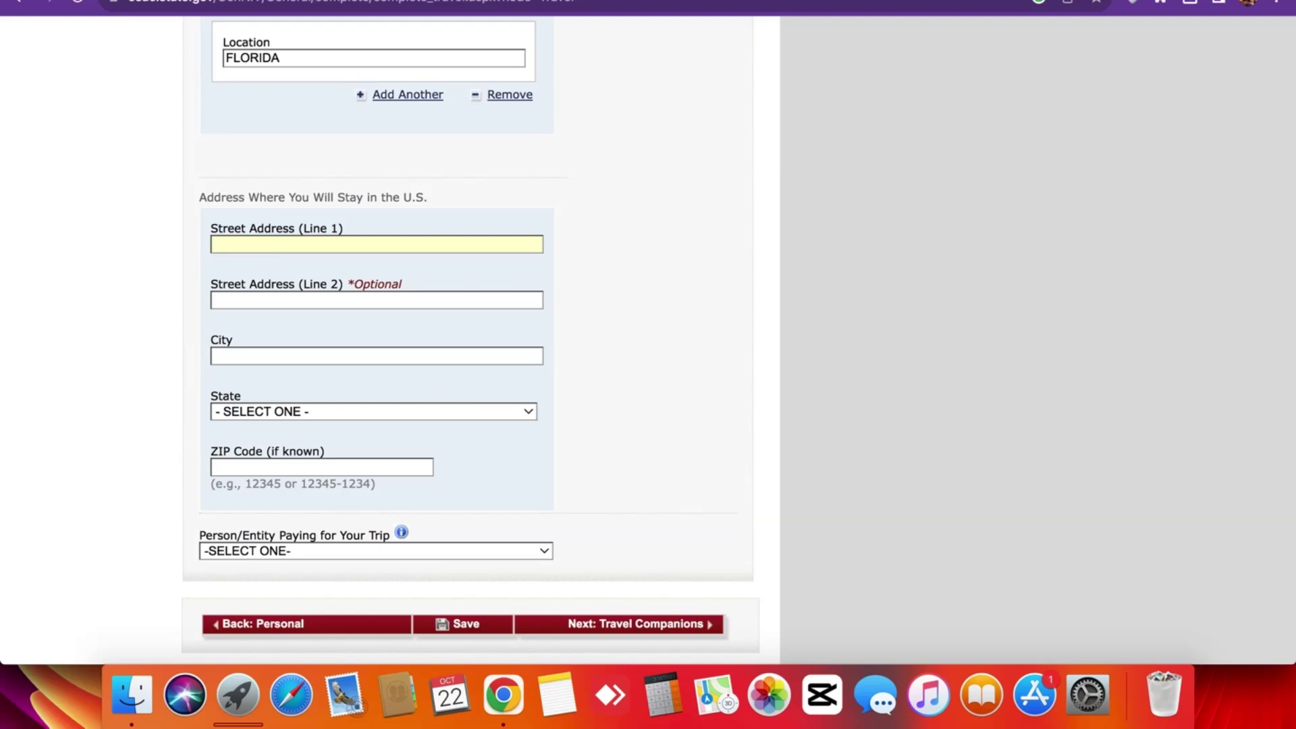
{"action": "key", "text": "super+t"}
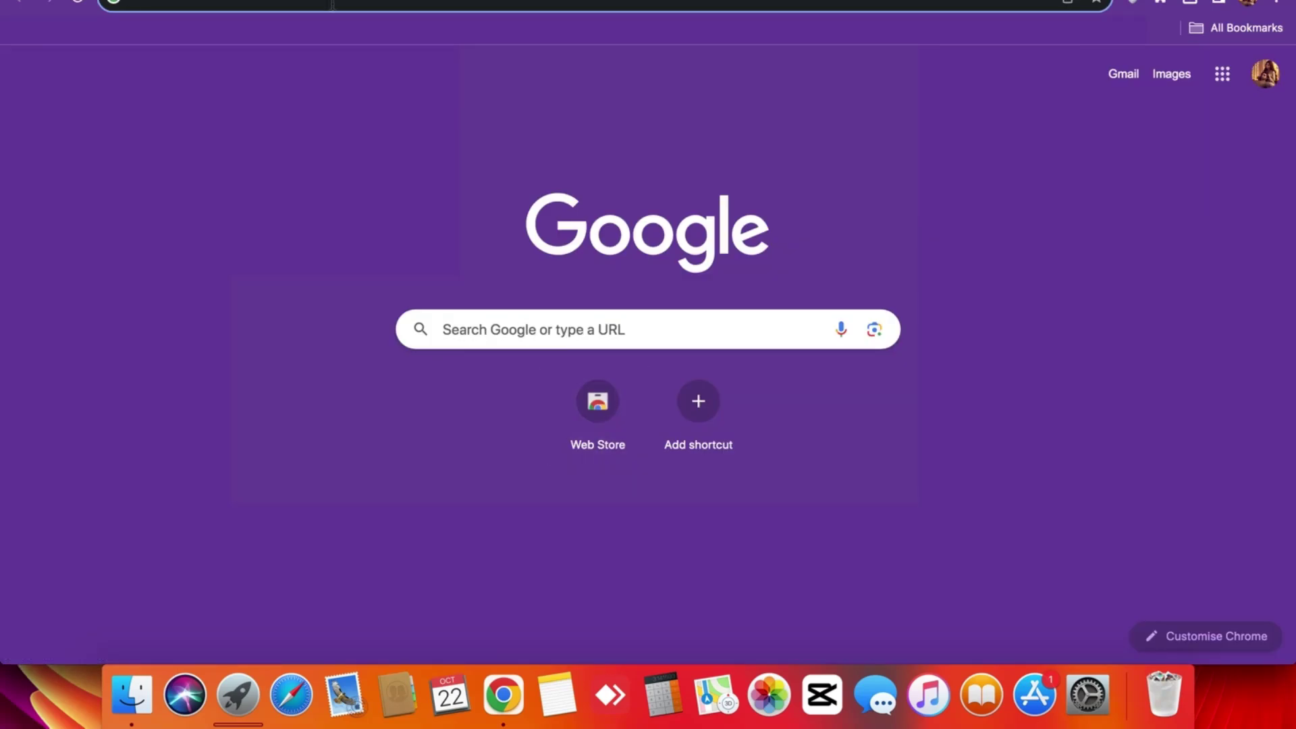
Search Google for 'new york hotels' and open the HI New York City Hostel listing.
{"action": "left_click", "coordinate": [334, 7]}
{"action": "type", "text": "new "}
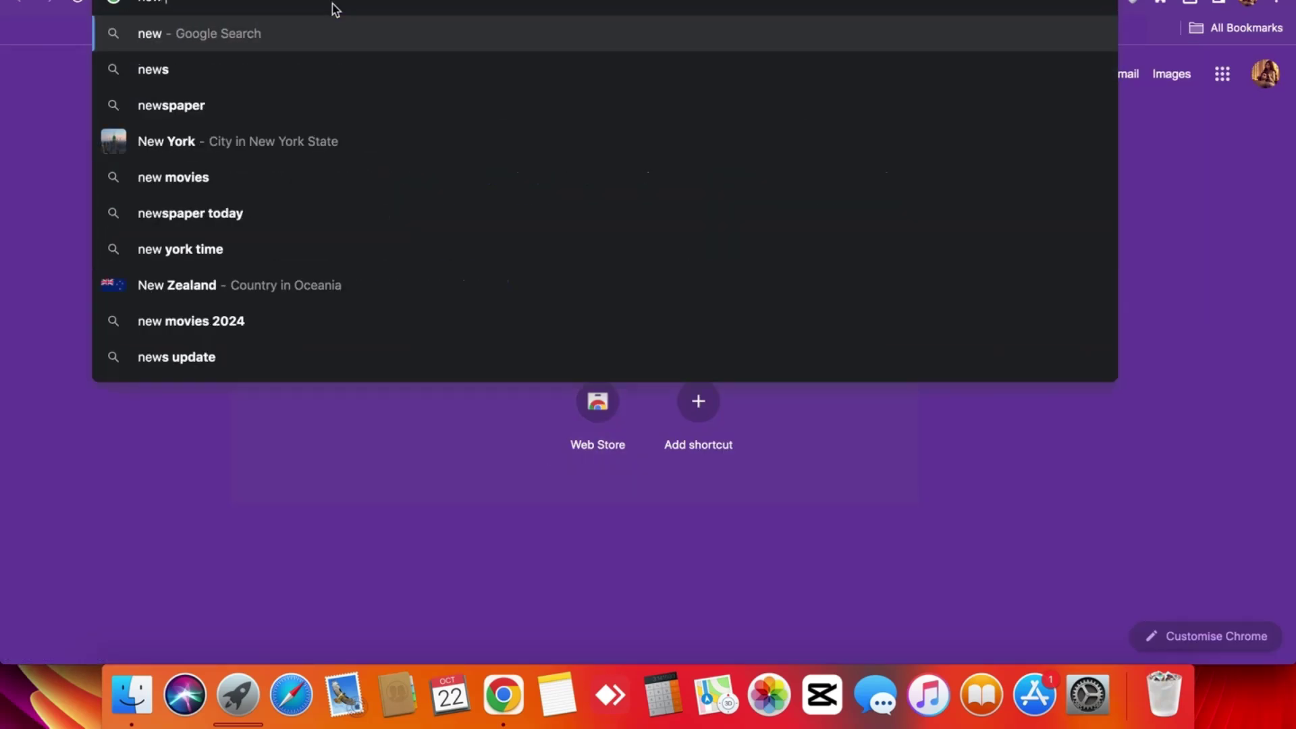
{"action": "type", "text": "york"}
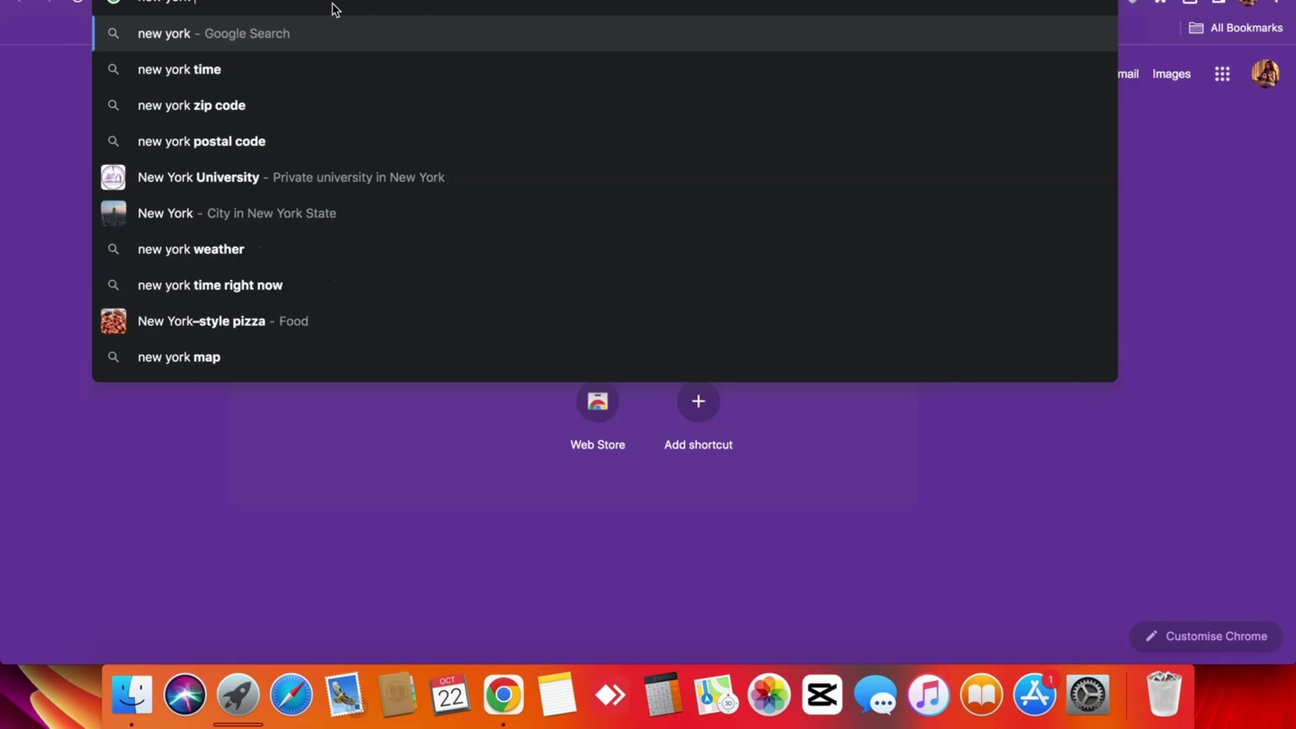
{"action": "type", "text": " hote"}
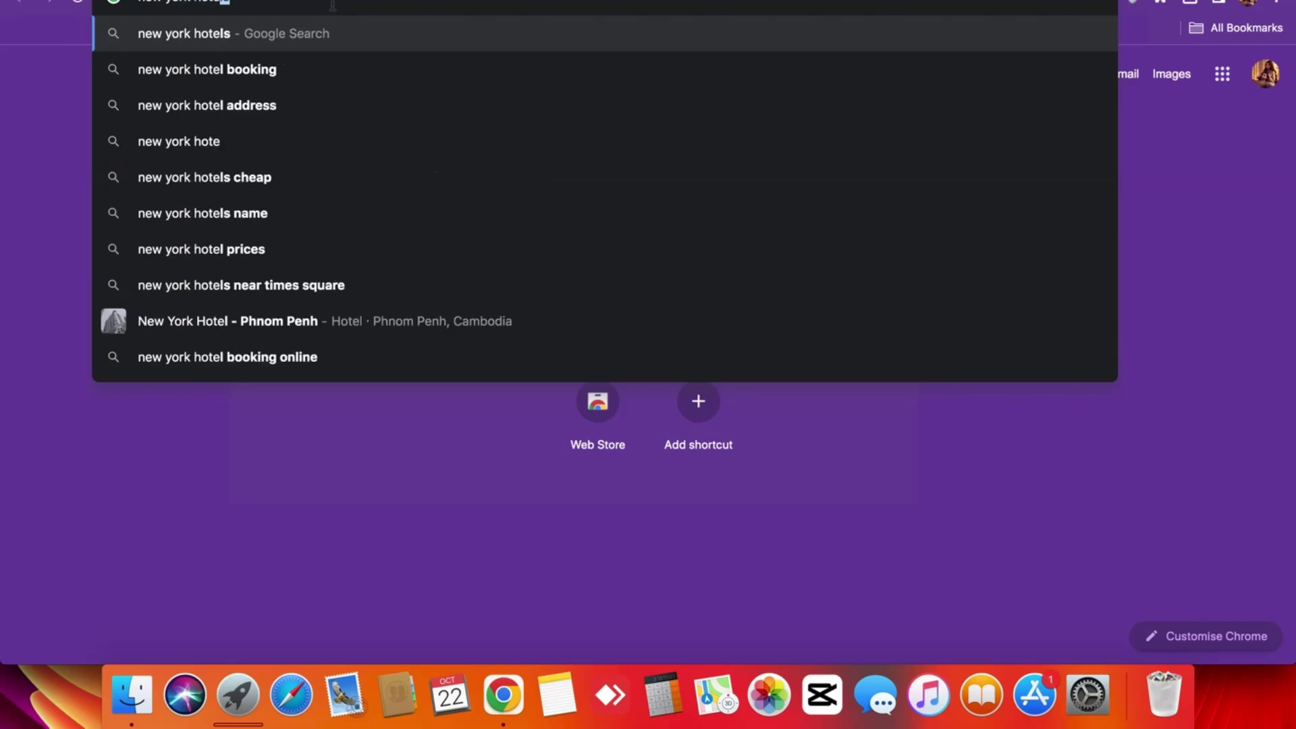
{"action": "type", "text": "ls"}
{"action": "key", "text": "Return"}
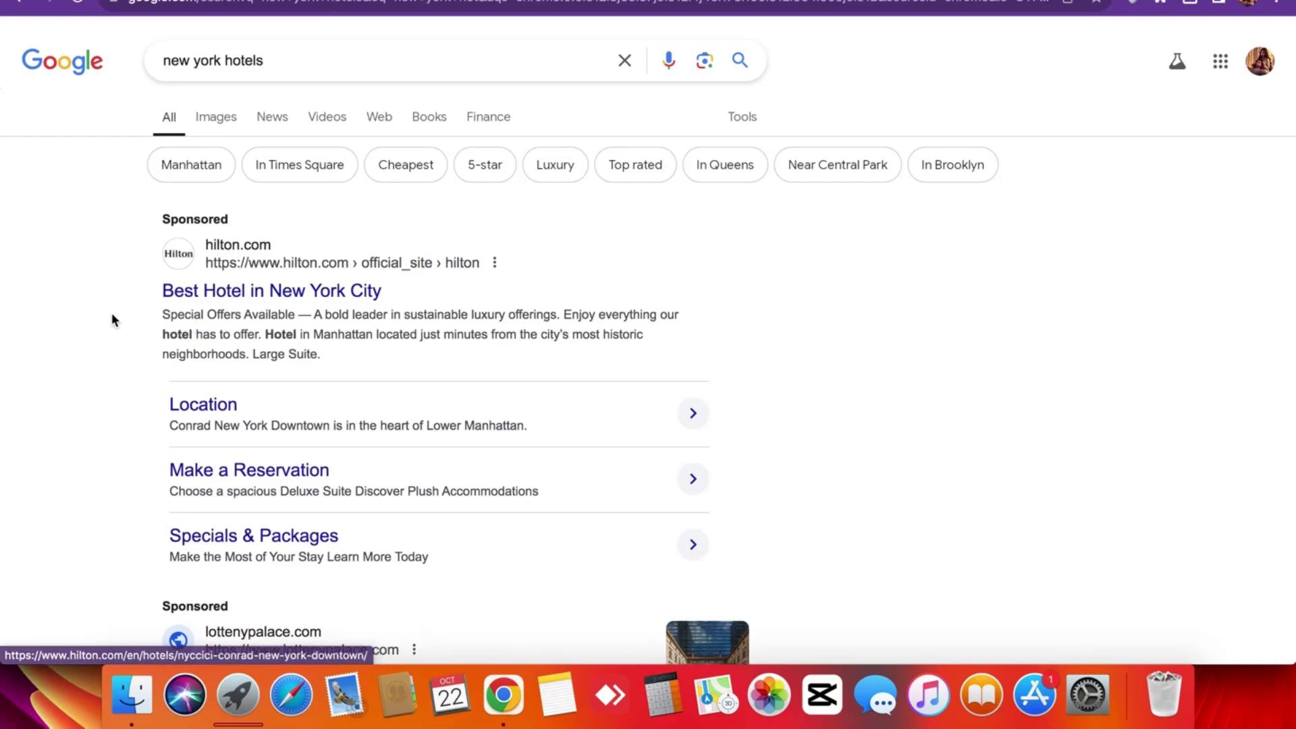
{"action": "scroll", "coordinate": [112, 316], "scroll_direction": "down", "scroll_amount": 5}
{"action": "scroll", "coordinate": [111, 314], "scroll_direction": "down", "scroll_amount": 5}
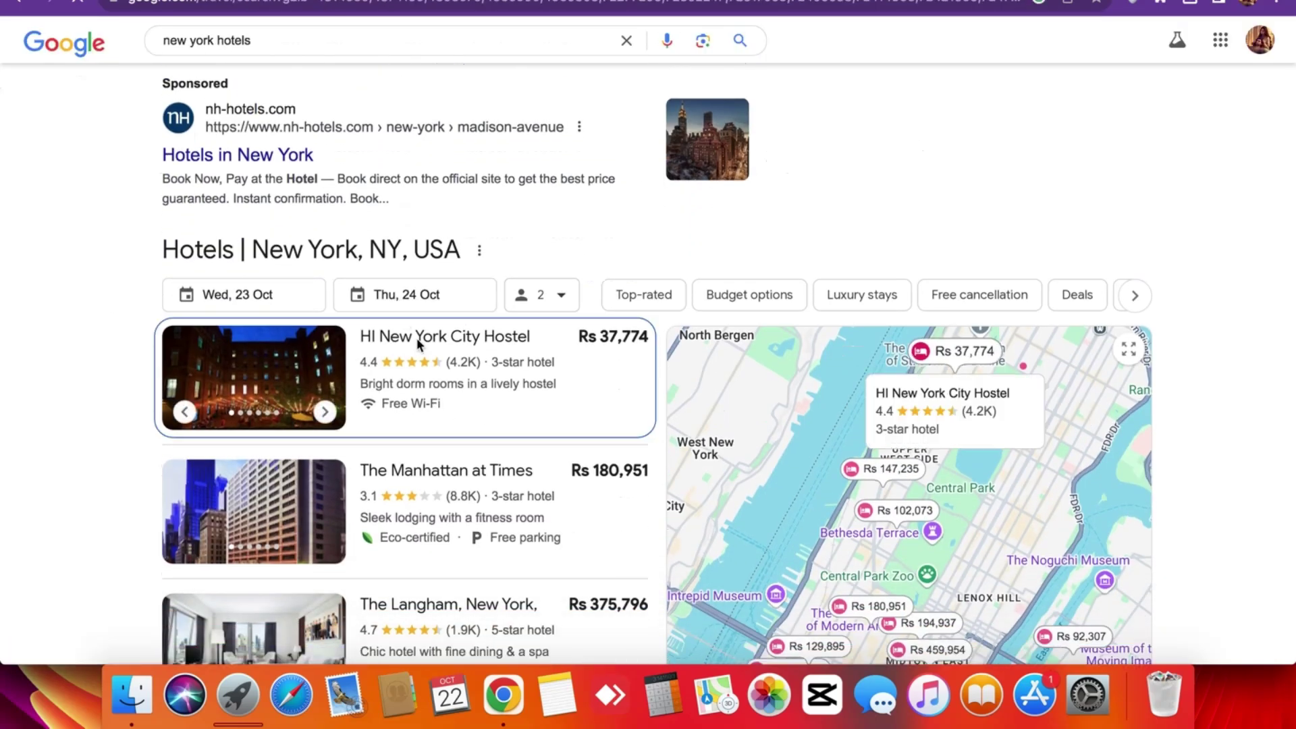
{"action": "left_click", "coordinate": [417, 340]}
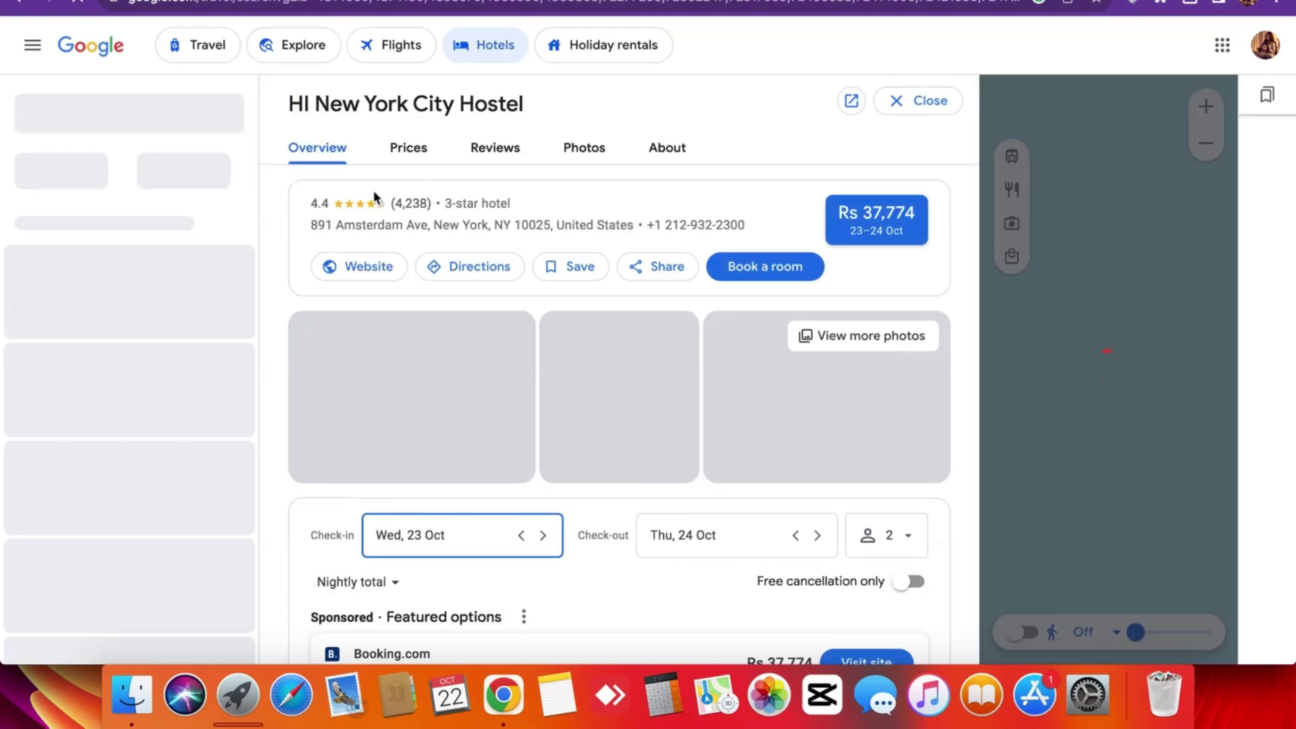
Copy the HI New York City Hostel name and return to the DS-160 tab.
{"action": "triple_click", "coordinate": [523, 103]}
{"action": "double_click", "coordinate": [520, 97]}
{"action": "triple_click", "coordinate": [521, 97]}
{"action": "right_click", "coordinate": [520, 96]}
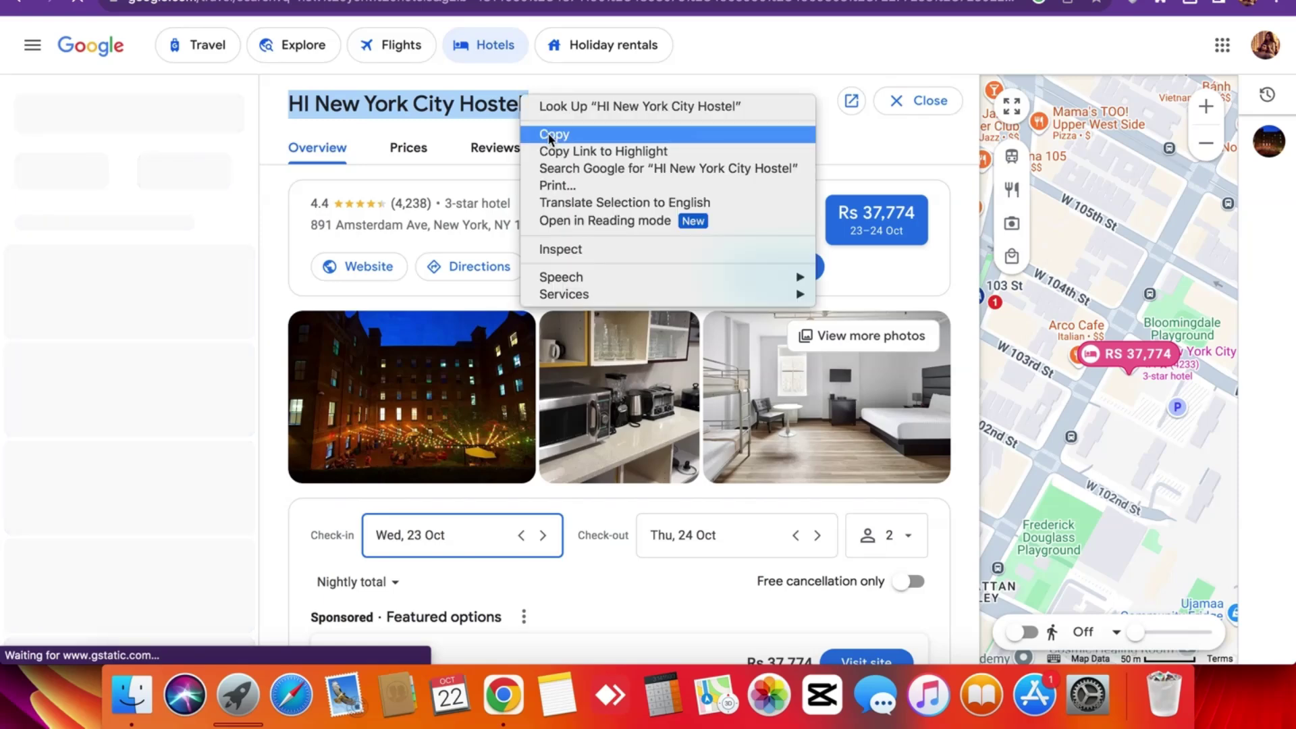
{"action": "left_click", "coordinate": [549, 132]}
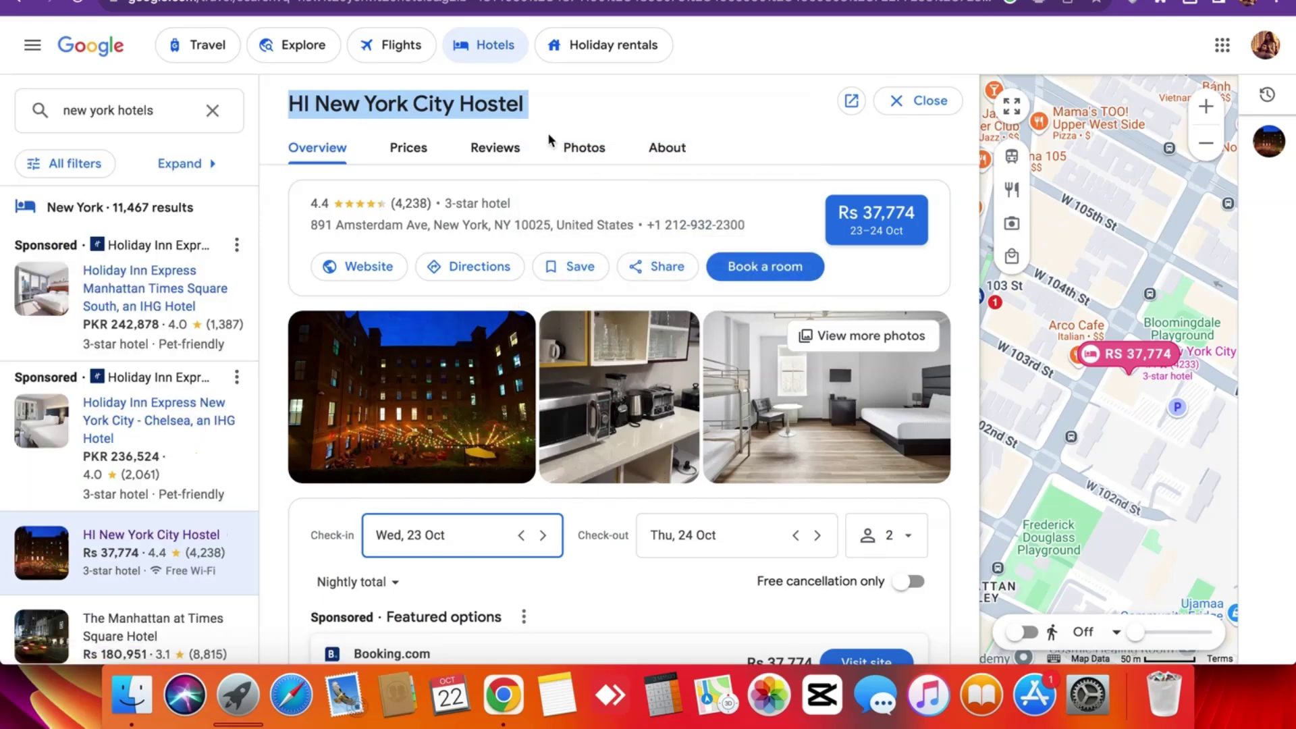
{"action": "right_click", "coordinate": [497, 103]}
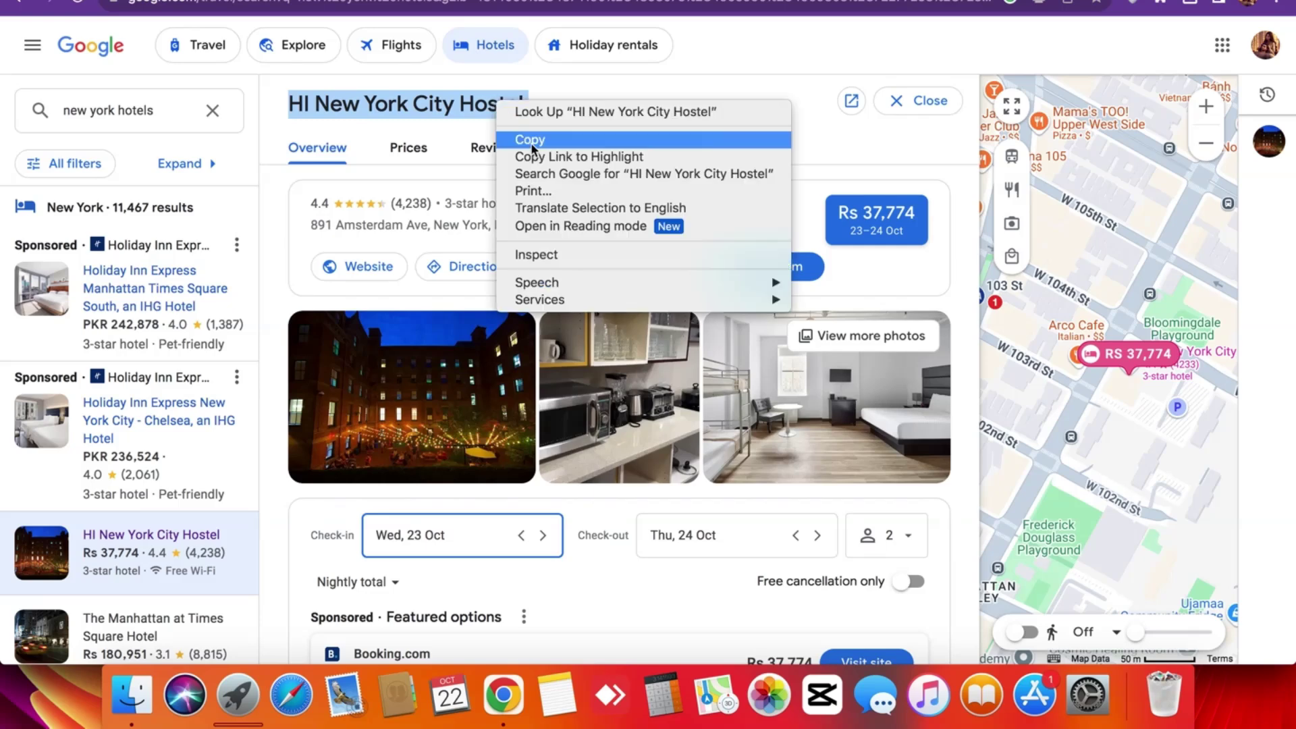
{"action": "left_click", "coordinate": [533, 144]}
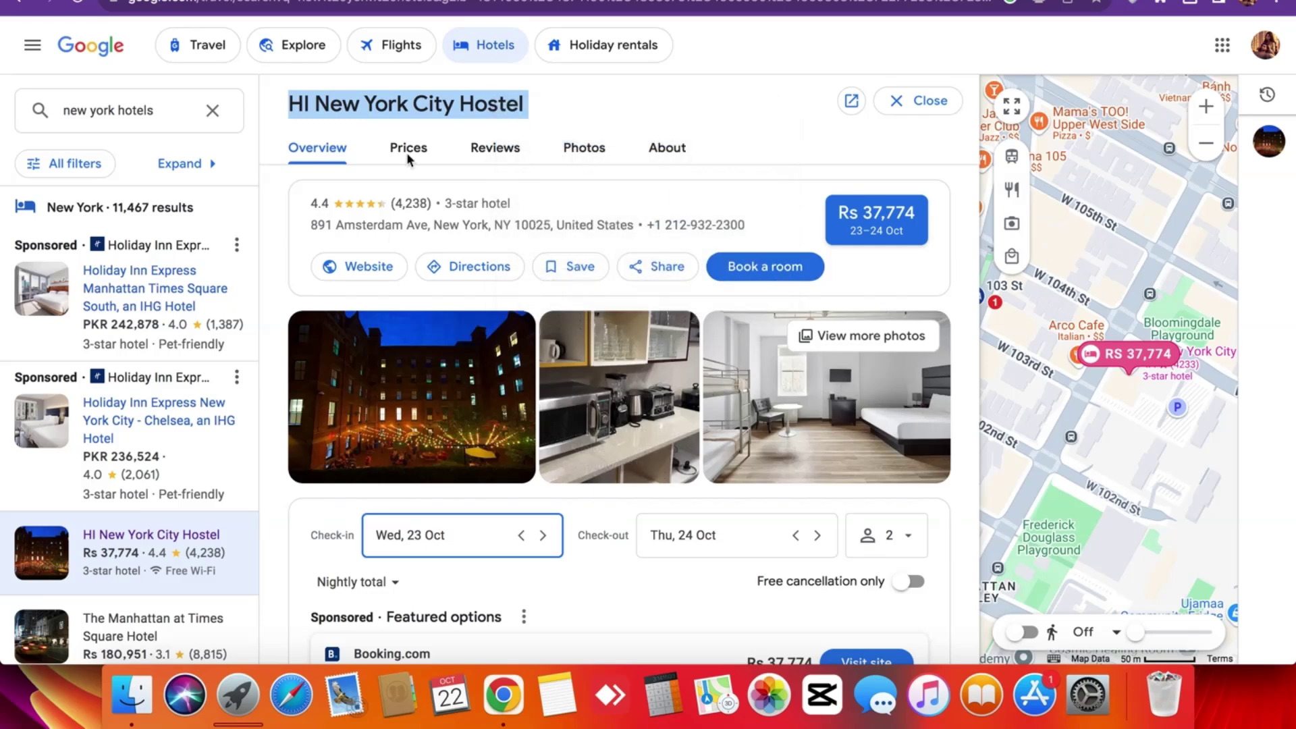
{"action": "right_click", "coordinate": [451, 94]}
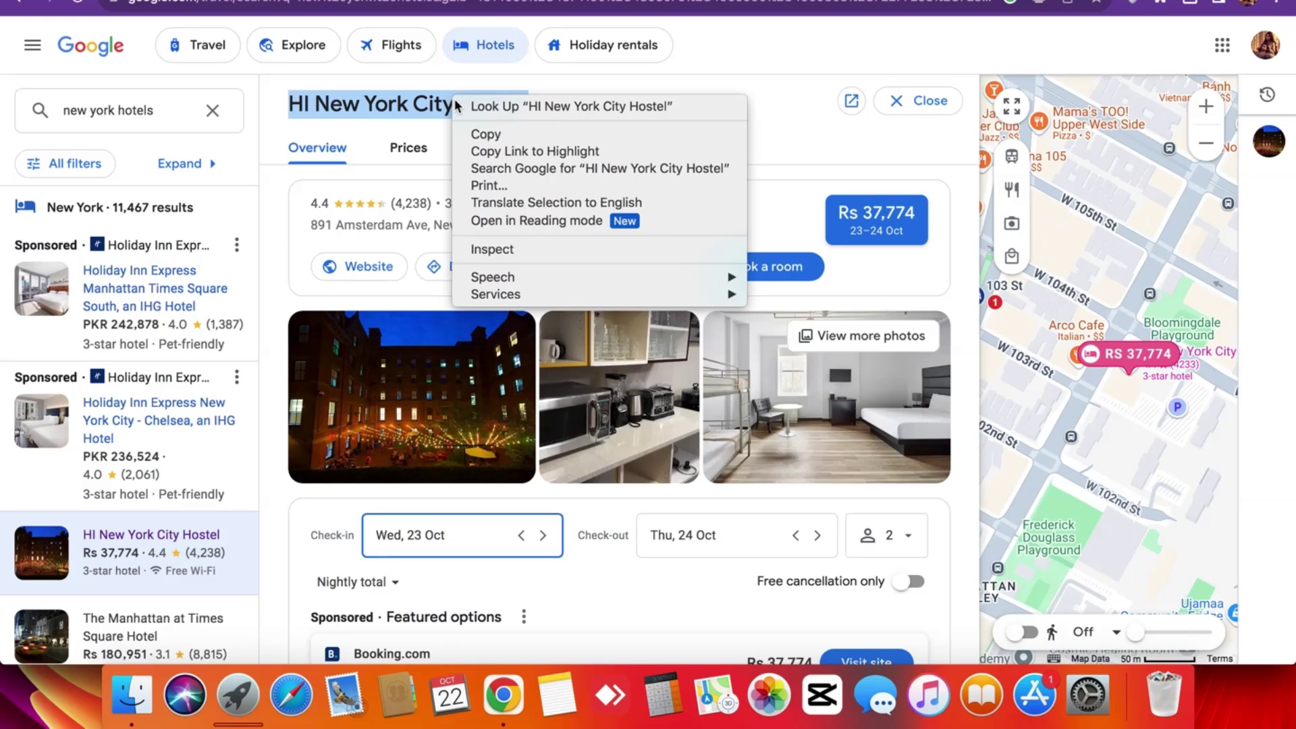
{"action": "left_click", "coordinate": [486, 134]}
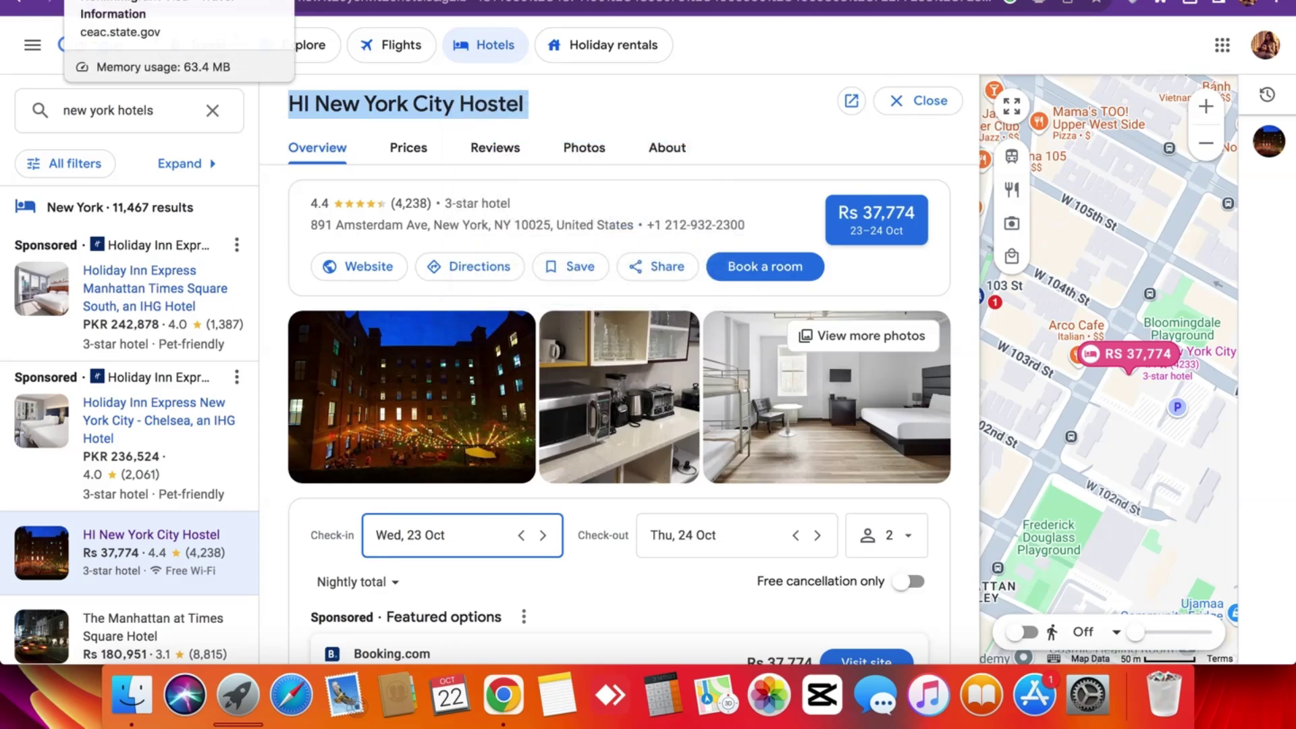
{"action": "left_click", "coordinate": [162, 1]}
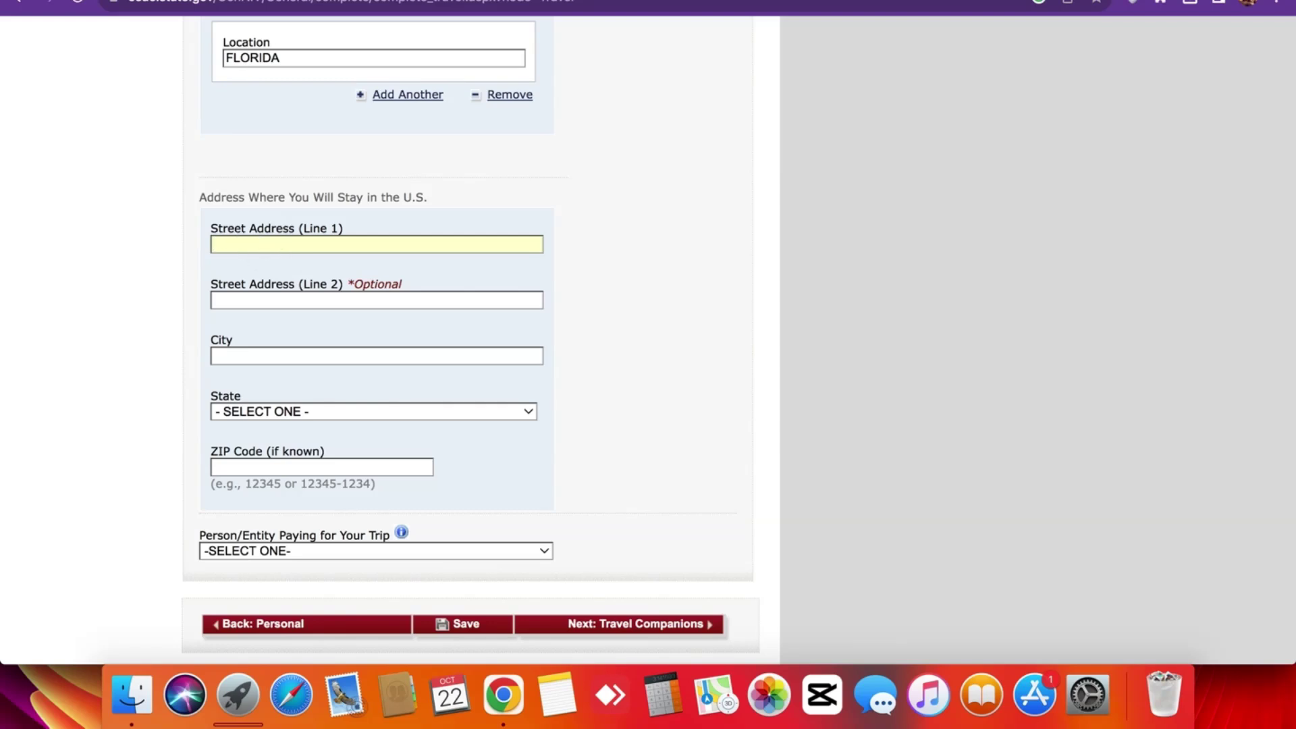
Copy the hostel's street address, 891 Amsterdam Ave, into Street Address Line 1.
{"action": "left_click", "coordinate": [613, 0]}
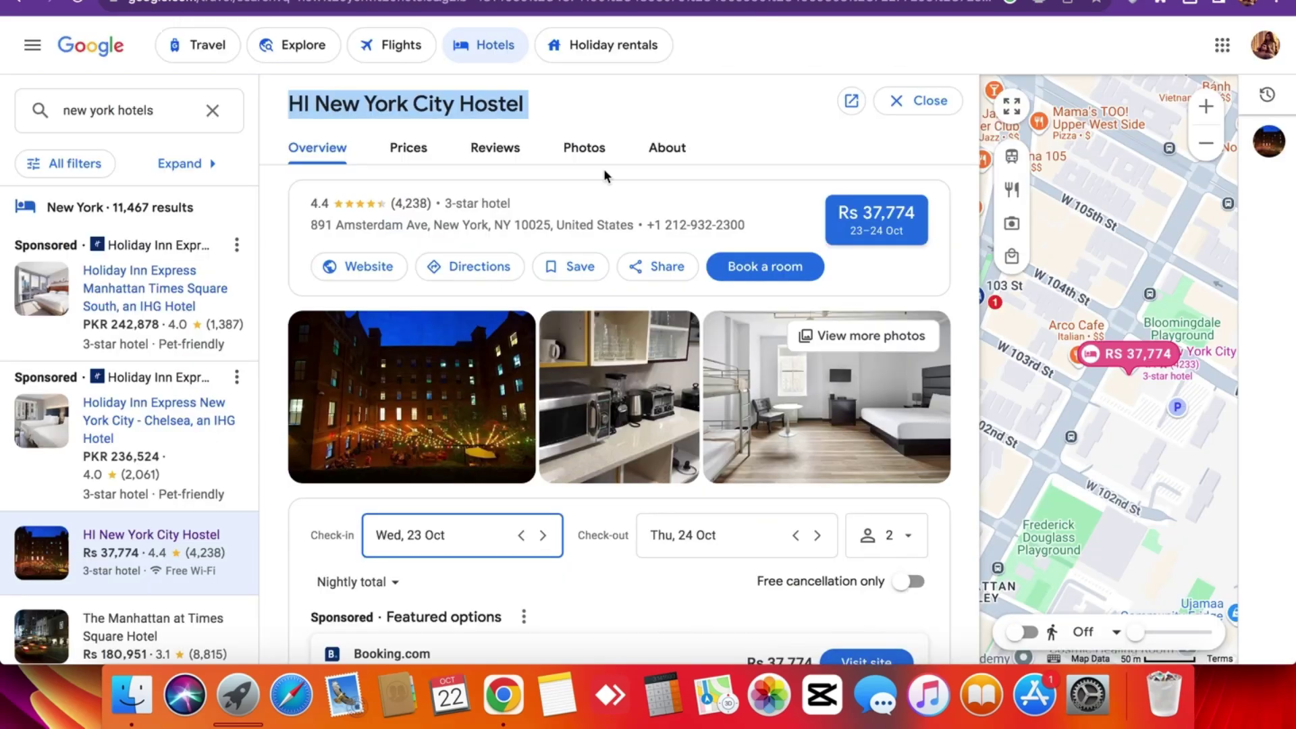
{"action": "triple_click", "coordinate": [310, 225]}
{"action": "left_click", "coordinate": [307, 225]}
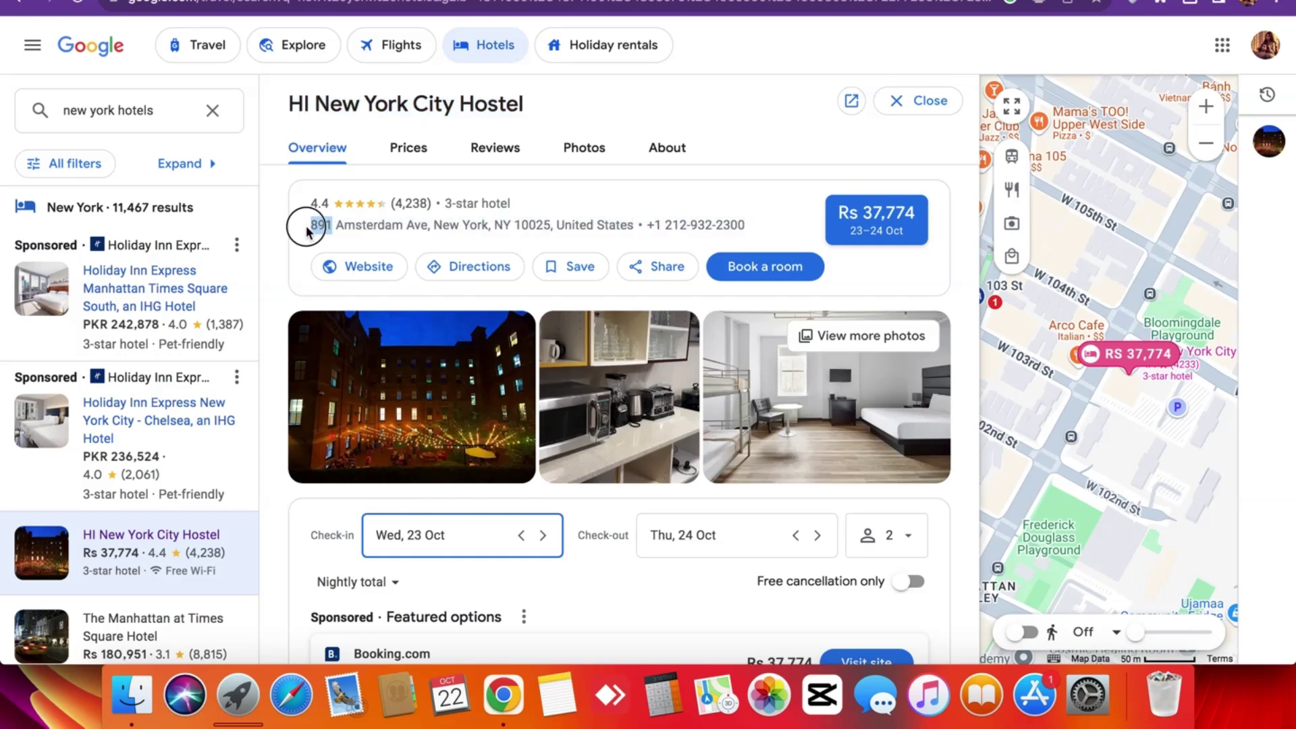
{"action": "left_click_drag", "start_coordinate": [307, 225], "coordinate": [492, 224]}
{"action": "key", "text": "super+c"}
{"action": "key", "text": "ctrl+Tab"}
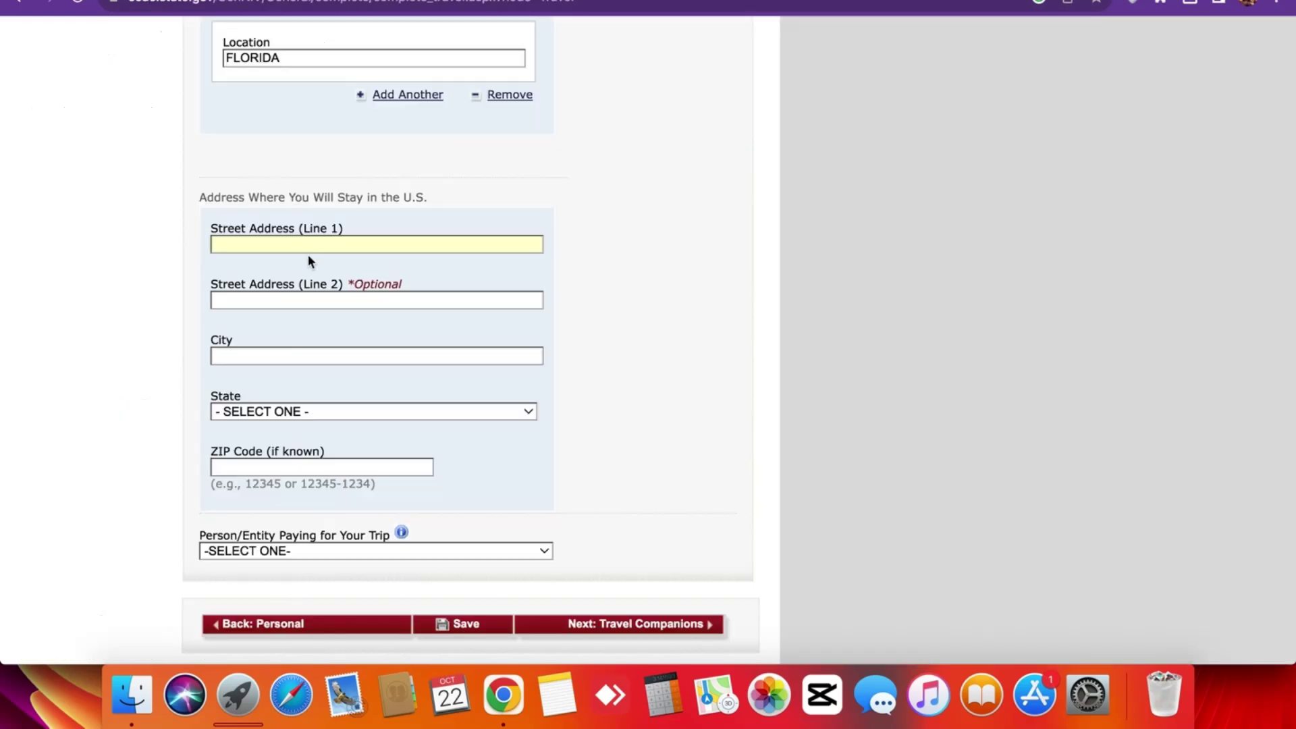
{"action": "key", "text": "super+v"}
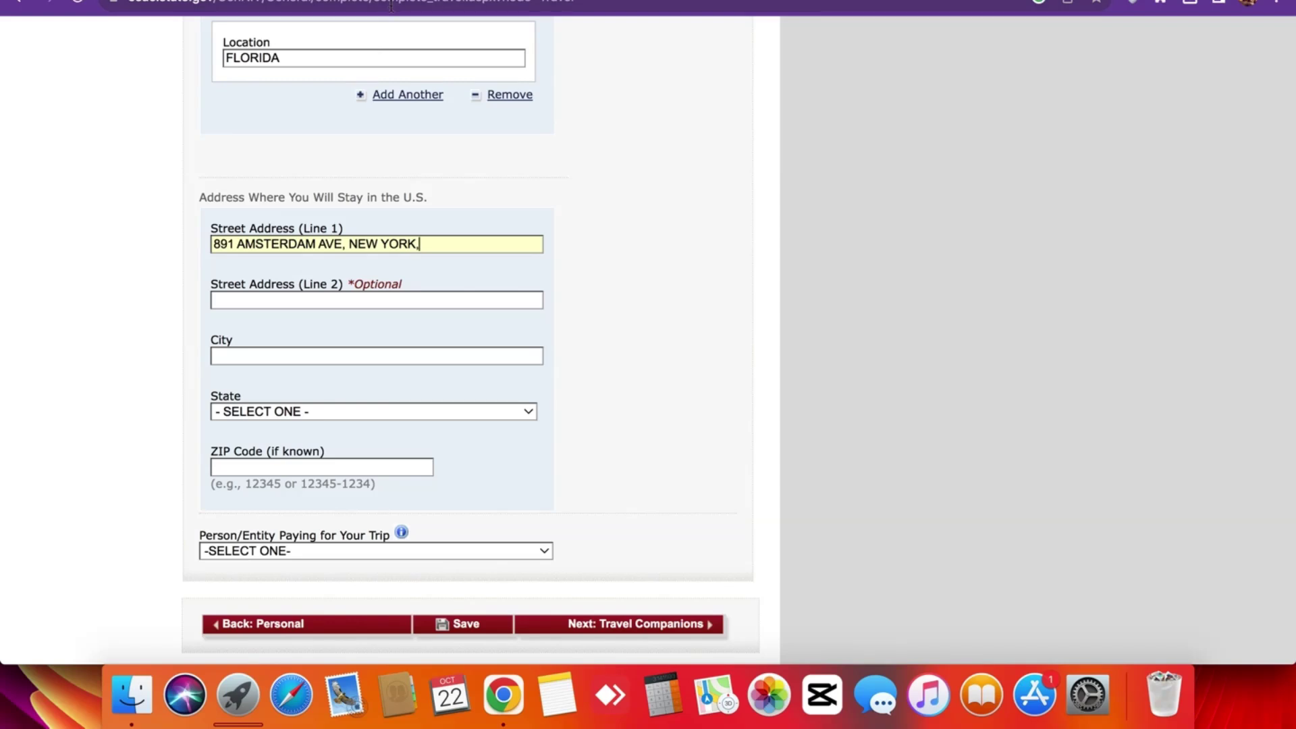
Copy New York from the hostel listing into the City field.
{"action": "key", "text": "ctrl+shift+Tab"}
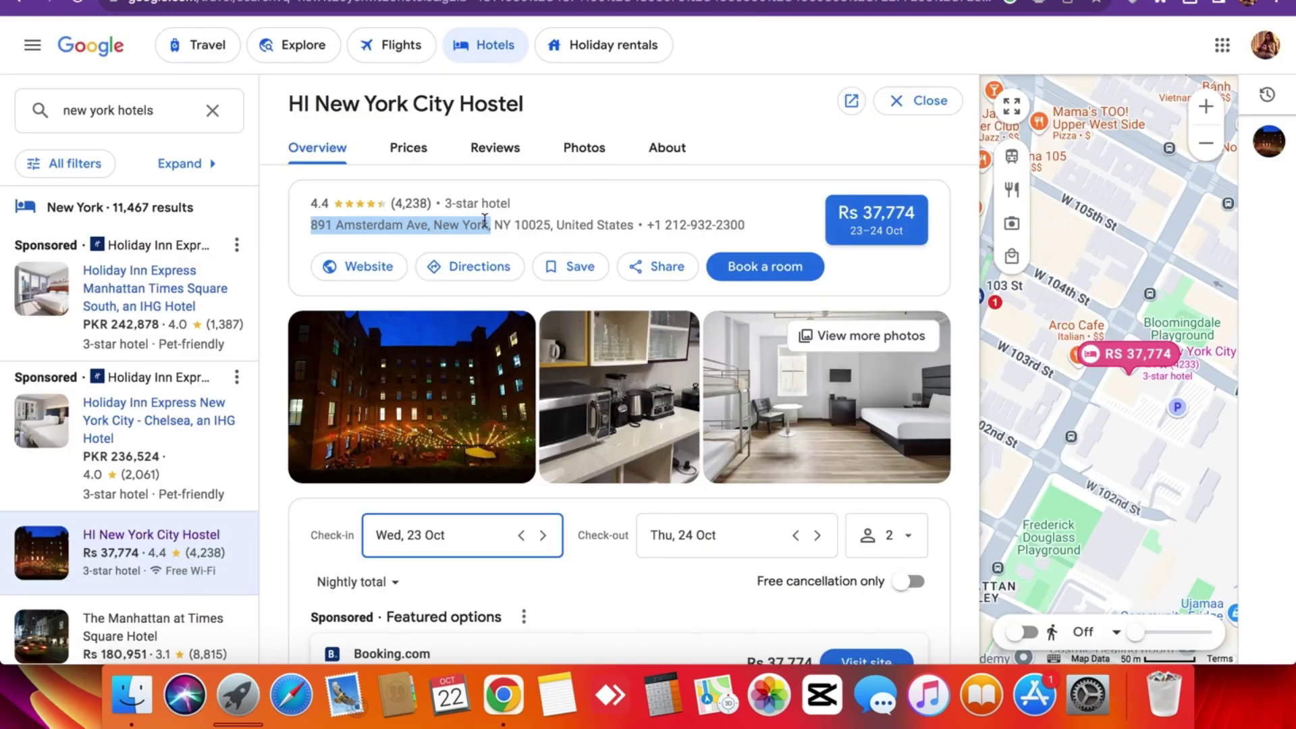
{"action": "left_click", "coordinate": [485, 223]}
{"action": "left_click", "coordinate": [433, 225]}
{"action": "left_click_drag", "start_coordinate": [433, 225], "coordinate": [486, 225]}
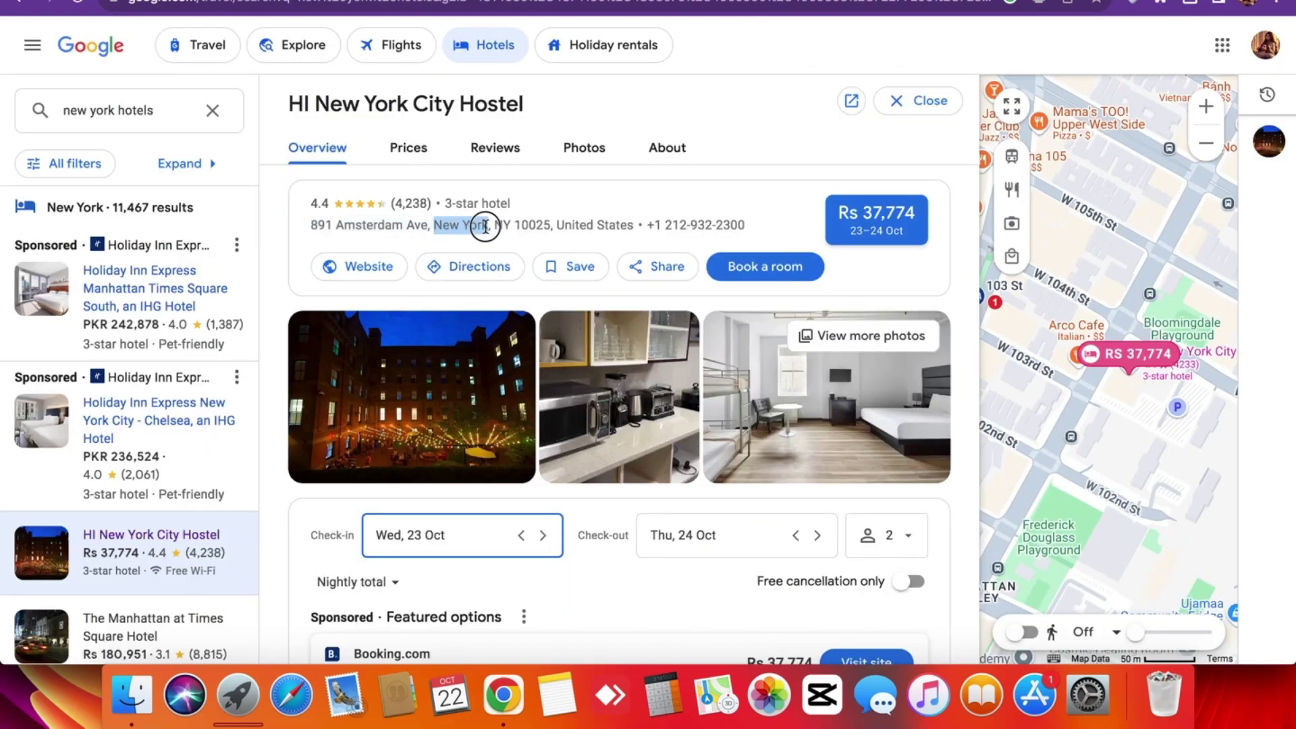
{"action": "key", "text": "ctrl+Tab"}
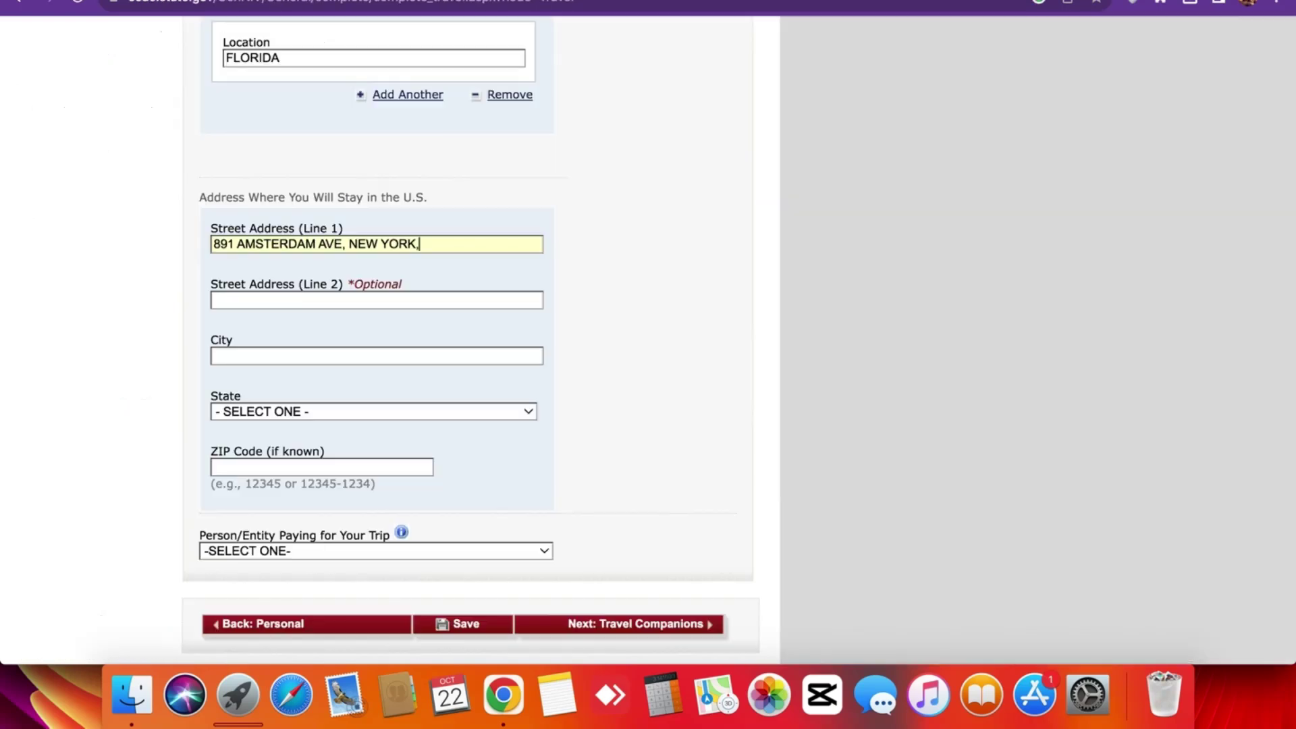
{"action": "left_click", "coordinate": [277, 356]}
{"action": "key", "text": "super+v"}
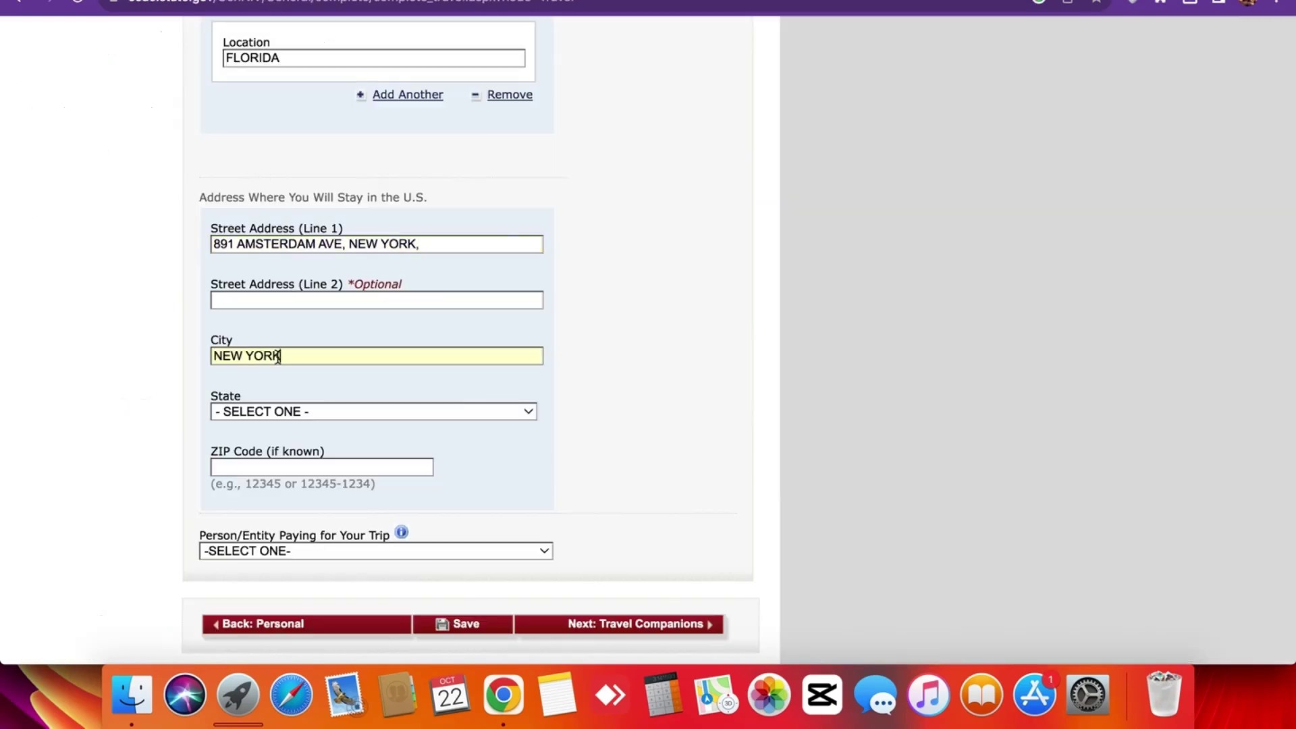
Choose NEW YORK as the stay-address state.
{"action": "left_click", "coordinate": [280, 411]}
{"action": "key", "text": "n"}
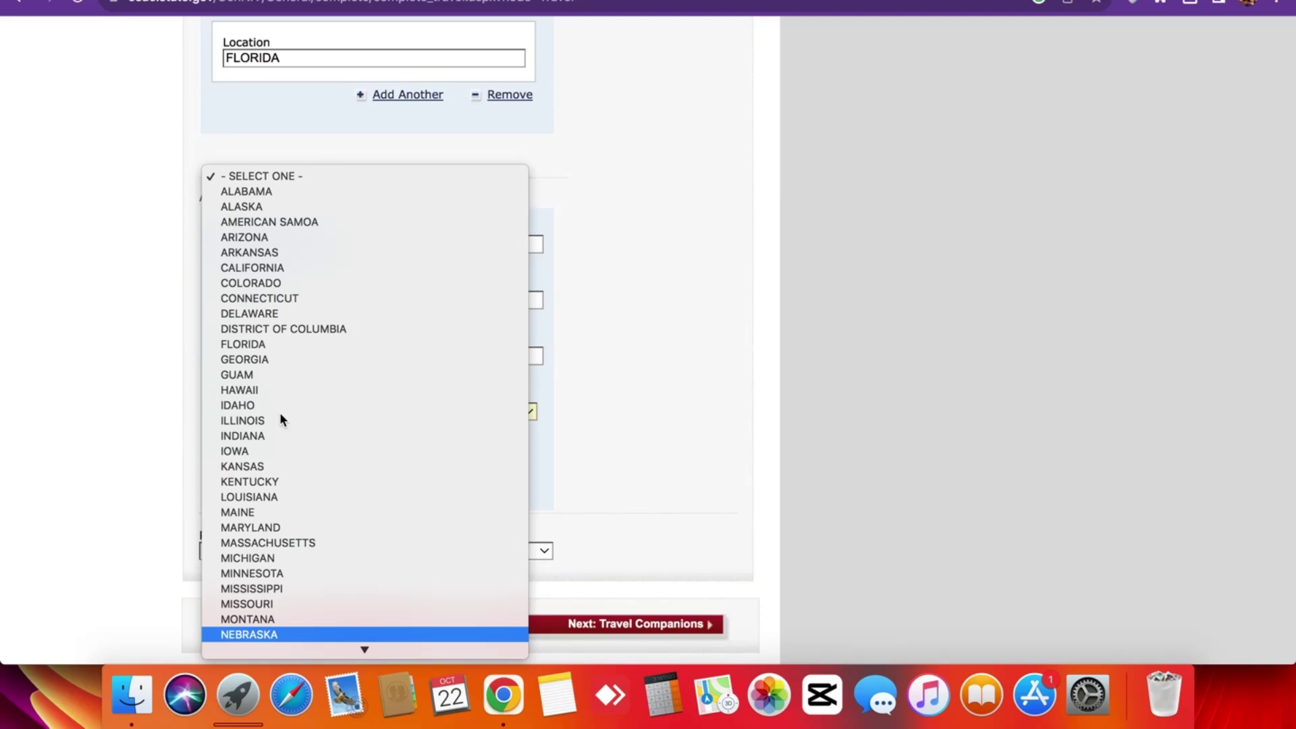
{"action": "scroll", "coordinate": [280, 414], "scroll_direction": "down", "scroll_amount": 3}
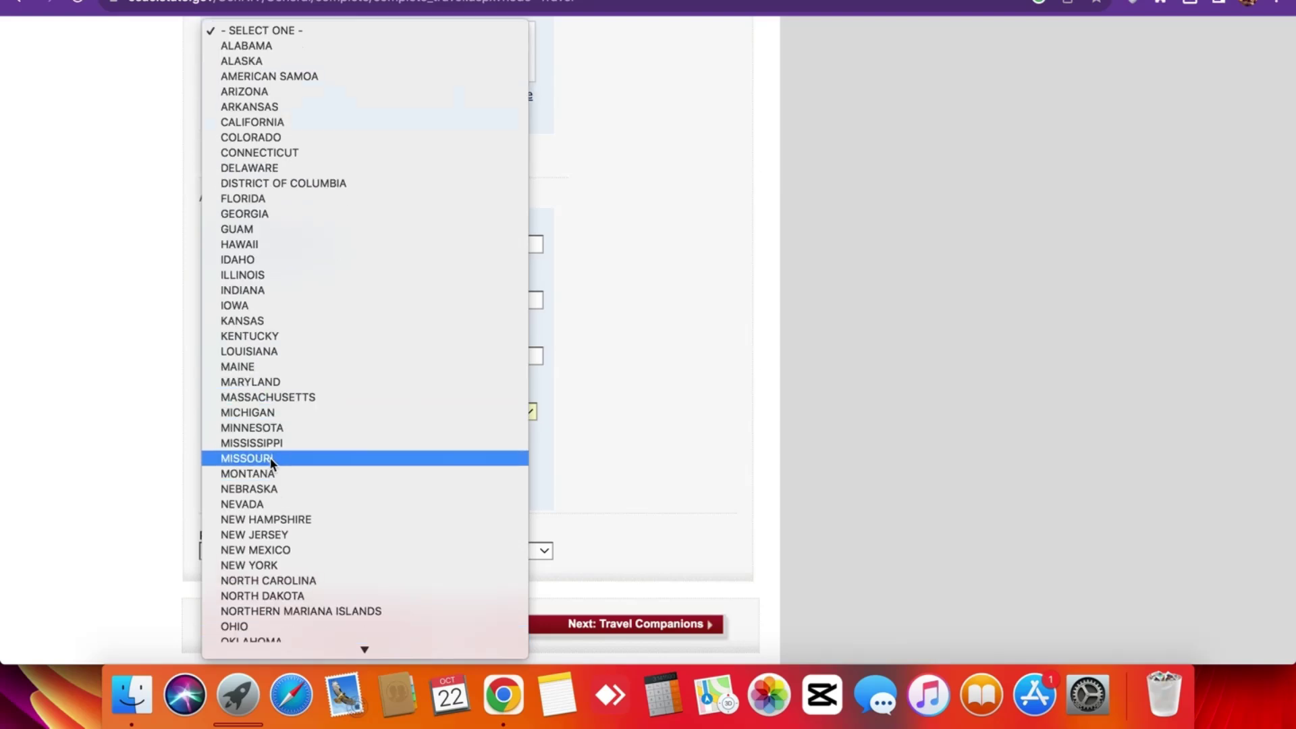
{"action": "left_click", "coordinate": [272, 565]}
{"action": "scroll", "coordinate": [216, 388], "scroll_direction": "down", "scroll_amount": 3}
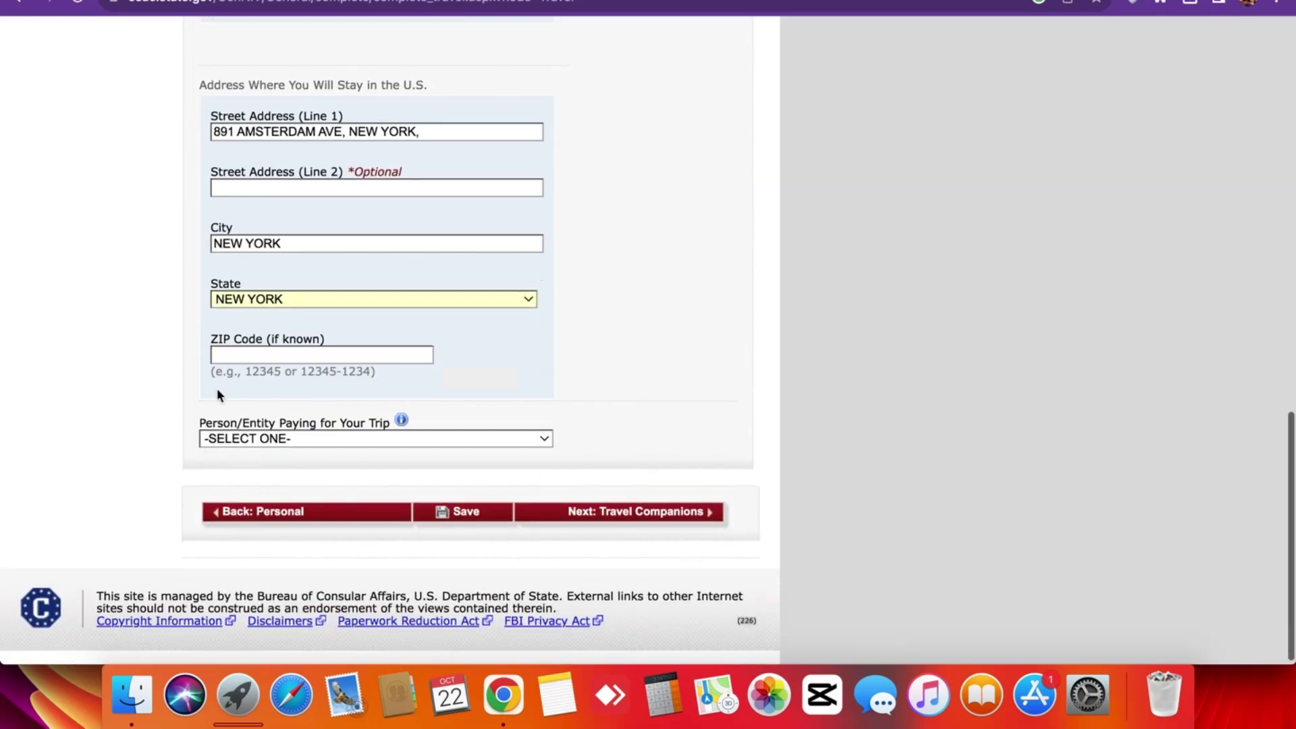
Copy ZIP code 10025 from the listing into the ZIP Code field.
{"action": "left_click", "coordinate": [432, 0]}
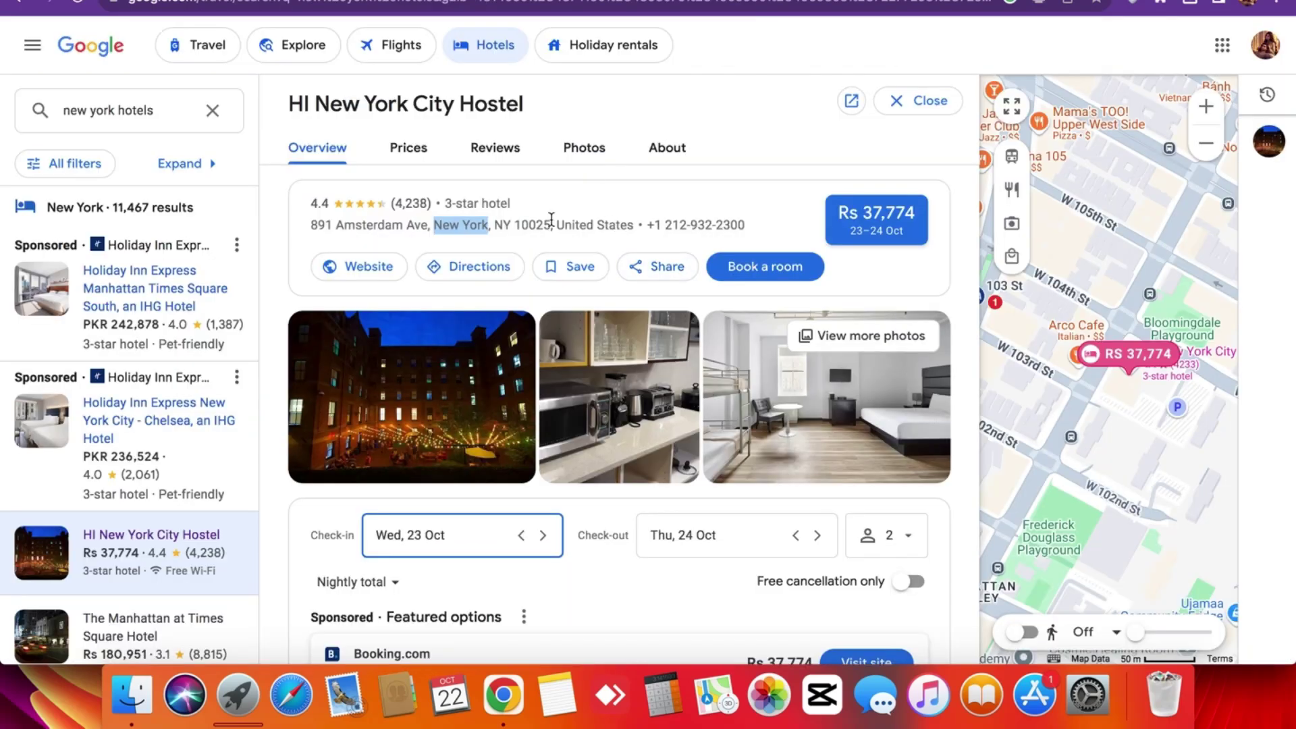
{"action": "left_click", "coordinate": [521, 225]}
{"action": "double_click", "coordinate": [522, 224]}
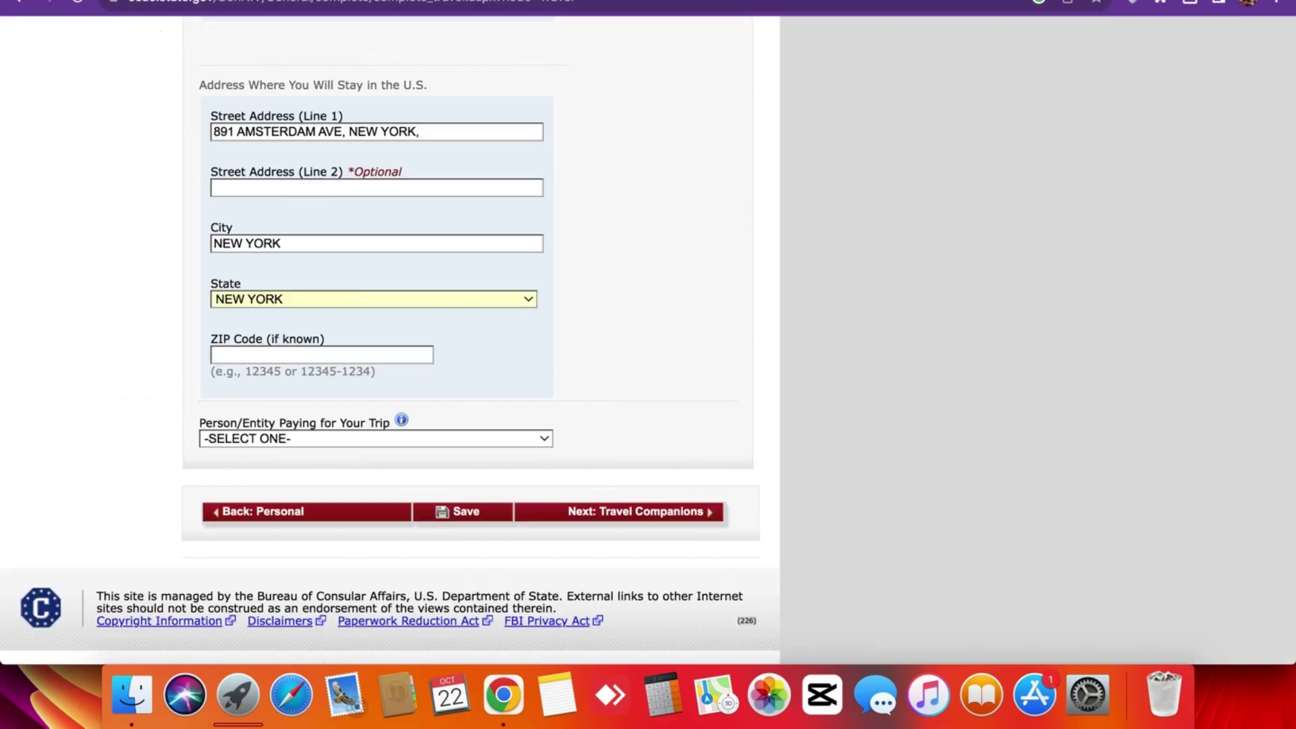
{"action": "key", "text": "ctrl+shift+Tab"}
{"action": "left_click", "coordinate": [297, 354]}
{"action": "key", "text": "ctrl+v"}
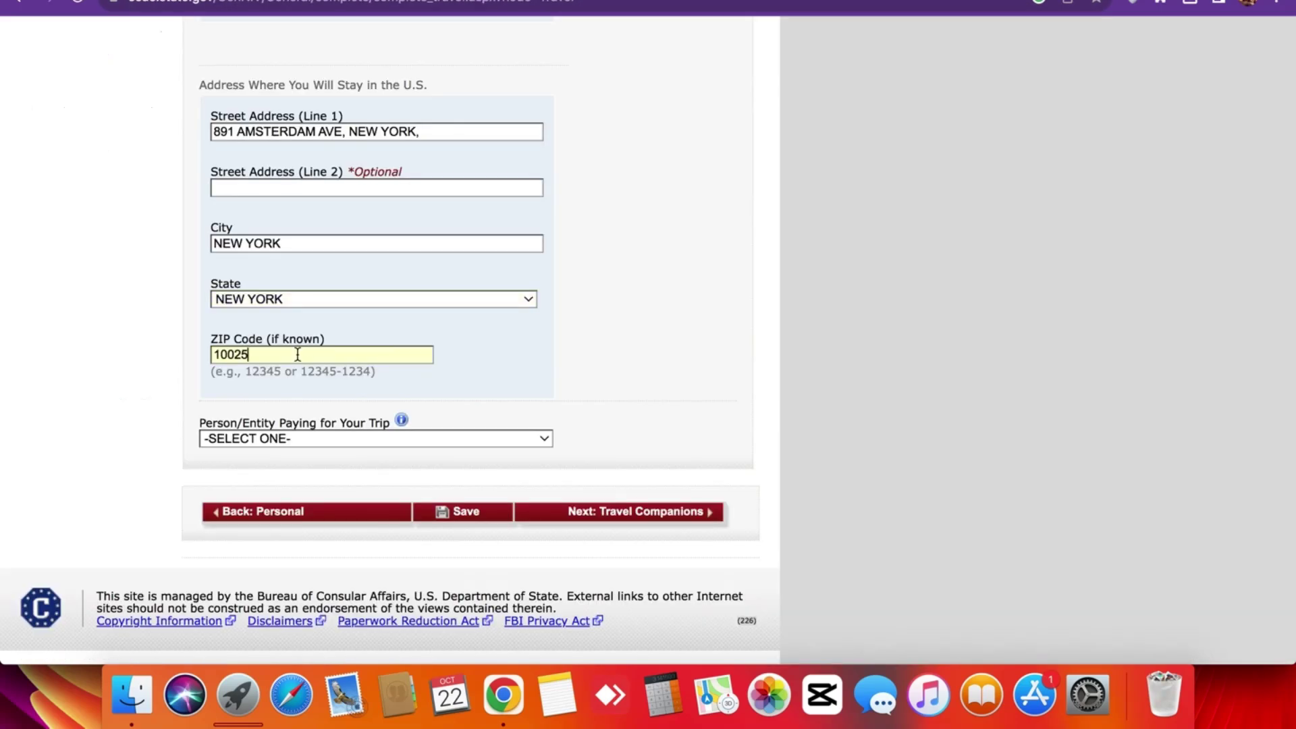
Set the trip payer to SELF and save the Travel page.
{"action": "left_click", "coordinate": [298, 438]}
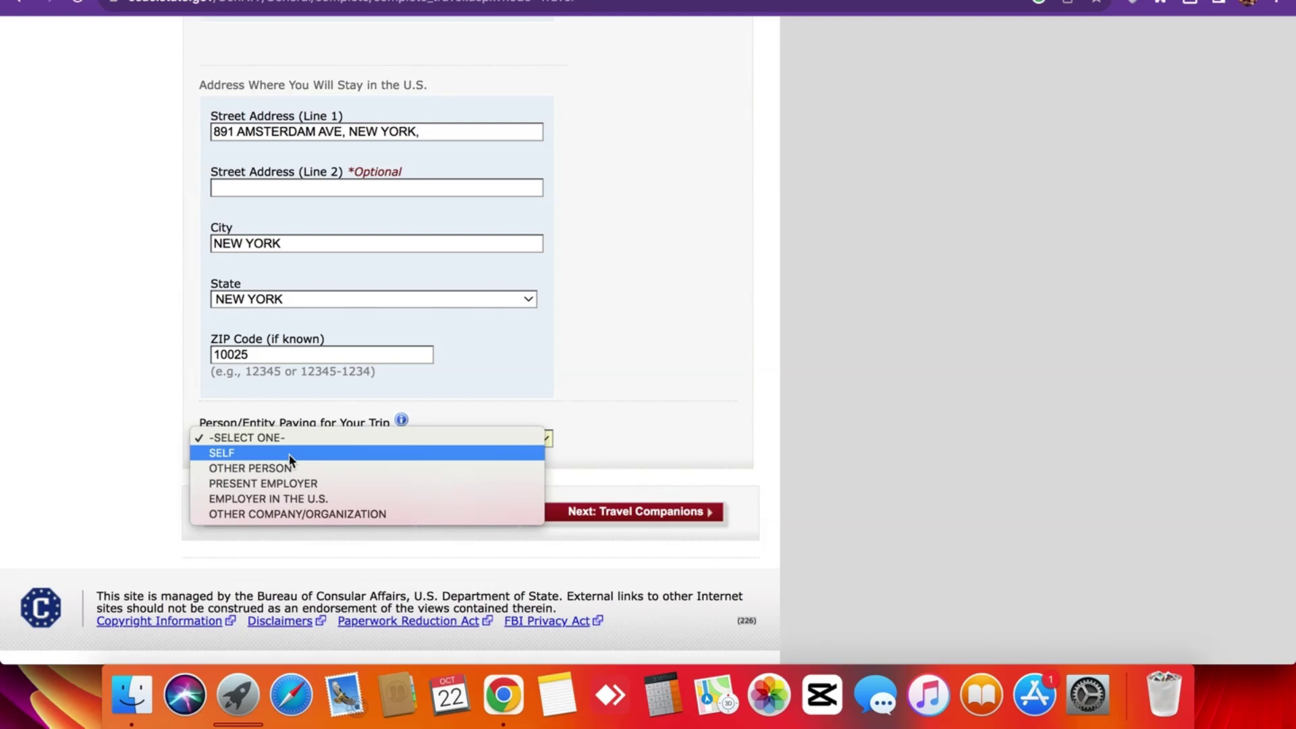
{"action": "left_click", "coordinate": [290, 455]}
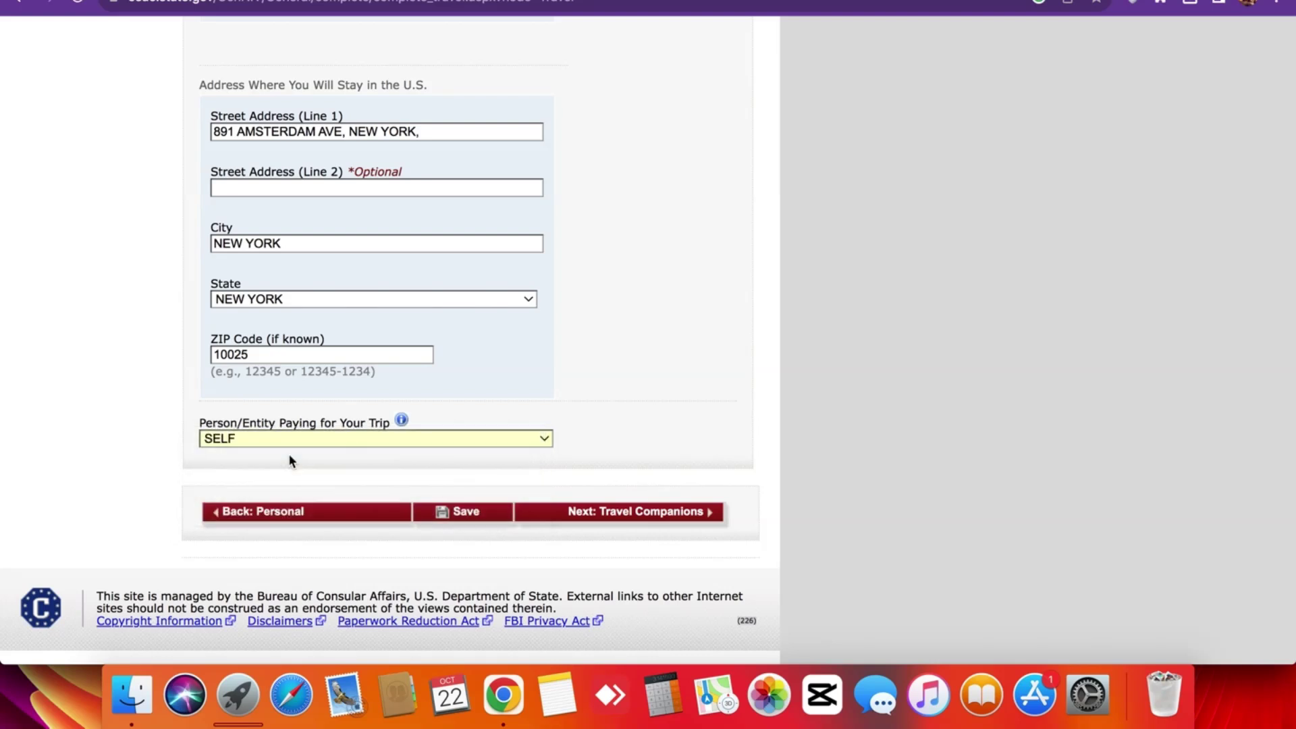
{"action": "left_click", "coordinate": [451, 514]}
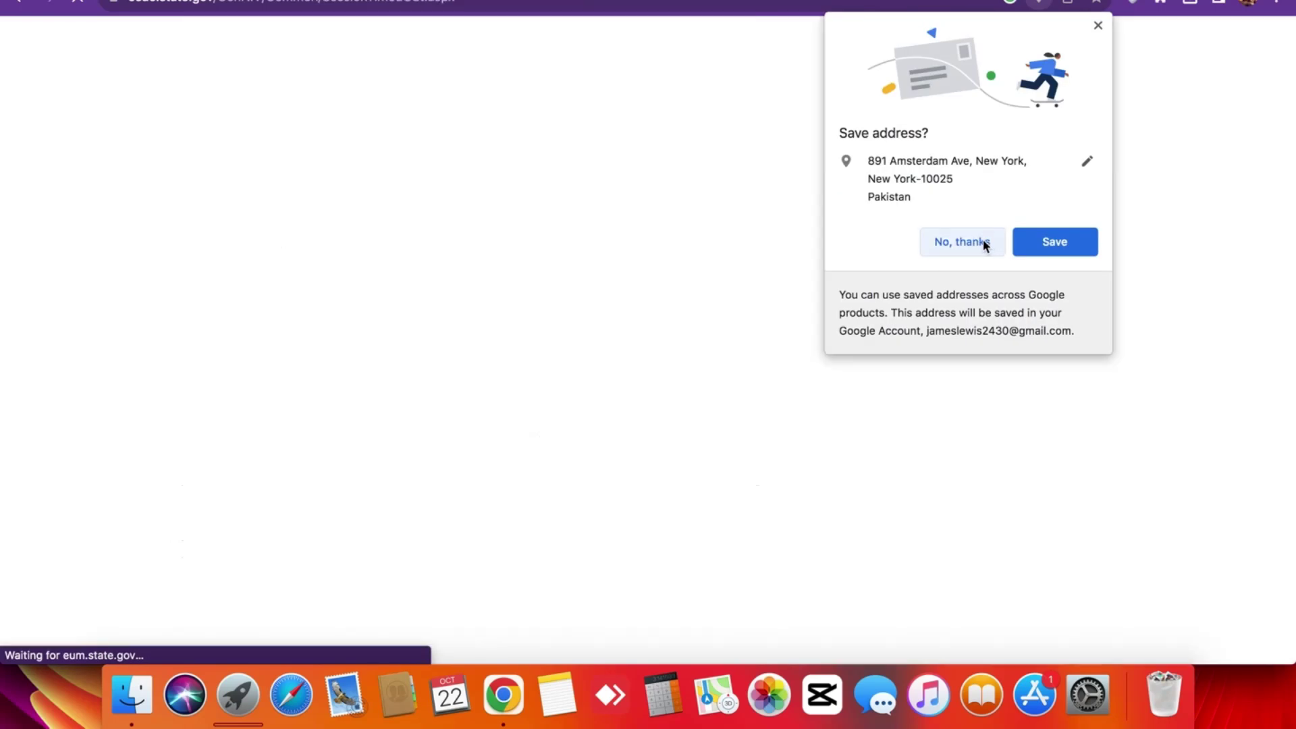
Dismiss Chrome's save-address popup and try continuing to Travel Companions.
{"action": "left_click", "coordinate": [985, 245]}
{"action": "scroll", "coordinate": [487, 264], "scroll_direction": "up", "scroll_amount": 10}
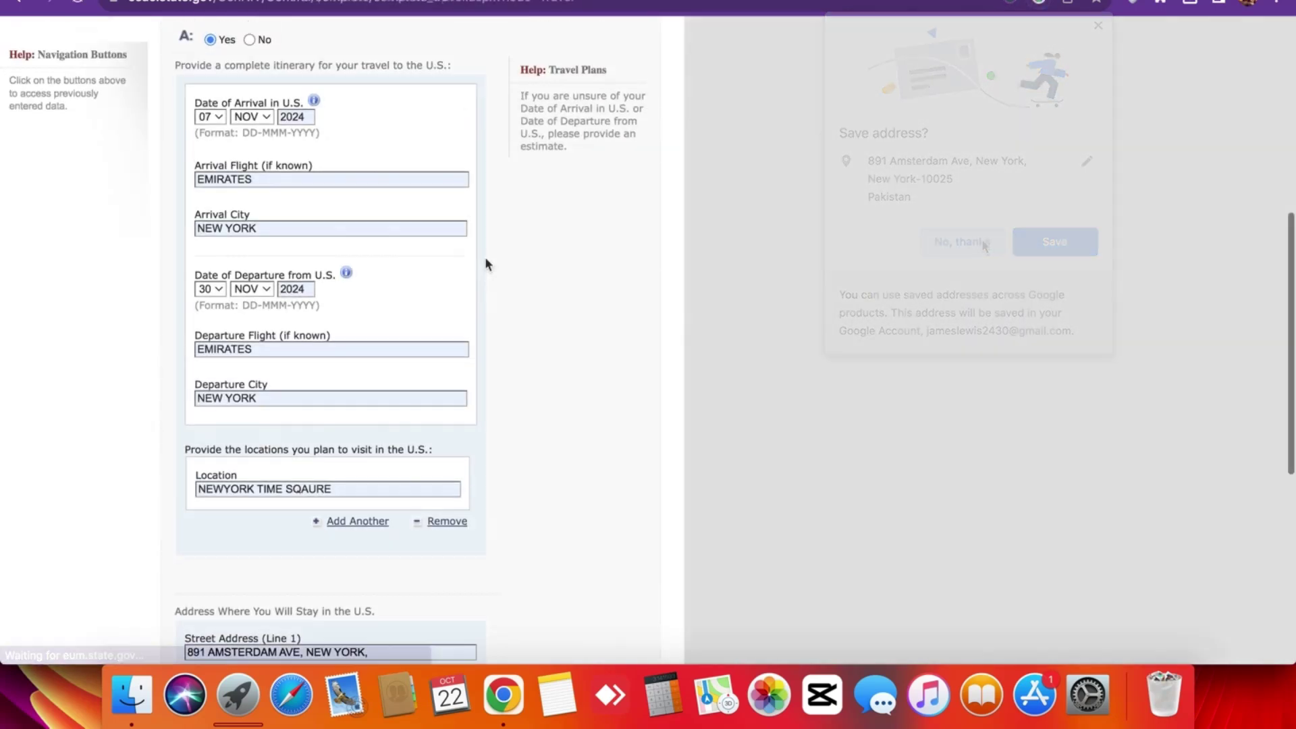
{"action": "scroll", "coordinate": [486, 263], "scroll_direction": "up", "scroll_amount": 3}
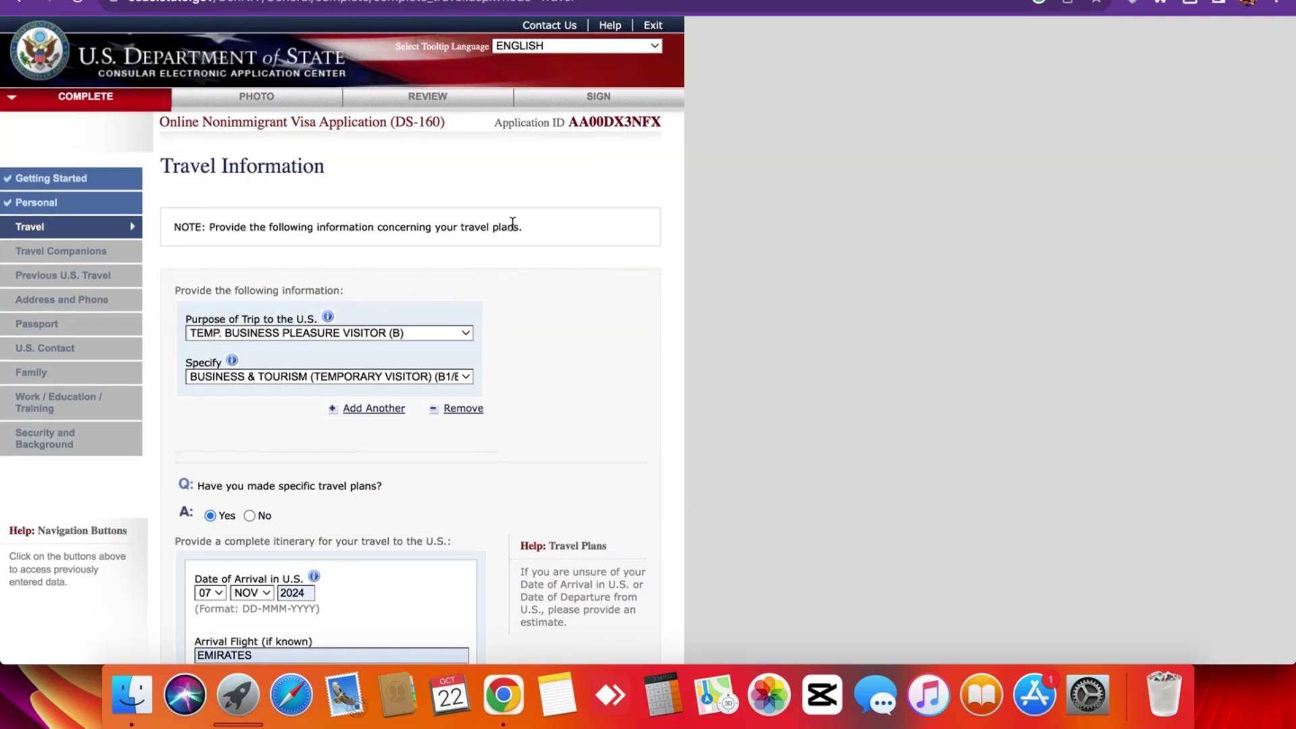
{"action": "scroll", "coordinate": [512, 223], "scroll_direction": "down", "scroll_amount": 10}
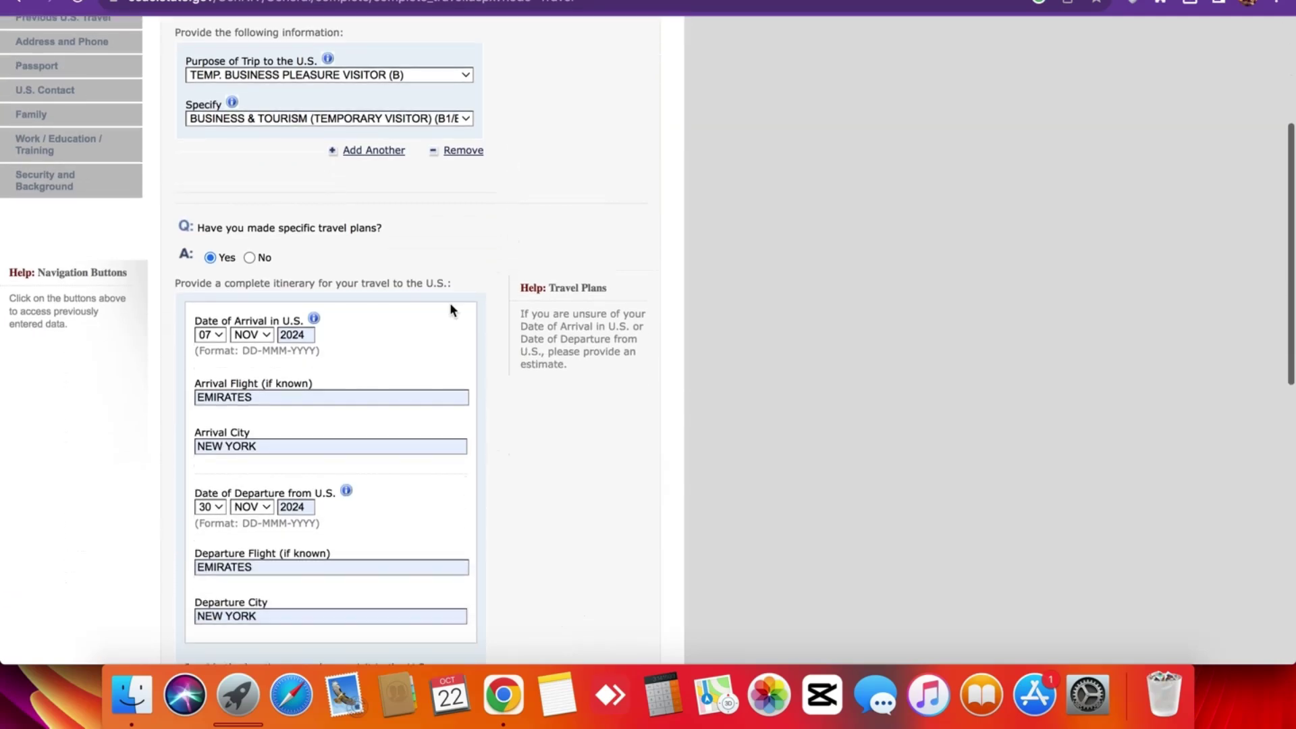
{"action": "scroll", "coordinate": [517, 384], "scroll_direction": "down", "scroll_amount": 5}
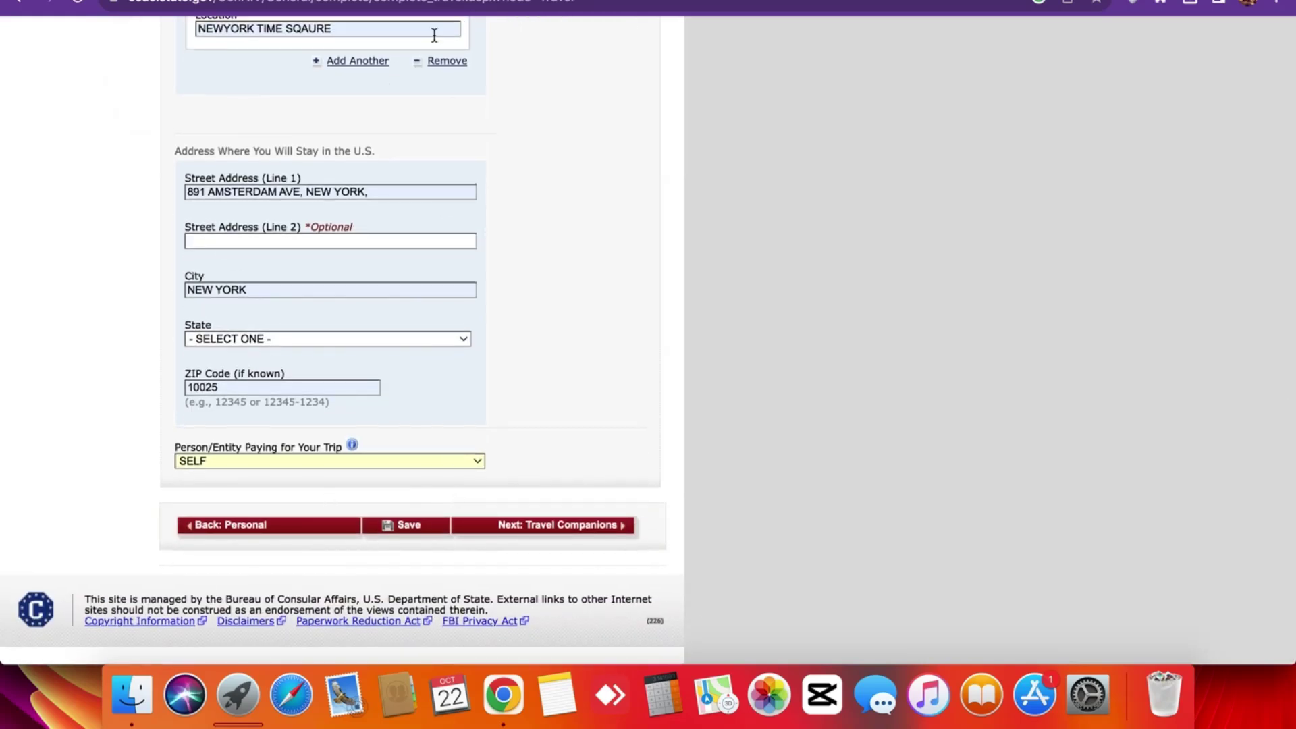
{"action": "left_click", "coordinate": [435, 1]}
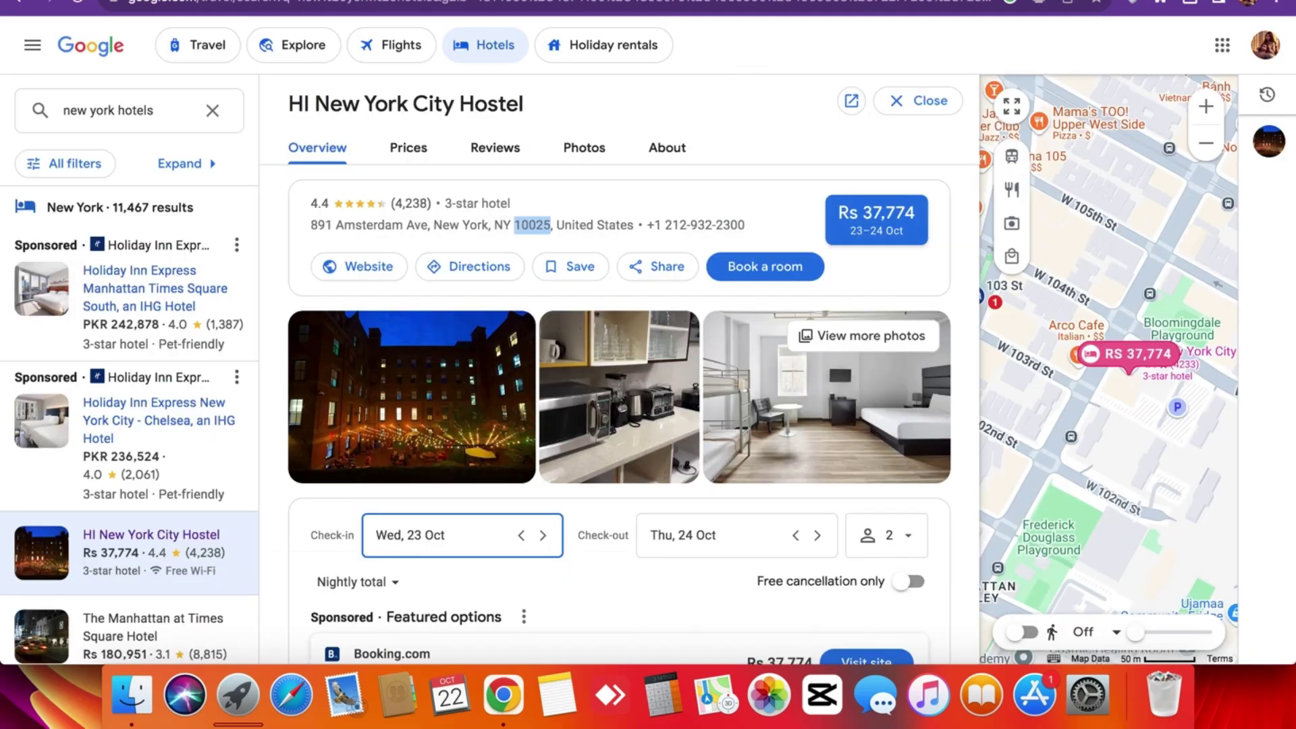
{"action": "left_click", "coordinate": [267, 1]}
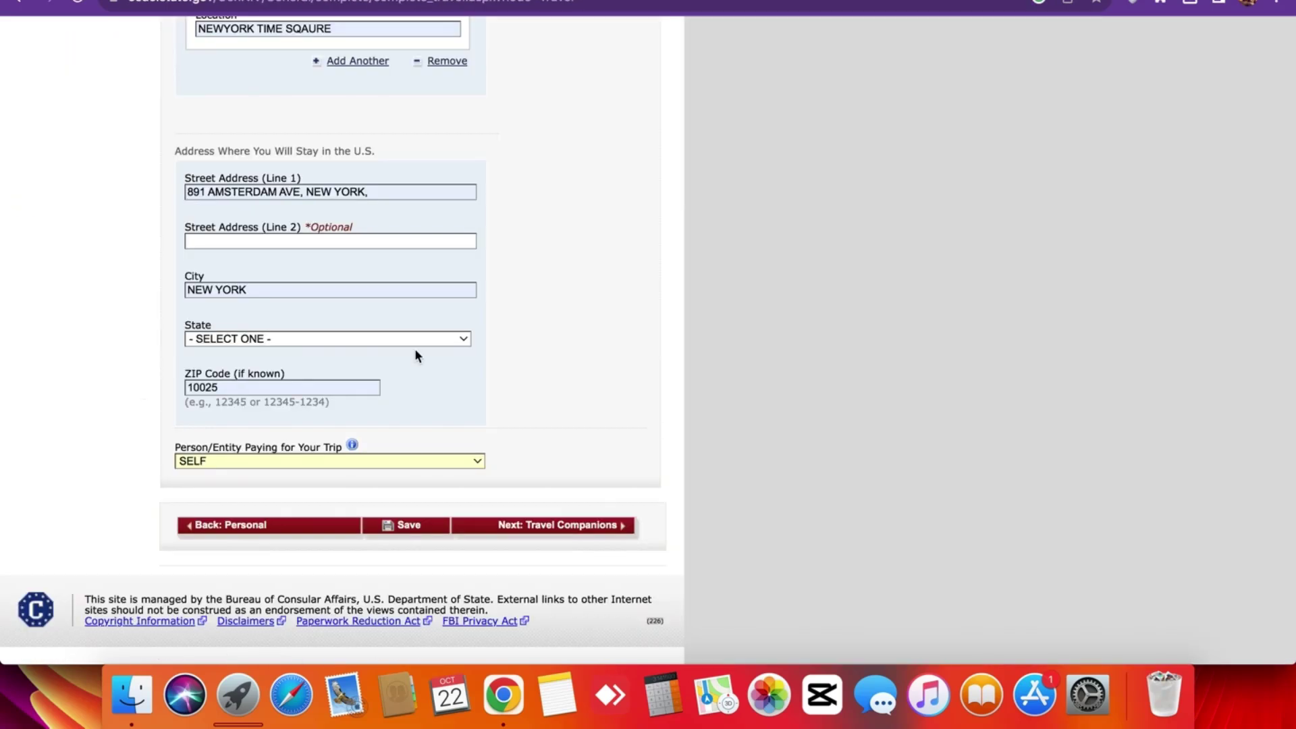
{"action": "left_click", "coordinate": [503, 526]}
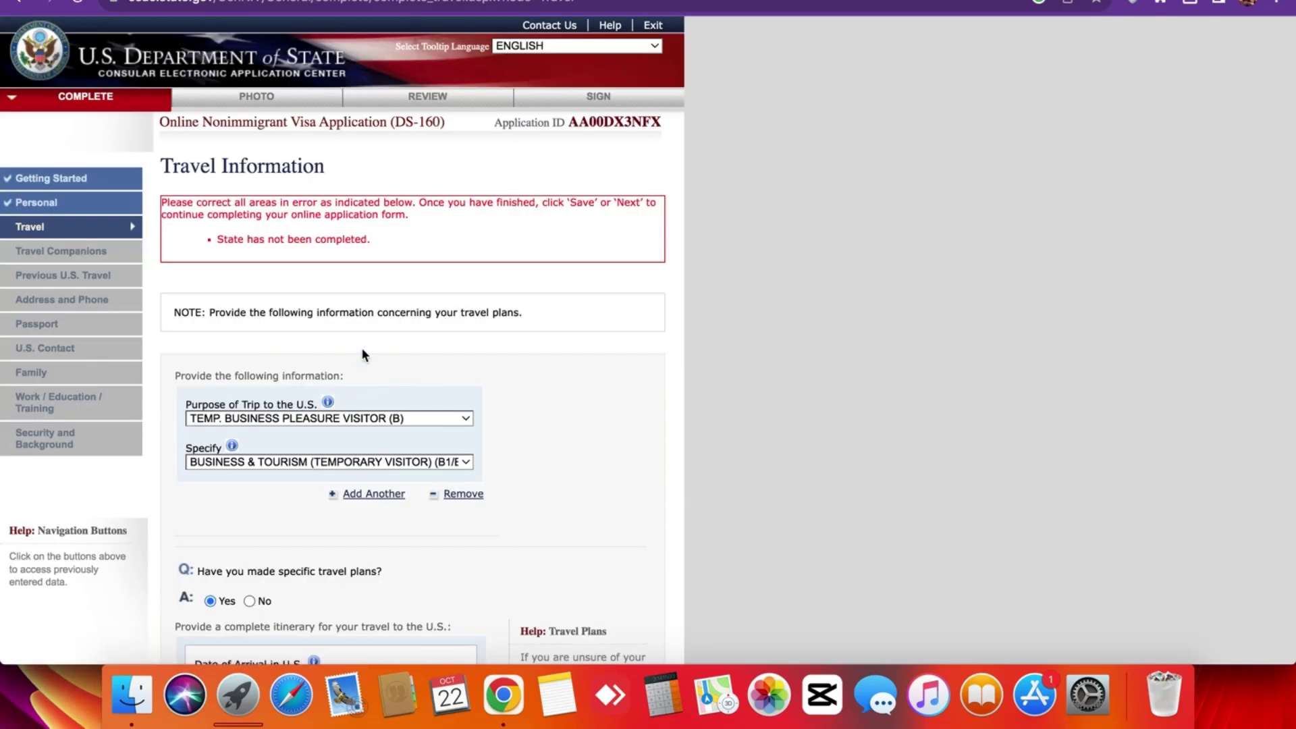
Reselect NEW YORK in the State dropdown and continue to Travel Companions.
{"action": "scroll", "coordinate": [361, 347], "scroll_direction": "down", "scroll_amount": 15}
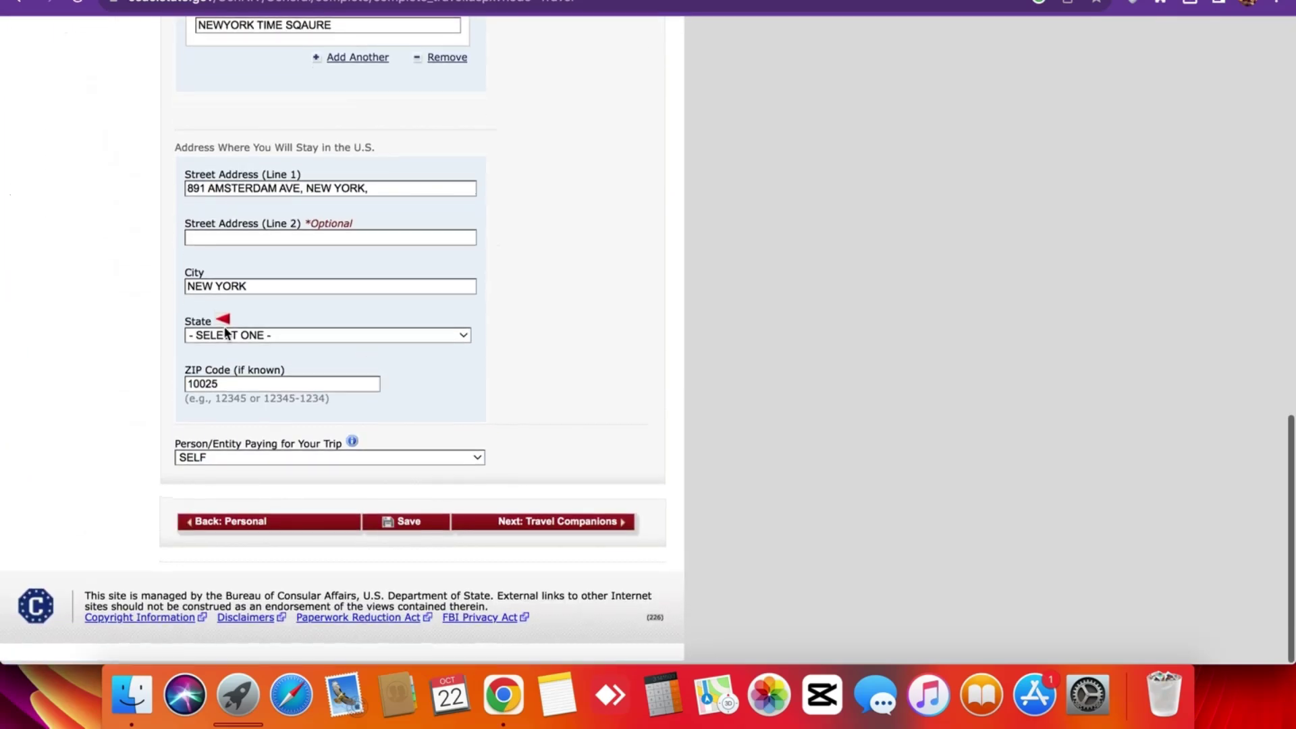
{"action": "left_click", "coordinate": [228, 336]}
{"action": "scroll", "coordinate": [228, 375], "scroll_direction": "down", "scroll_amount": 5}
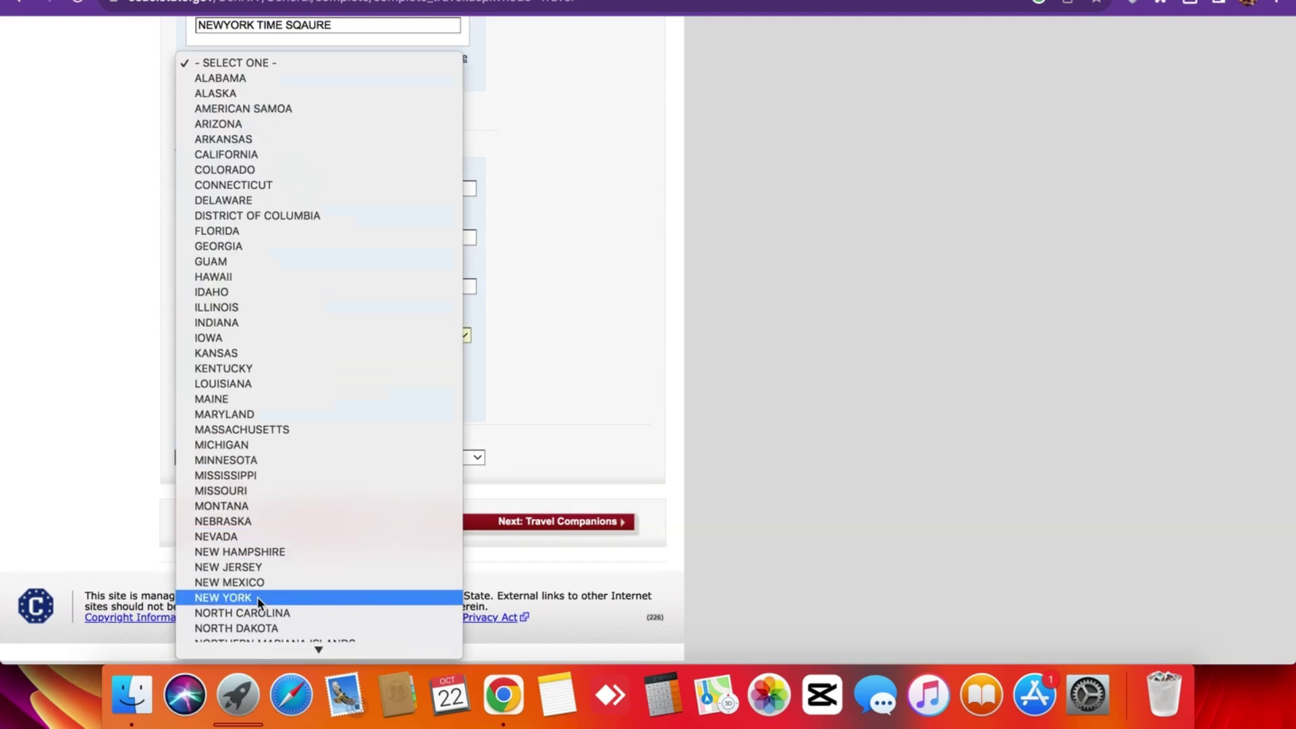
{"action": "left_click", "coordinate": [257, 596]}
{"action": "left_click", "coordinate": [500, 528]}
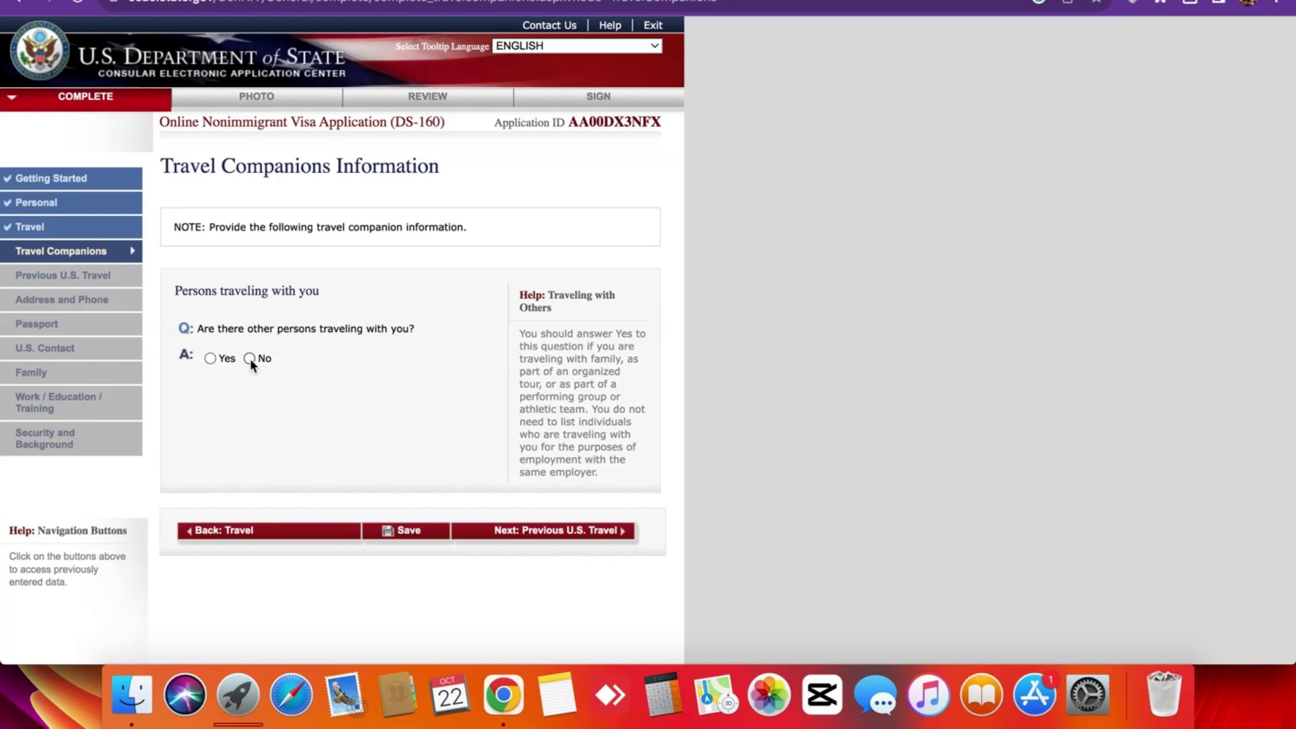
Answer No to other persons traveling with you and continue to Previous U.S. Travel.
{"action": "left_click", "coordinate": [249, 358]}
{"action": "left_click", "coordinate": [500, 532]}
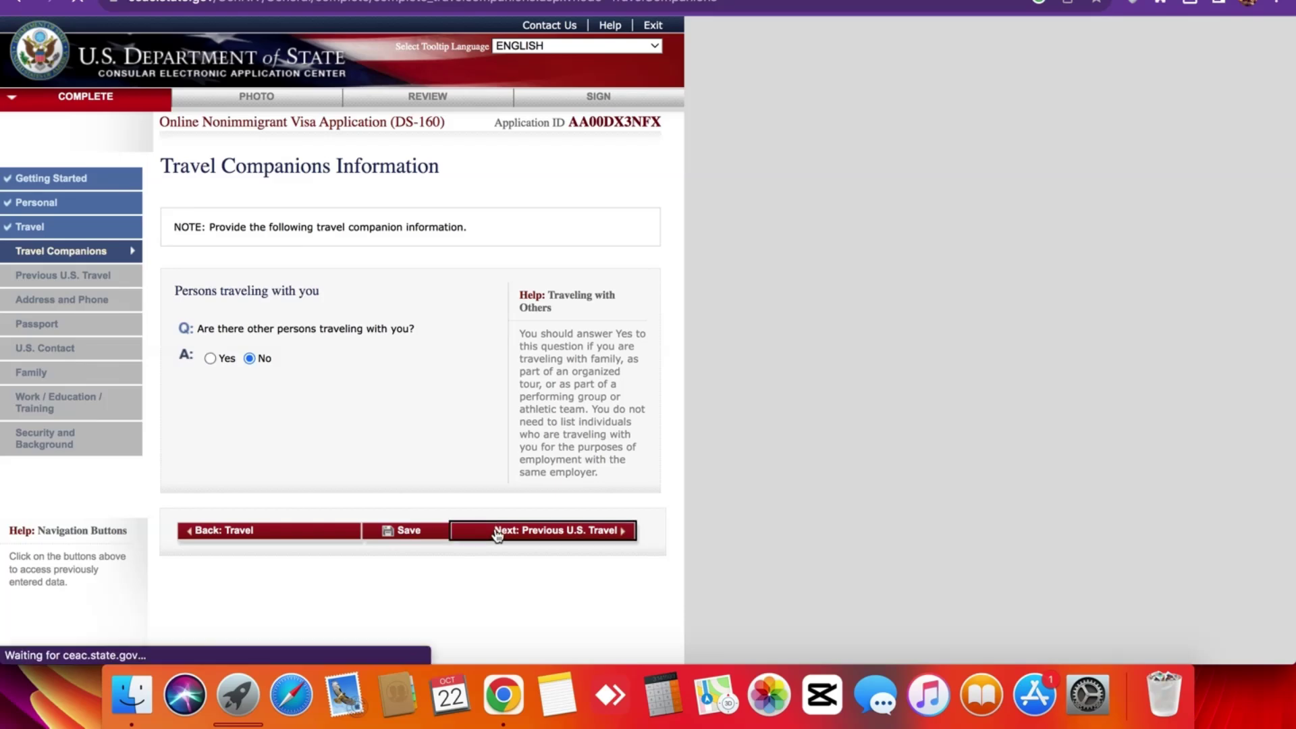
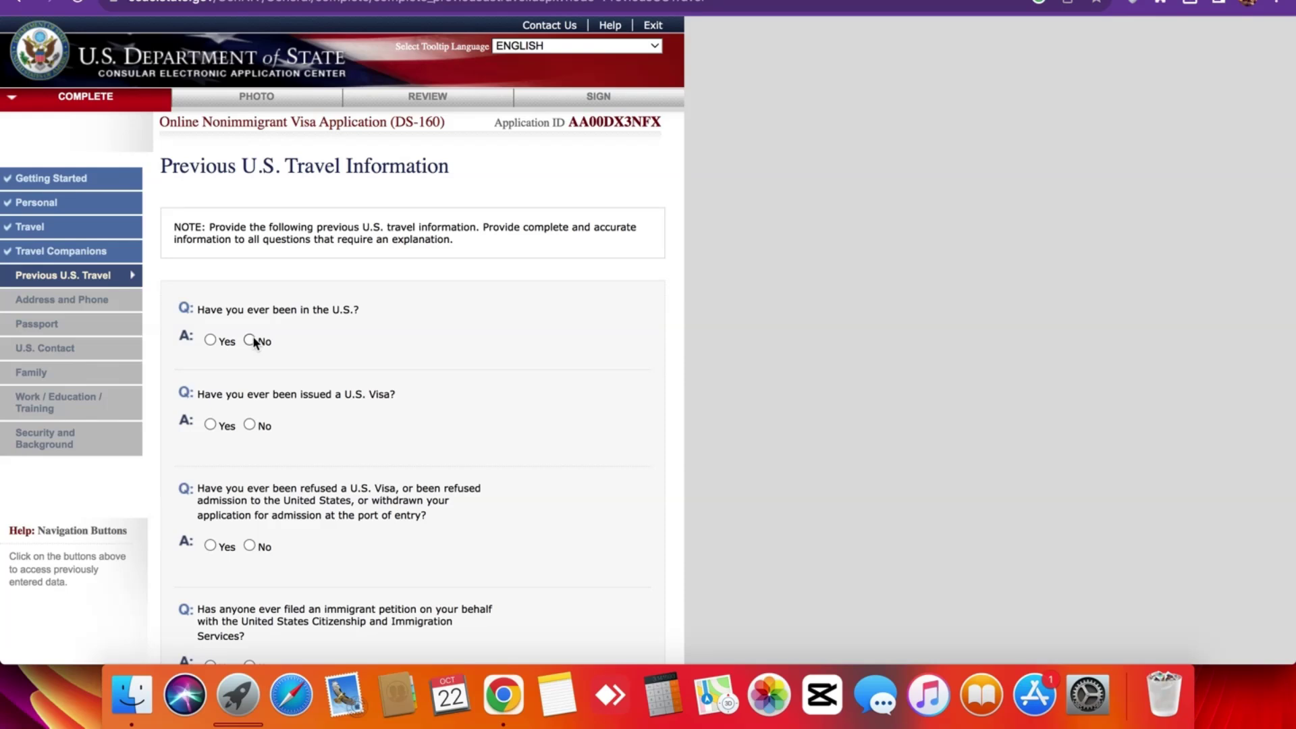
Answer No to prior U.S. visits, U.S. visa issued, visa refusal, and immigrant petition.
{"action": "left_click", "coordinate": [250, 340]}
{"action": "scroll", "coordinate": [254, 311], "scroll_direction": "down", "scroll_amount": 2}
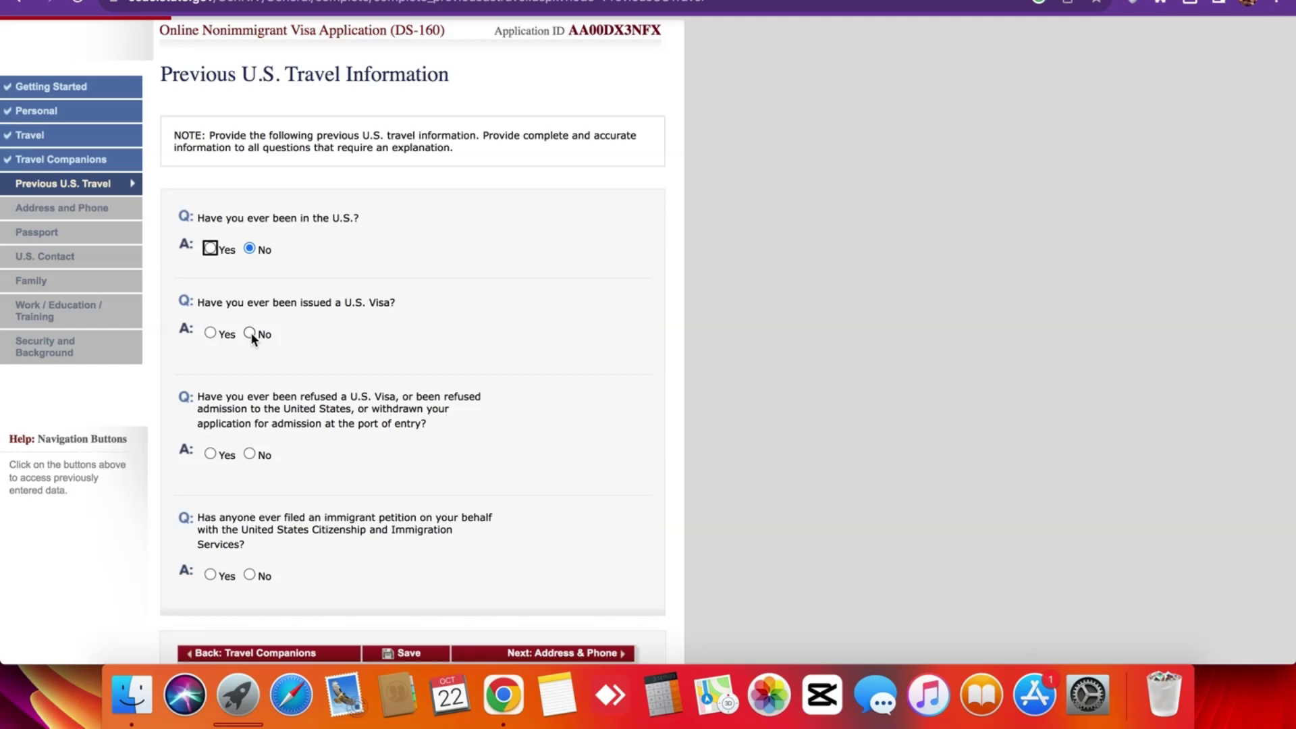
{"action": "scroll", "coordinate": [253, 338], "scroll_direction": "up", "scroll_amount": 5}
{"action": "scroll", "coordinate": [253, 338], "scroll_direction": "down", "scroll_amount": 5}
{"action": "left_click", "coordinate": [263, 336]}
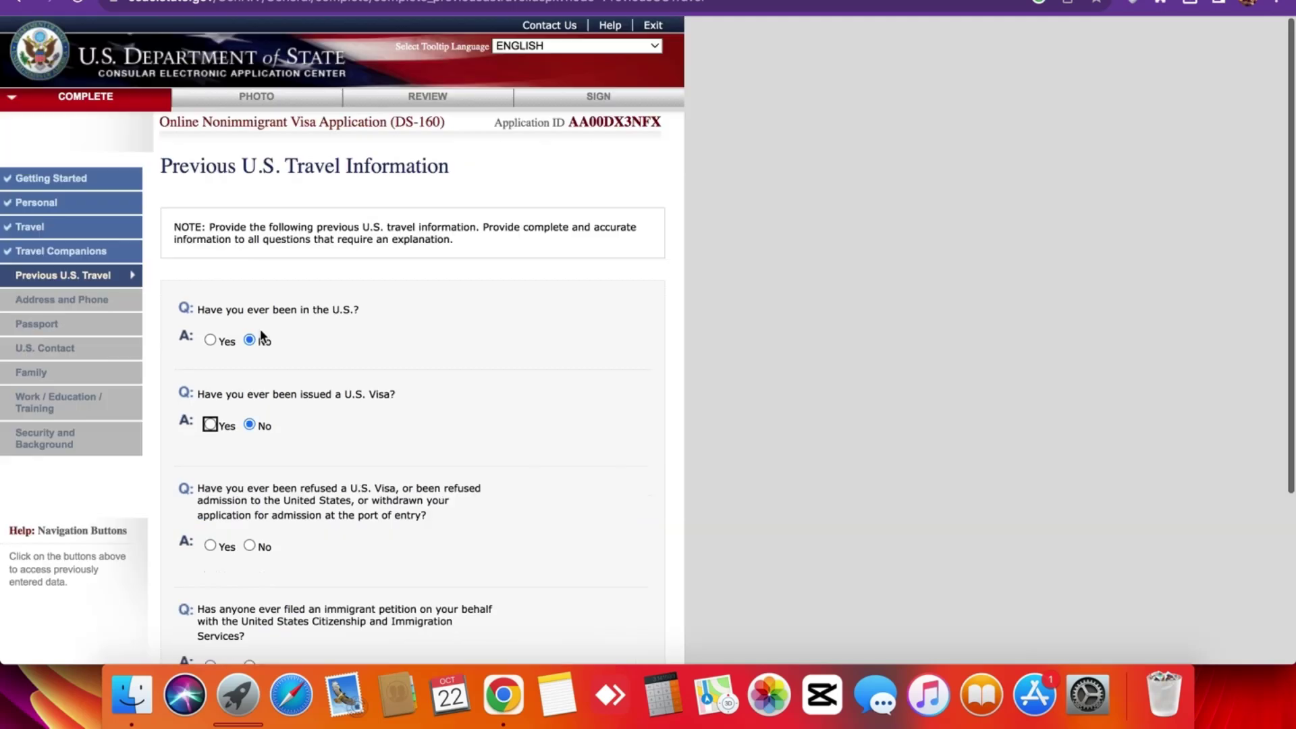
{"action": "scroll", "coordinate": [274, 399], "scroll_direction": "down", "scroll_amount": 5}
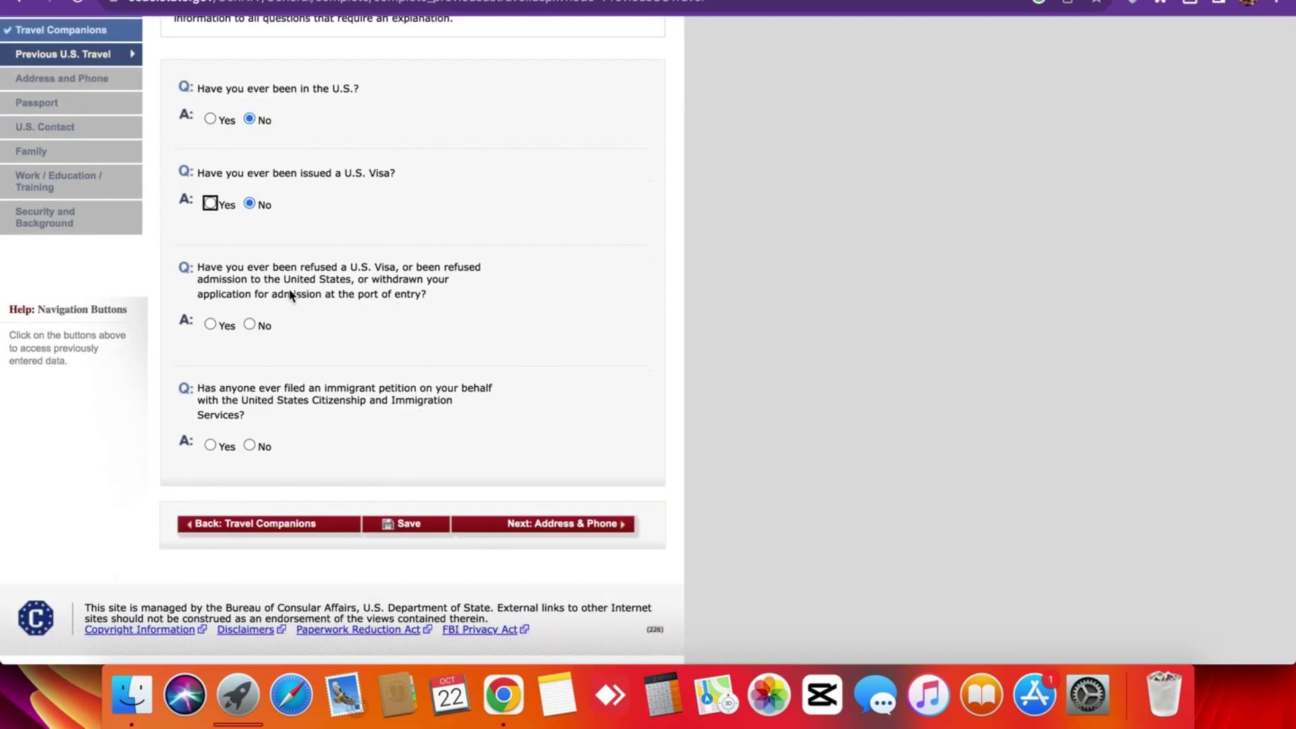
{"action": "scroll", "coordinate": [258, 280], "scroll_direction": "up", "scroll_amount": 5}
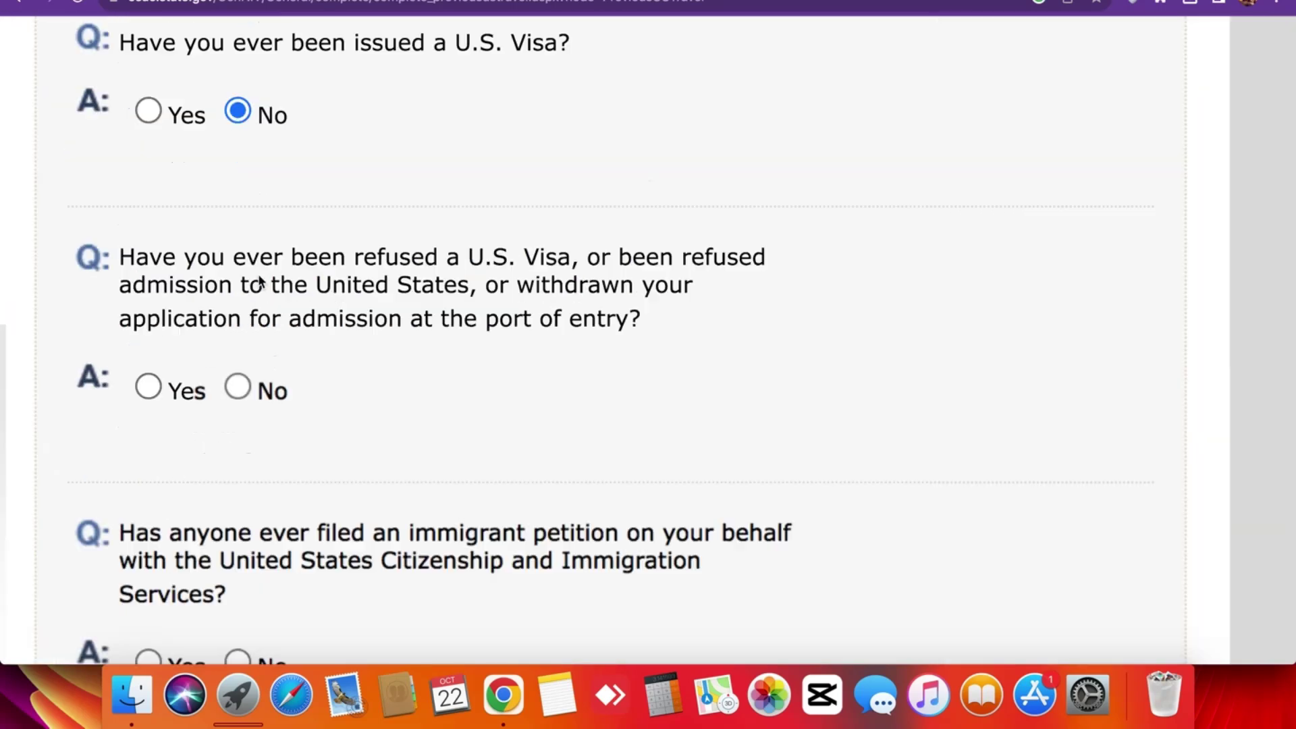
{"action": "scroll", "coordinate": [259, 280], "scroll_direction": "down", "scroll_amount": 5}
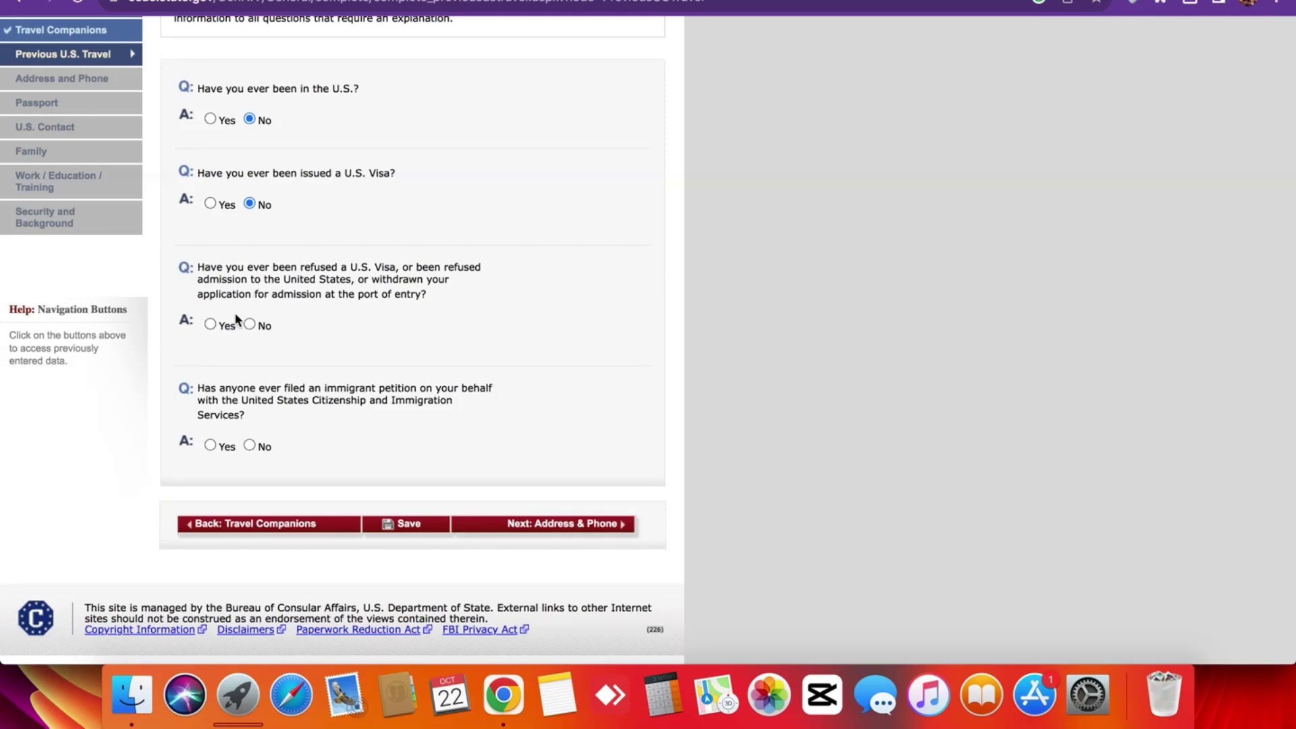
{"action": "left_click", "coordinate": [250, 325]}
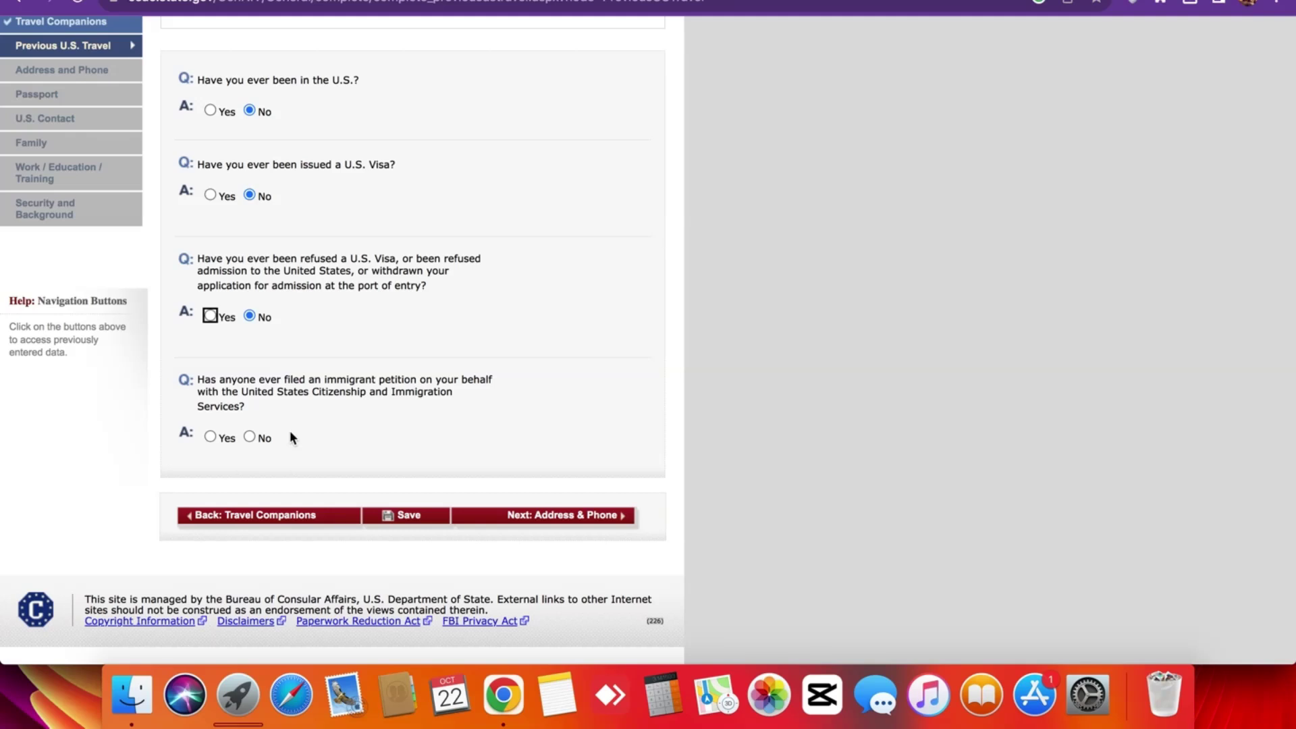
{"action": "left_click", "coordinate": [311, 388]}
{"action": "left_click", "coordinate": [249, 437]}
Advance from Previous U.S. Travel with 'Next: Address & Phone'.
{"action": "scroll", "coordinate": [736, 321], "scroll_direction": "up", "scroll_amount": 5}
{"action": "scroll", "coordinate": [423, 378], "scroll_direction": "down", "scroll_amount": 4}
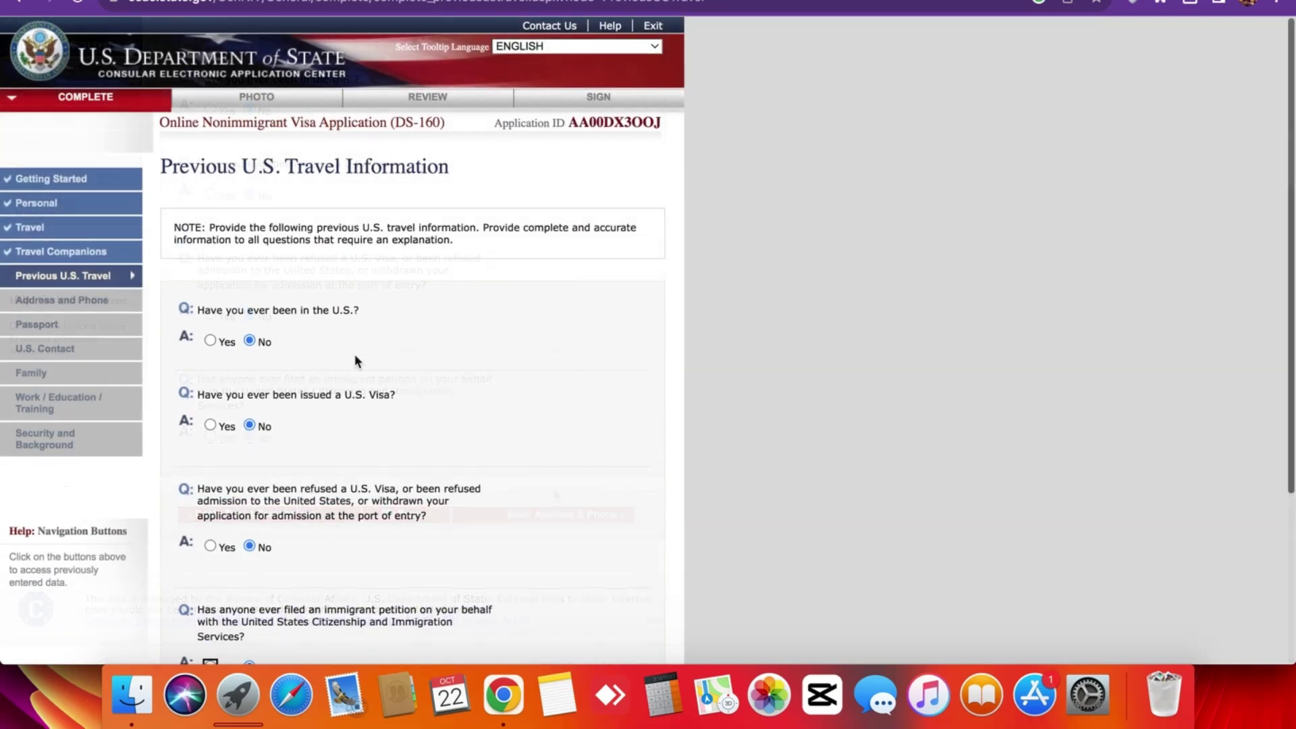
{"action": "scroll", "coordinate": [354, 354], "scroll_direction": "down", "scroll_amount": 4}
{"action": "scroll", "coordinate": [349, 417], "scroll_direction": "up", "scroll_amount": 5}
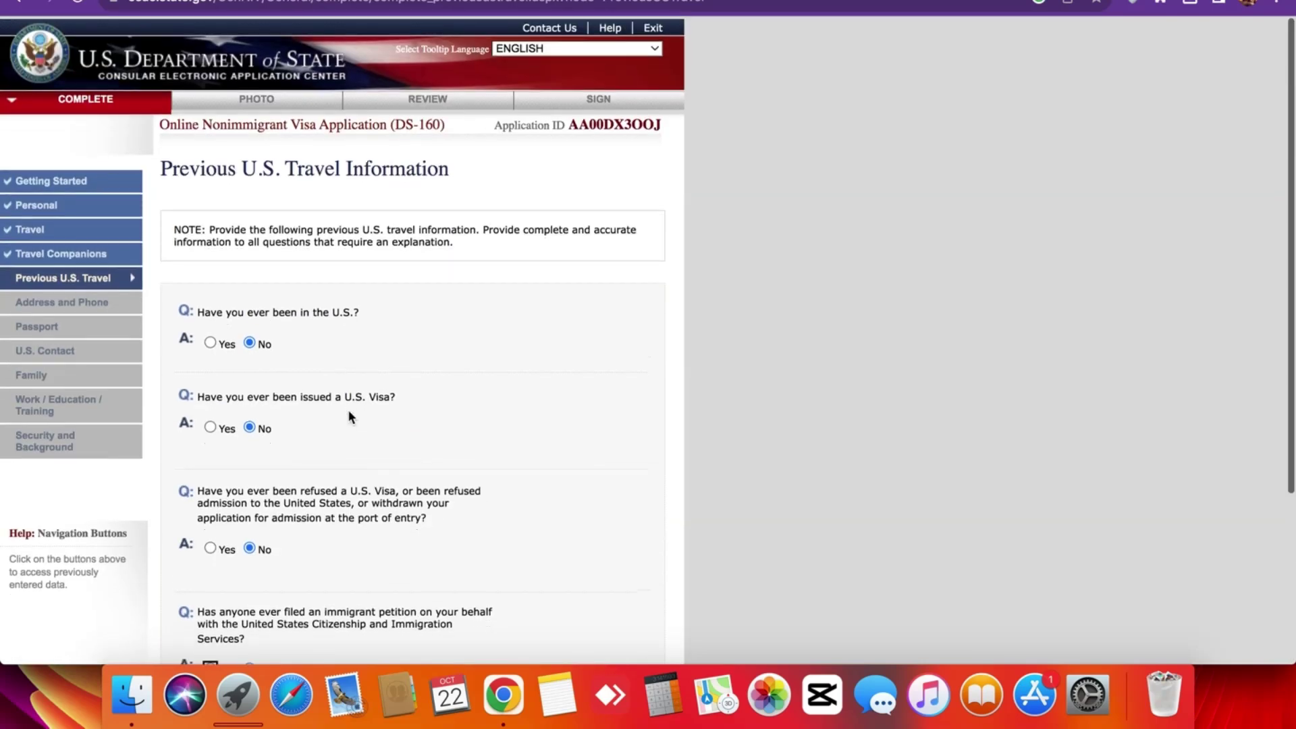
{"action": "scroll", "coordinate": [350, 416], "scroll_direction": "down", "scroll_amount": 5}
{"action": "left_click", "coordinate": [860, 409]}
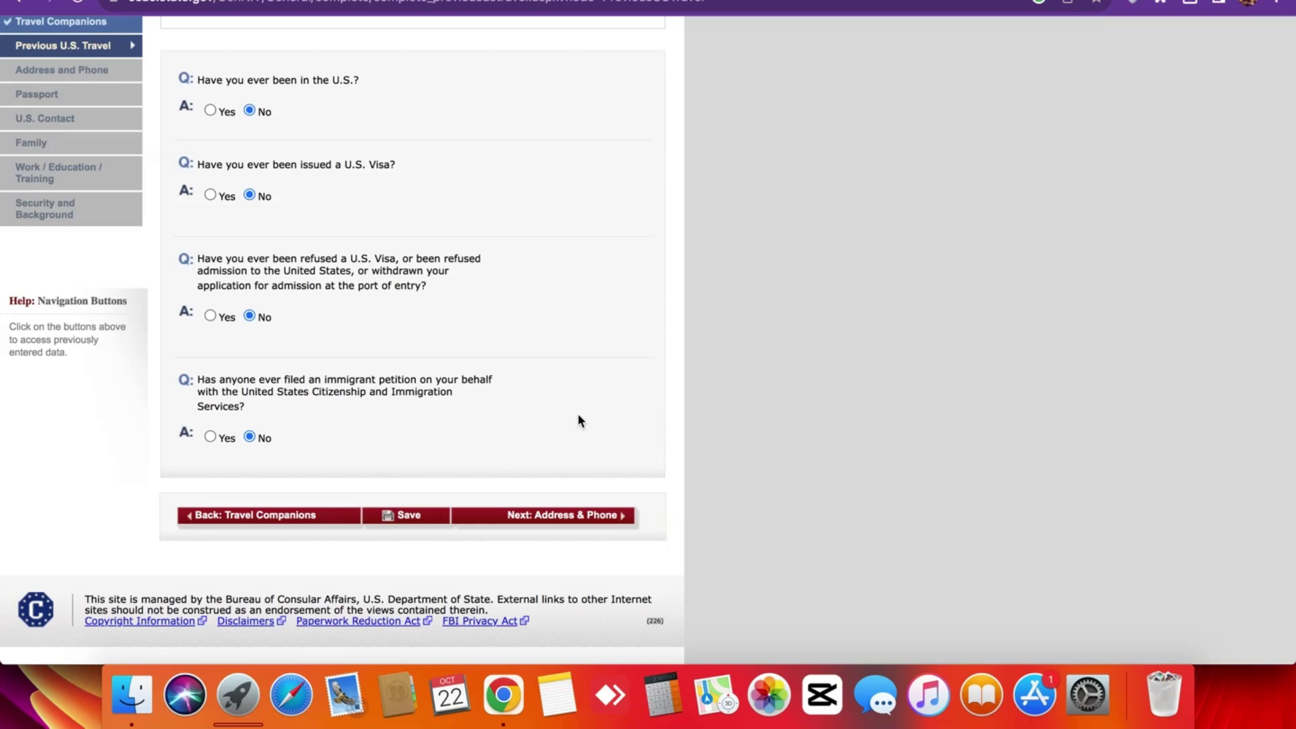
{"action": "scroll", "coordinate": [579, 421], "scroll_direction": "up", "scroll_amount": 5}
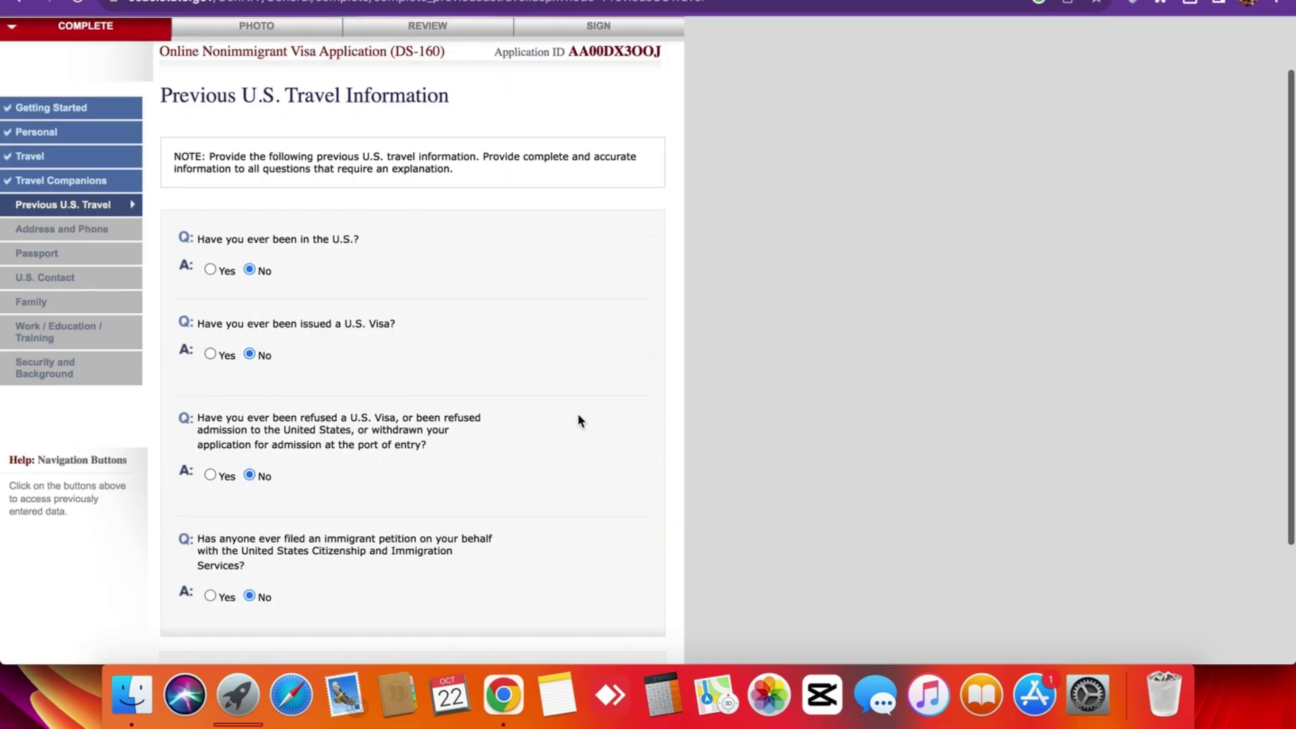
{"action": "scroll", "coordinate": [579, 420], "scroll_direction": "down", "scroll_amount": 5}
{"action": "left_click", "coordinate": [535, 513]}
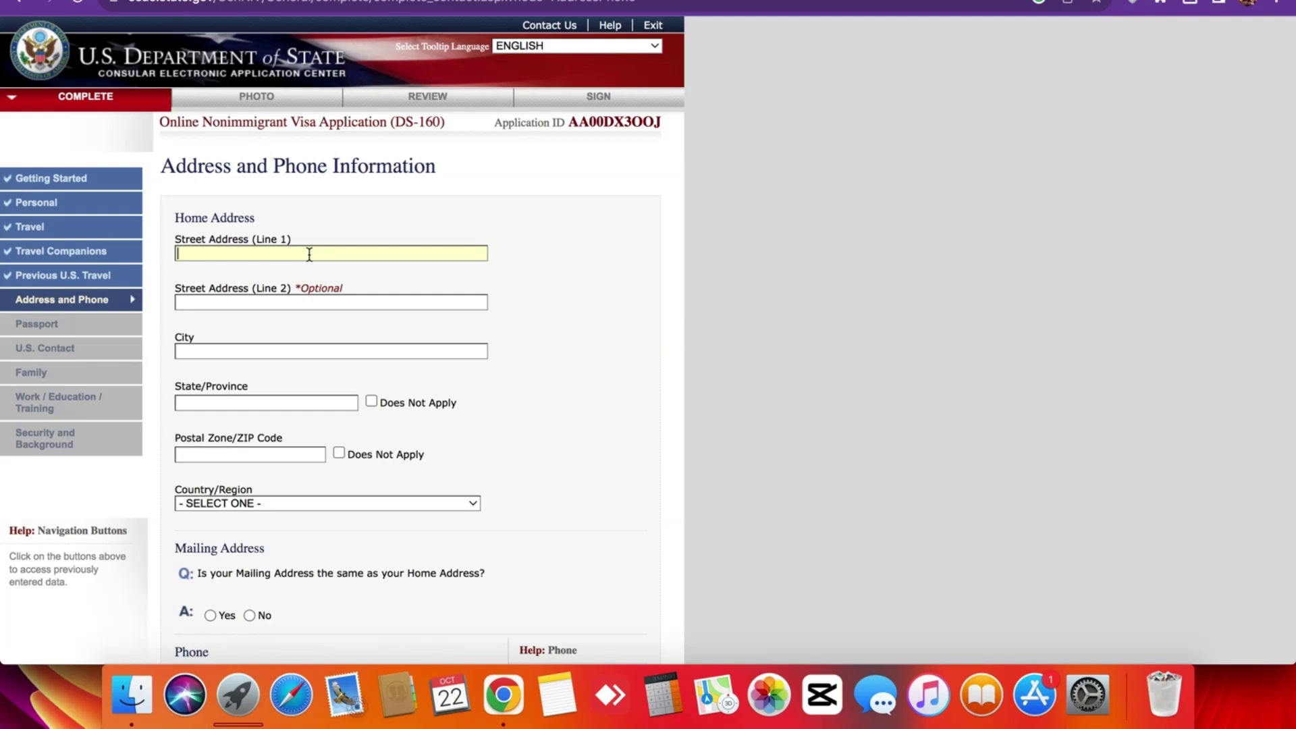
Enter KARACHI as the home street address line 1 and city.
{"action": "type", "text": "KARACHI"}
{"action": "left_click", "coordinate": [295, 301]}
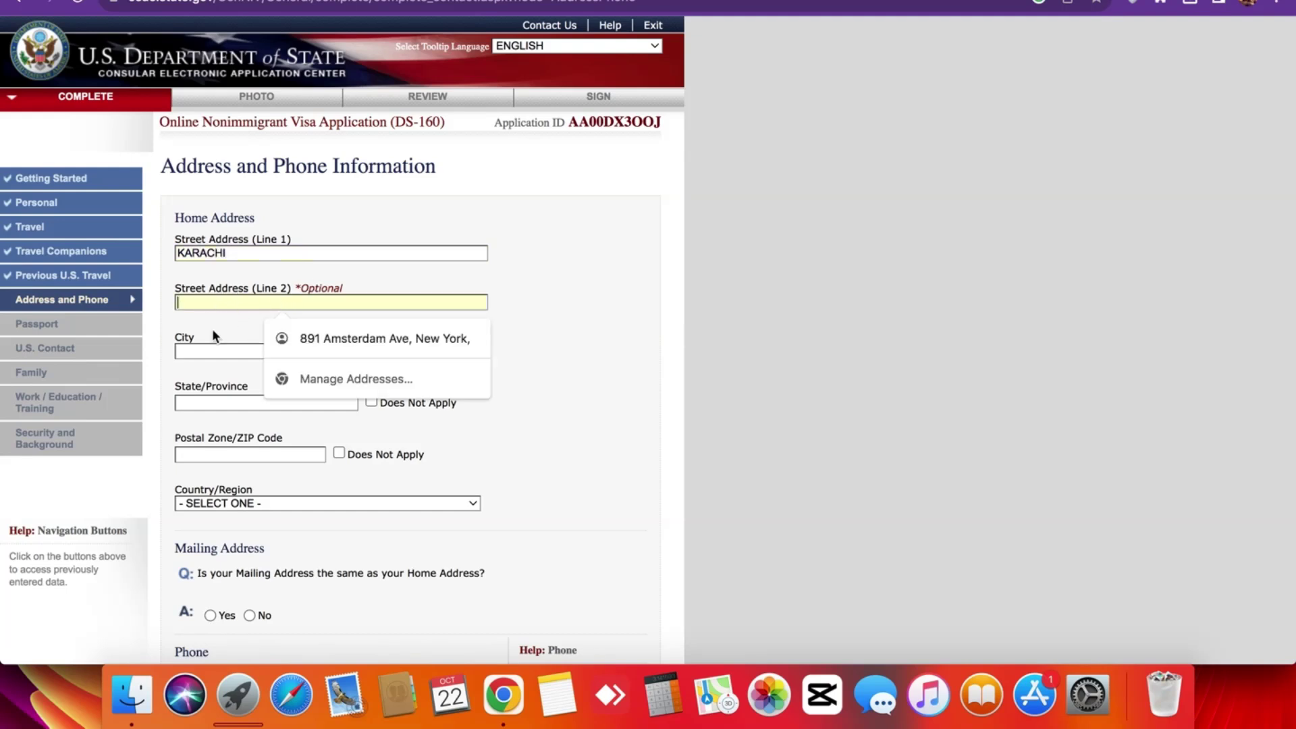
{"action": "left_click", "coordinate": [219, 350]}
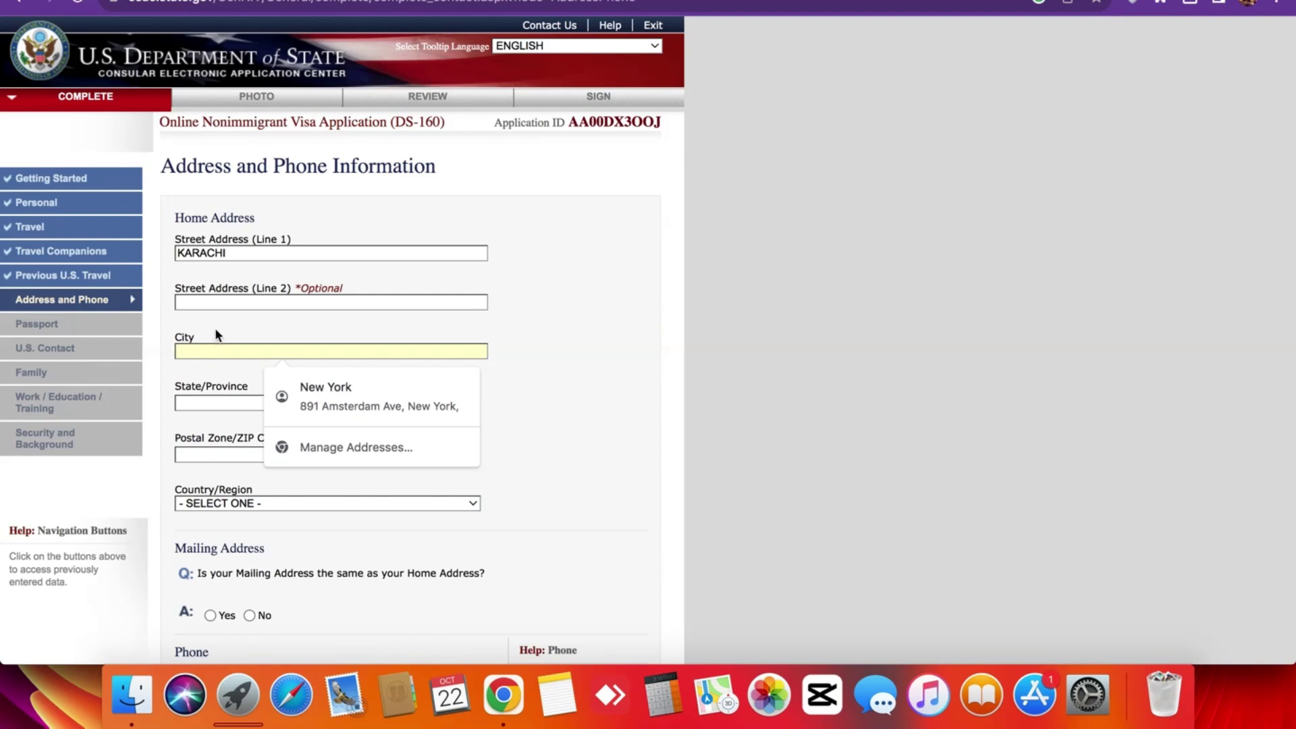
{"action": "left_click", "coordinate": [216, 351]}
{"action": "left_click", "coordinate": [215, 352]}
{"action": "type", "text": "KARACHI"}
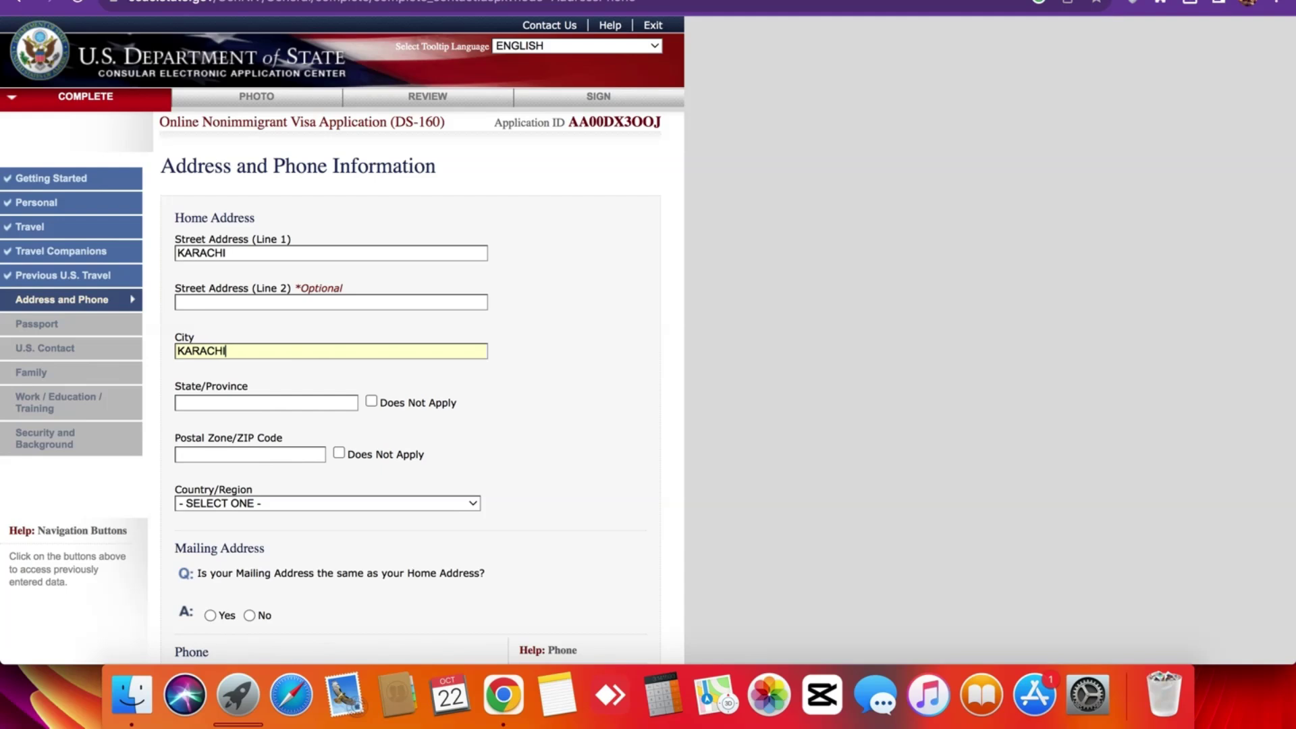
{"action": "scroll", "coordinate": [331, 351], "scroll_direction": "down", "scroll_amount": 1}
{"action": "scroll", "coordinate": [220, 264], "scroll_direction": "down", "scroll_amount": 4}
Enter SINDH as state/province and start a 'karachi' search in a new tab.
{"action": "left_click", "coordinate": [220, 274]}
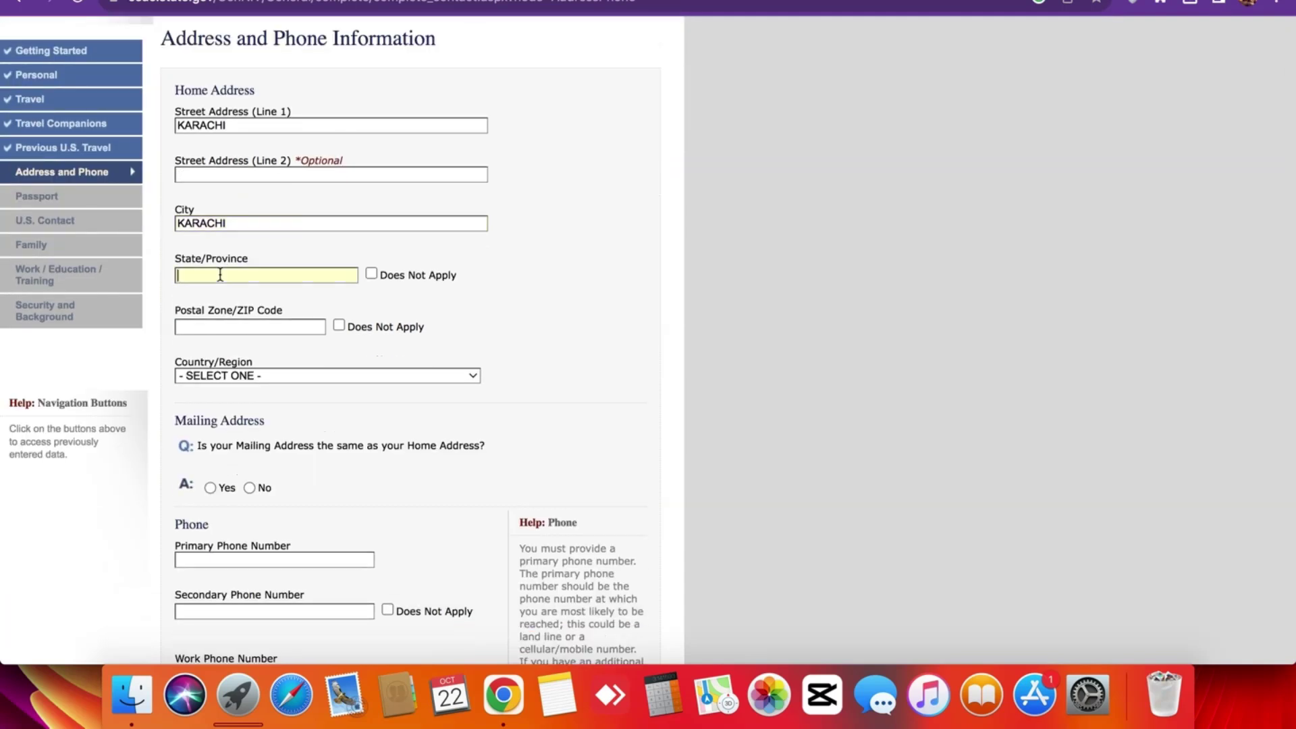
{"action": "type", "text": "SINDJ"}
{"action": "key", "text": "BackSpace"}
{"action": "type", "text": "H"}
{"action": "scroll", "coordinate": [223, 154], "scroll_direction": "down", "scroll_amount": 6}
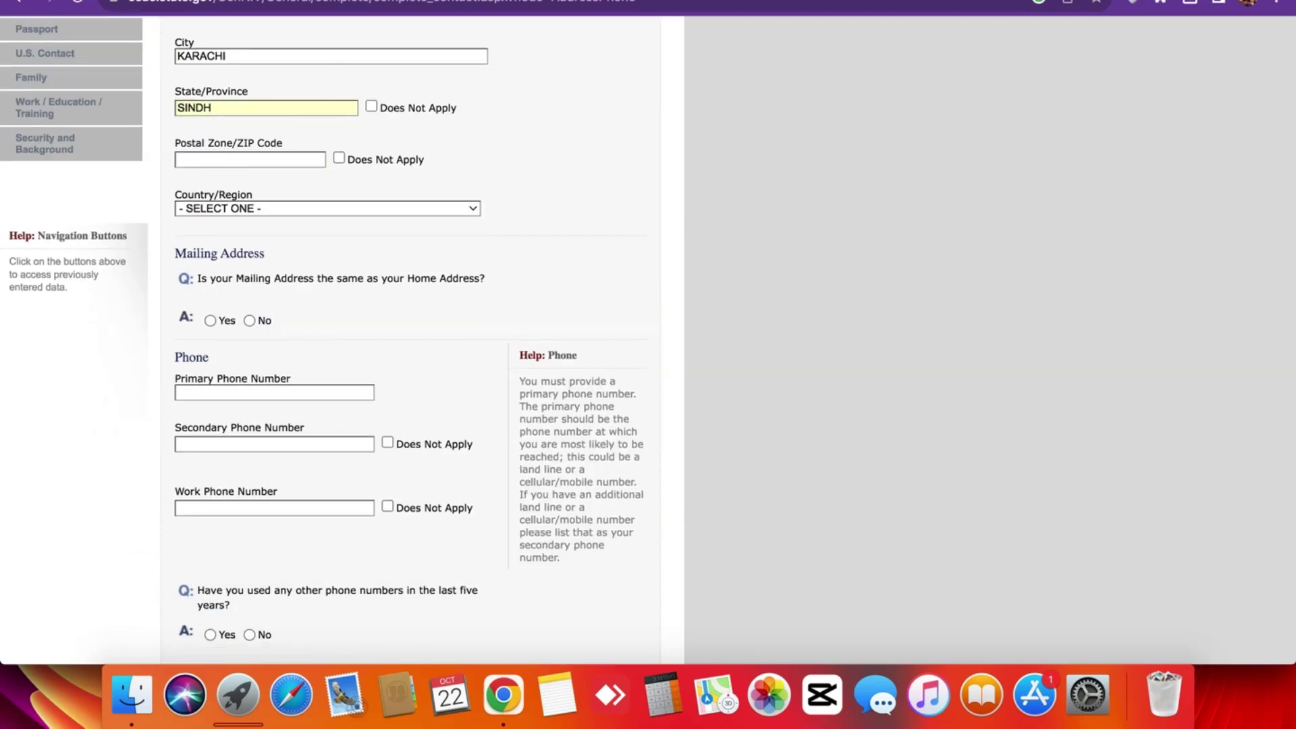
{"action": "key", "text": "super+t"}
{"action": "type", "text": "karach"}
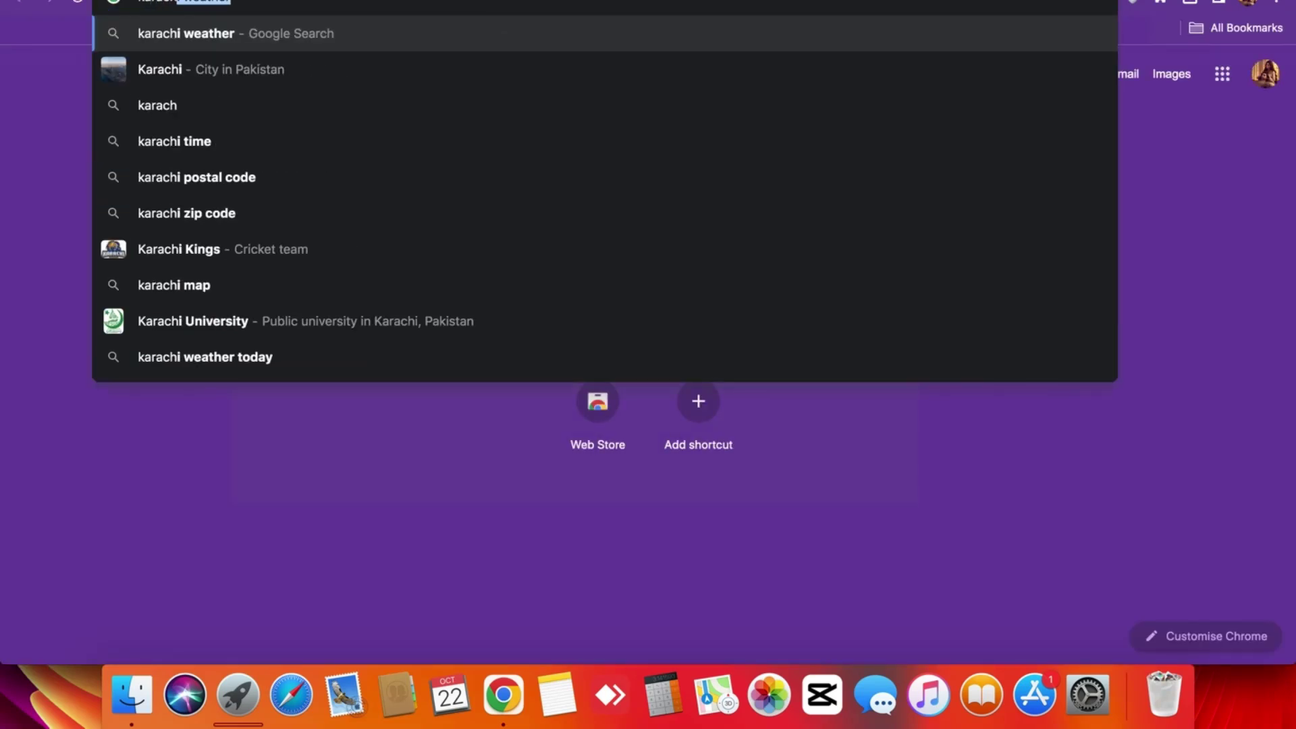
{"action": "type", "text": "i"}
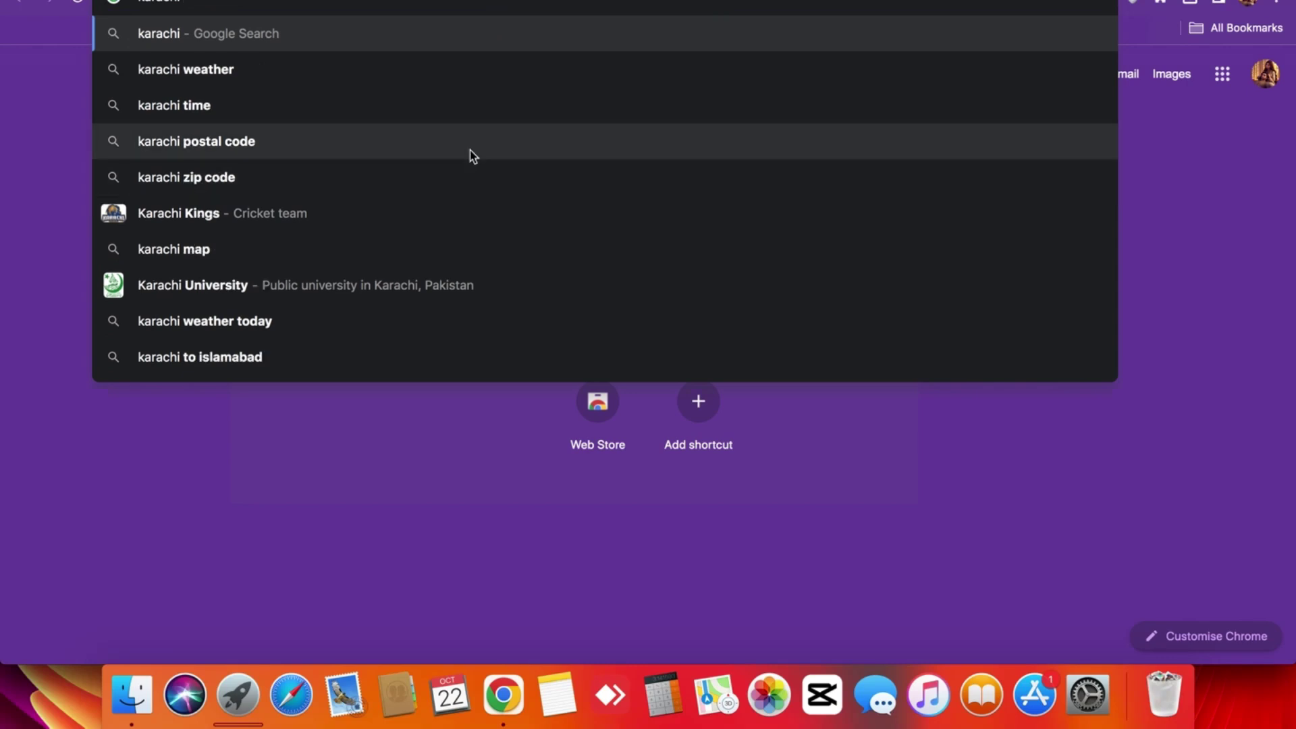
Look up Karachi's postal code, copy 05444, and return to the DS-160 tab.
{"action": "left_click", "coordinate": [470, 154]}
{"action": "left_click", "coordinate": [206, 244]}
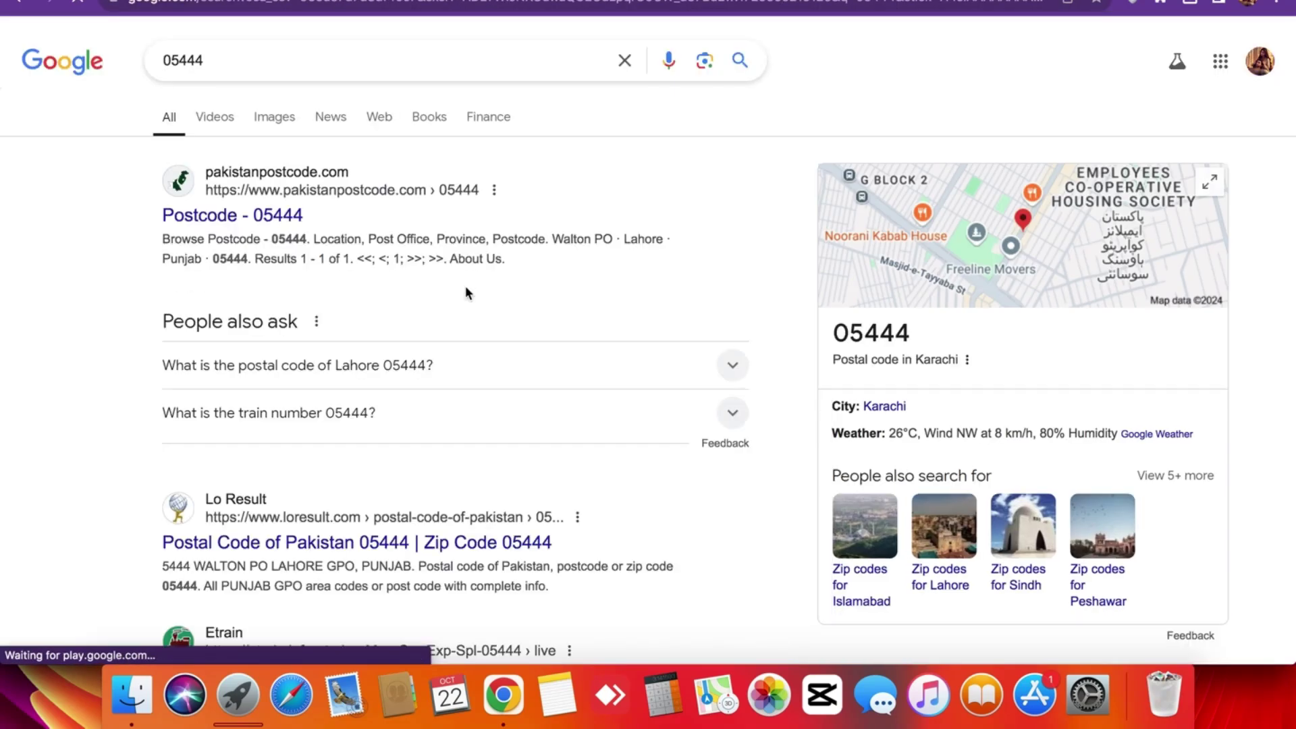
{"action": "double_click", "coordinate": [835, 332]}
{"action": "key", "text": "super+c"}
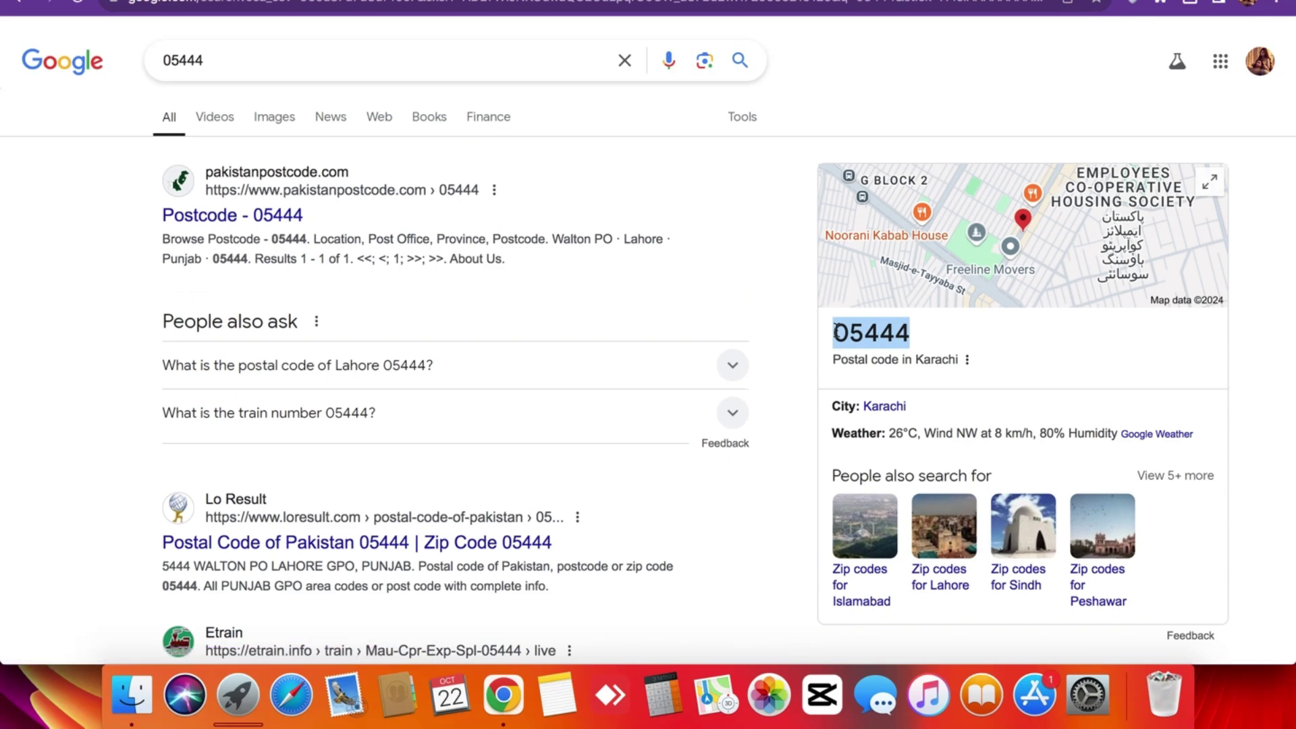
{"action": "left_click", "coordinate": [275, 8]}
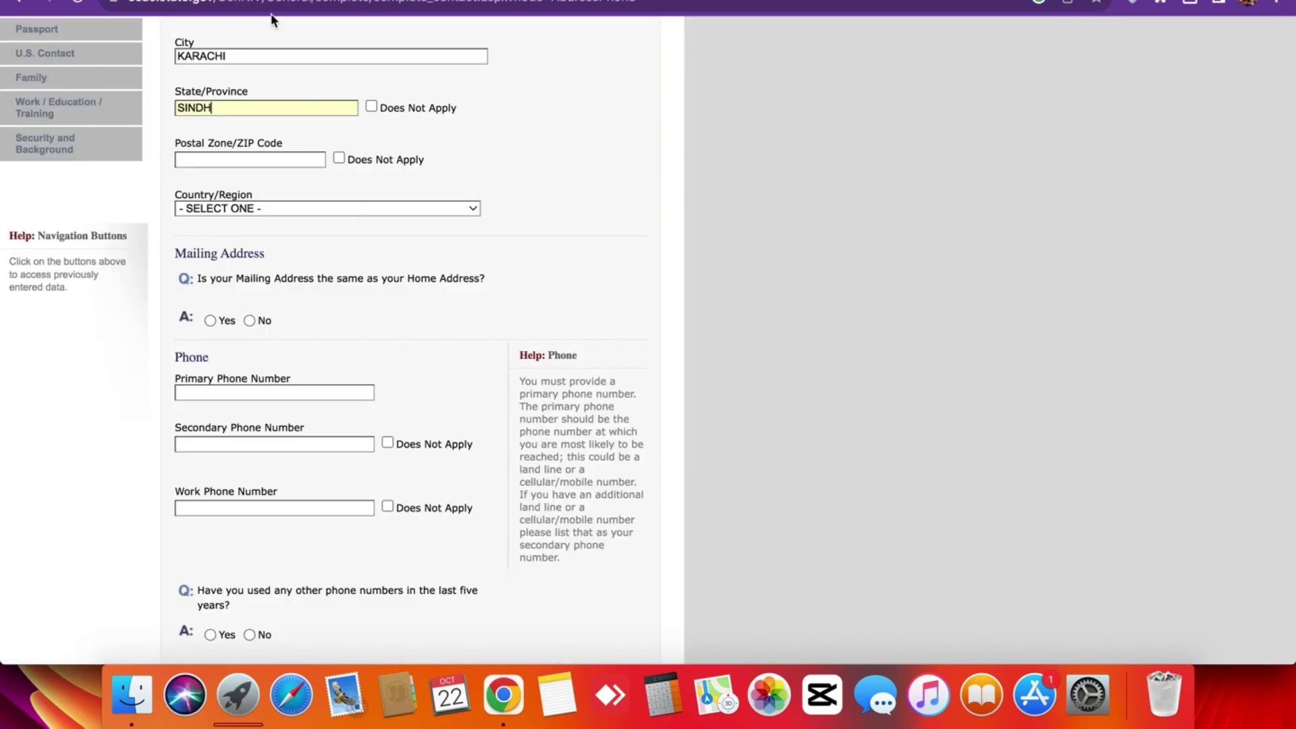
{"action": "left_click", "coordinate": [218, 160]}
Paste postal code 05444 and set the home country to PAKISTAN.
{"action": "key", "text": "super+v"}
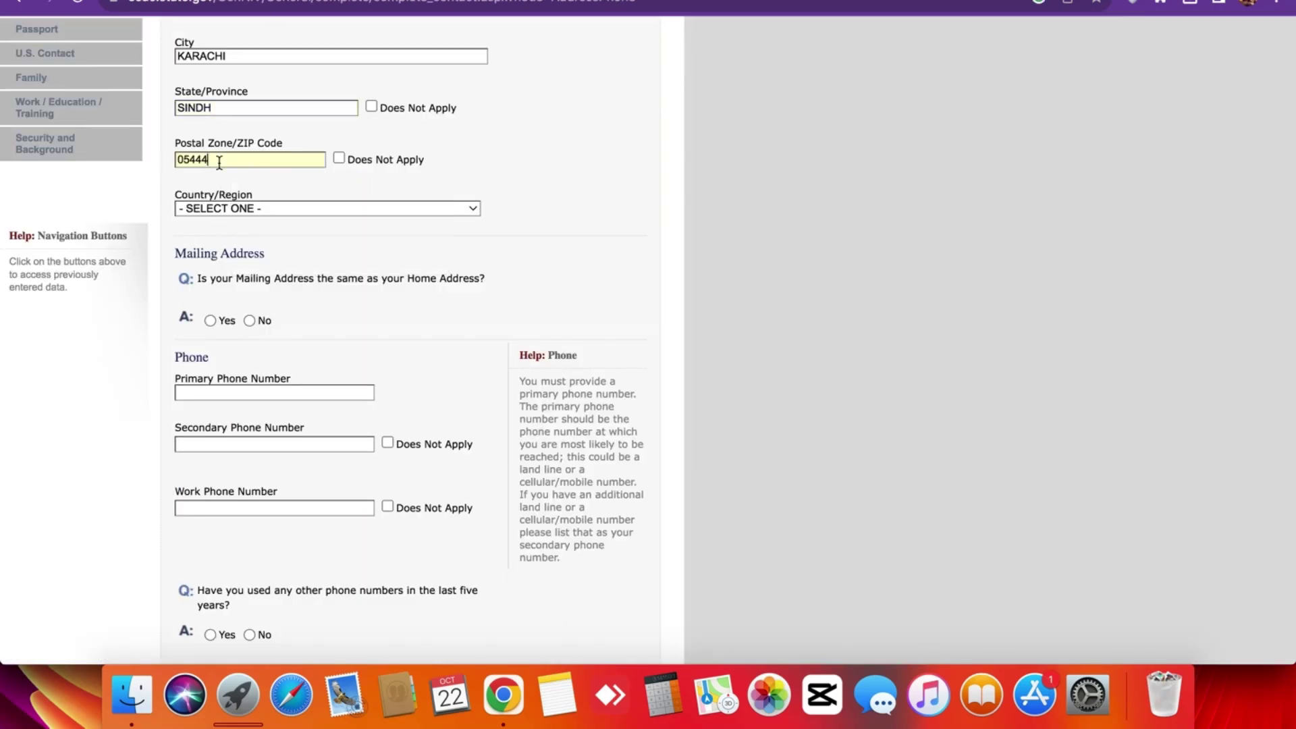
{"action": "scroll", "coordinate": [169, 195], "scroll_direction": "up", "scroll_amount": 5}
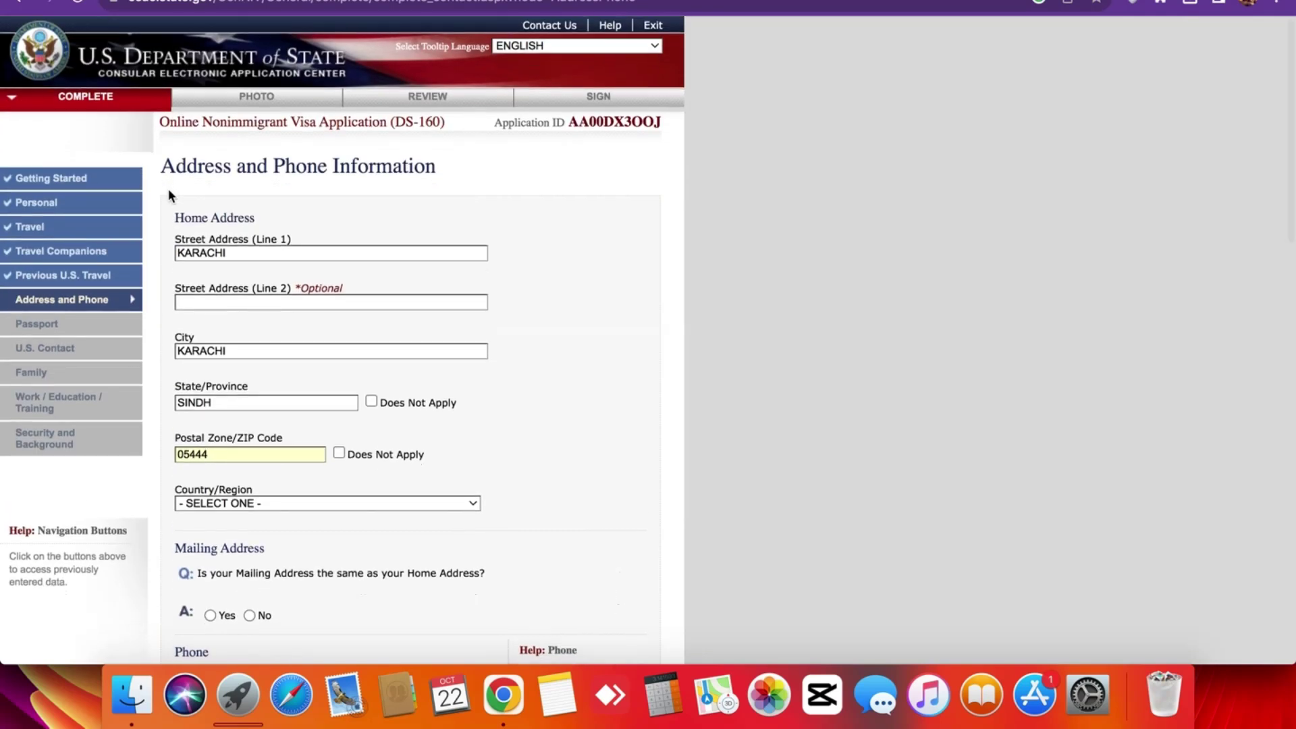
{"action": "scroll", "coordinate": [170, 195], "scroll_direction": "down", "scroll_amount": 3}
{"action": "scroll", "coordinate": [169, 196], "scroll_direction": "up", "scroll_amount": 3}
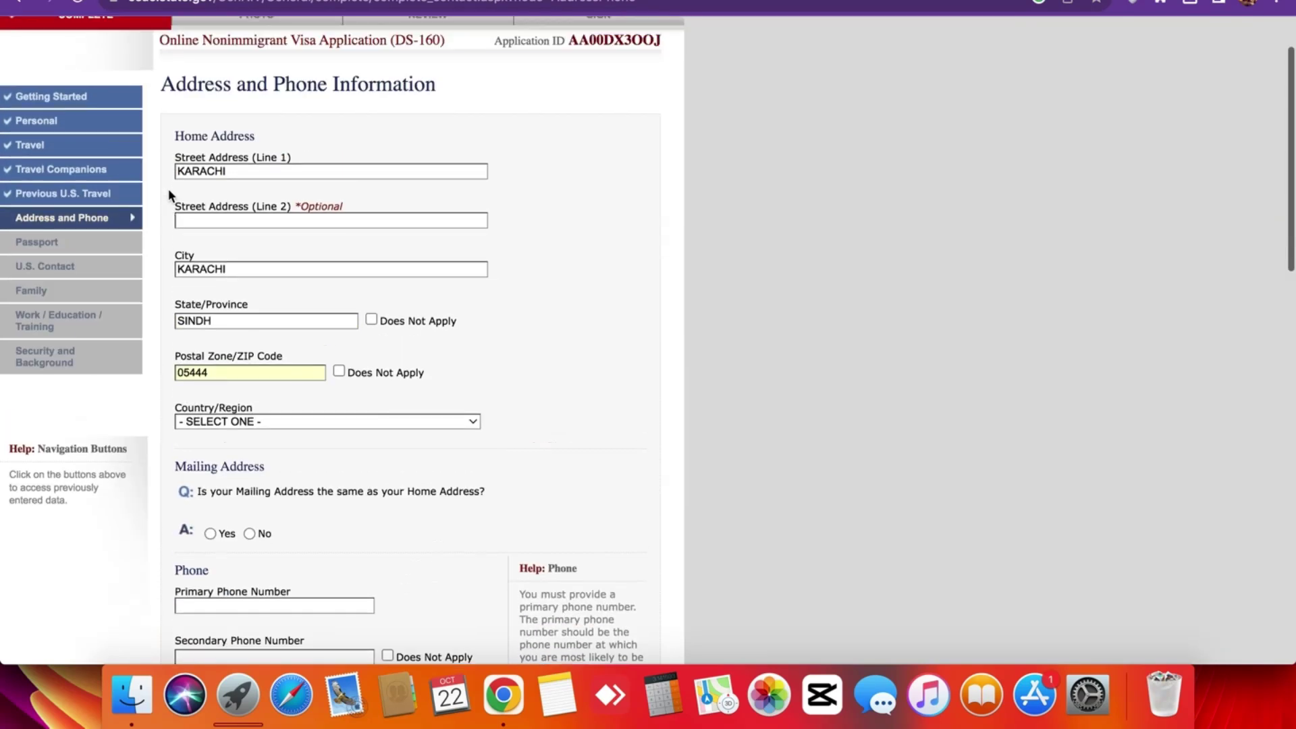
{"action": "scroll", "coordinate": [174, 301], "scroll_direction": "down", "scroll_amount": 5}
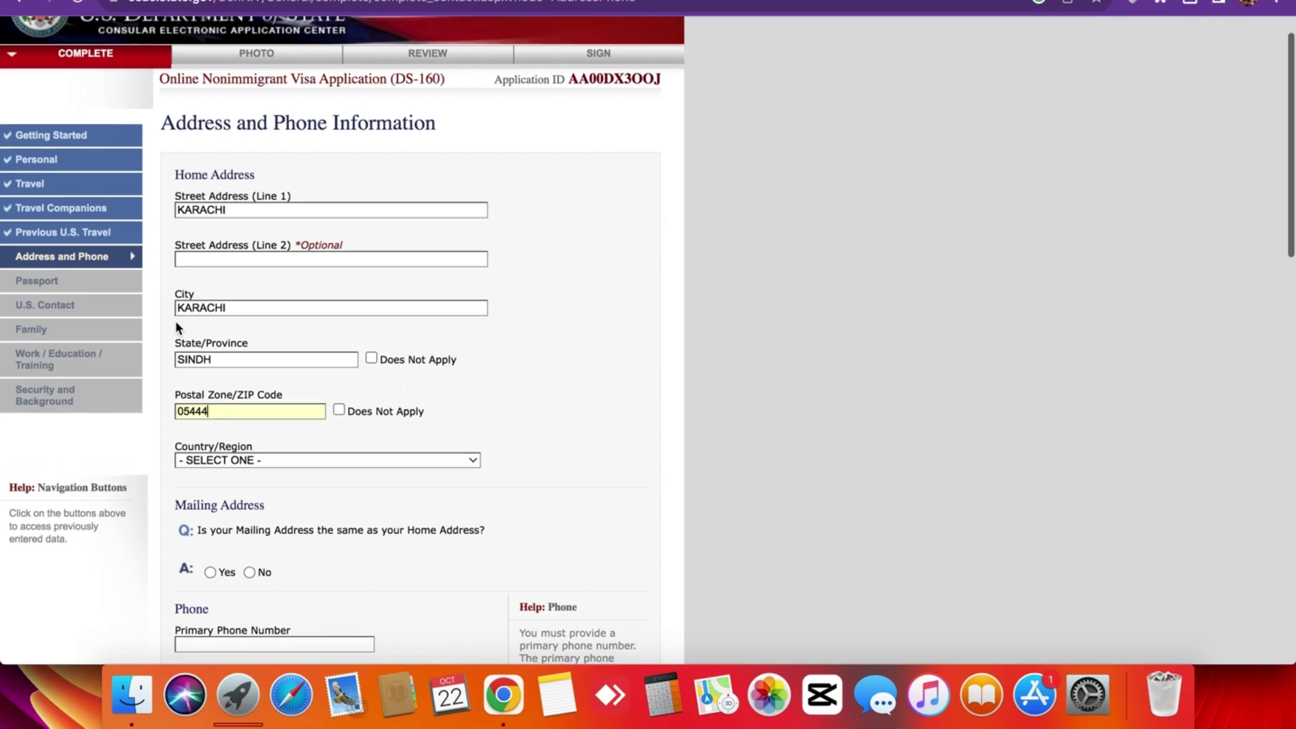
{"action": "left_click", "coordinate": [247, 167]}
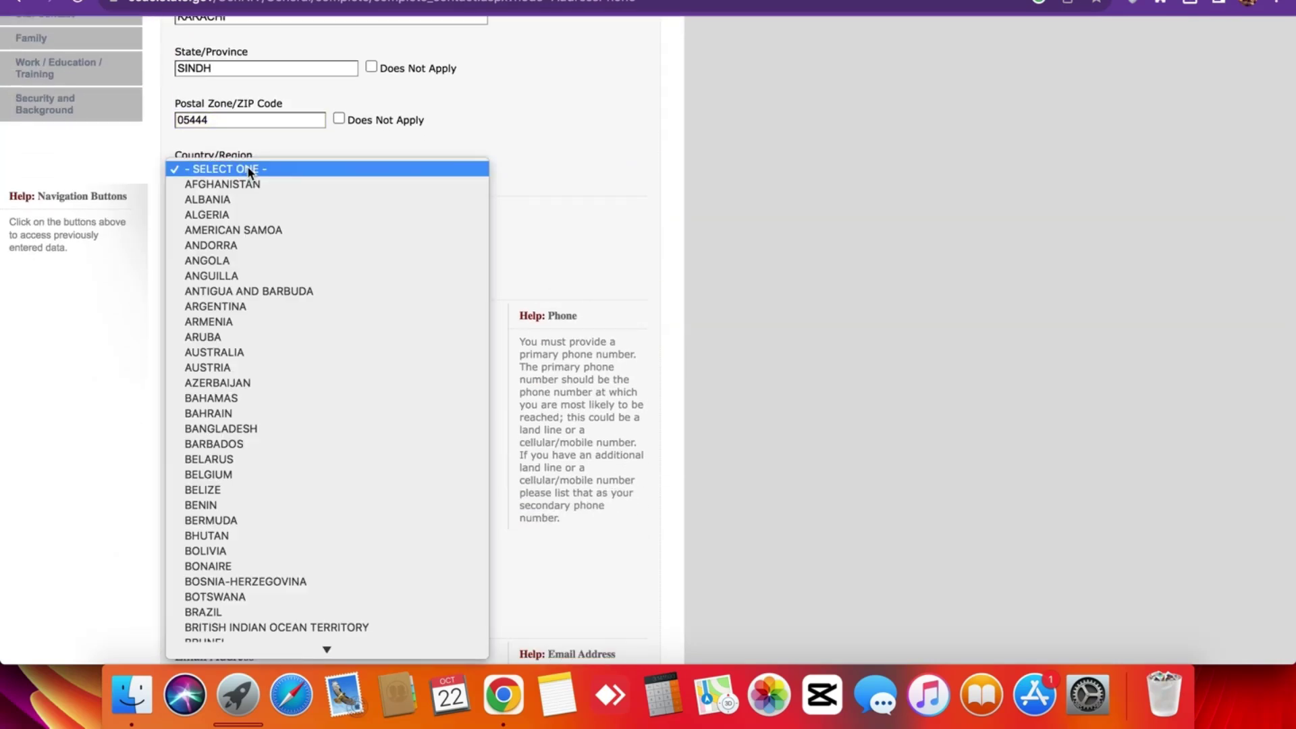
{"action": "scroll", "coordinate": [249, 174], "scroll_direction": "down", "scroll_amount": 15}
{"action": "left_click", "coordinate": [197, 639]}
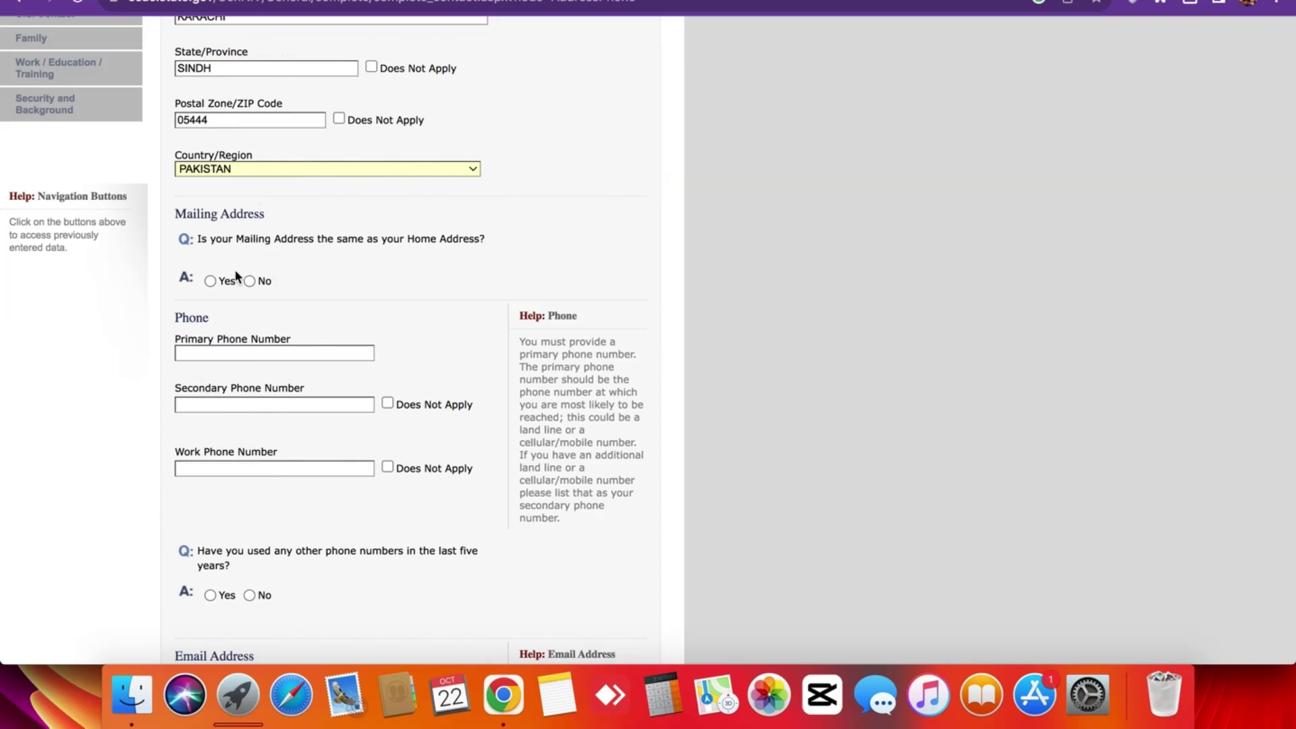
Answer Yes to the mailing address being the same as home address.
{"action": "left_click", "coordinate": [210, 281]}
{"action": "scroll", "coordinate": [155, 313], "scroll_direction": "down", "scroll_amount": 6}
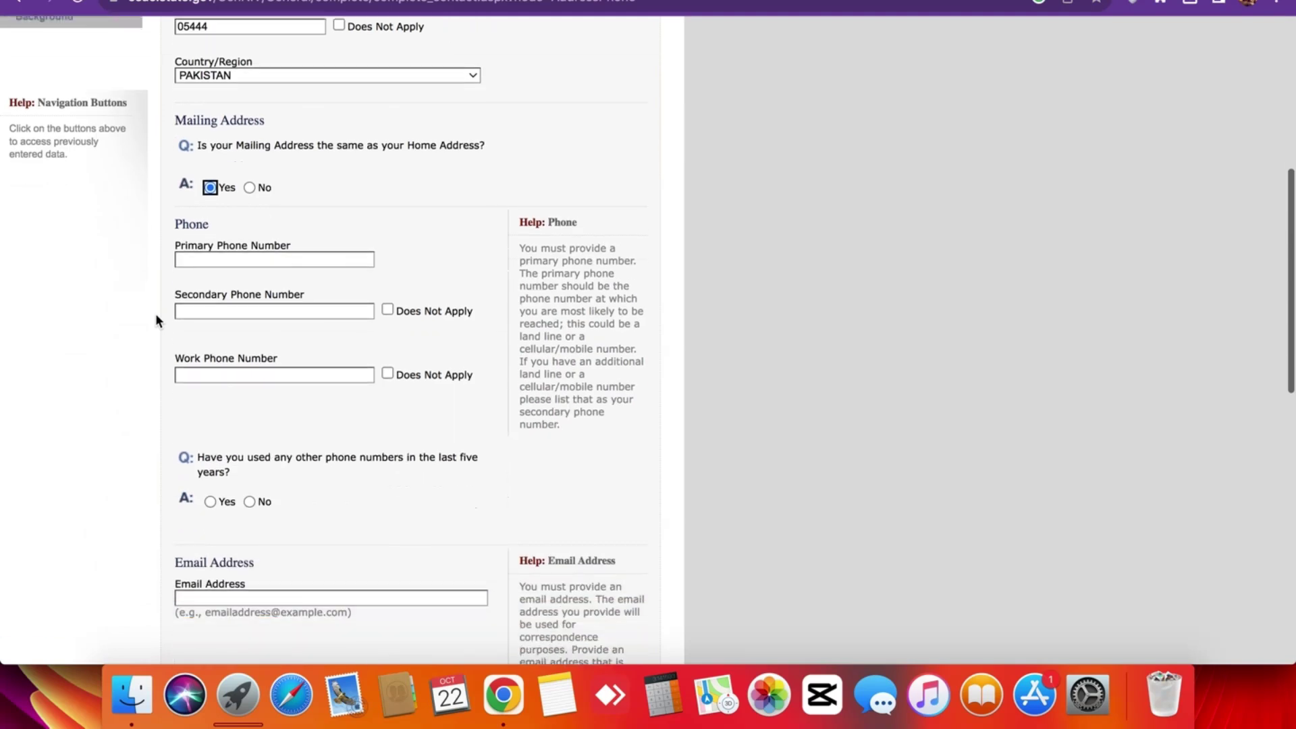
{"action": "scroll", "coordinate": [358, 216], "scroll_direction": "up", "scroll_amount": 2}
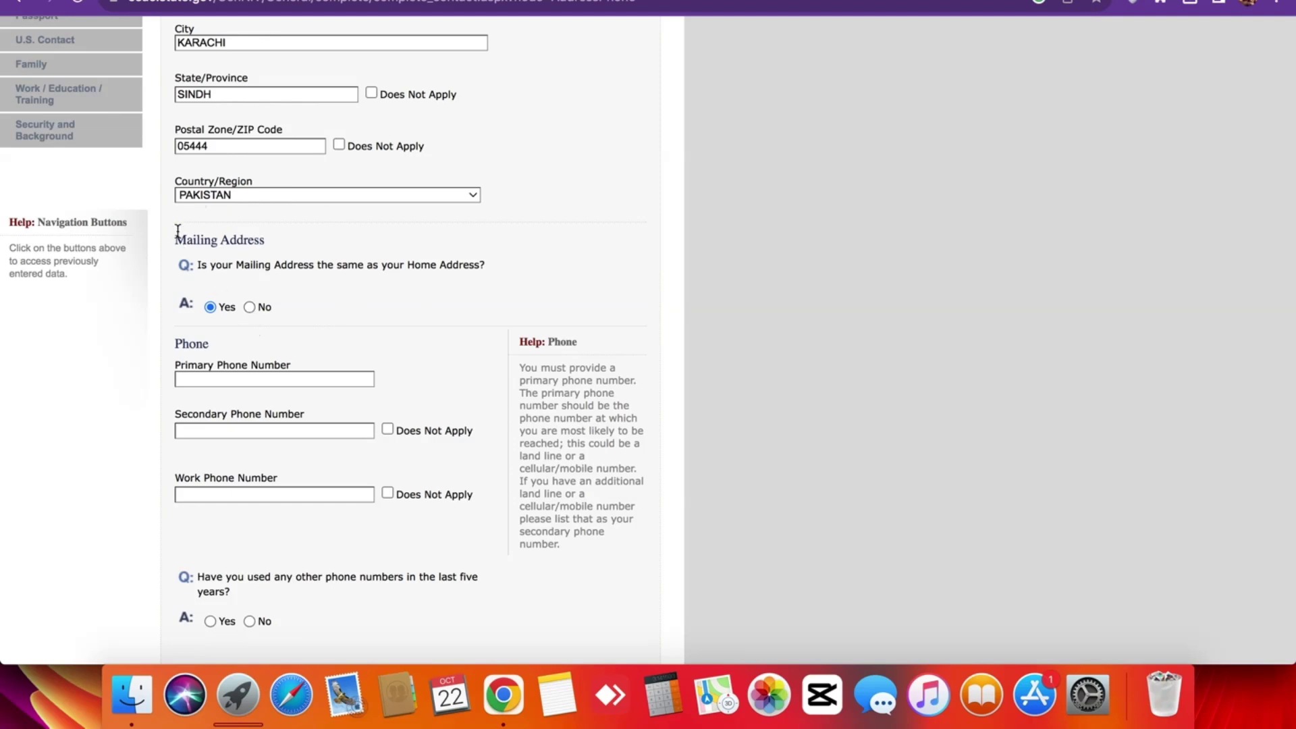
{"action": "scroll", "coordinate": [177, 231], "scroll_direction": "down", "scroll_amount": 4}
Enter the primary phone number and tick Does Not Apply for secondary and work phones.
{"action": "left_click", "coordinate": [228, 158]}
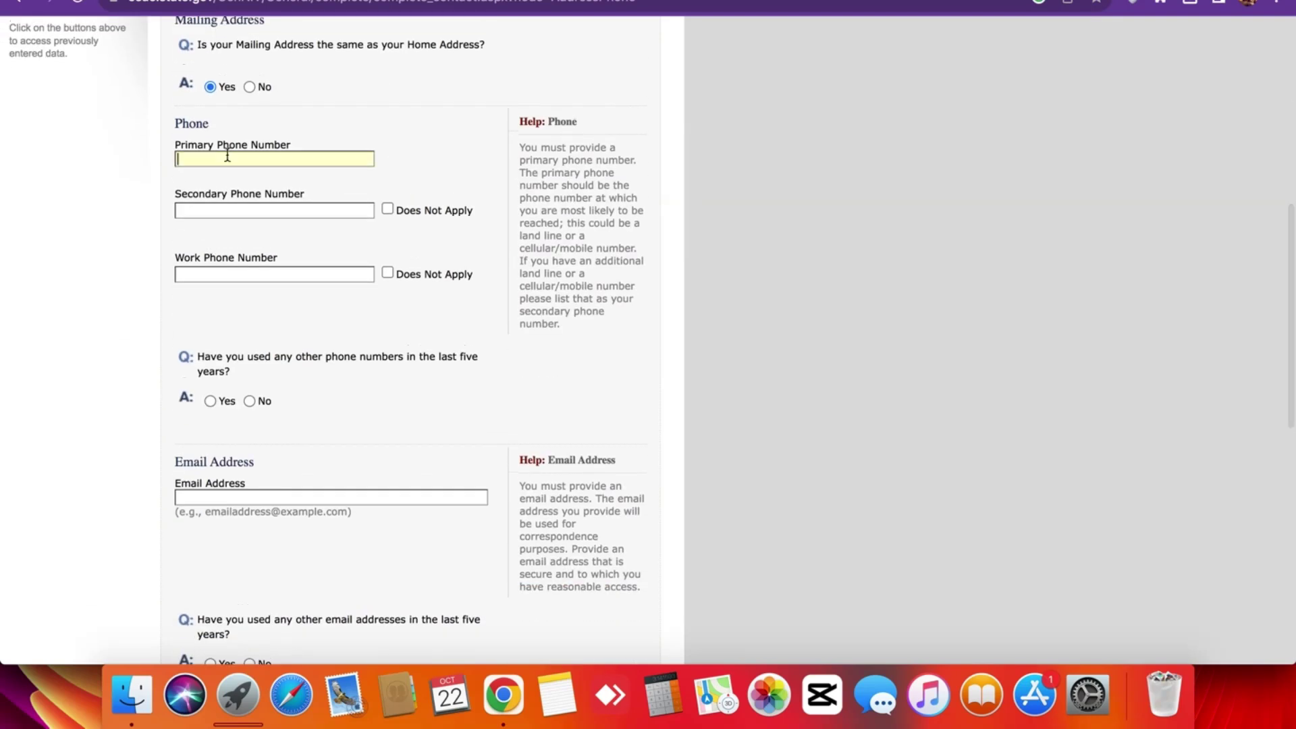
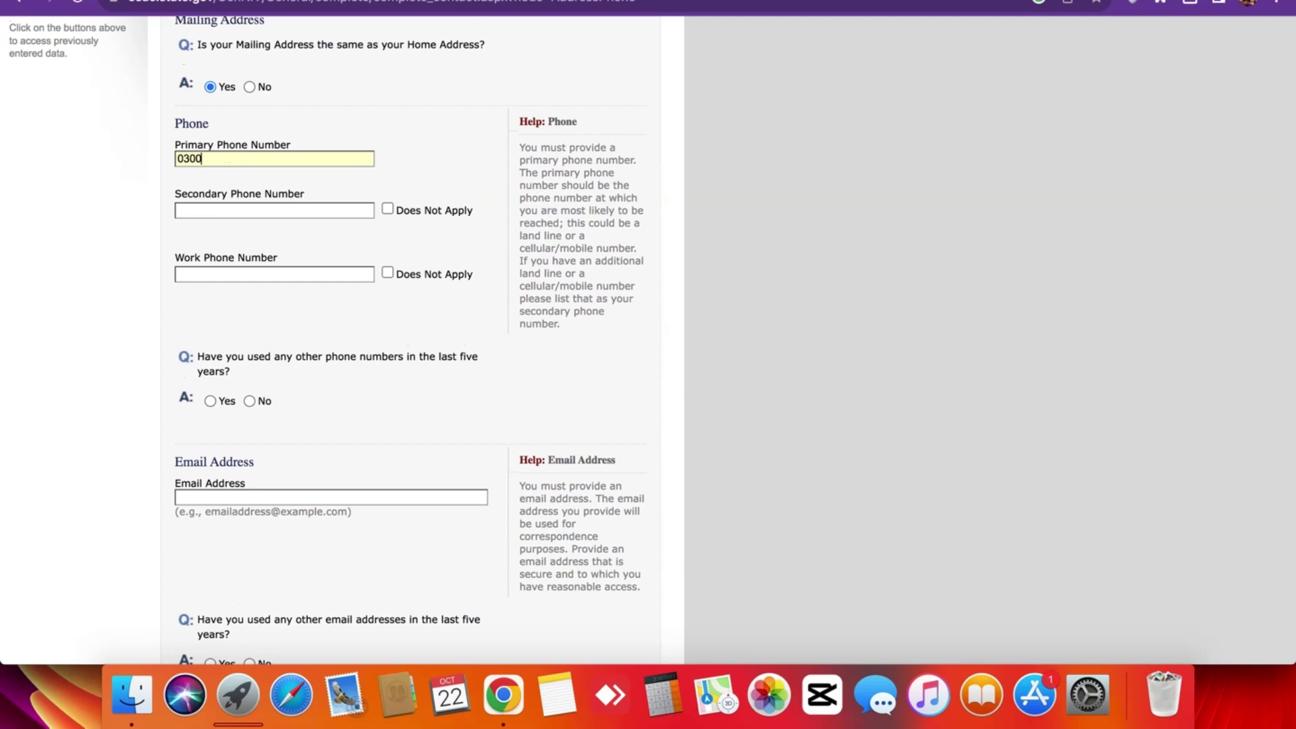
{"action": "left_click", "coordinate": [207, 211]}
{"action": "left_click", "coordinate": [388, 209]}
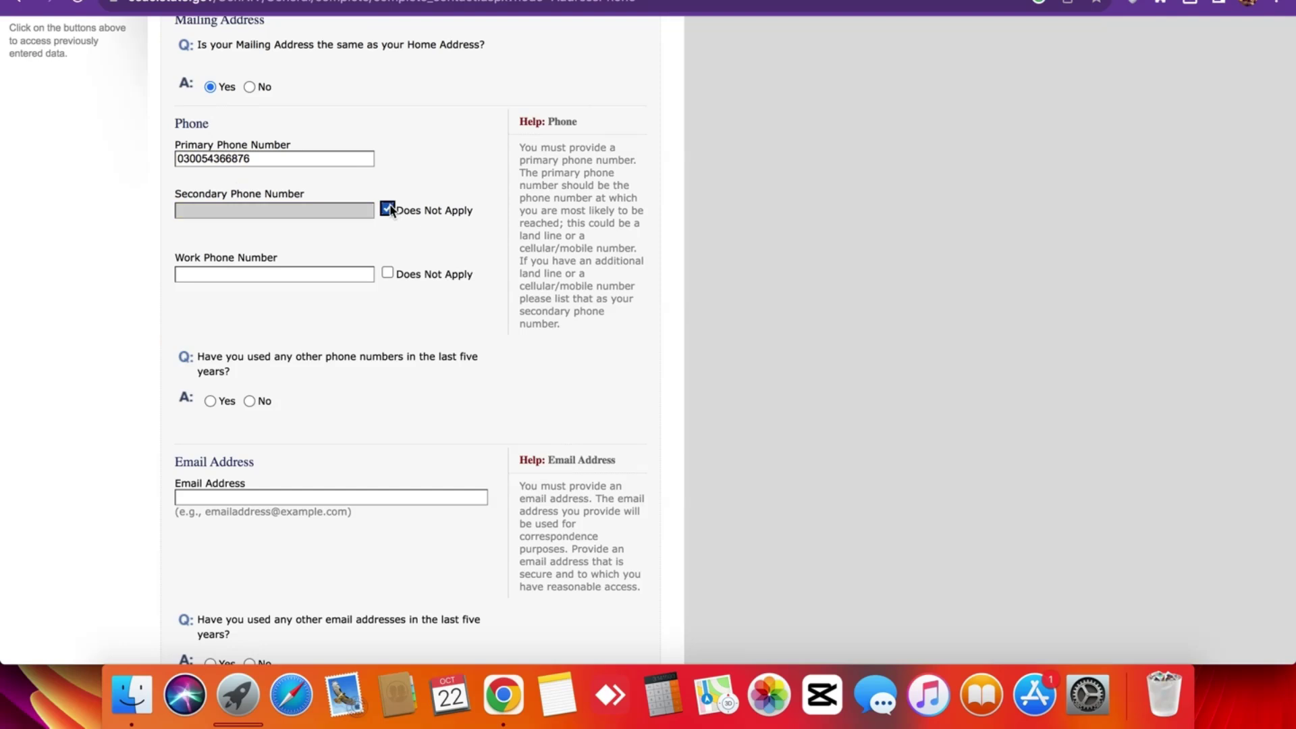
{"action": "triple_click", "coordinate": [293, 257]}
{"action": "left_click", "coordinate": [293, 257]}
{"action": "left_click", "coordinate": [256, 261]}
{"action": "triple_click", "coordinate": [256, 261]}
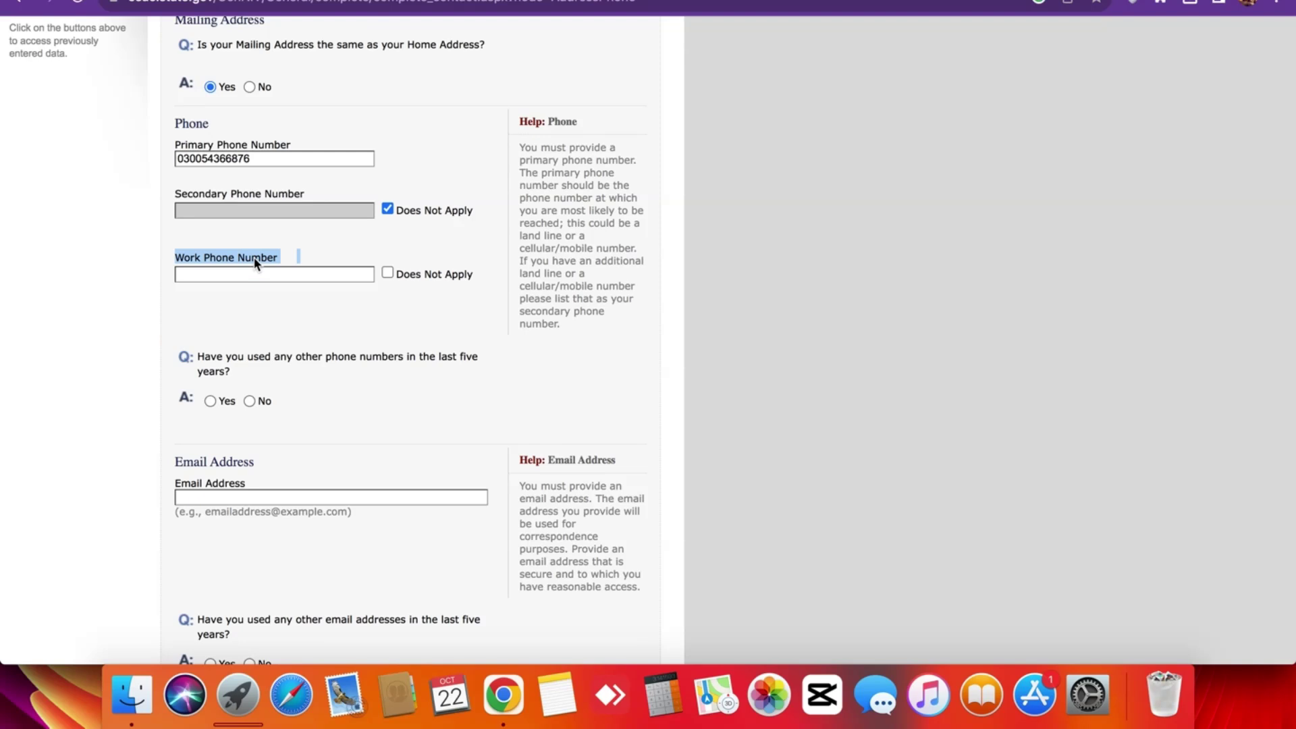
{"action": "left_click", "coordinate": [256, 262]}
{"action": "left_click", "coordinate": [388, 272]}
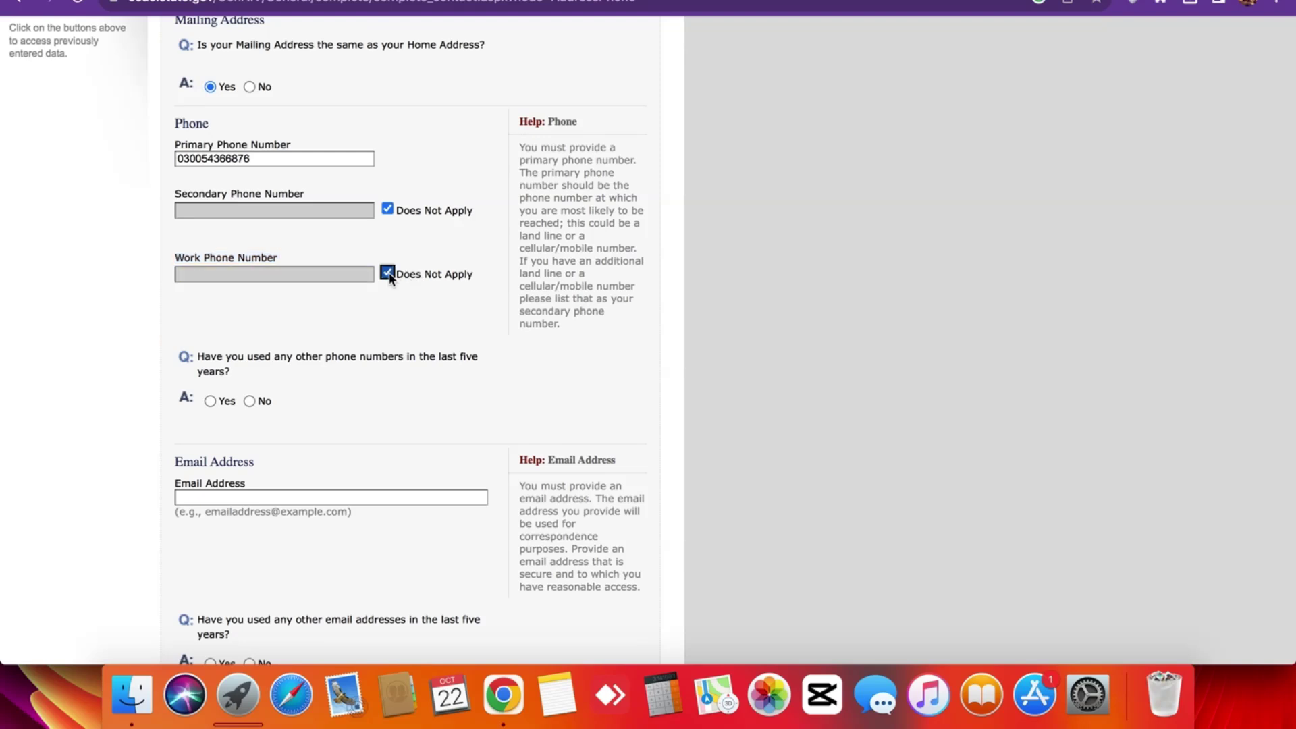
{"action": "scroll", "coordinate": [237, 228], "scroll_direction": "down", "scroll_amount": 5}
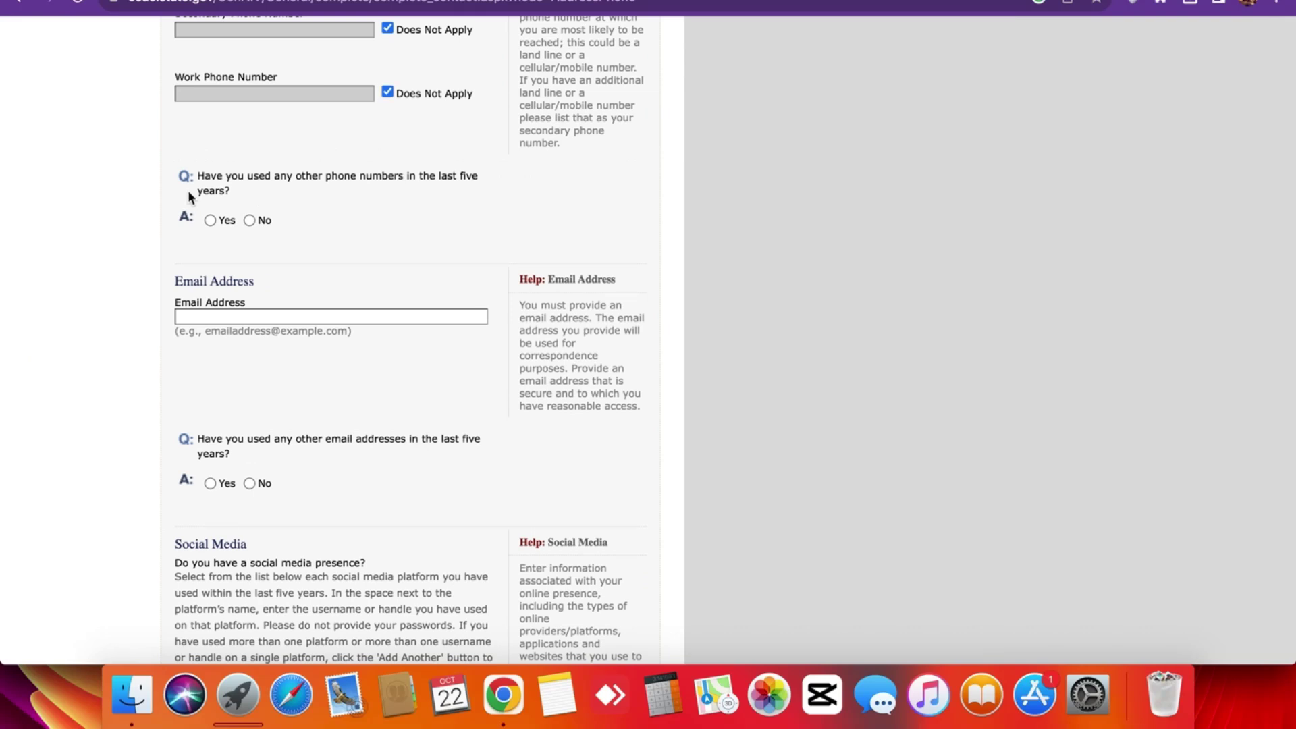
Answer No to other phone numbers and type the contact e-mail address.
{"action": "left_click", "coordinate": [250, 220]}
{"action": "scroll", "coordinate": [238, 288], "scroll_direction": "down", "scroll_amount": 8}
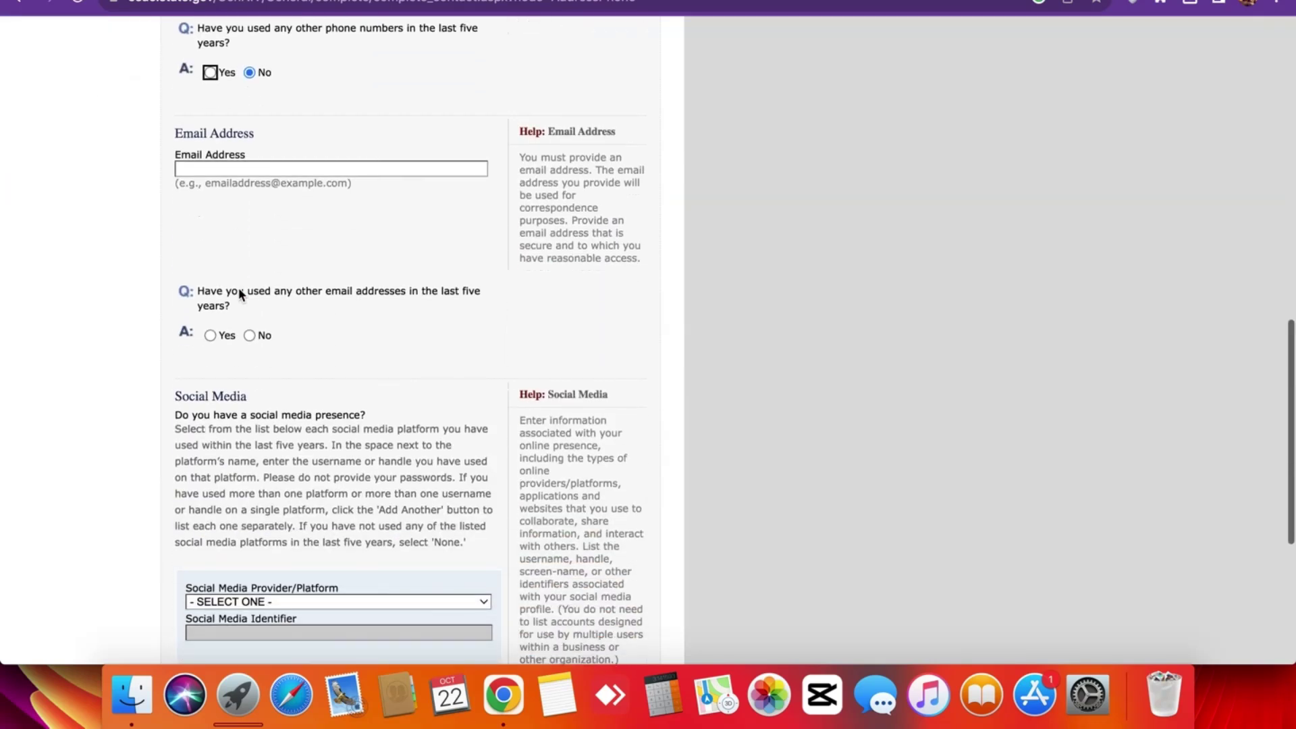
{"action": "left_click", "coordinate": [216, 170]}
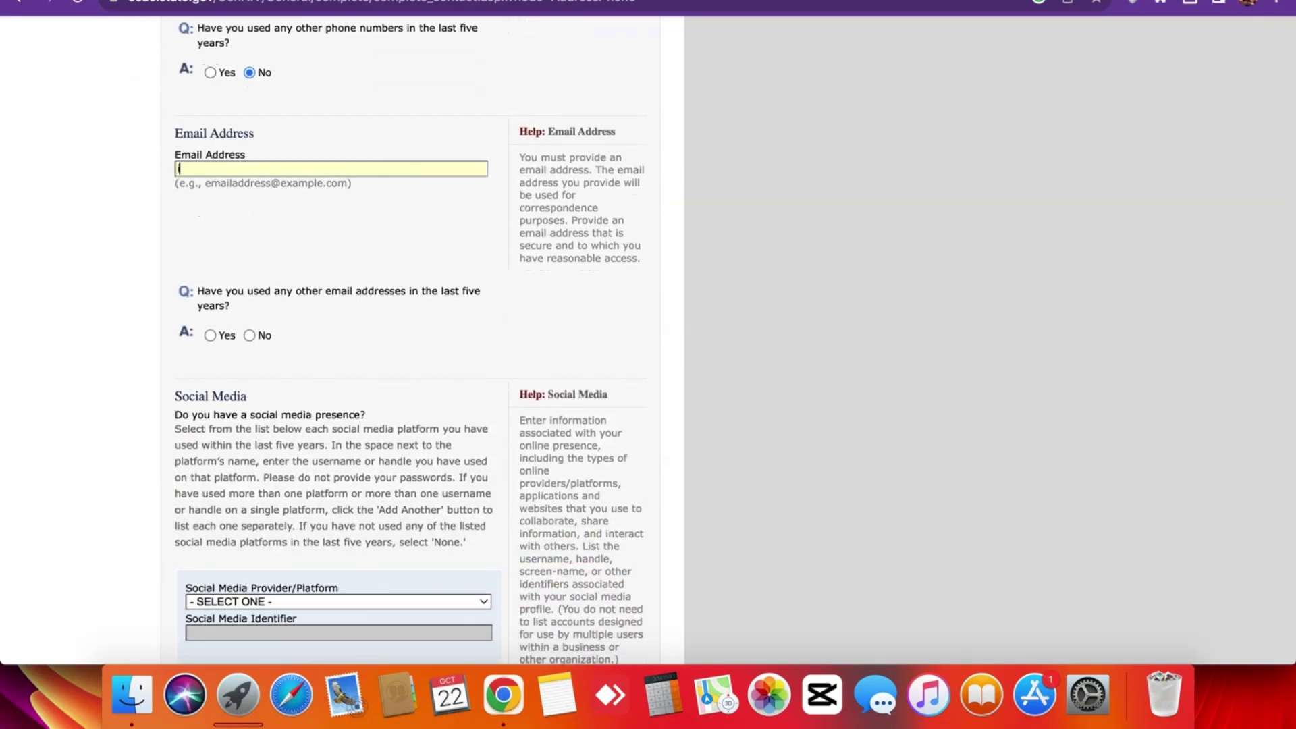
{"action": "type", "text": "info"}
{"action": "type", "text": "@"}
{"action": "type", "text": "gm"}
{"action": "left_click", "coordinate": [212, 230]}
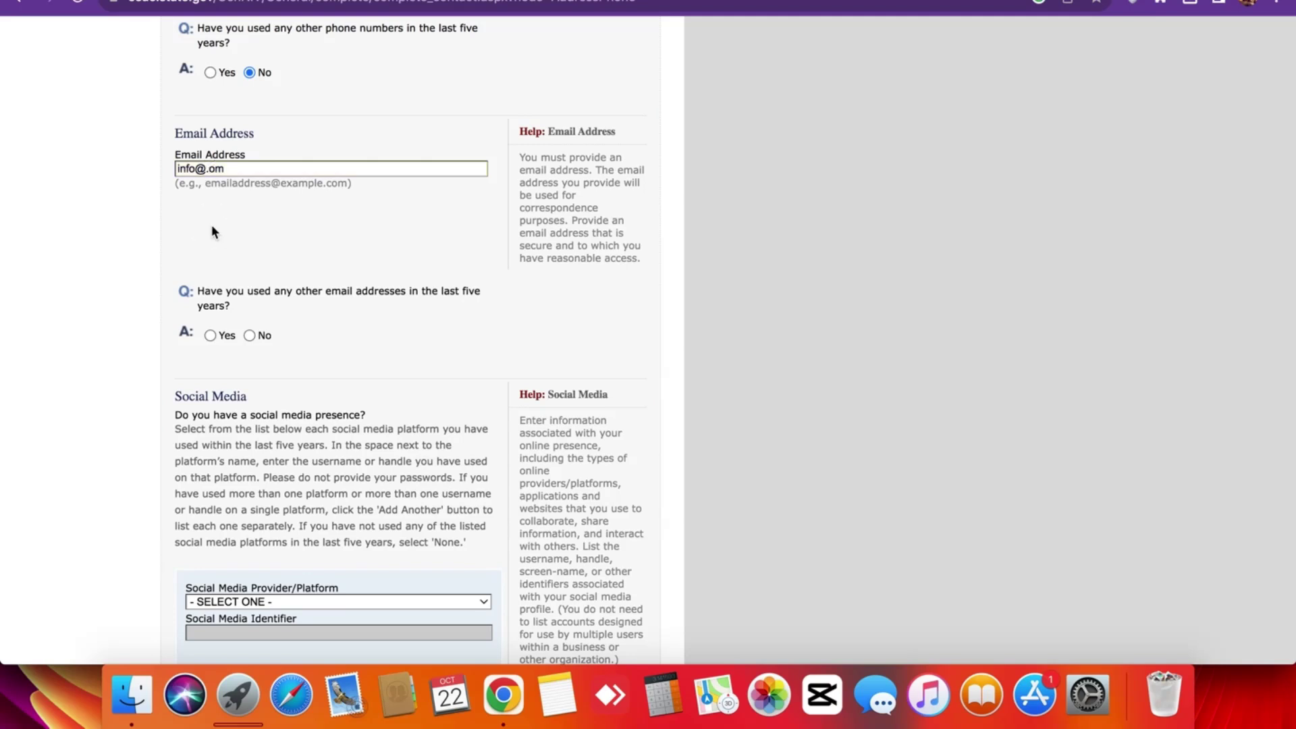
Go back into the e-mail address field to edit it.
{"action": "scroll", "coordinate": [212, 225], "scroll_direction": "down", "scroll_amount": 3}
{"action": "scroll", "coordinate": [214, 177], "scroll_direction": "up", "scroll_amount": 3}
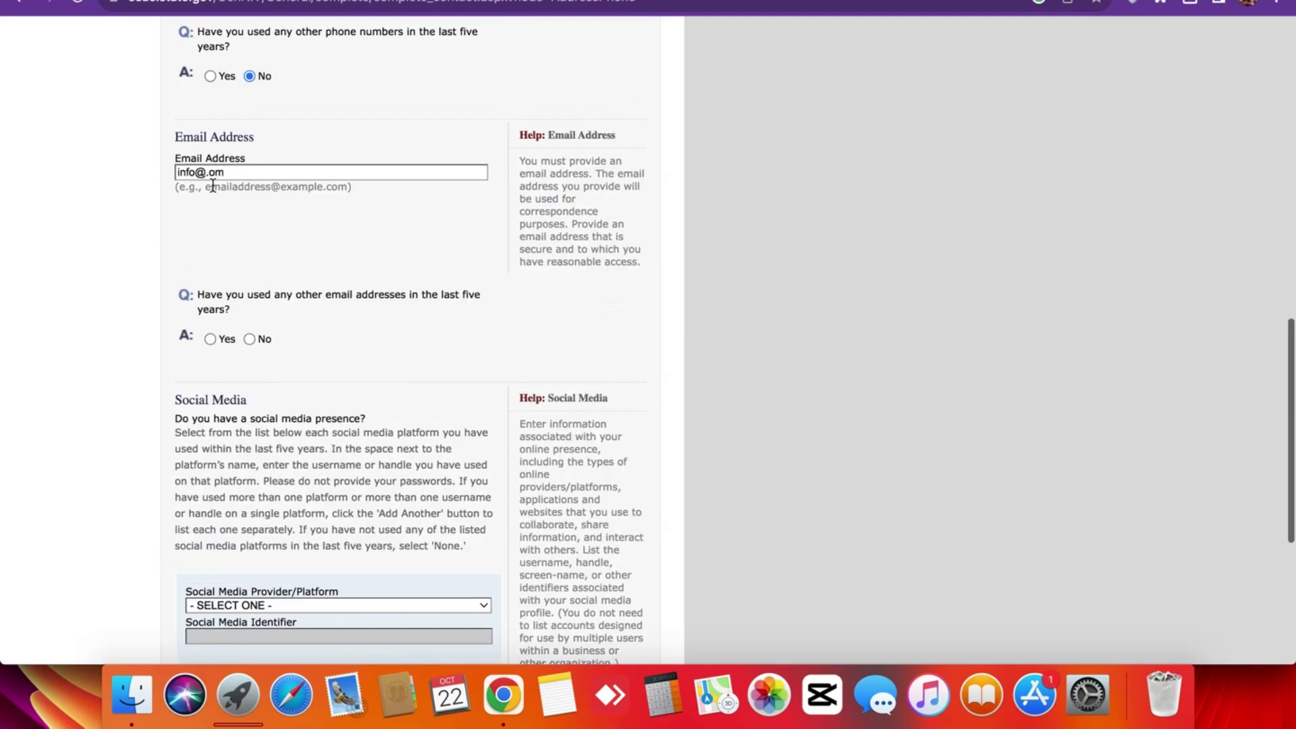
{"action": "left_click", "coordinate": [203, 172]}
{"action": "left_click", "coordinate": [162, 196]}
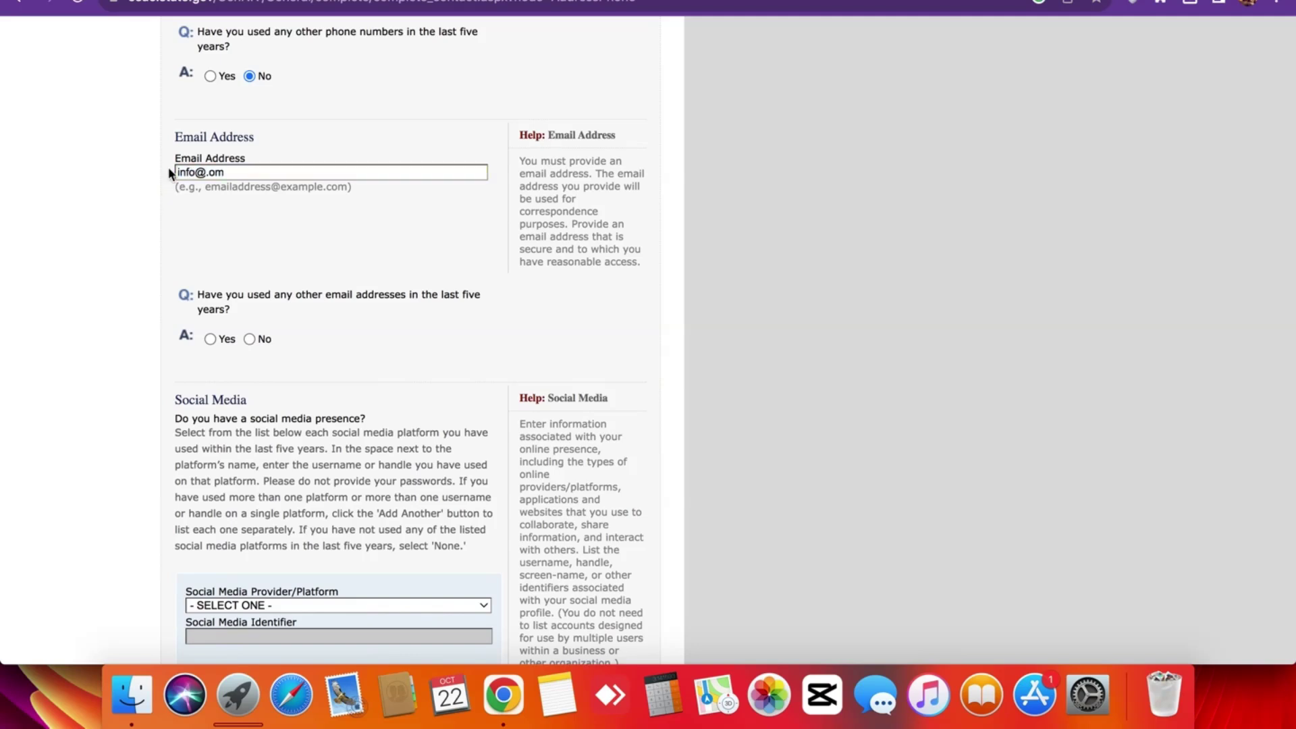
{"action": "triple_click", "coordinate": [168, 168]}
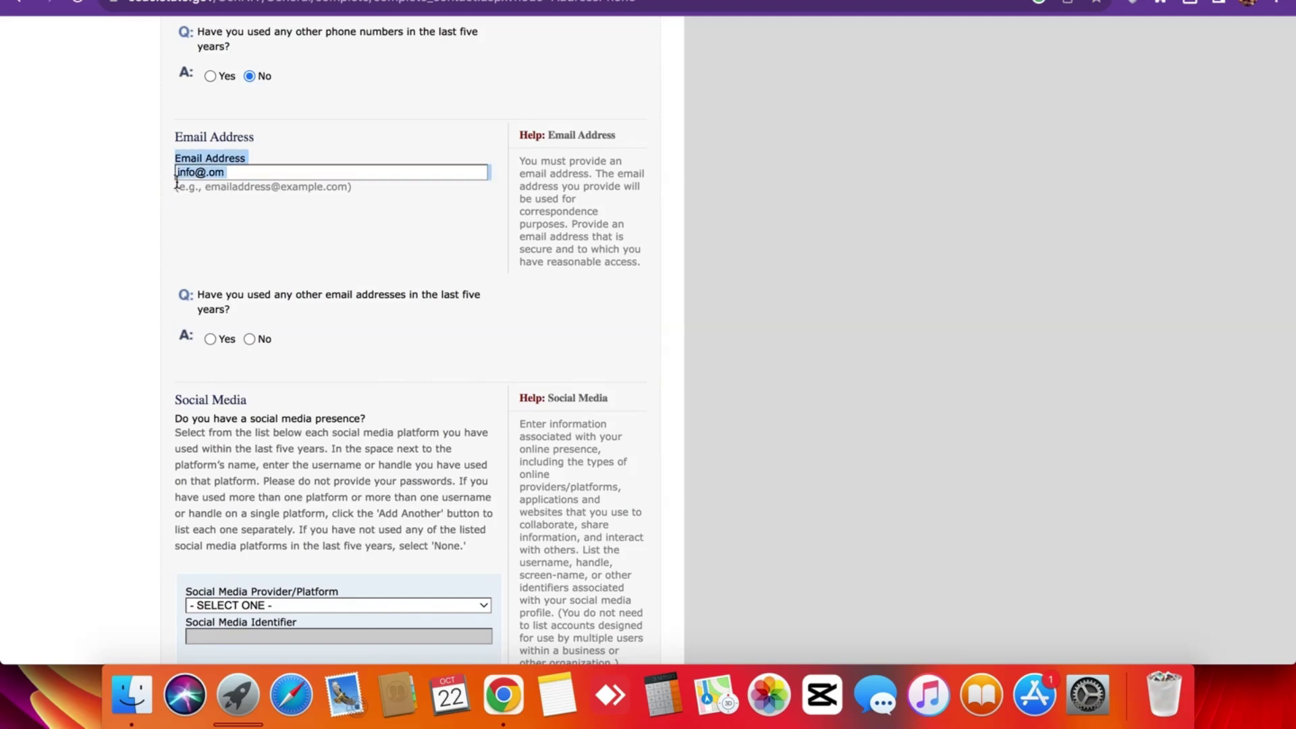
{"action": "left_click", "coordinate": [174, 176]}
{"action": "triple_click", "coordinate": [168, 168]}
{"action": "left_click", "coordinate": [168, 168]}
{"action": "triple_click", "coordinate": [169, 167]}
{"action": "left_click", "coordinate": [169, 168]}
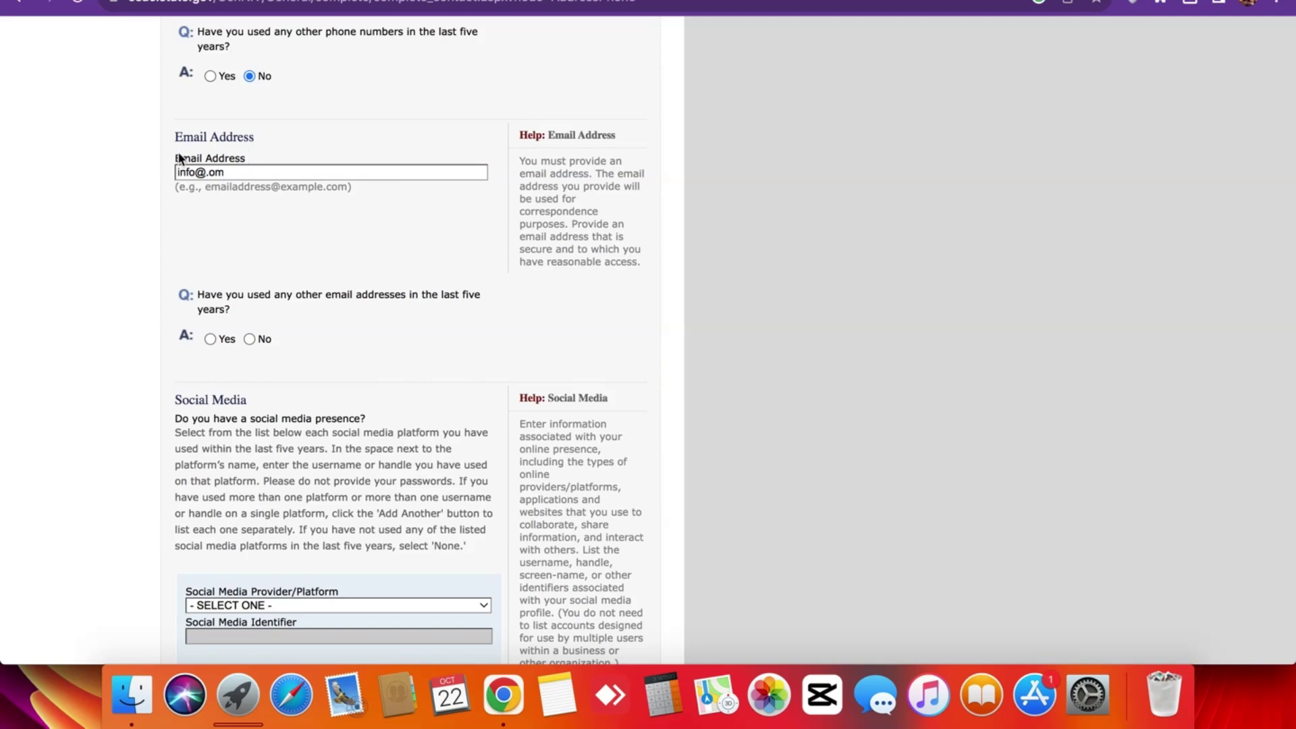
Insert the missing 'c' into the e-mail domain and review the page.
{"action": "triple_click", "coordinate": [224, 172]}
{"action": "left_click", "coordinate": [209, 172]}
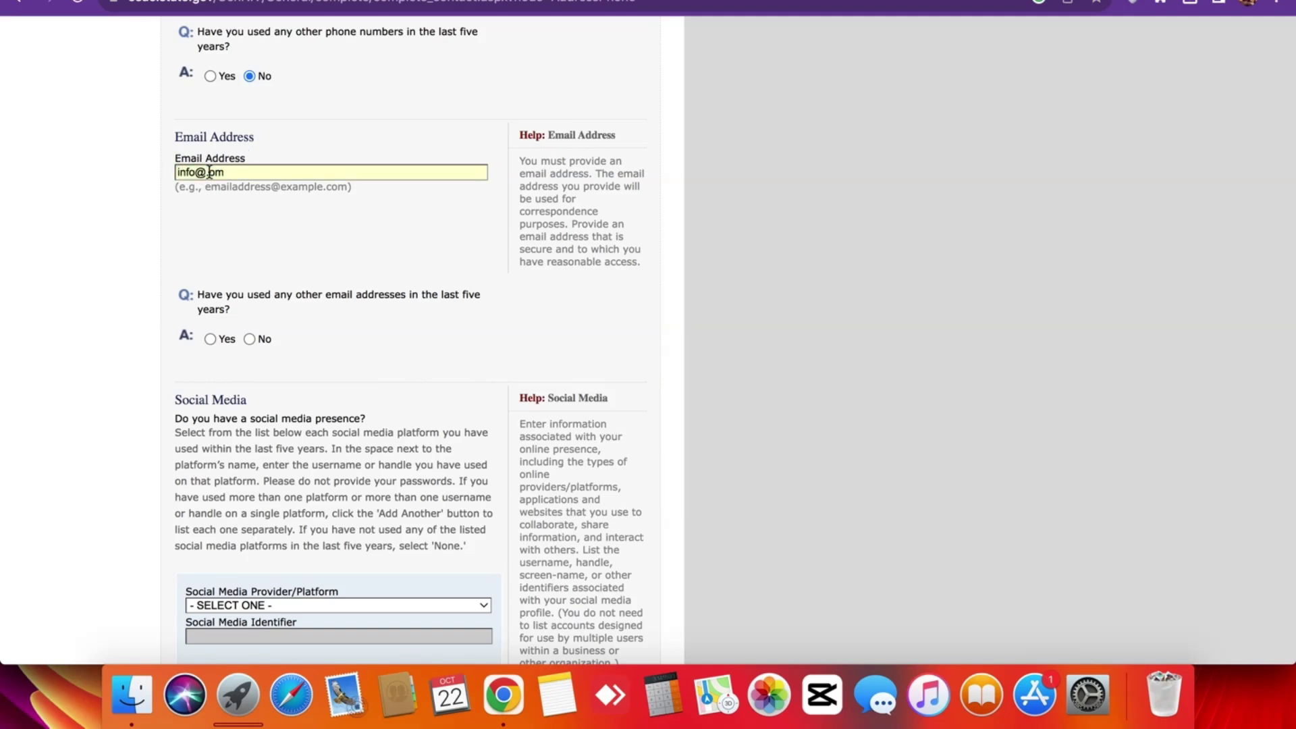
{"action": "type", "text": "c"}
{"action": "triple_click", "coordinate": [171, 189]}
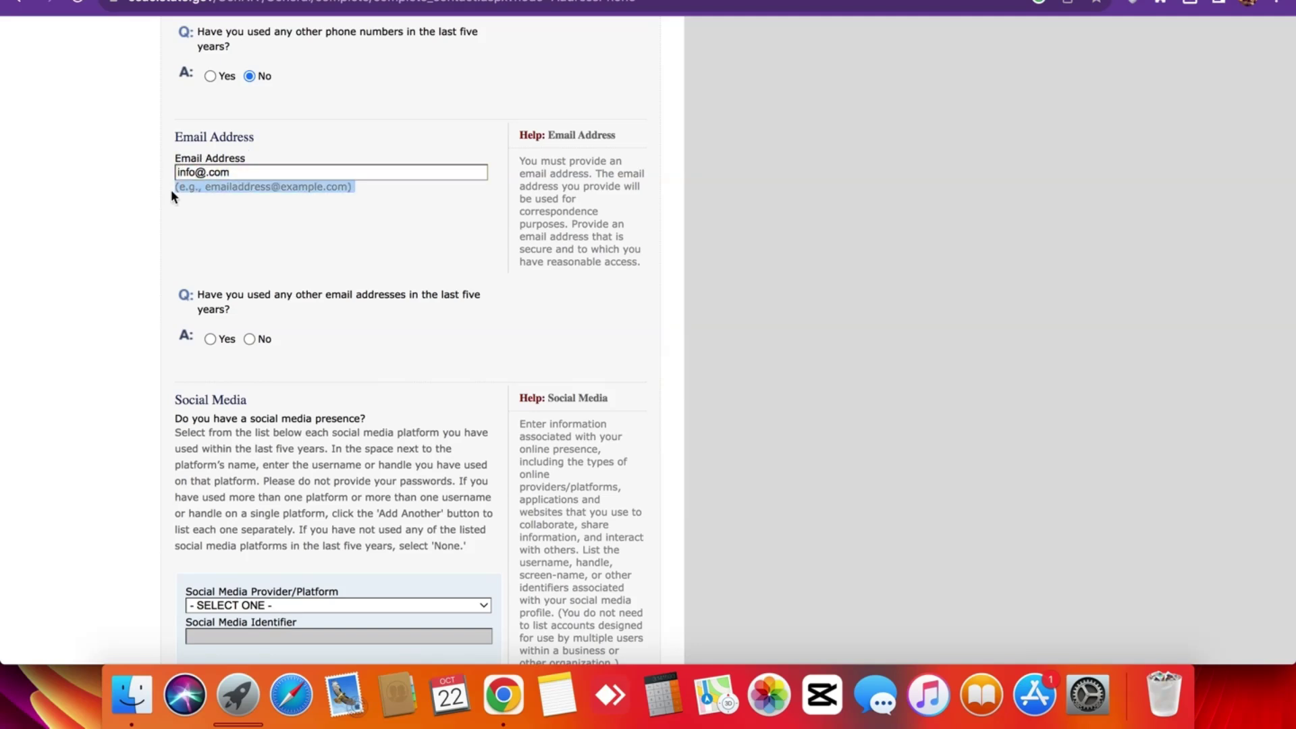
{"action": "left_click", "coordinate": [171, 189]}
{"action": "scroll", "coordinate": [164, 304], "scroll_direction": "down", "scroll_amount": 5}
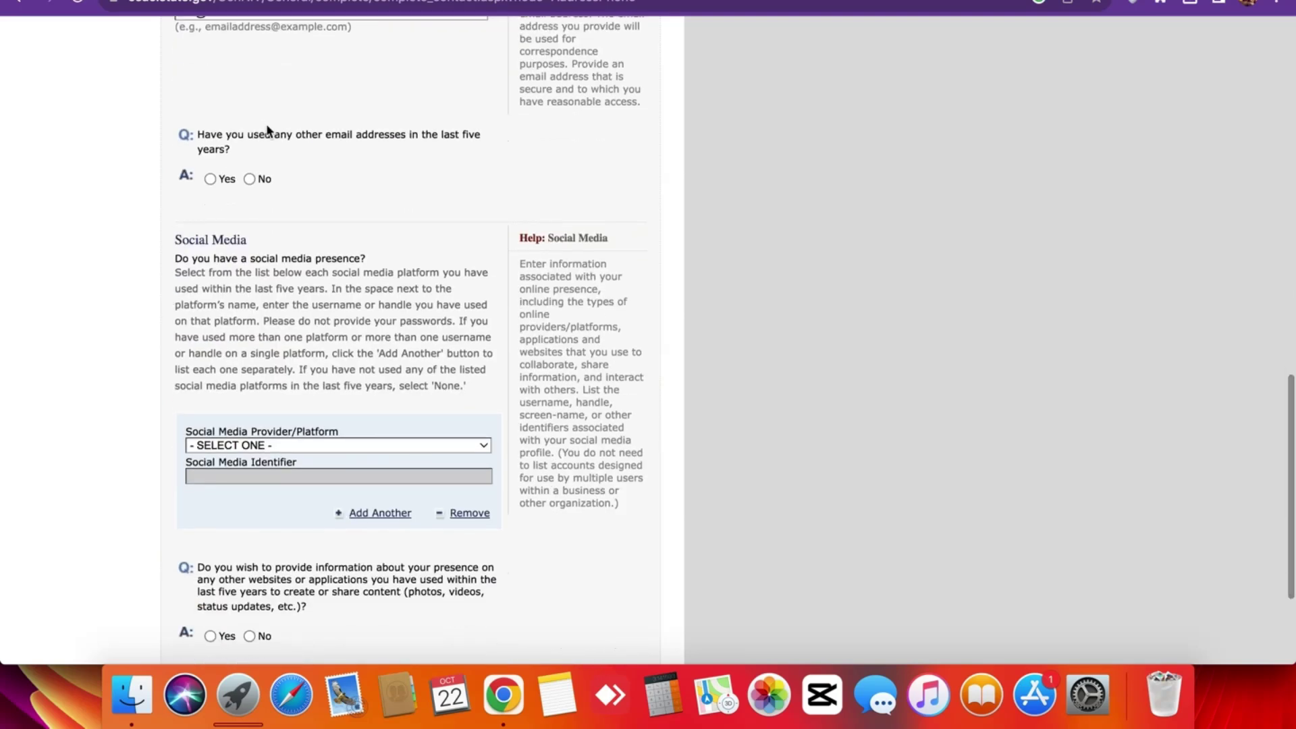
{"action": "scroll", "coordinate": [264, 151], "scroll_direction": "up", "scroll_amount": 3}
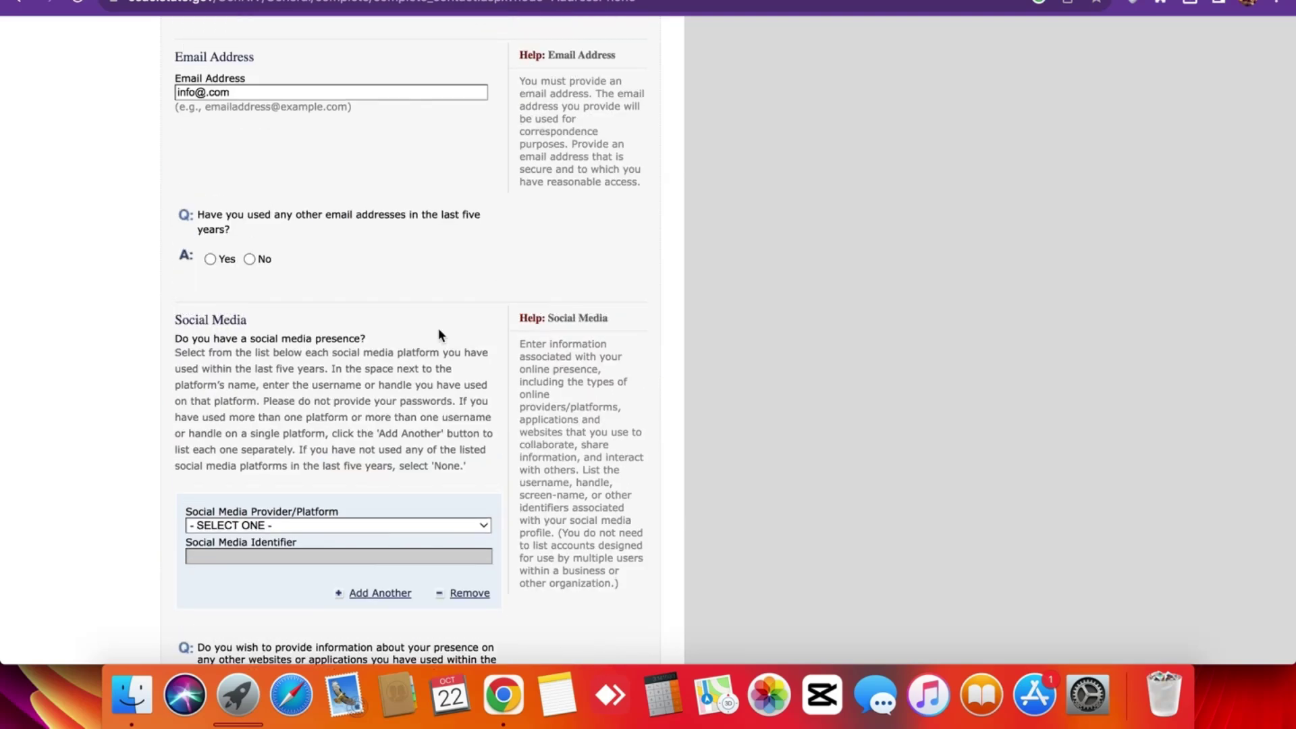
{"action": "scroll", "coordinate": [123, 235], "scroll_direction": "up", "scroll_amount": 5}
{"action": "scroll", "coordinate": [123, 235], "scroll_direction": "down", "scroll_amount": 5}
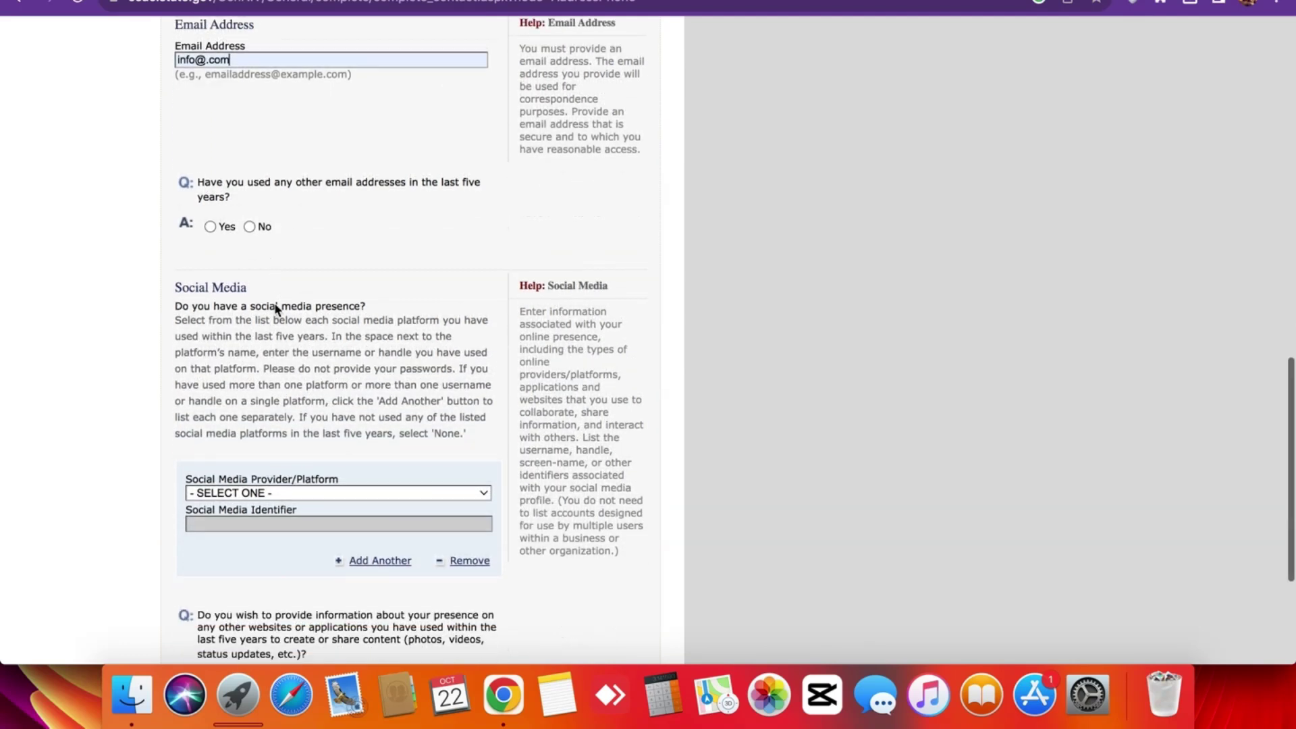
{"action": "scroll", "coordinate": [250, 184], "scroll_direction": "down", "scroll_amount": 2}
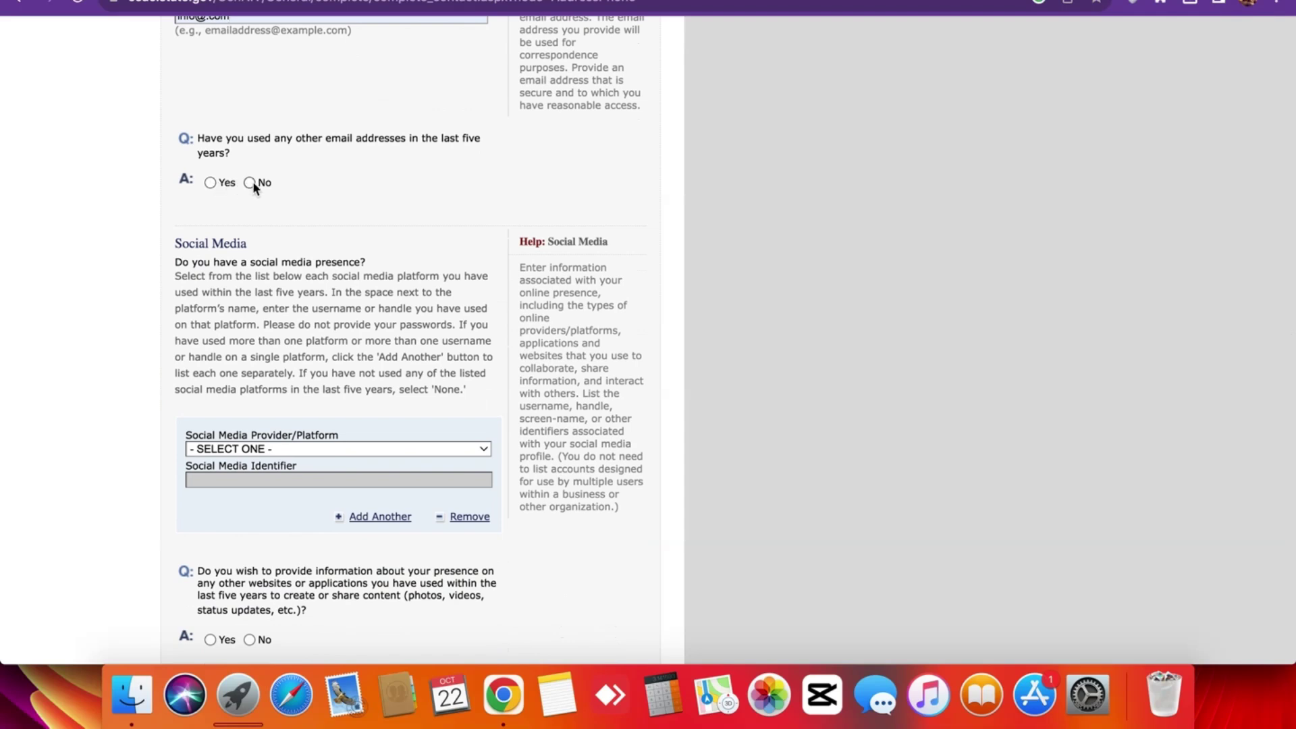
{"action": "scroll", "coordinate": [293, 278], "scroll_direction": "up", "scroll_amount": 7}
{"action": "scroll", "coordinate": [293, 278], "scroll_direction": "down", "scroll_amount": 8}
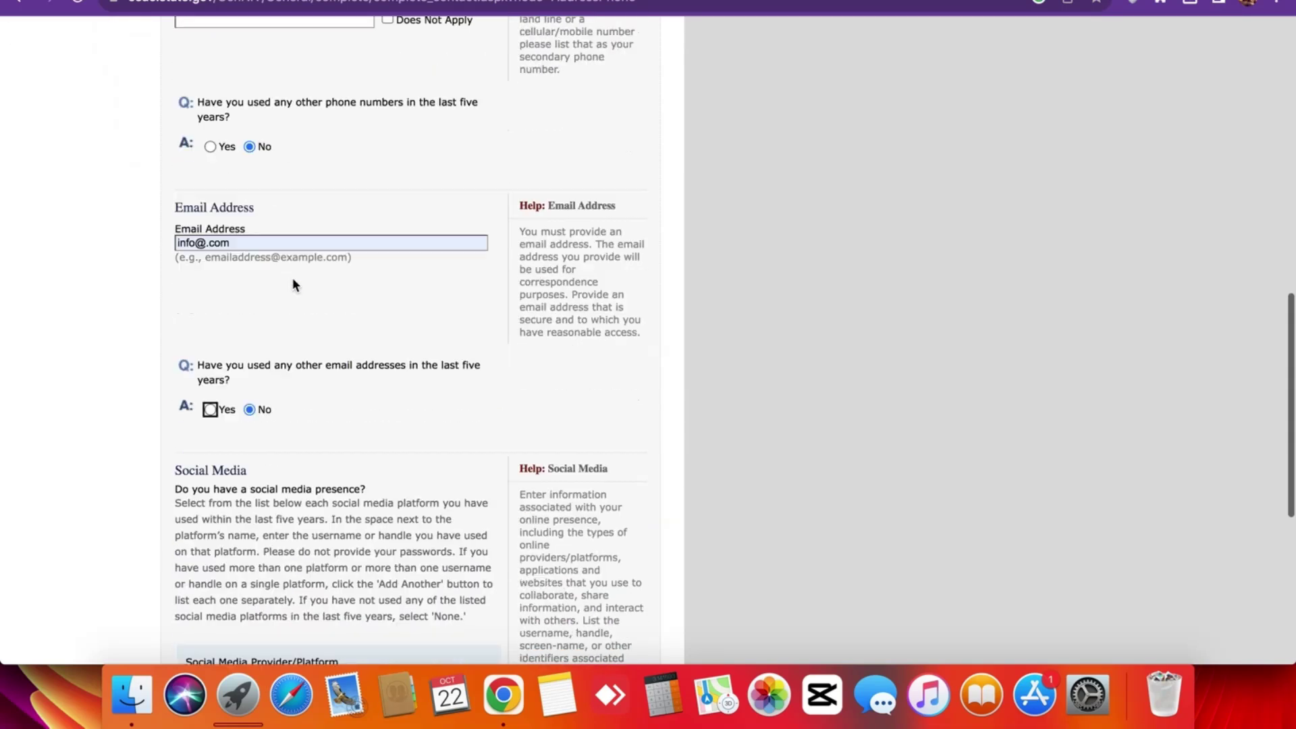
{"action": "scroll", "coordinate": [293, 278], "scroll_direction": "down", "scroll_amount": 3}
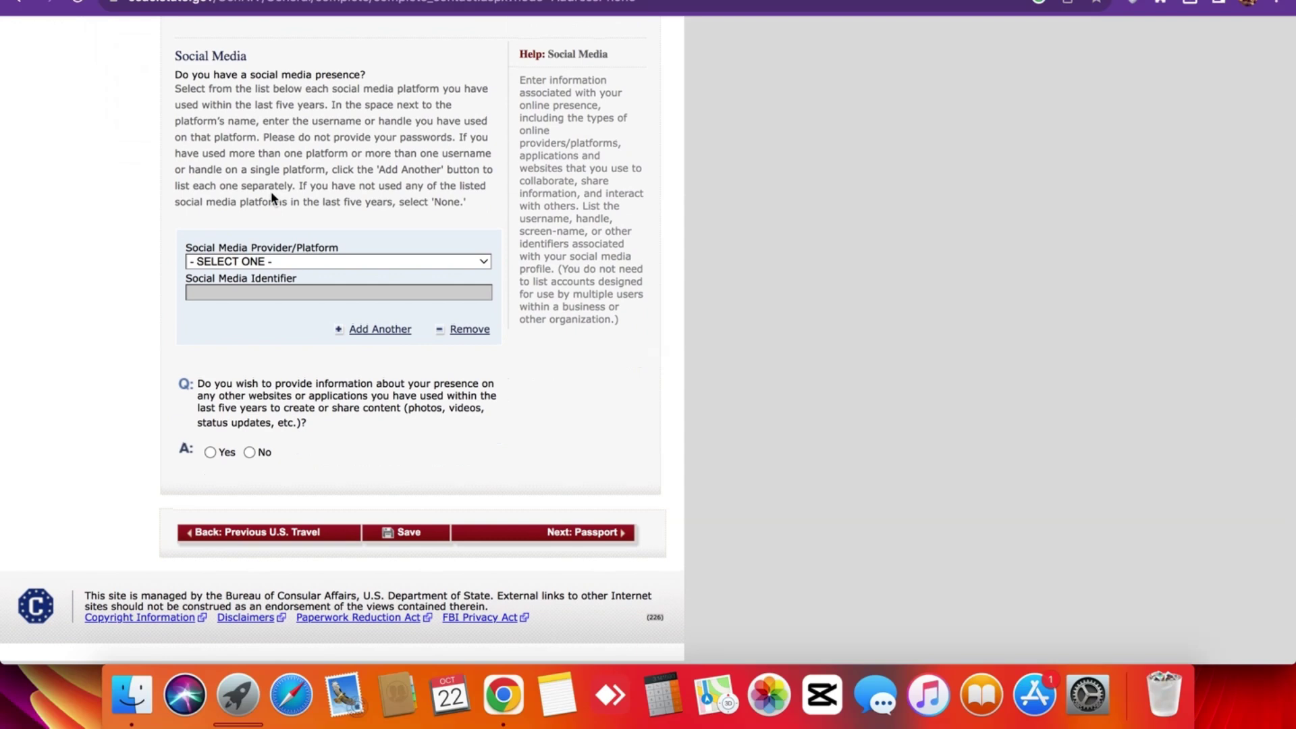
Choose FACEBOOK as the social media platform and enter the account identifier.
{"action": "left_click", "coordinate": [290, 263]}
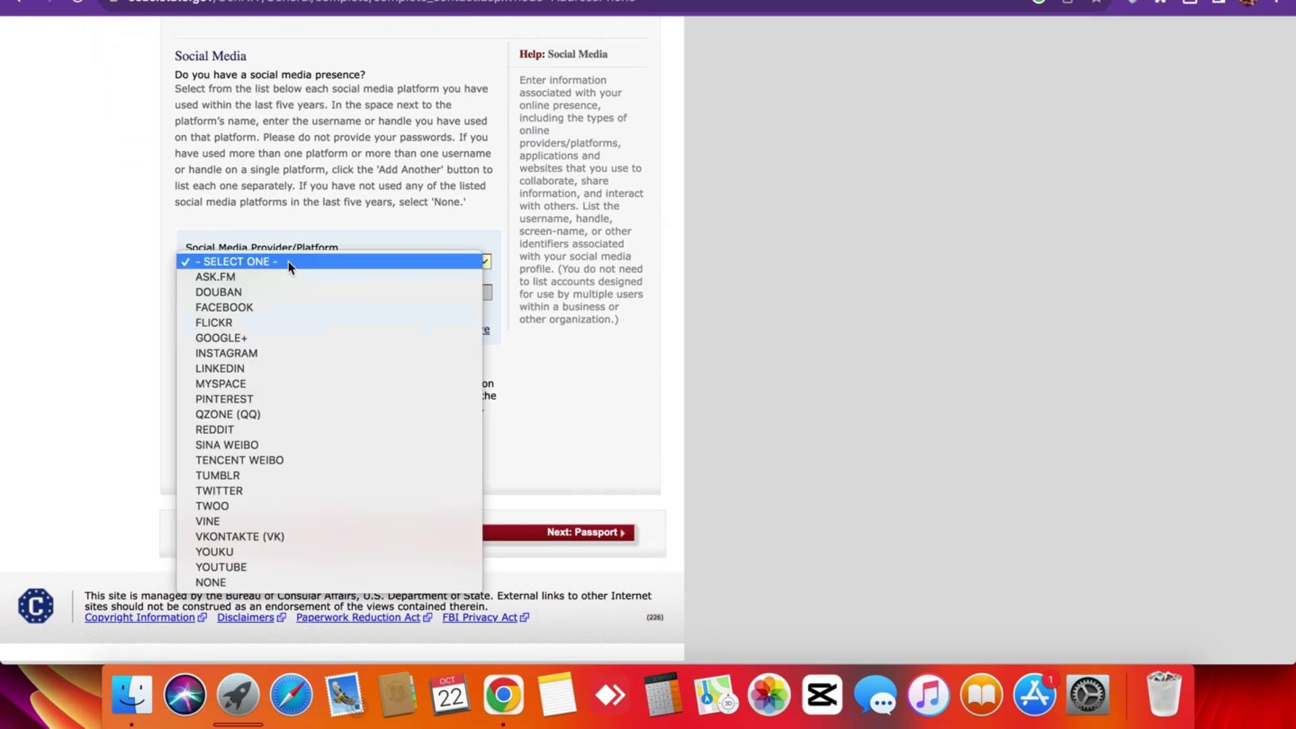
{"action": "left_click", "coordinate": [289, 265]}
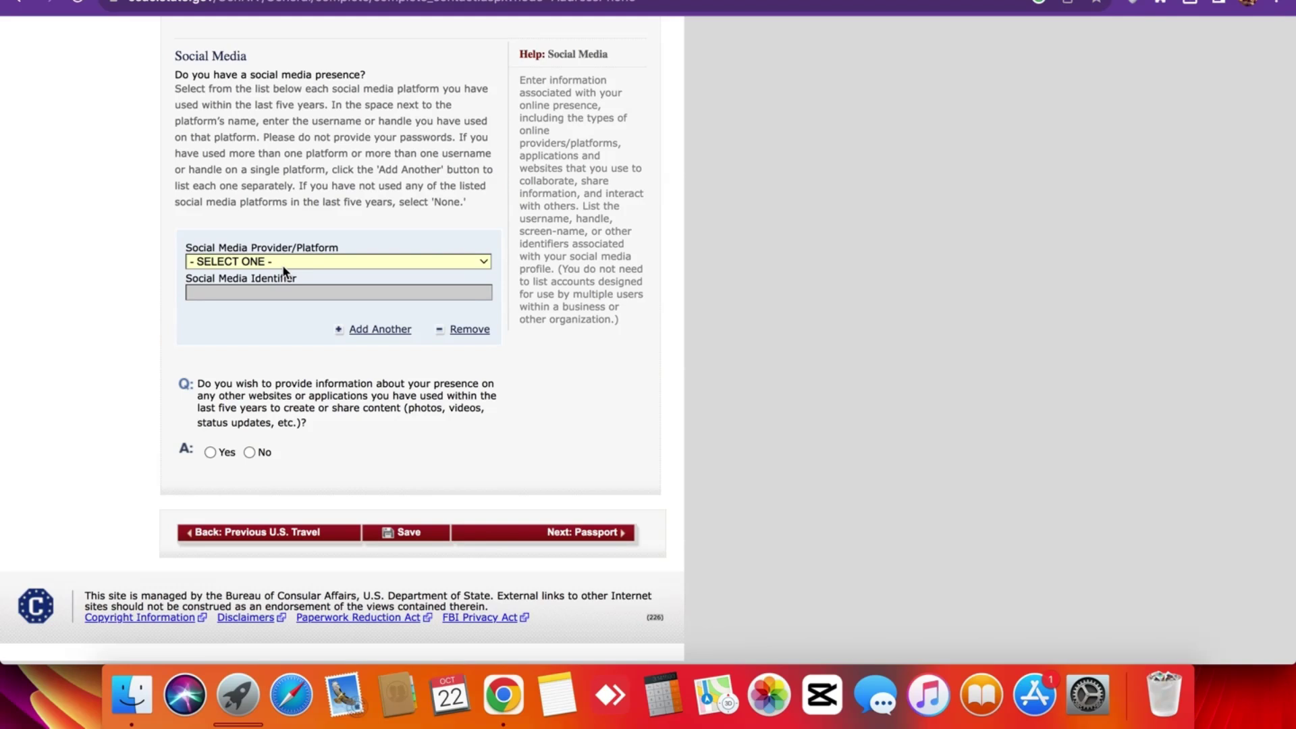
{"action": "left_click", "coordinate": [289, 263]}
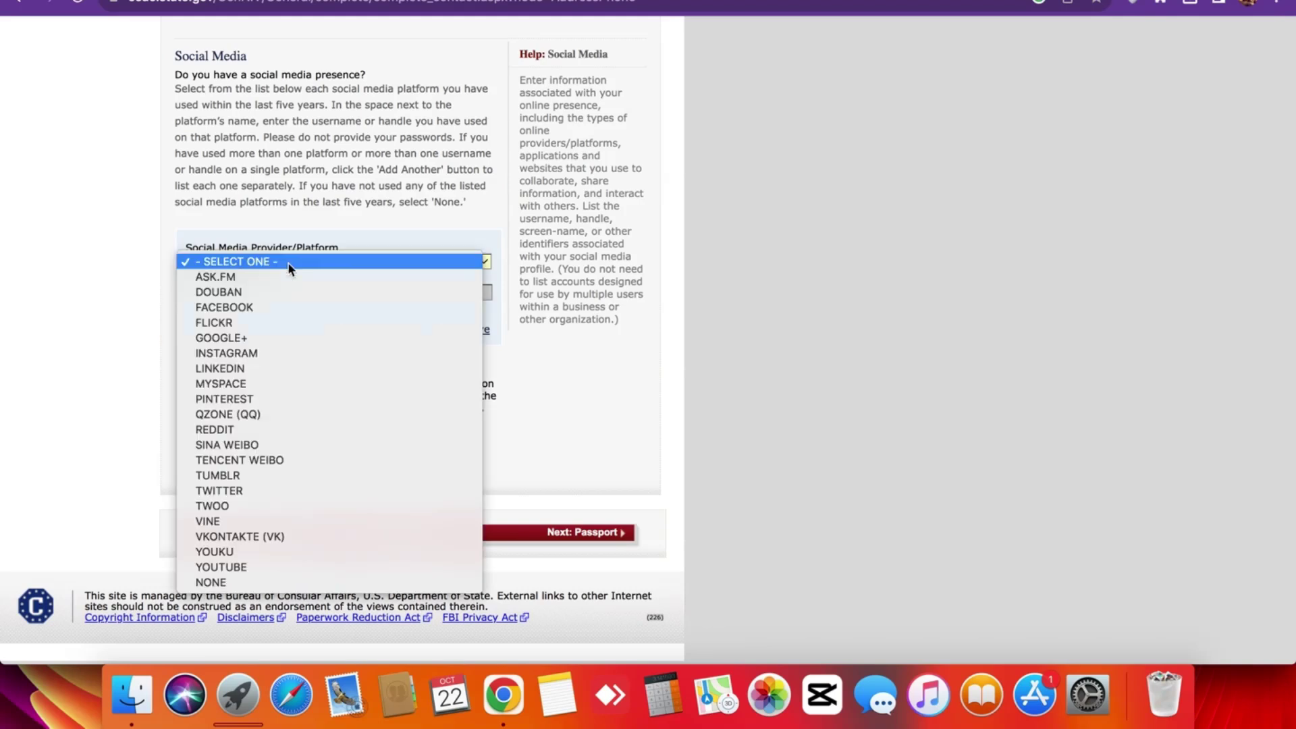
{"action": "left_click", "coordinate": [292, 308]}
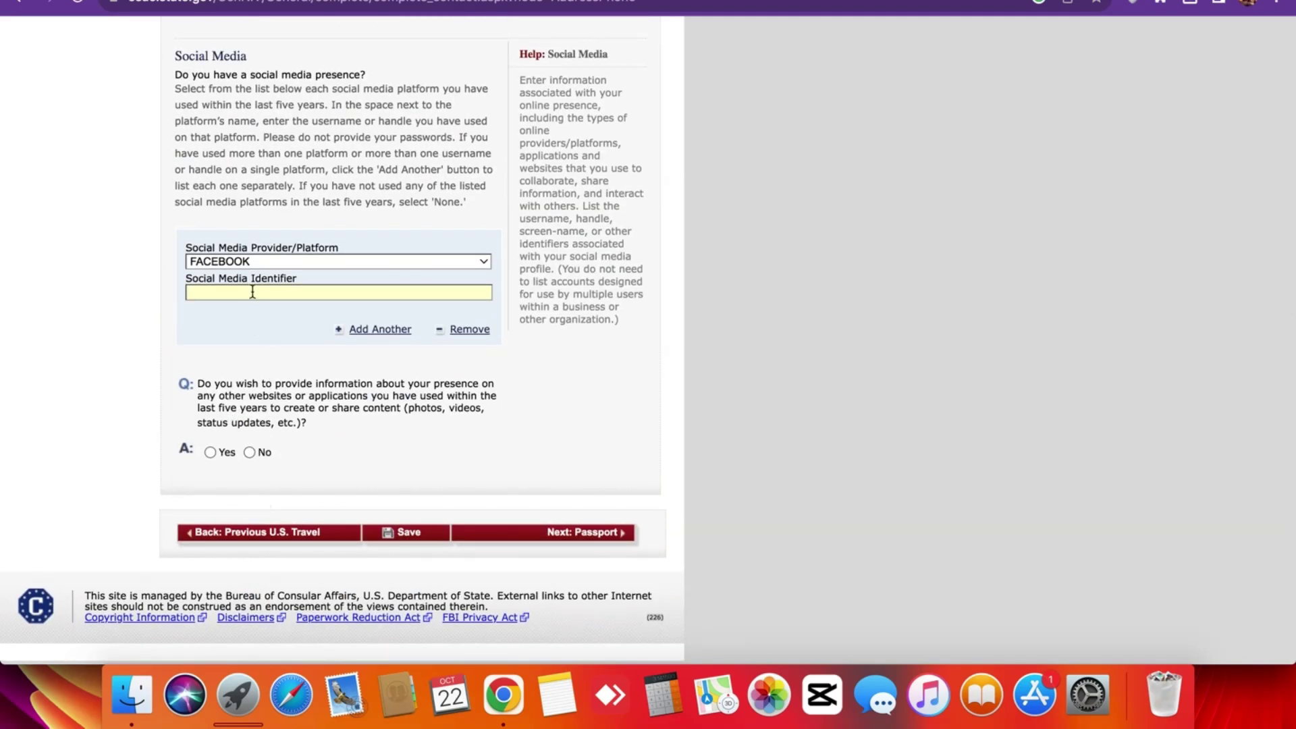
{"action": "type", "text": "FACEBOOK/DS"}
Answer No to other websites and re-tick Does Not Apply for secondary and work phones.
{"action": "left_click", "coordinate": [262, 453]}
{"action": "scroll", "coordinate": [262, 454], "scroll_direction": "up", "scroll_amount": 3}
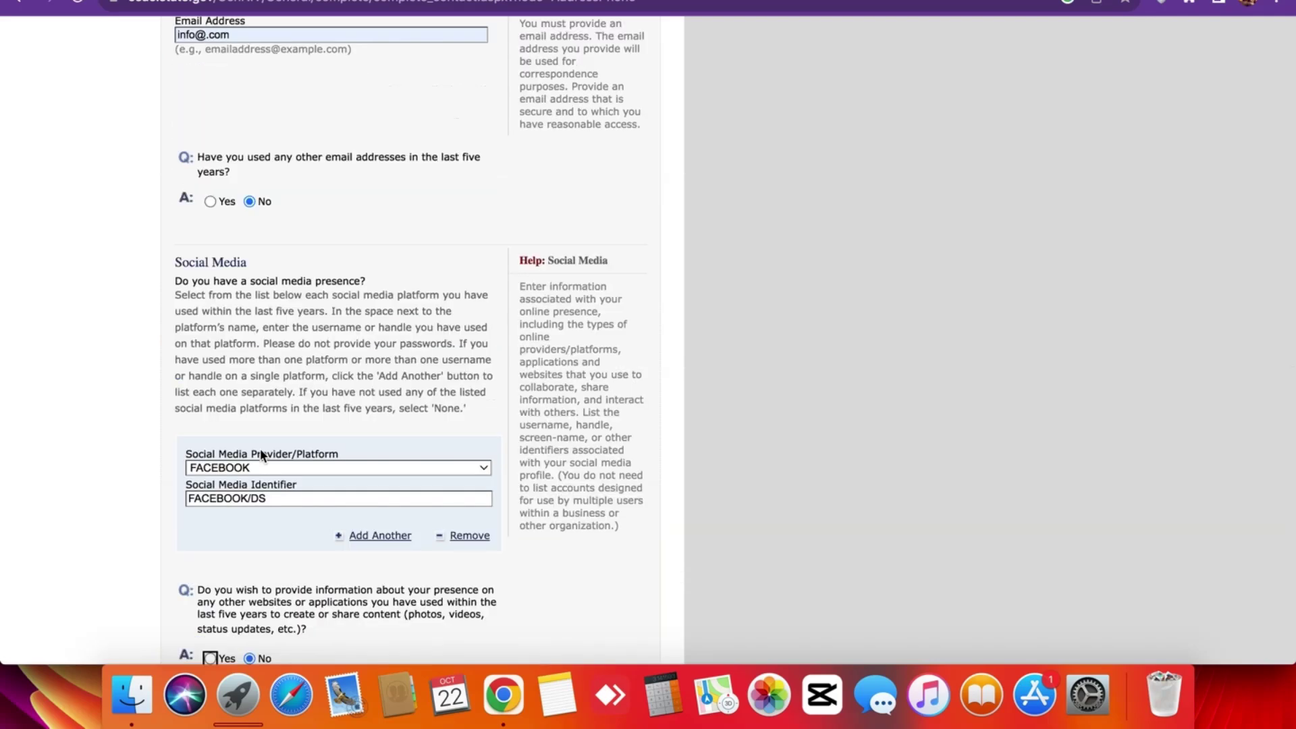
{"action": "scroll", "coordinate": [261, 454], "scroll_direction": "up", "scroll_amount": 1}
{"action": "scroll", "coordinate": [261, 448], "scroll_direction": "up", "scroll_amount": 10}
{"action": "scroll", "coordinate": [261, 448], "scroll_direction": "down", "scroll_amount": 3}
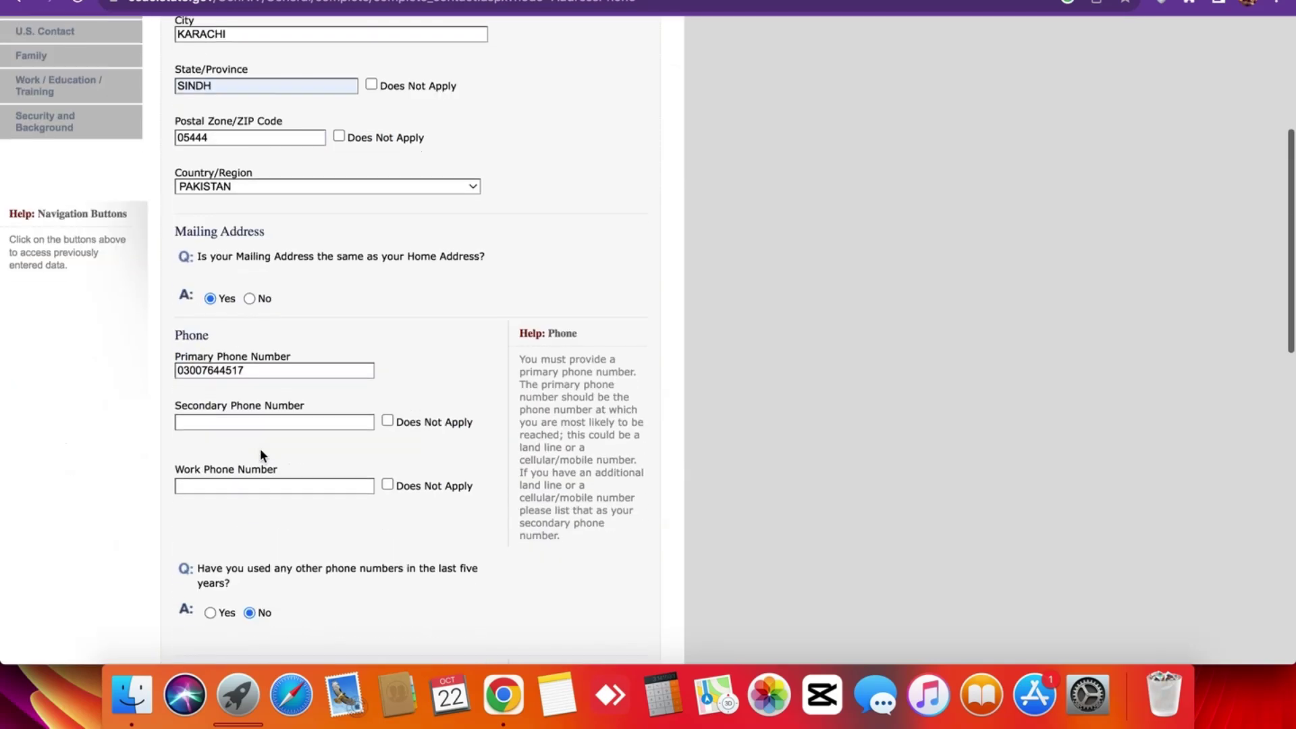
{"action": "left_click", "coordinate": [388, 420]}
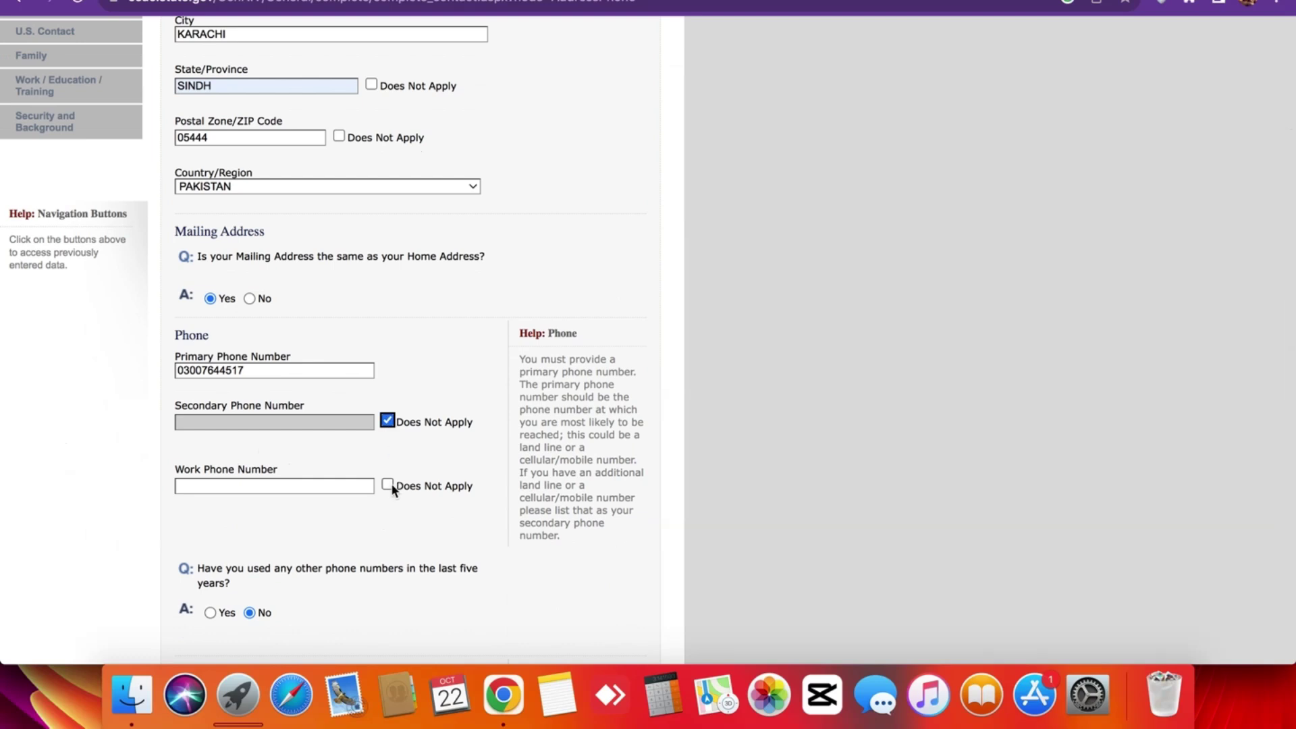
{"action": "left_click", "coordinate": [389, 485]}
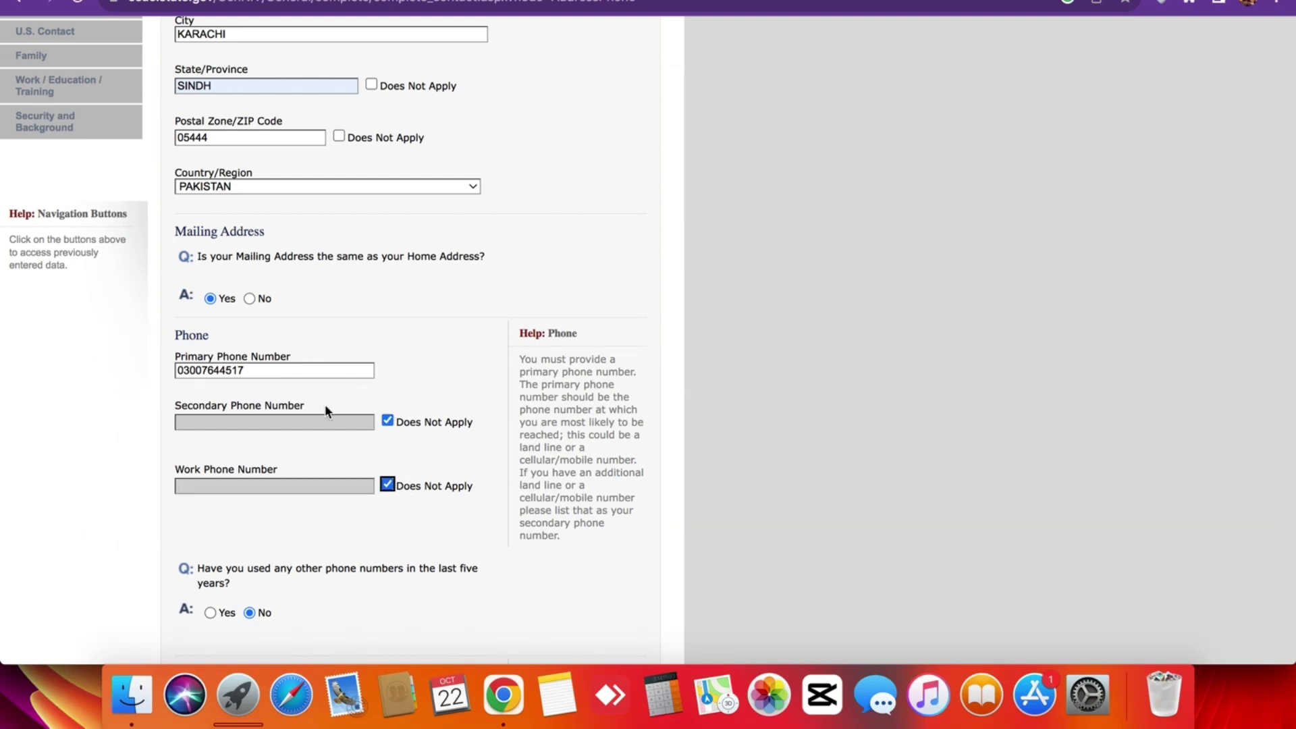
{"action": "scroll", "coordinate": [326, 406], "scroll_direction": "up", "scroll_amount": 5}
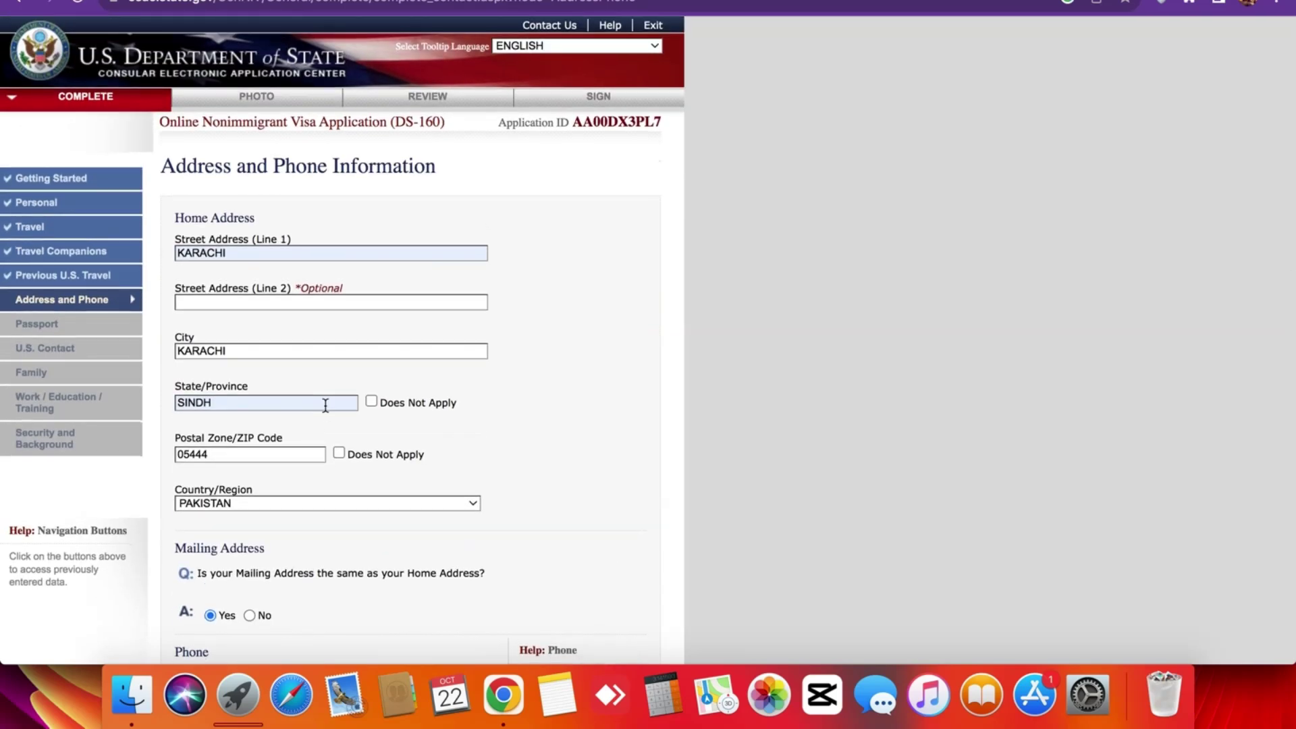
{"action": "scroll", "coordinate": [326, 407], "scroll_direction": "down", "scroll_amount": 20}
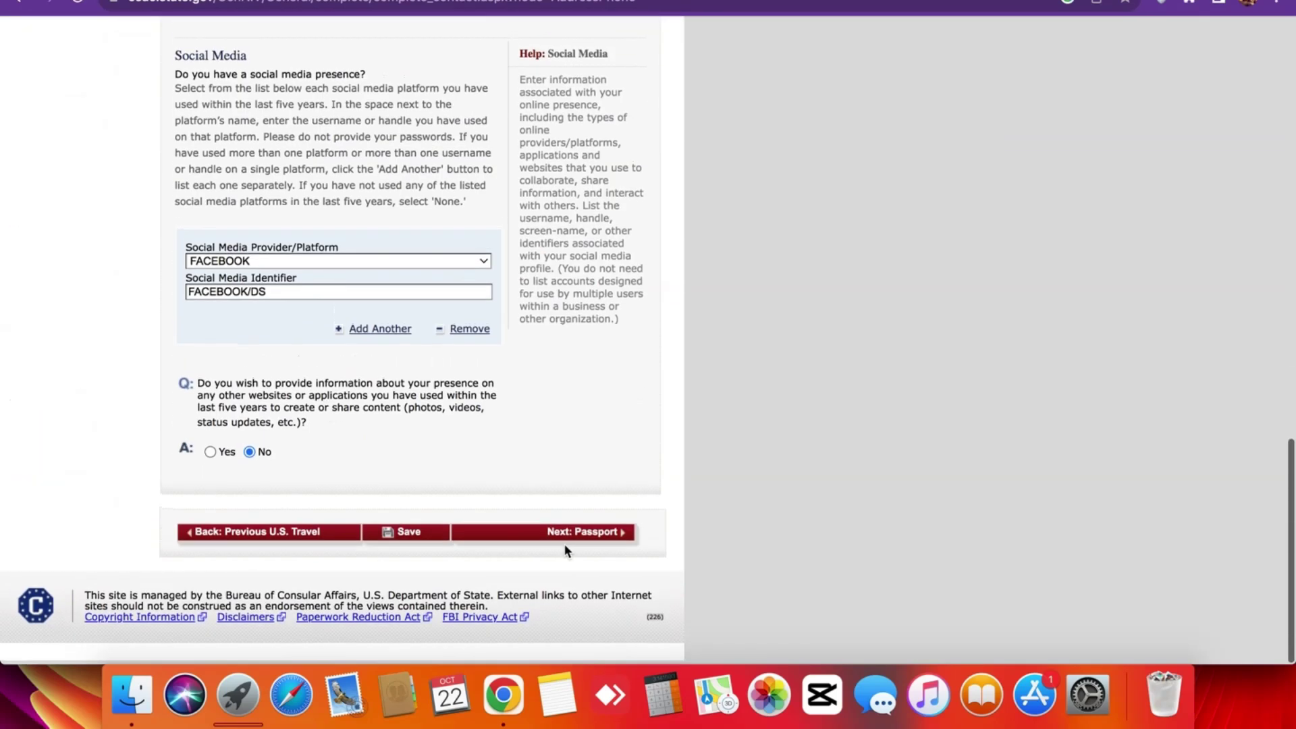
Try continuing to Passport, which is blocked by the invalid e-mail address.
{"action": "left_click", "coordinate": [535, 533]}
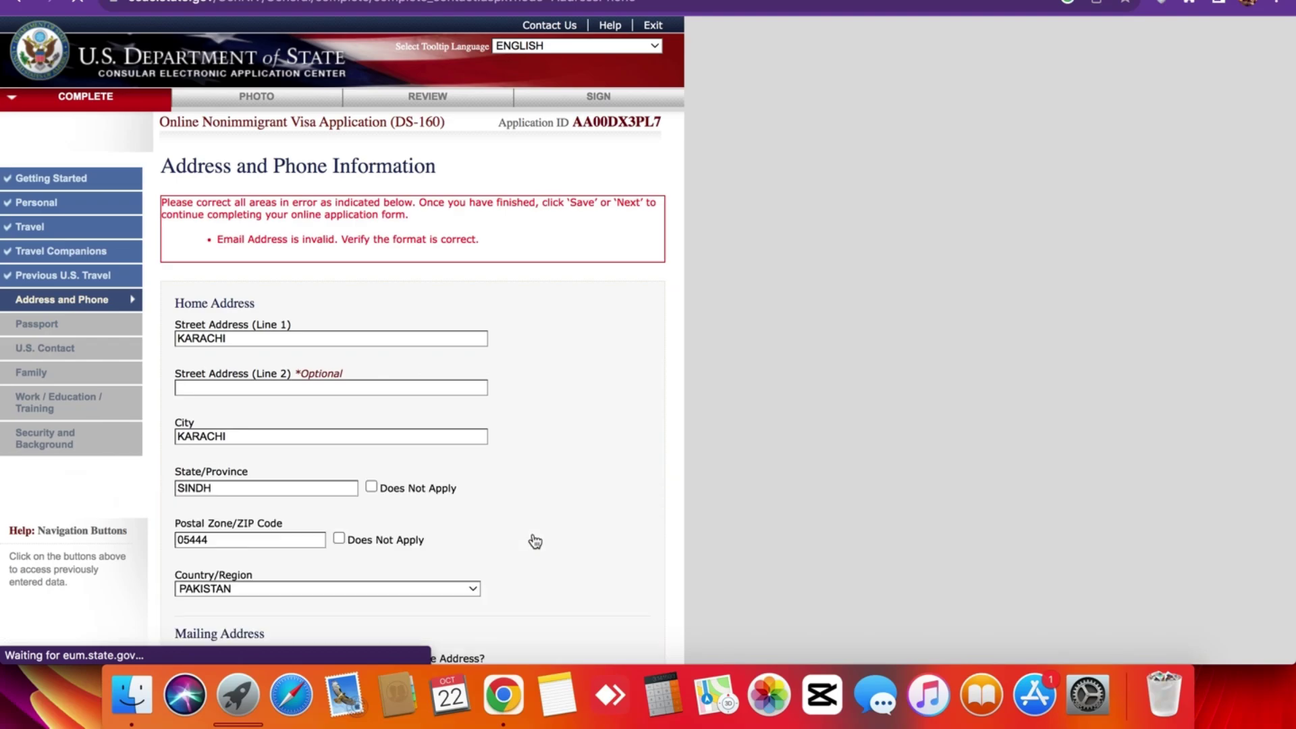
{"action": "scroll", "coordinate": [535, 542], "scroll_direction": "down", "scroll_amount": 12}
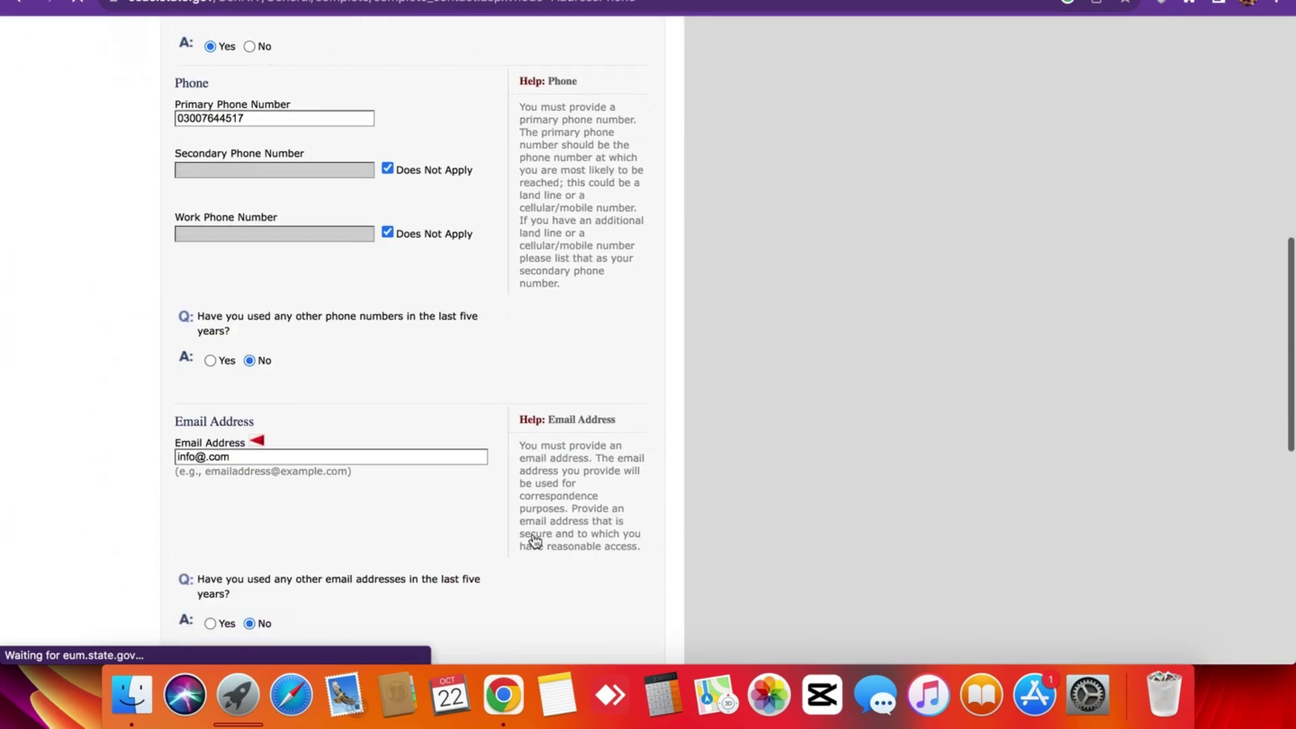
{"action": "scroll", "coordinate": [536, 541], "scroll_direction": "down", "scroll_amount": 1}
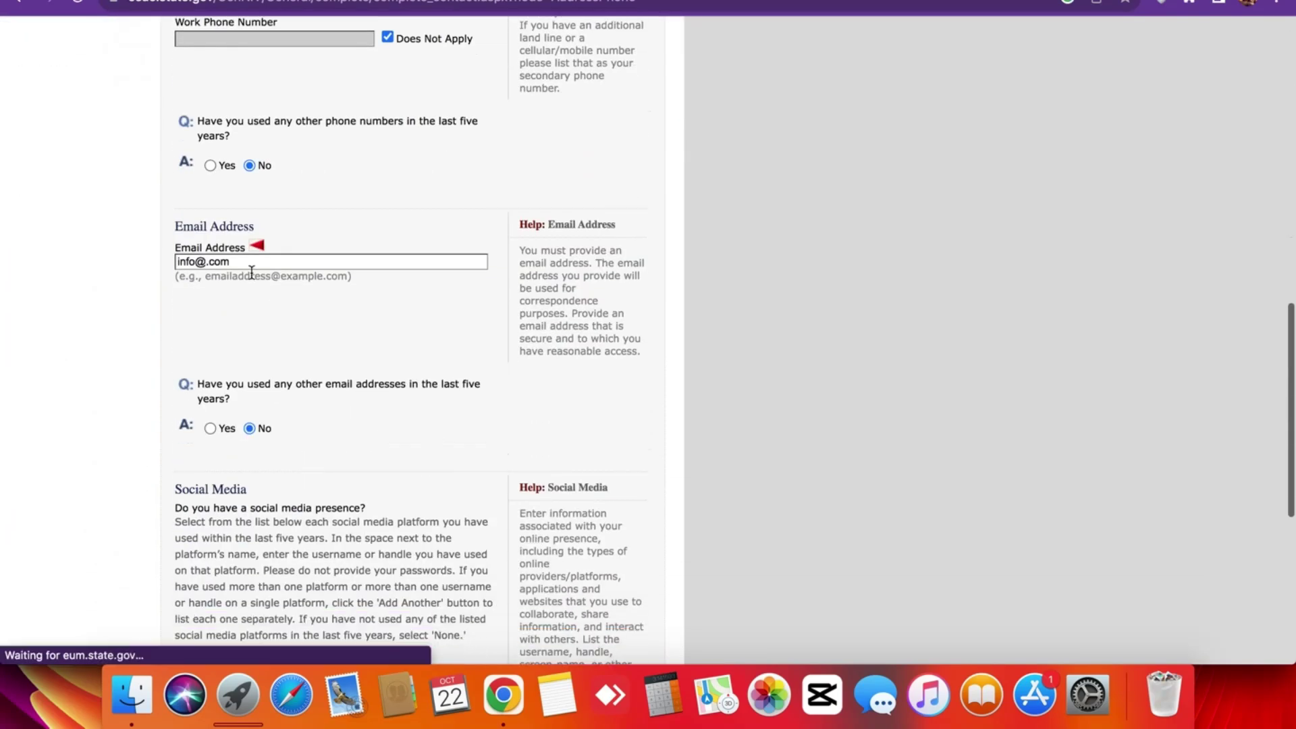
{"action": "left_click", "coordinate": [210, 262]}
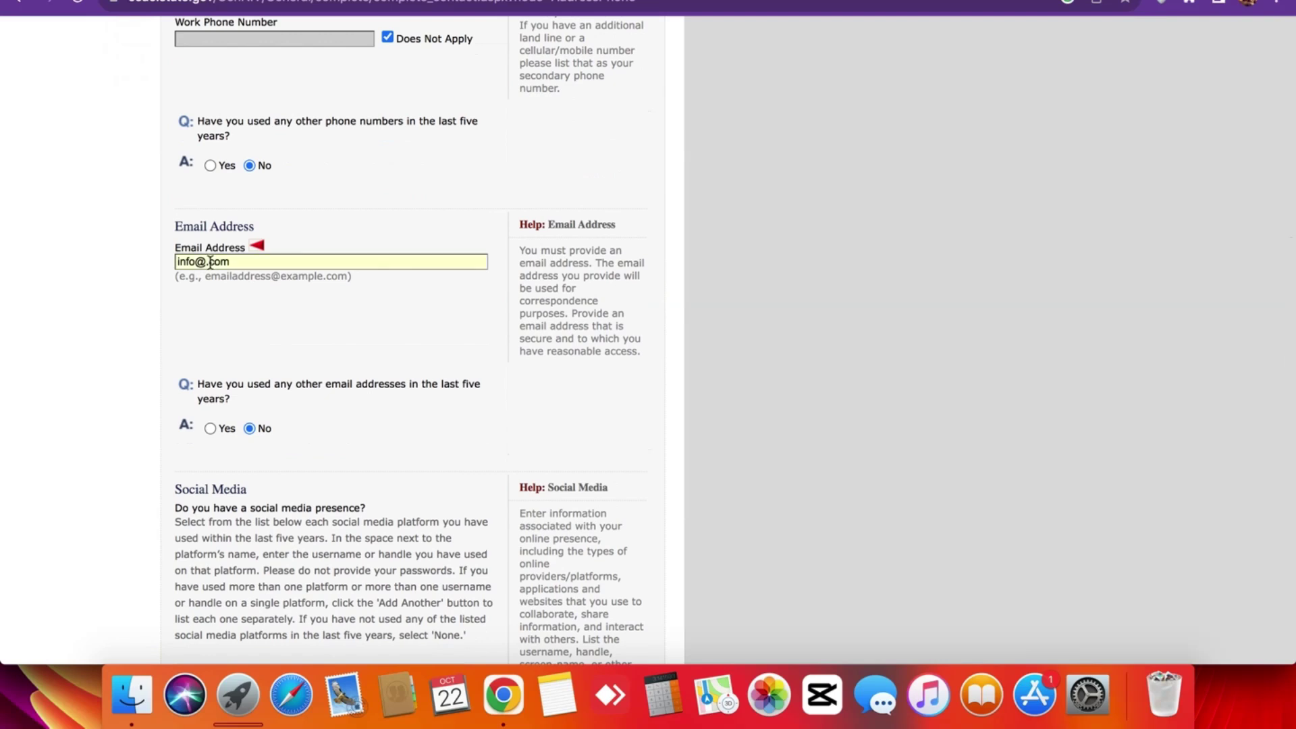
{"action": "scroll", "coordinate": [266, 321], "scroll_direction": "down", "scroll_amount": 10}
{"action": "left_click", "coordinate": [533, 538]}
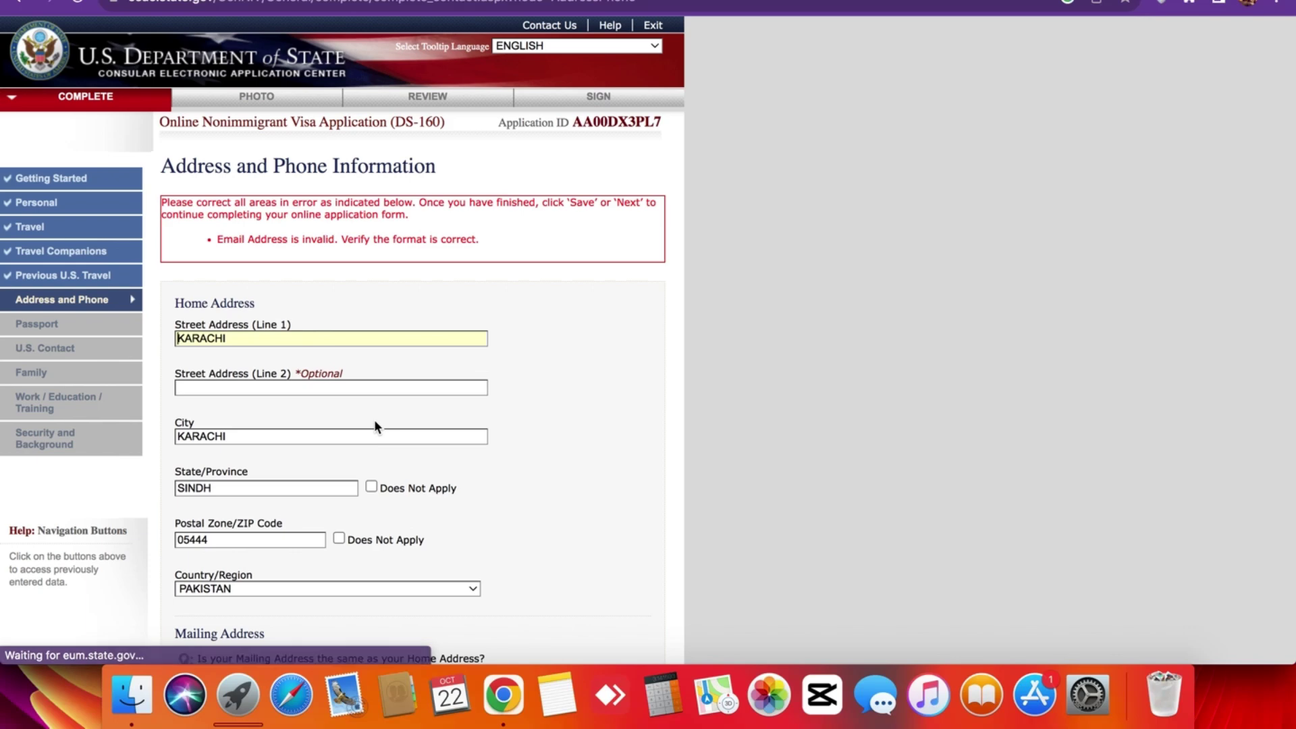
{"action": "scroll", "coordinate": [374, 419], "scroll_direction": "down", "scroll_amount": 14}
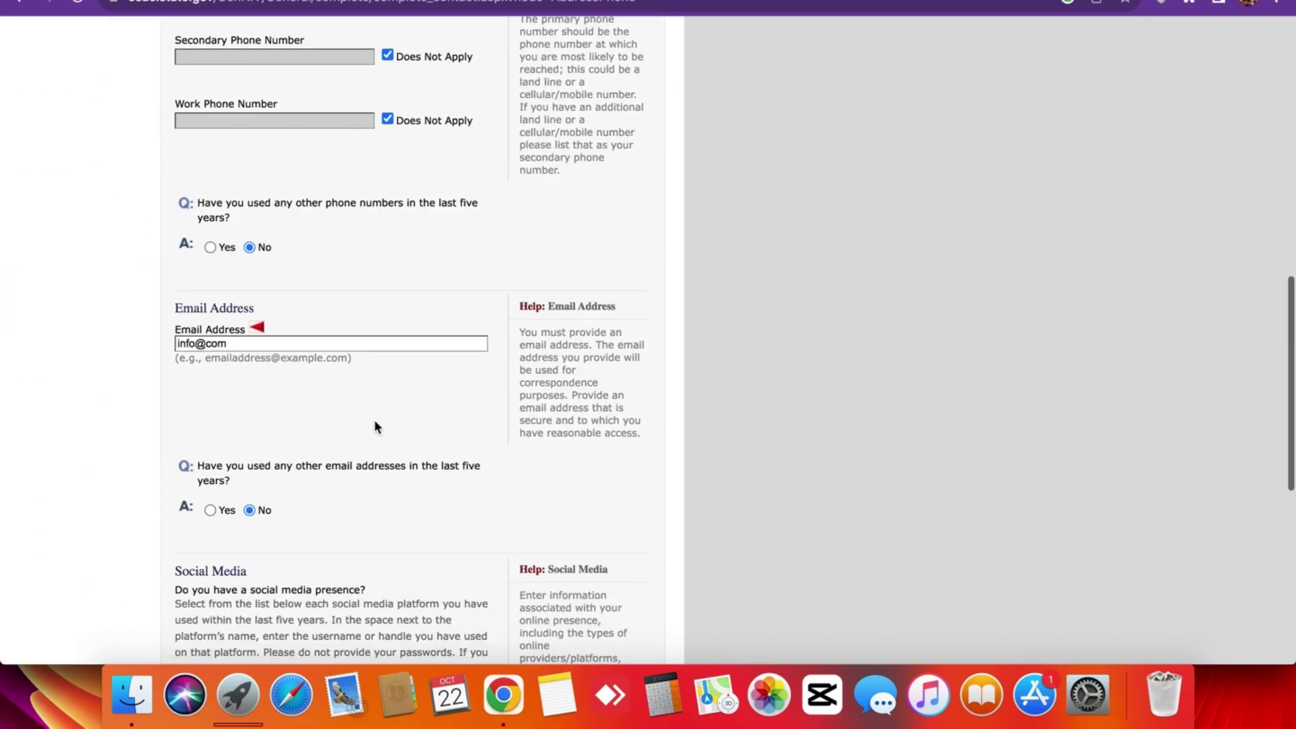
Replace the e-mail with the applicant's valid address and continue to Passport Information.
{"action": "triple_click", "coordinate": [274, 344]}
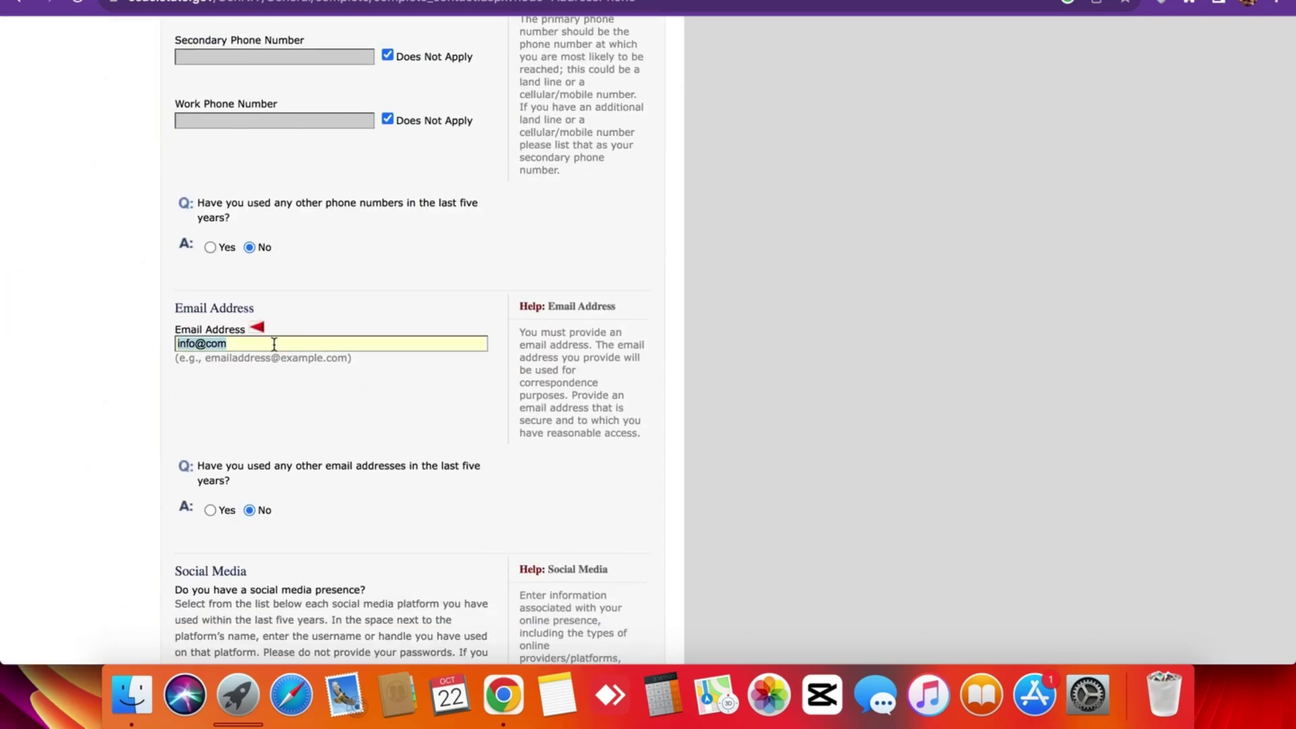
{"action": "scroll", "coordinate": [306, 383], "scroll_direction": "down", "scroll_amount": 10}
{"action": "left_click", "coordinate": [514, 536]}
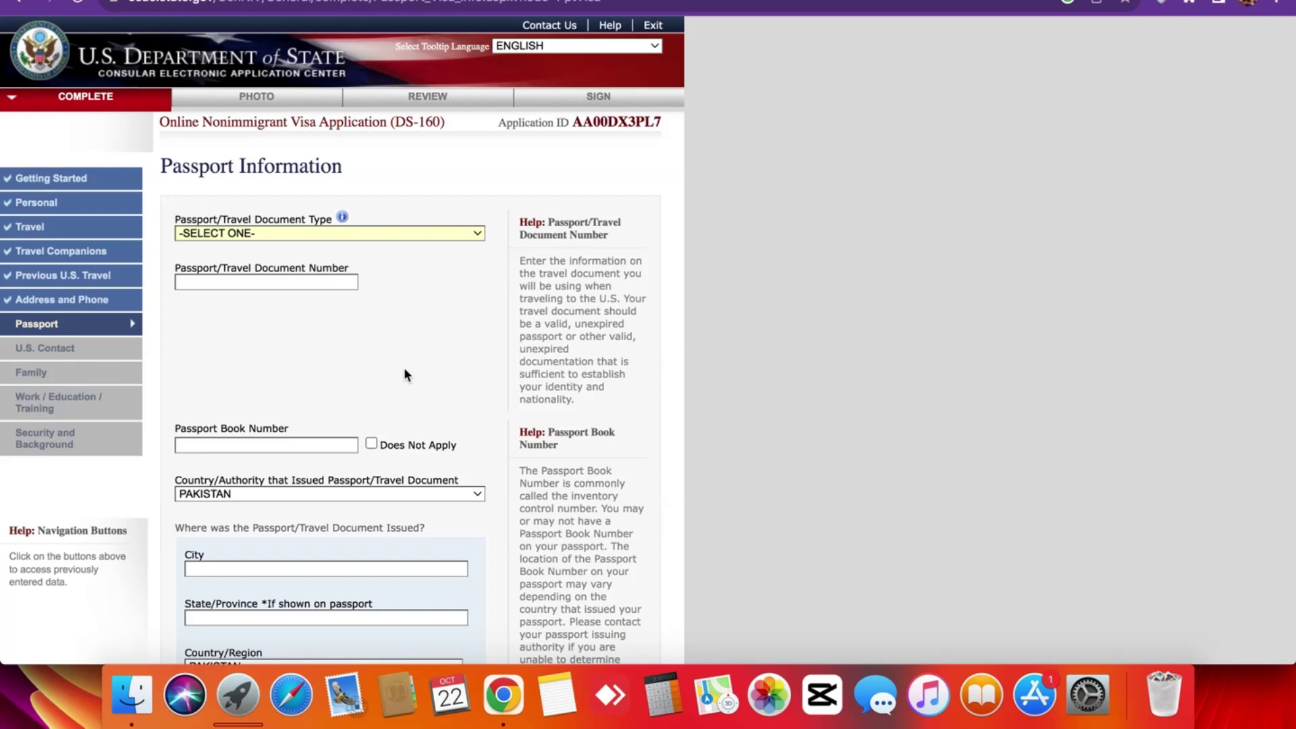
Fill the passport page from the saved autofill entry and review the fields.
{"action": "triple_click", "coordinate": [194, 170]}
{"action": "left_click", "coordinate": [310, 196]}
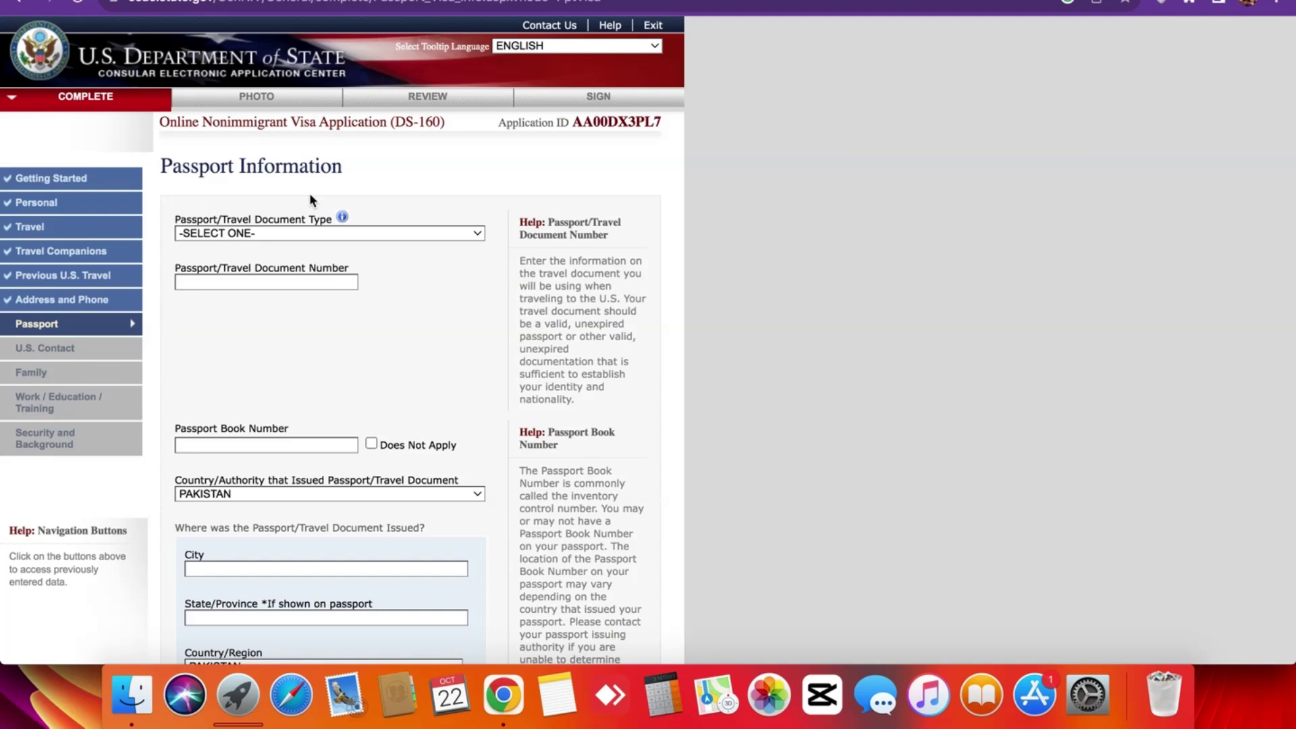
{"action": "left_click", "coordinate": [272, 240]}
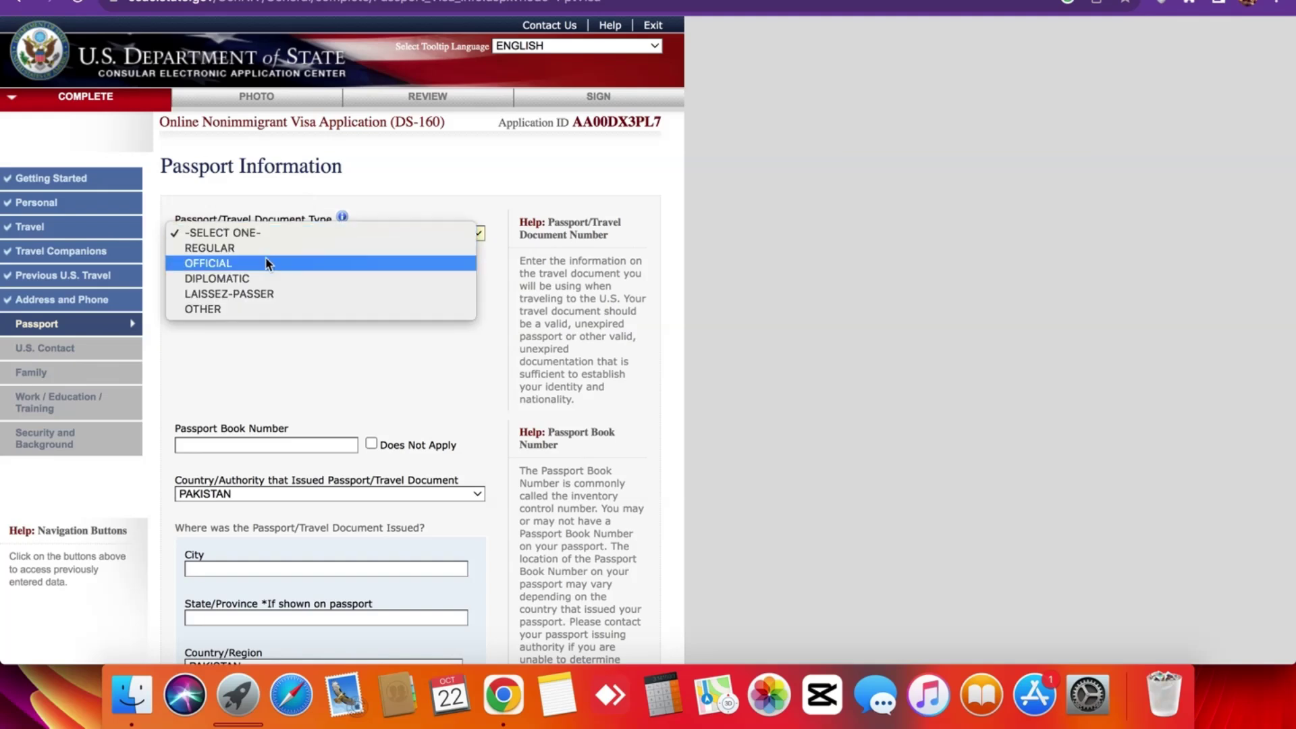
{"action": "left_click", "coordinate": [258, 350]}
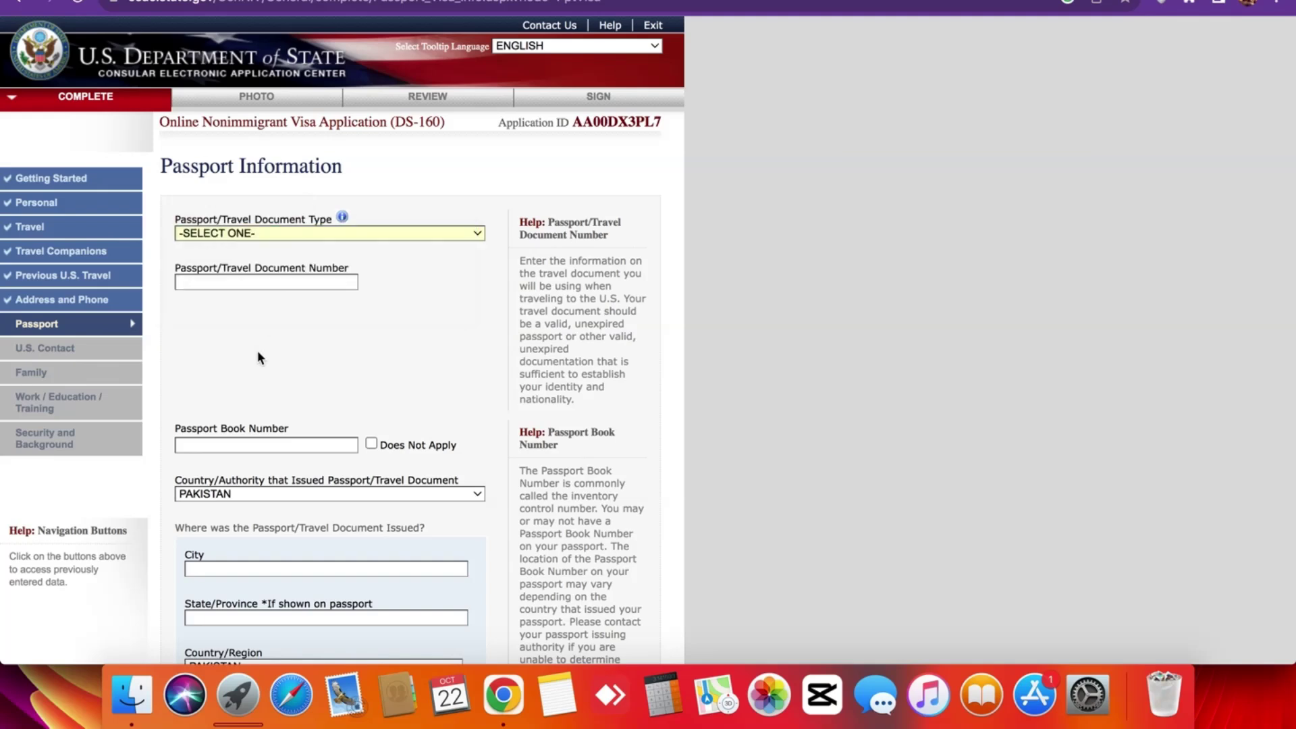
{"action": "scroll", "coordinate": [257, 350], "scroll_direction": "down", "scroll_amount": 5}
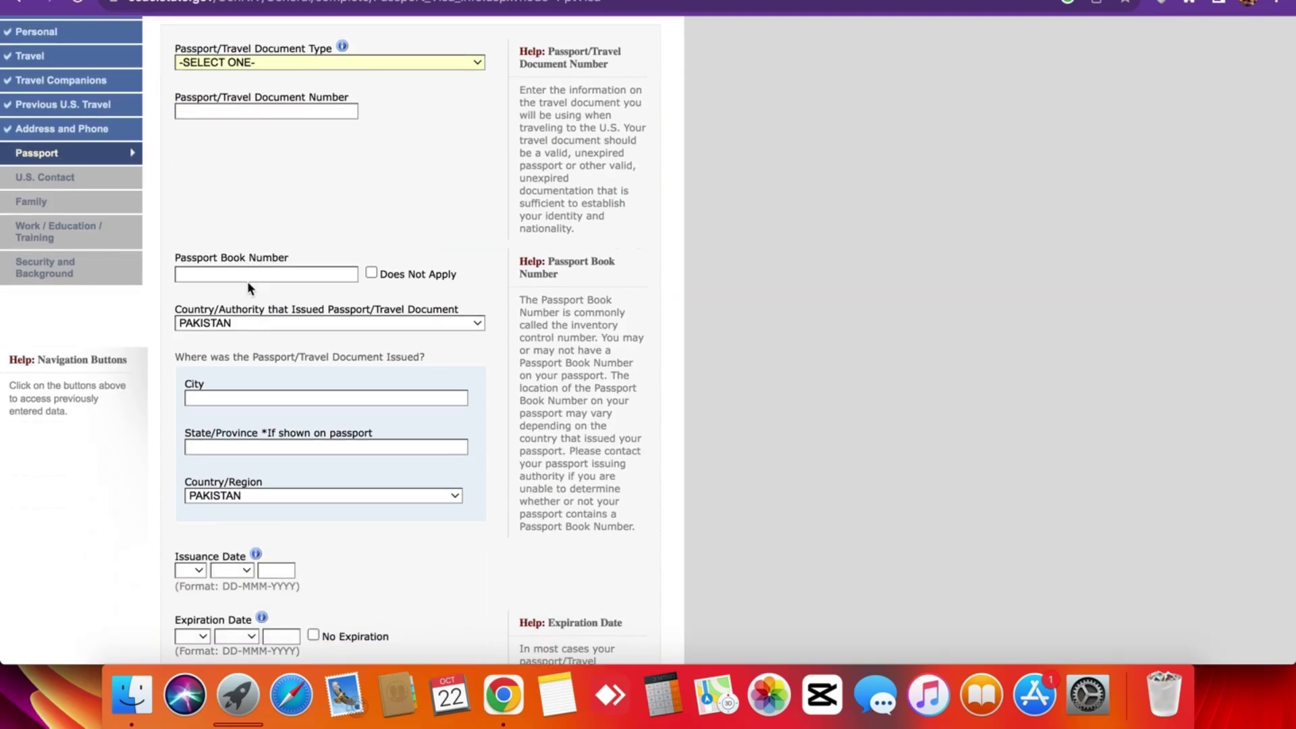
{"action": "scroll", "coordinate": [247, 281], "scroll_direction": "down", "scroll_amount": 8}
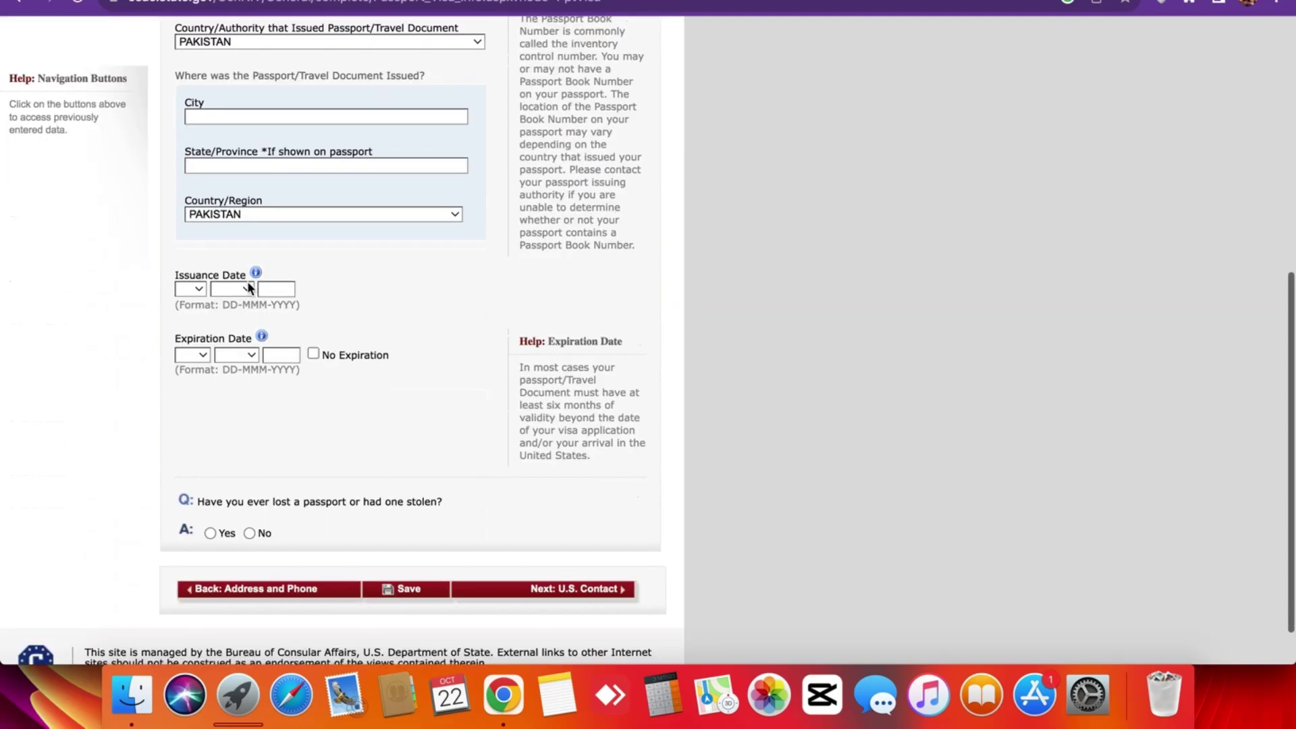
{"action": "scroll", "coordinate": [243, 333], "scroll_direction": "down", "scroll_amount": 2}
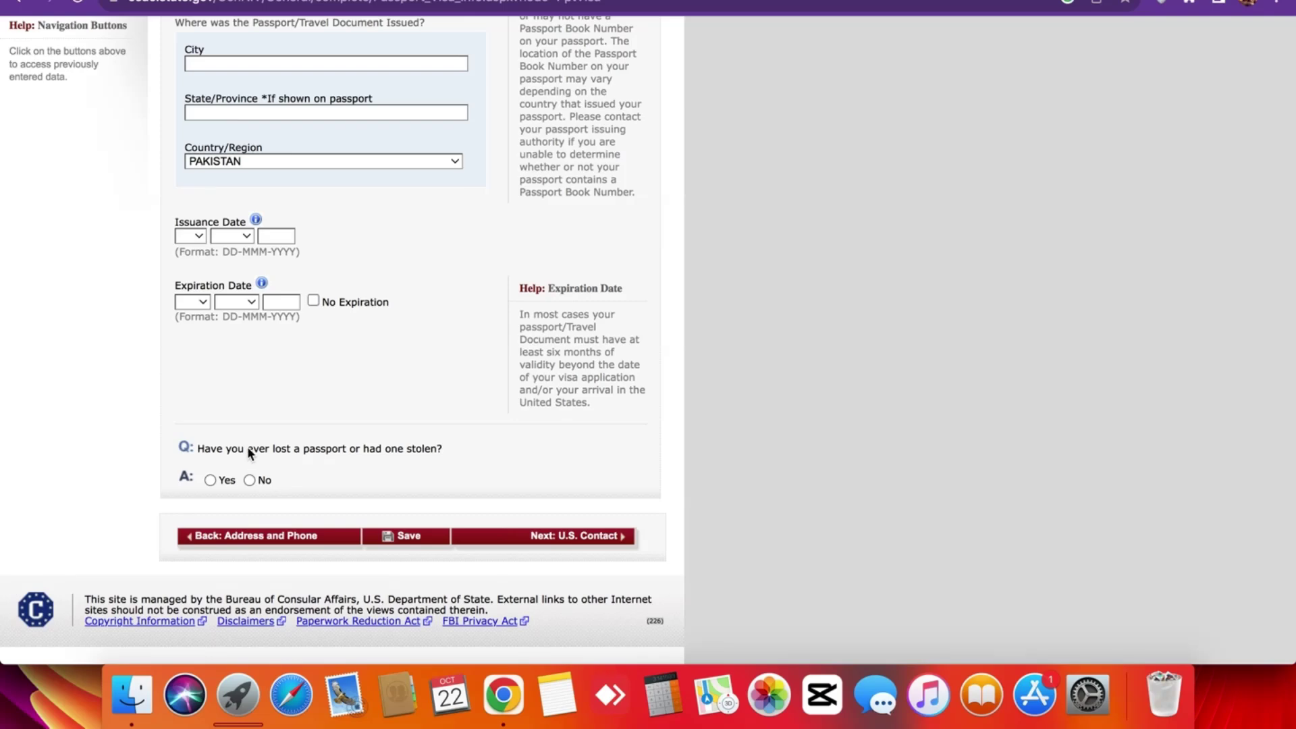
{"action": "scroll", "coordinate": [247, 447], "scroll_direction": "up", "scroll_amount": 8}
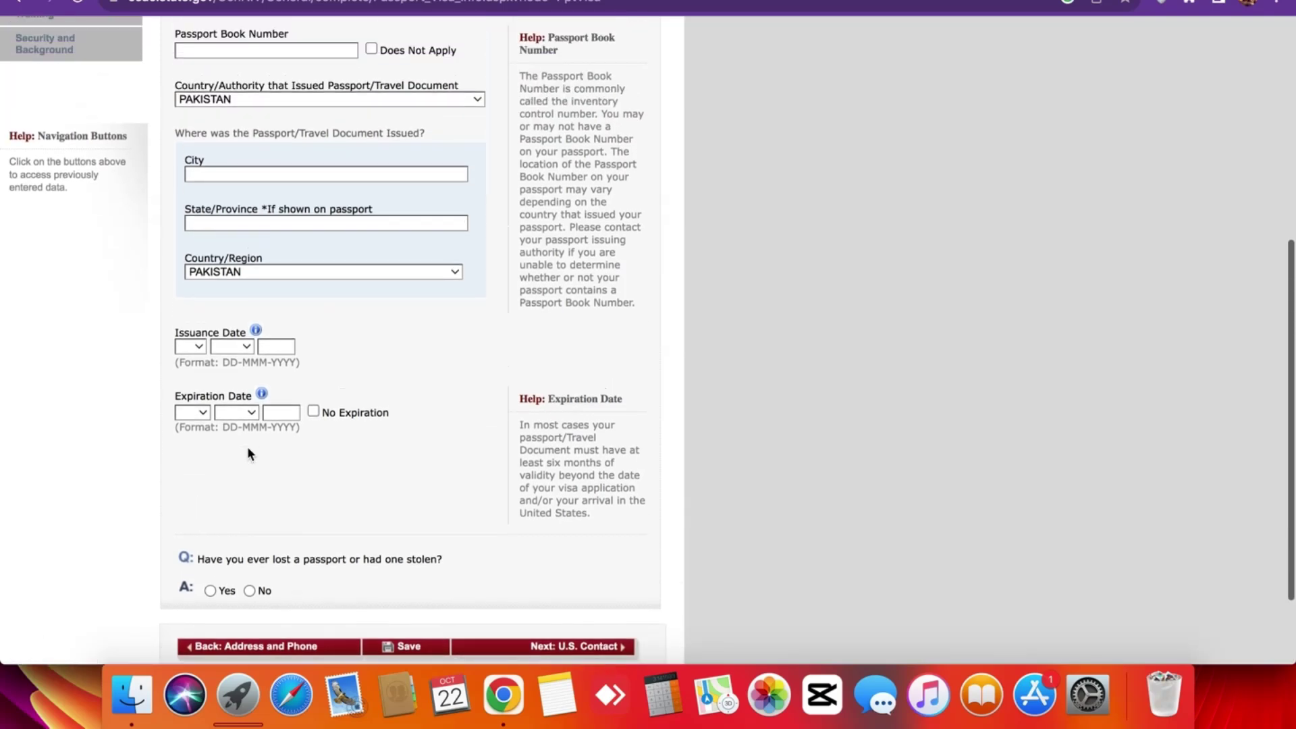
{"action": "scroll", "coordinate": [248, 451], "scroll_direction": "up", "scroll_amount": 6}
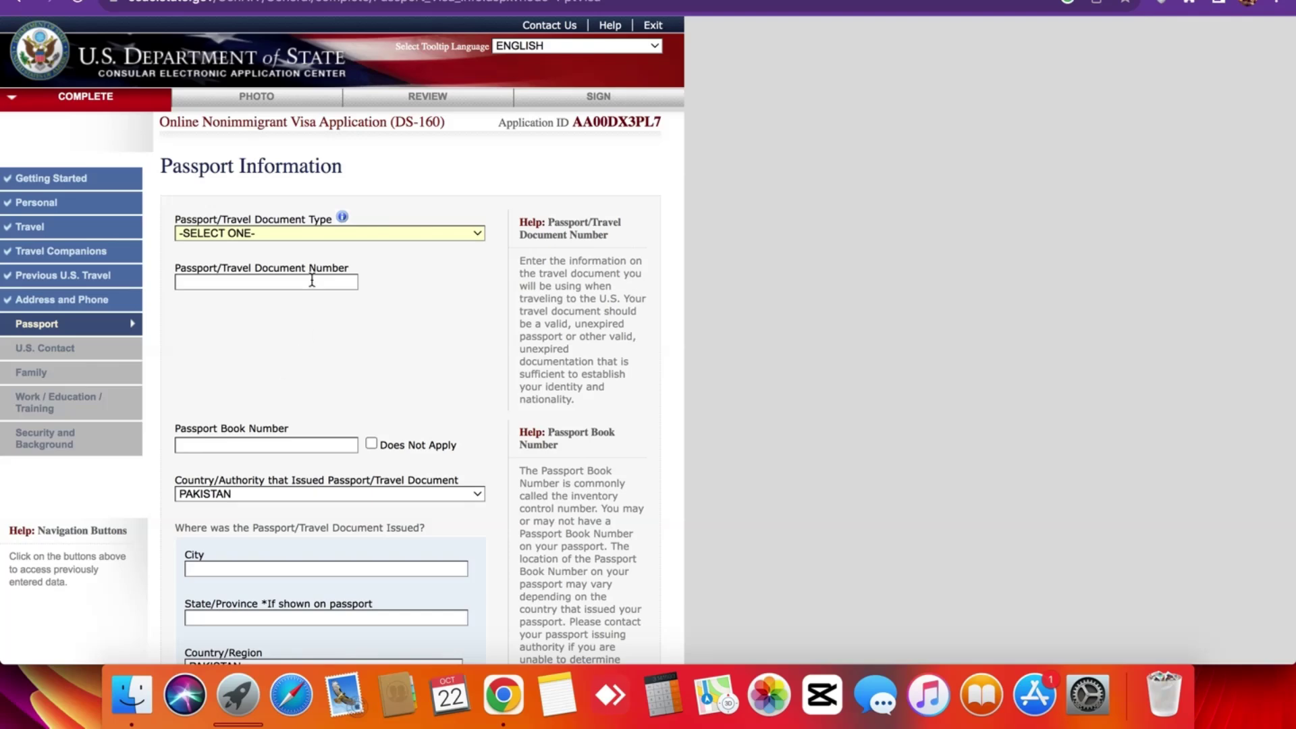
Set Passport/Travel Document Type to OFFICIAL.
{"action": "left_click", "coordinate": [329, 234]}
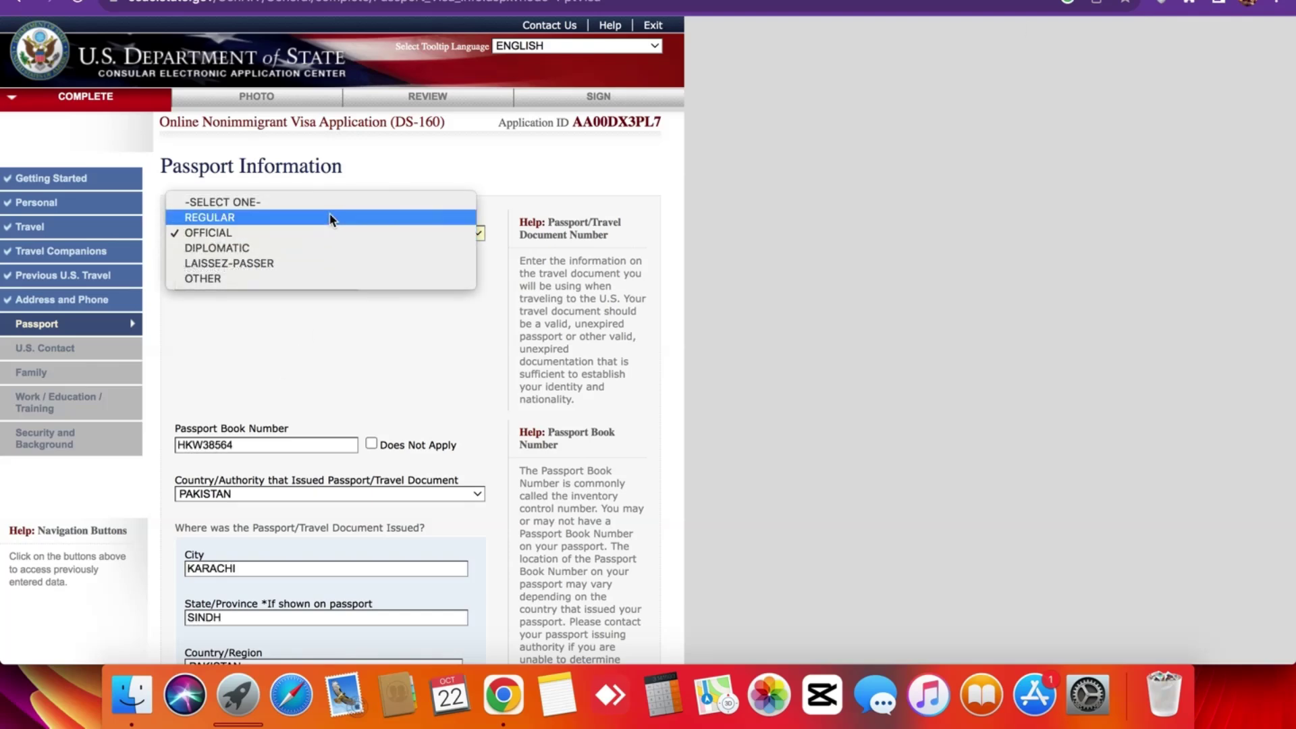
{"action": "left_click", "coordinate": [329, 233]}
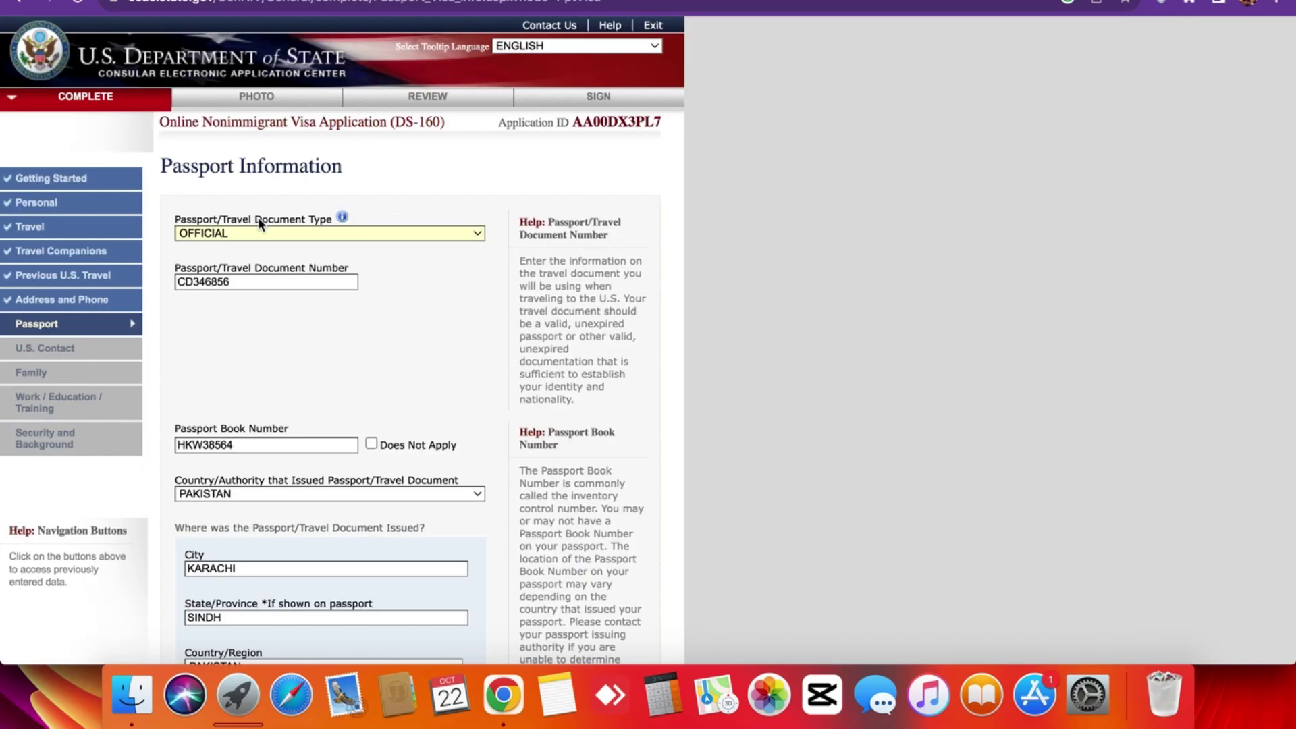
{"action": "left_click", "coordinate": [261, 233]}
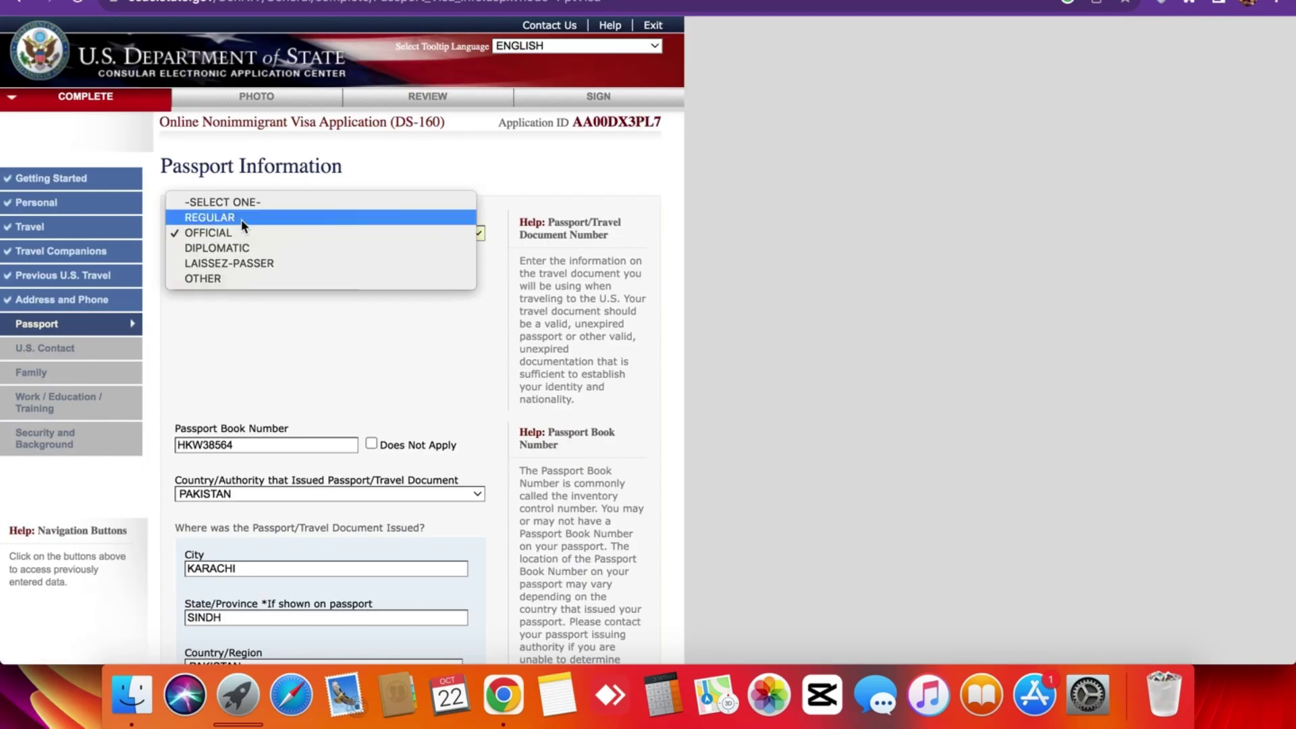
{"action": "left_click", "coordinate": [244, 217]}
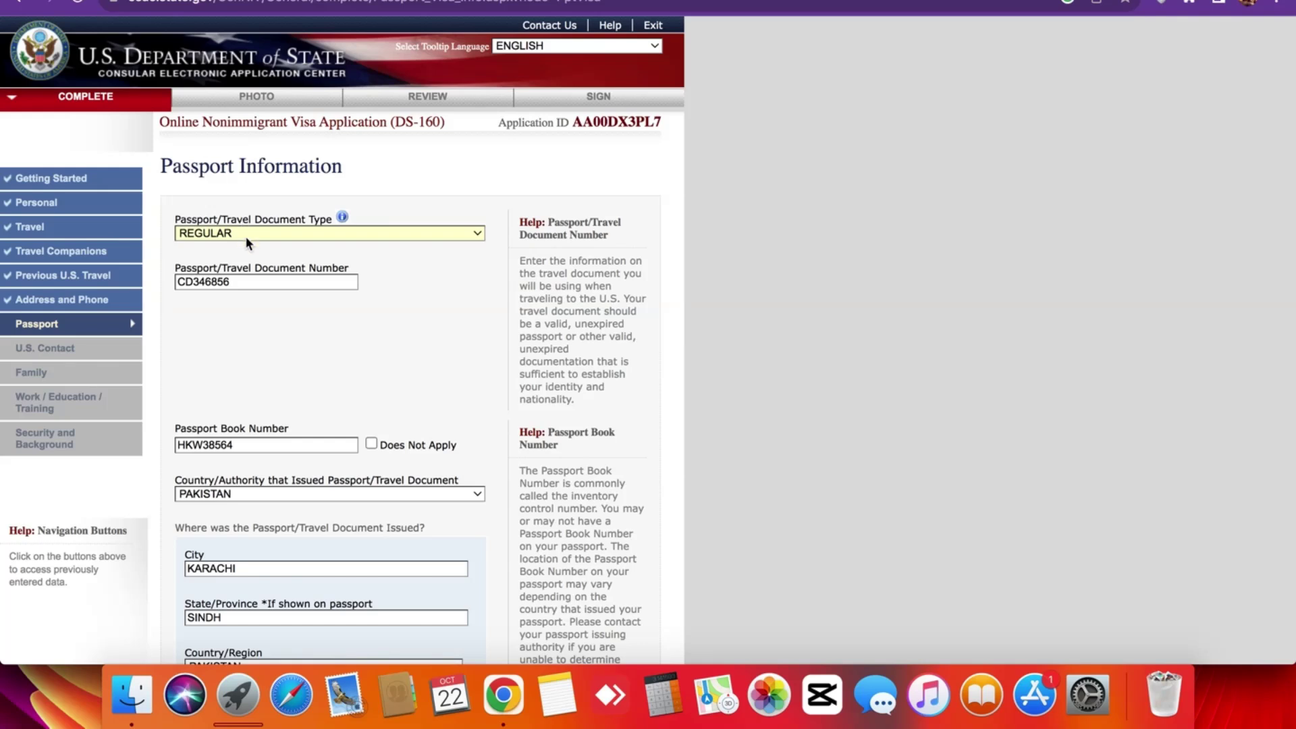
{"action": "left_click", "coordinate": [245, 237]}
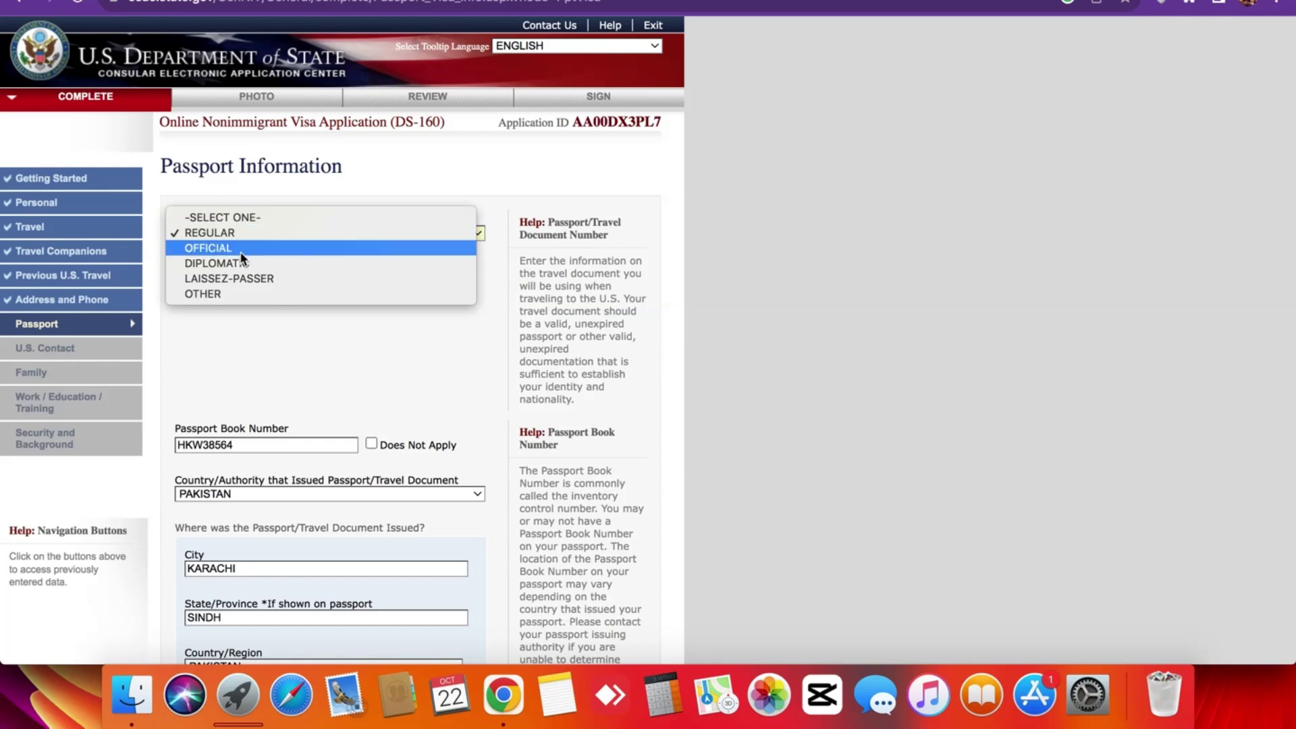
{"action": "left_click", "coordinate": [241, 255]}
{"action": "scroll", "coordinate": [277, 275], "scroll_direction": "down", "scroll_amount": 2}
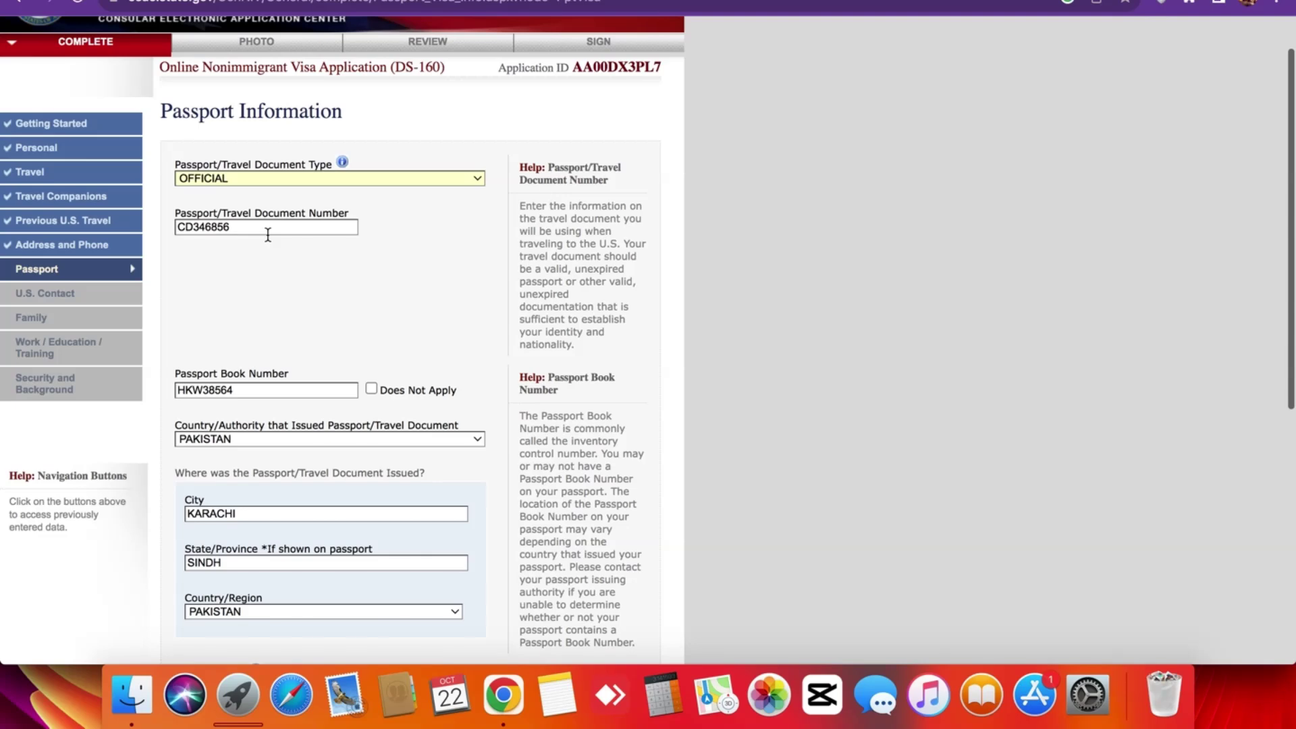
Check the passport number and passport book number entries.
{"action": "left_click", "coordinate": [268, 227]}
{"action": "scroll", "coordinate": [269, 282], "scroll_direction": "down", "scroll_amount": 8}
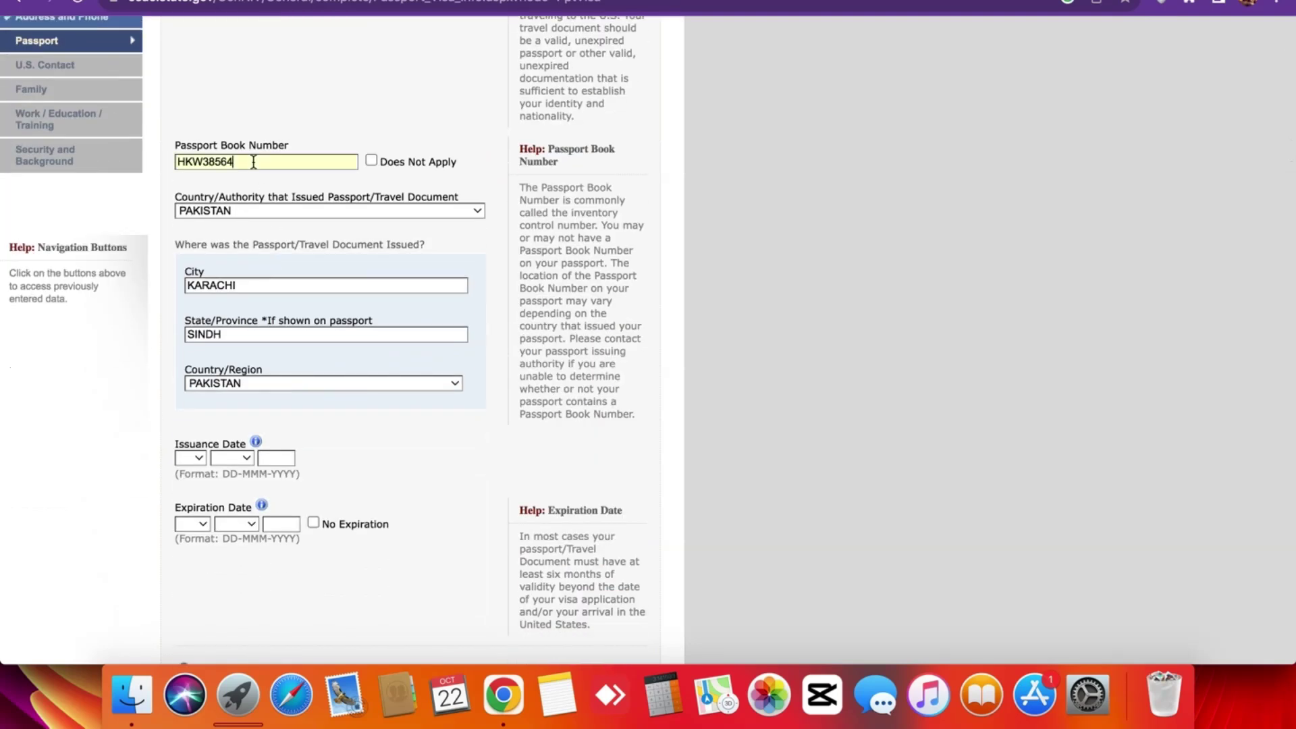
{"action": "double_click", "coordinate": [258, 162]}
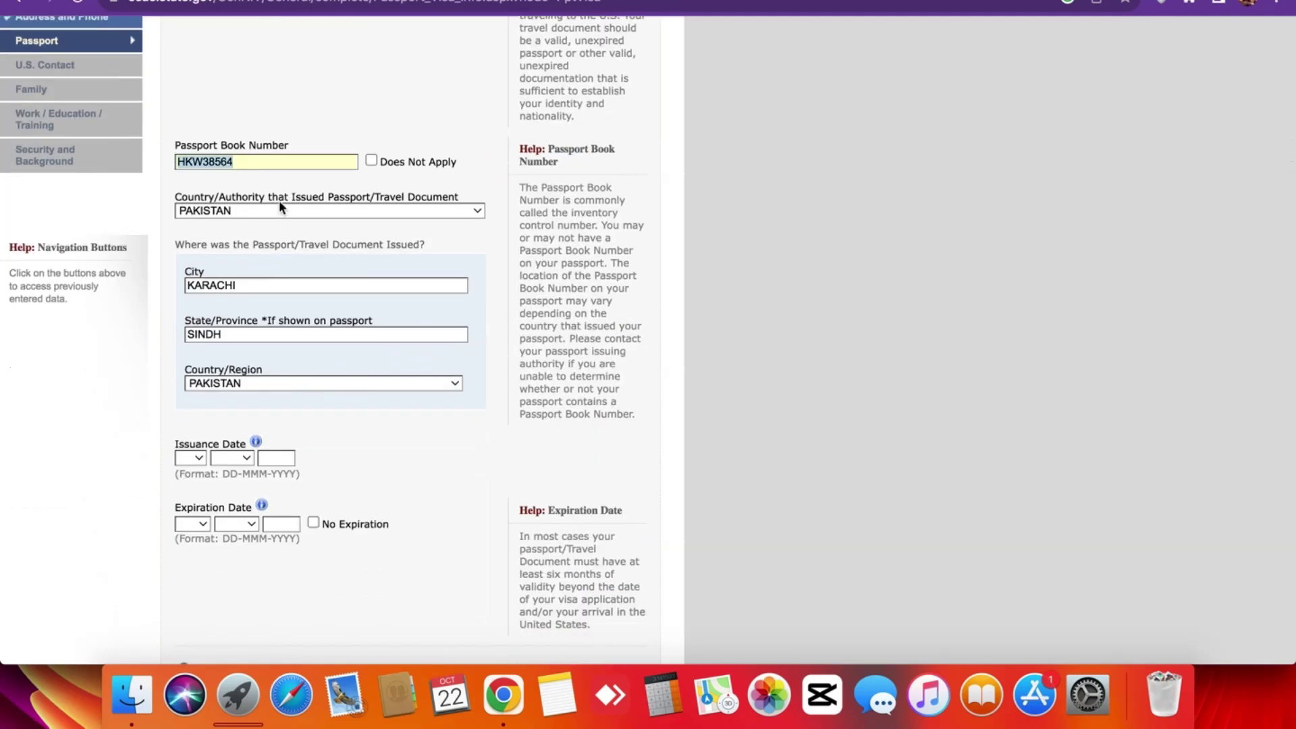
{"action": "left_click", "coordinate": [242, 193]}
{"action": "scroll", "coordinate": [254, 238], "scroll_direction": "down", "scroll_amount": 2}
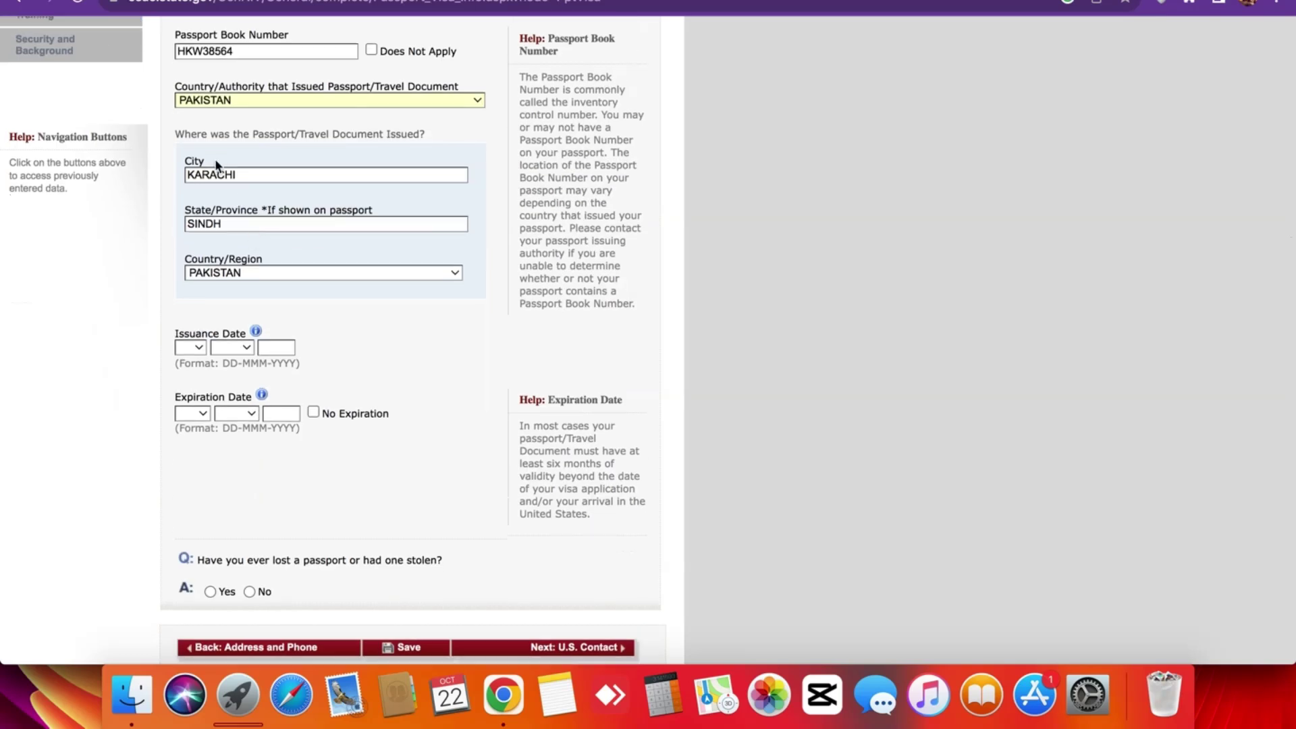
{"action": "scroll", "coordinate": [253, 237], "scroll_direction": "down", "scroll_amount": 2}
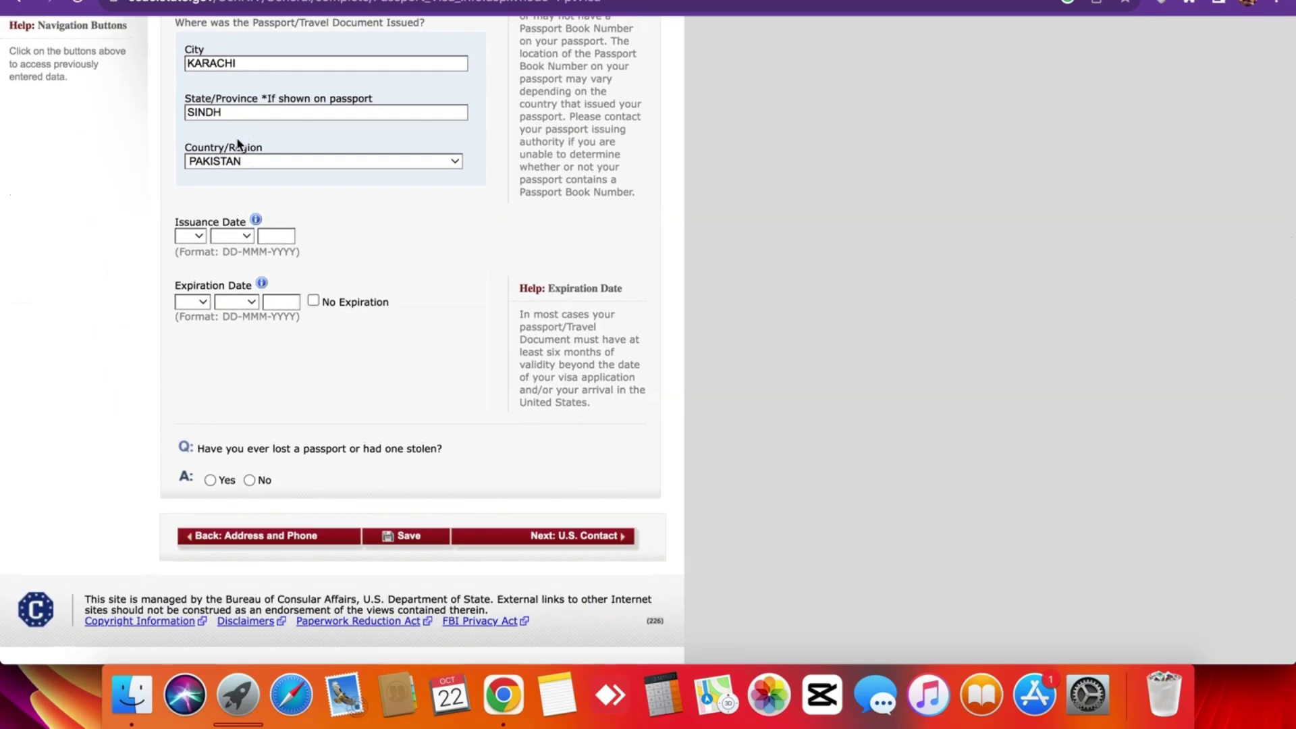
Set the passport issuance date to 13 JUN 2001.
{"action": "left_click", "coordinate": [194, 235]}
{"action": "left_click", "coordinate": [192, 432]}
{"action": "left_click", "coordinate": [232, 235]}
{"action": "left_click", "coordinate": [241, 328]}
{"action": "key", "text": "Tab"}
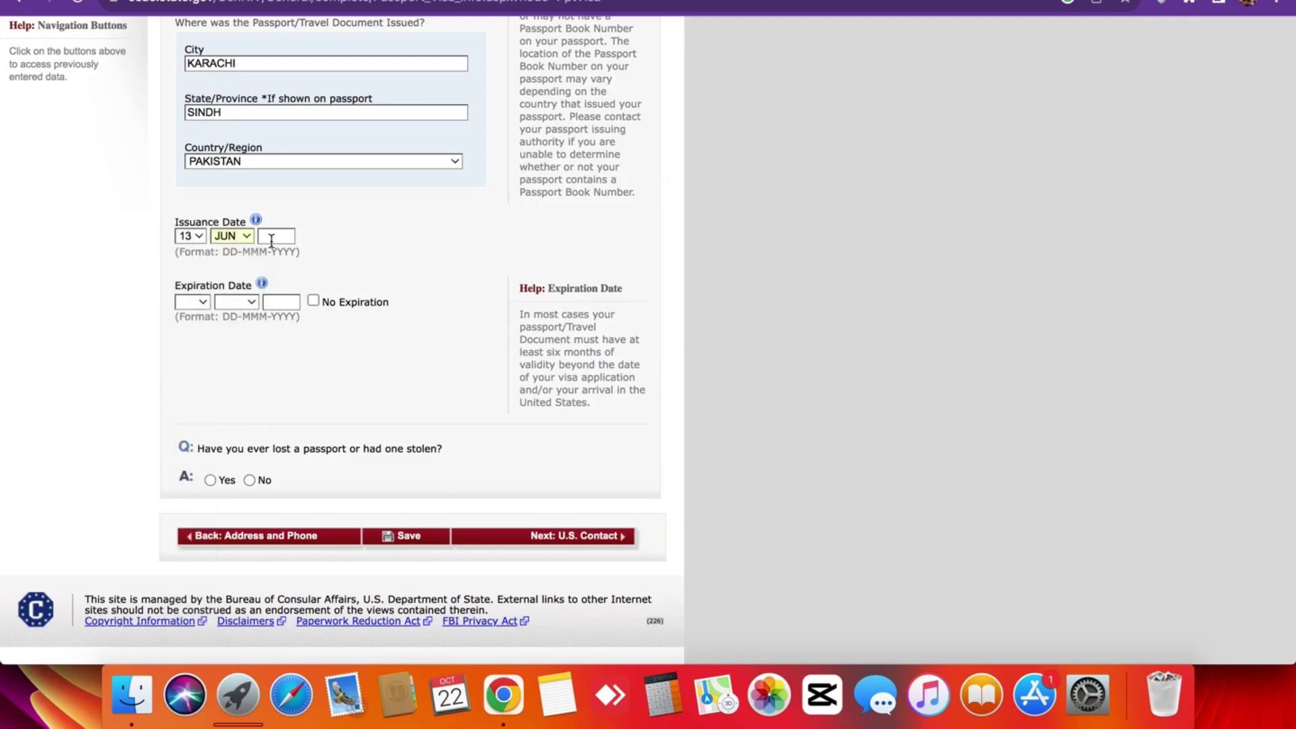
{"action": "type", "text": "2001"}
Set the passport expiration date to 13 JUN 2026.
{"action": "left_click", "coordinate": [191, 301]}
{"action": "left_click", "coordinate": [189, 408]}
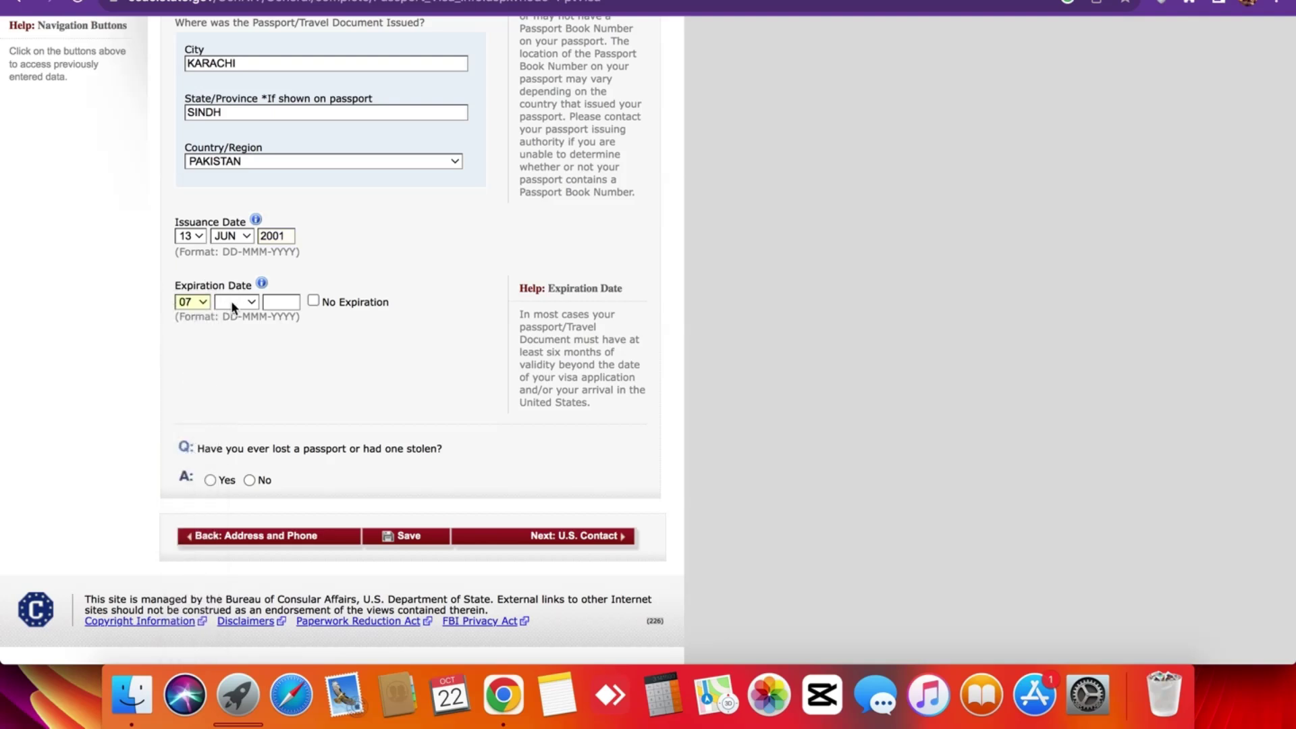
{"action": "left_click", "coordinate": [191, 301]}
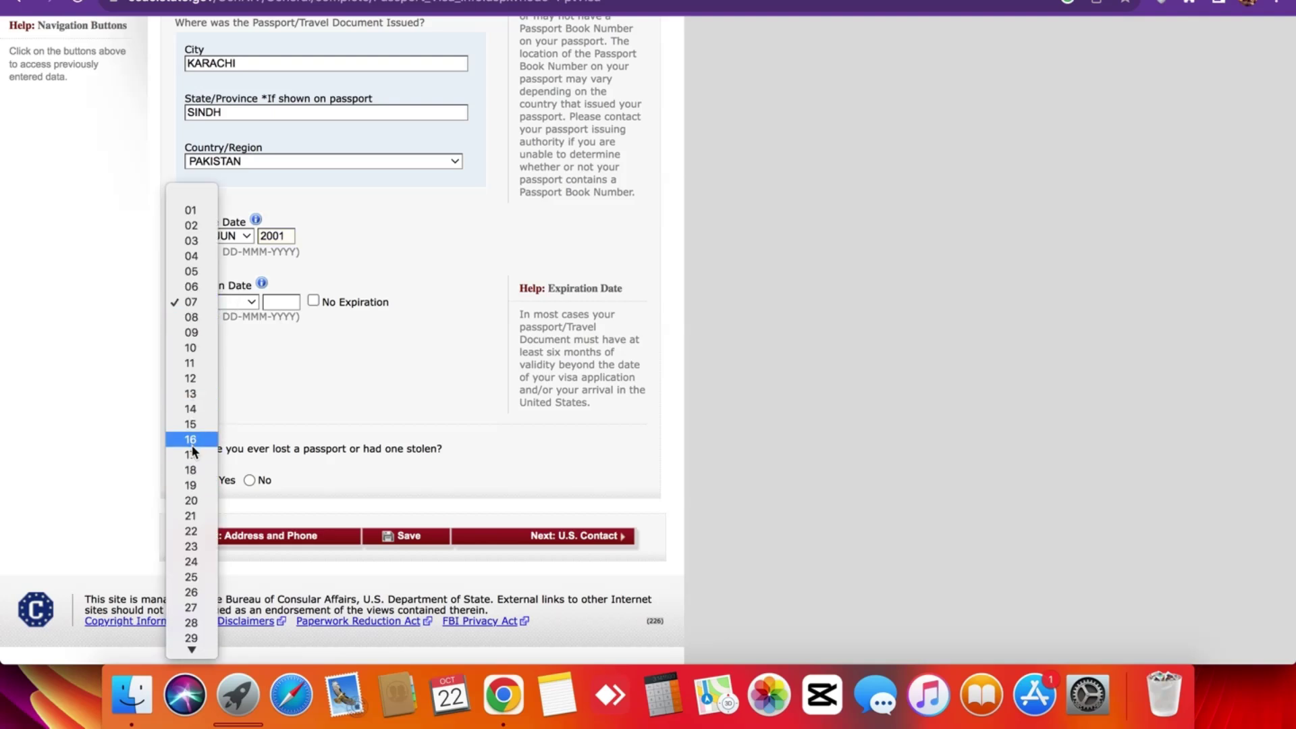
{"action": "left_click", "coordinate": [192, 394]}
{"action": "left_click", "coordinate": [231, 301]}
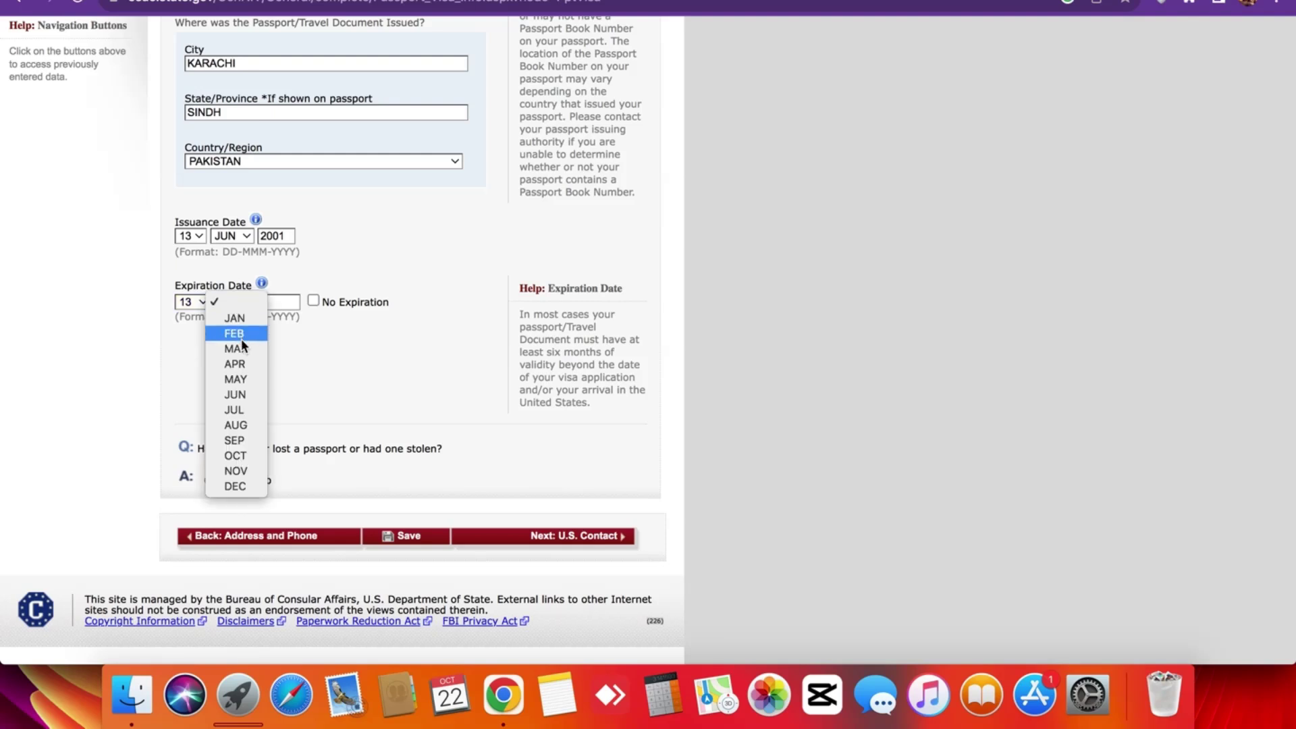
{"action": "left_click", "coordinate": [237, 391]}
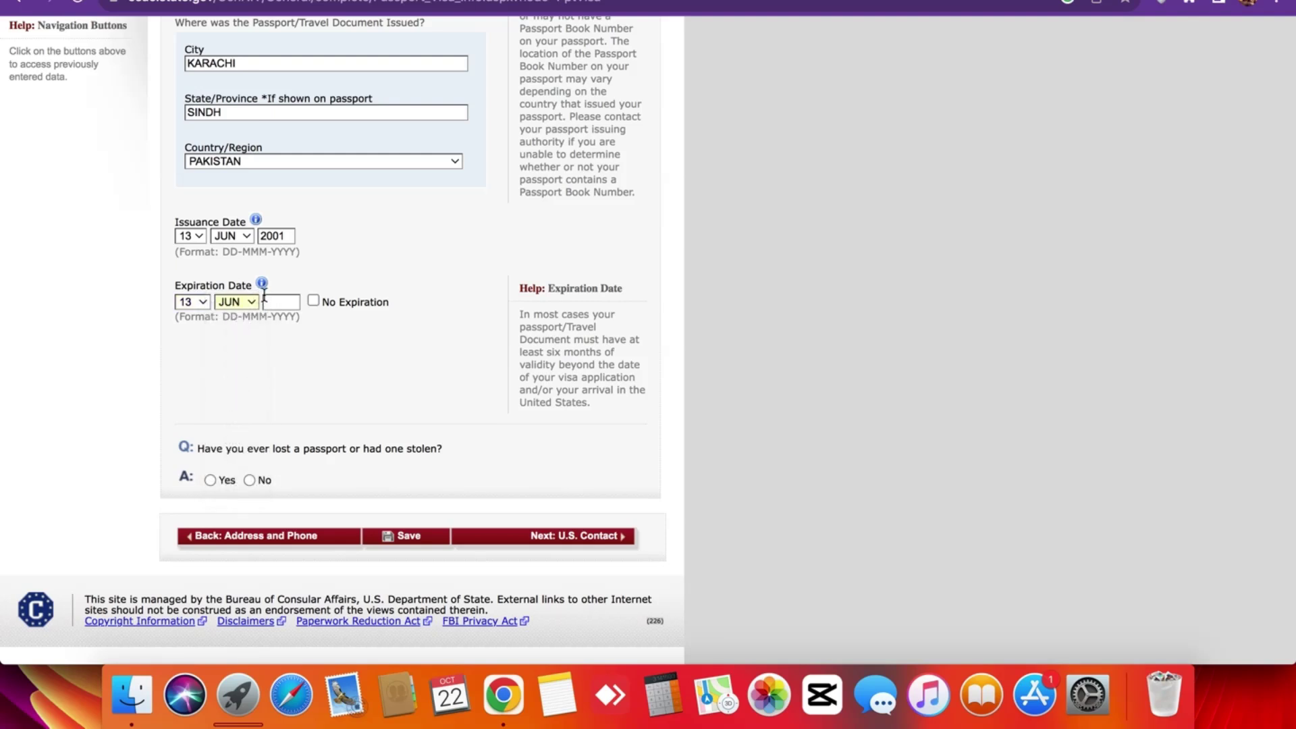
{"action": "left_click", "coordinate": [264, 297]}
{"action": "type", "text": "20"}
{"action": "type", "text": "25"}
{"action": "key", "text": "BackSpace"}
{"action": "type", "text": "6"}
Answer No to the lost-passport question and continue to the U.S. Contact page.
{"action": "scroll", "coordinate": [242, 180], "scroll_direction": "up", "scroll_amount": 7}
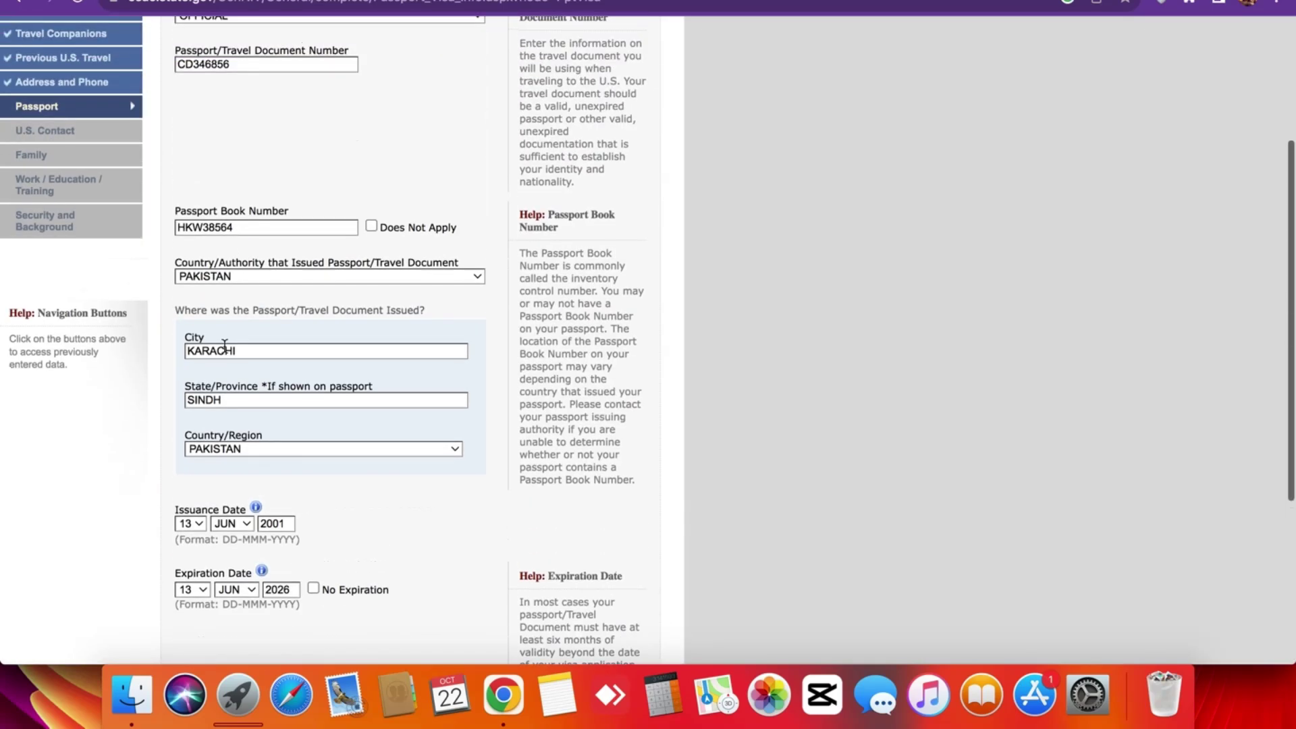
{"action": "scroll", "coordinate": [225, 346], "scroll_direction": "up", "scroll_amount": 1}
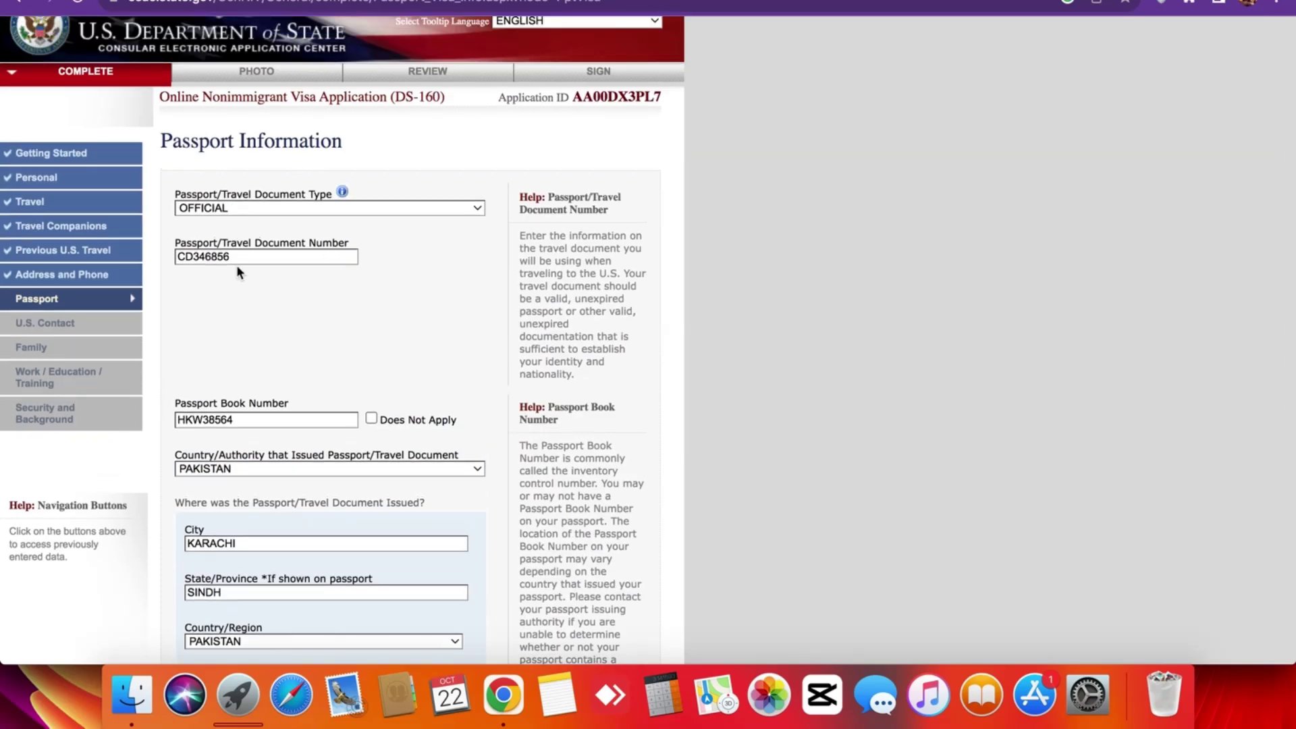
{"action": "scroll", "coordinate": [250, 270], "scroll_direction": "down", "scroll_amount": 7}
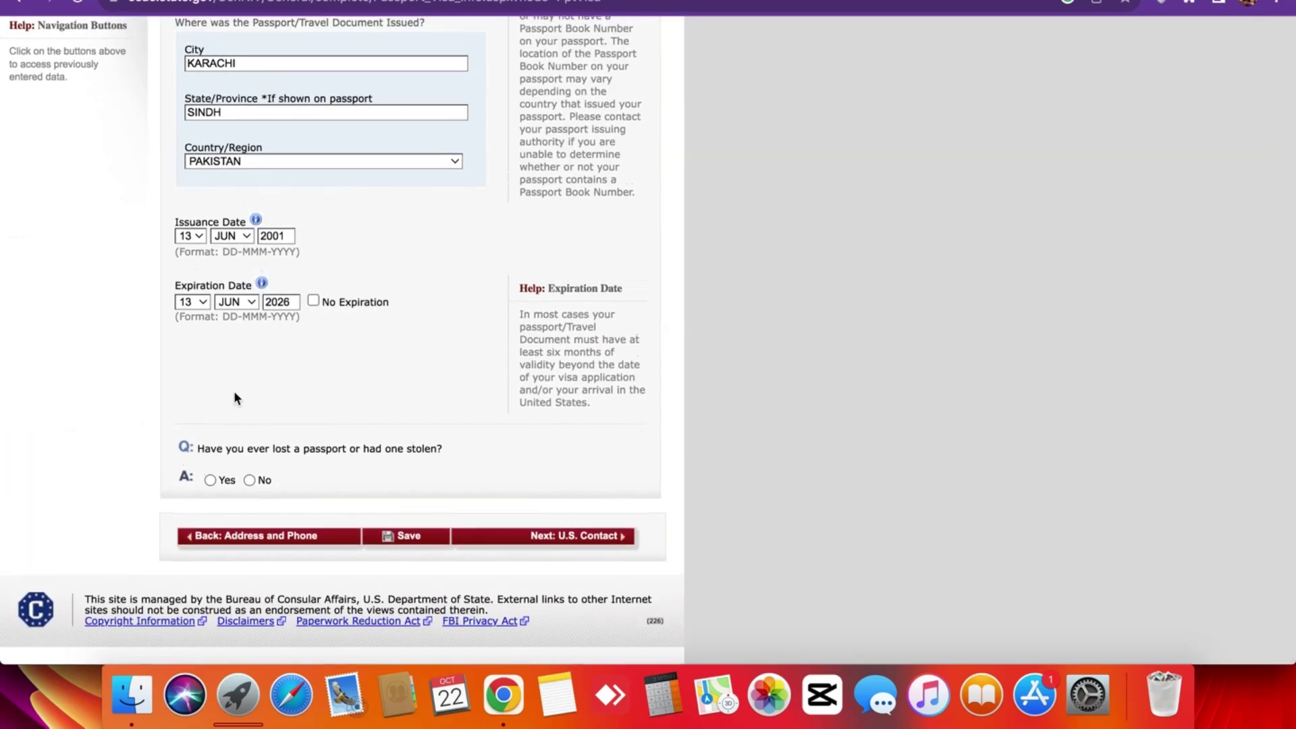
{"action": "scroll", "coordinate": [239, 377], "scroll_direction": "up", "scroll_amount": 5}
{"action": "scroll", "coordinate": [241, 384], "scroll_direction": "down", "scroll_amount": 5}
{"action": "scroll", "coordinate": [254, 453], "scroll_direction": "up", "scroll_amount": 5}
{"action": "scroll", "coordinate": [254, 453], "scroll_direction": "down", "scroll_amount": 5}
{"action": "left_click", "coordinate": [249, 480]}
{"action": "scroll", "coordinate": [263, 435], "scroll_direction": "up", "scroll_amount": 3}
{"action": "scroll", "coordinate": [263, 436], "scroll_direction": "down", "scroll_amount": 3}
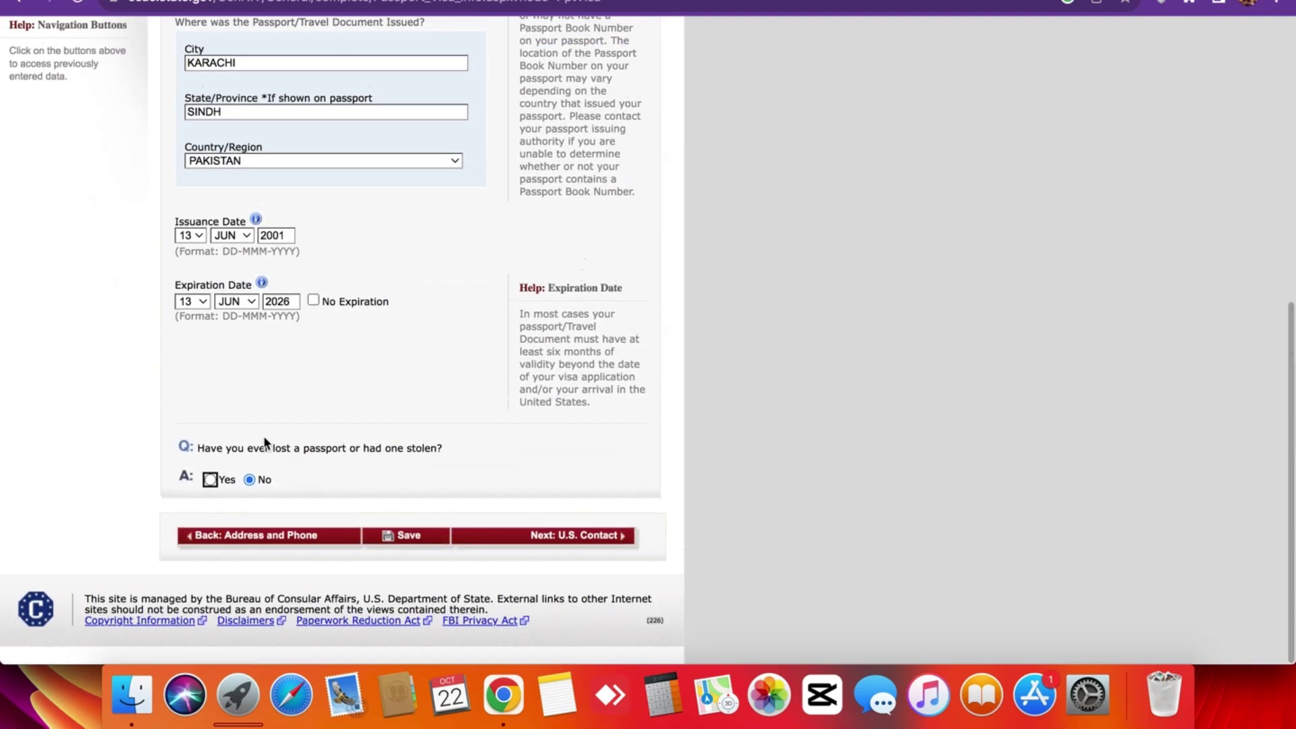
{"action": "left_click", "coordinate": [481, 543]}
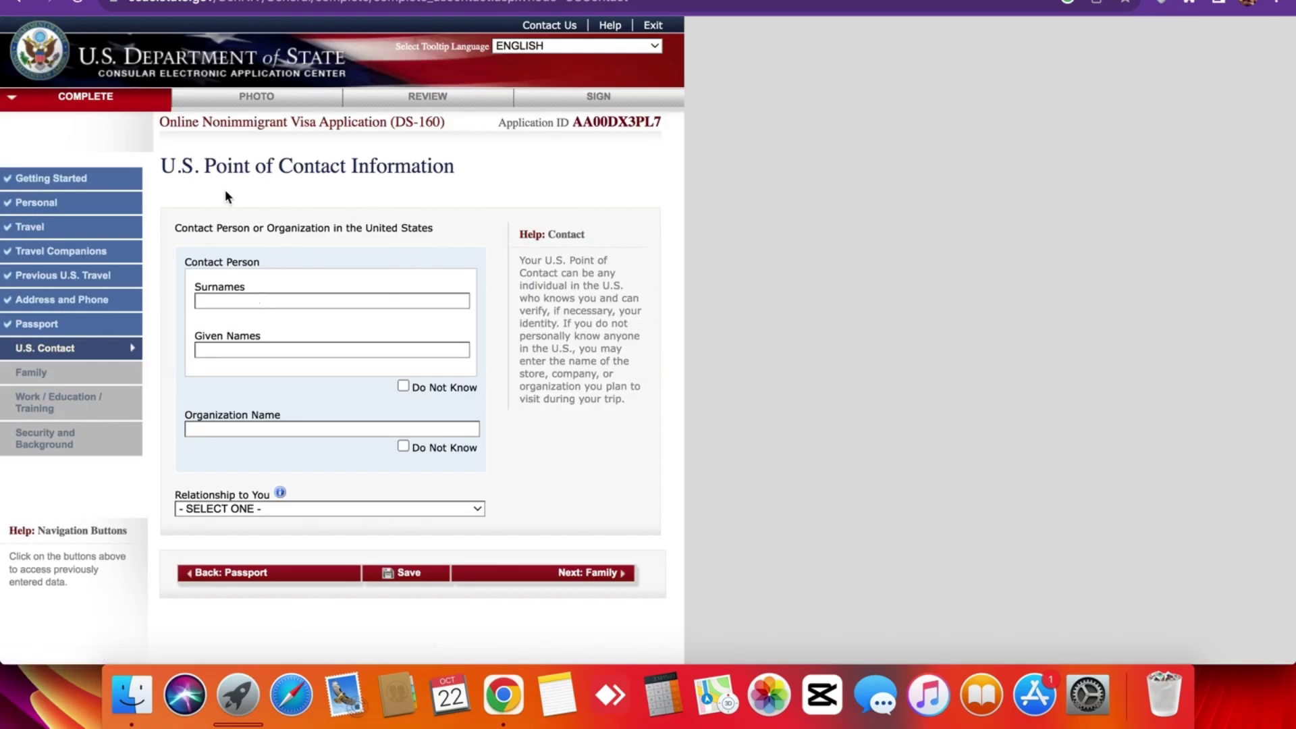
{"action": "triple_click", "coordinate": [208, 164]}
{"action": "left_click", "coordinate": [236, 193]}
{"action": "triple_click", "coordinate": [415, 166]}
{"action": "left_click", "coordinate": [414, 169]}
{"action": "scroll", "coordinate": [196, 191], "scroll_direction": "up", "scroll_amount": 3}
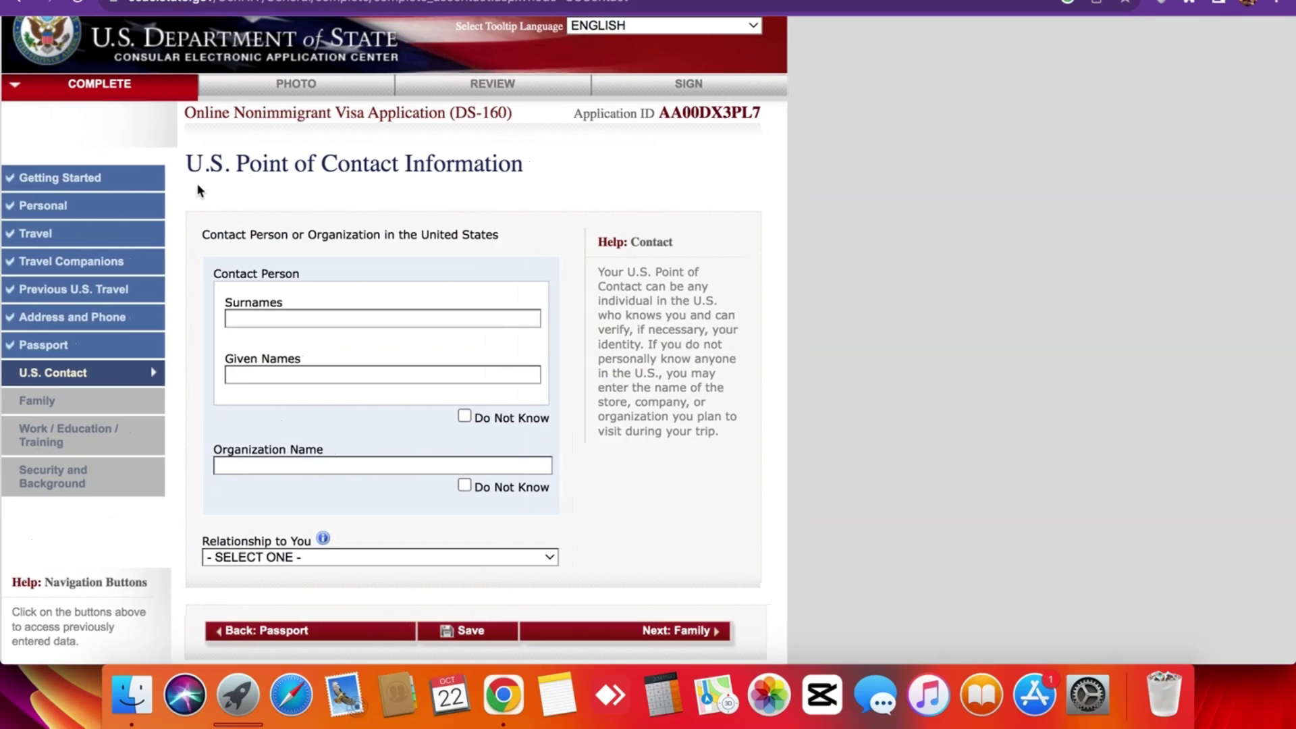
{"action": "scroll", "coordinate": [198, 191], "scroll_direction": "up", "scroll_amount": 5}
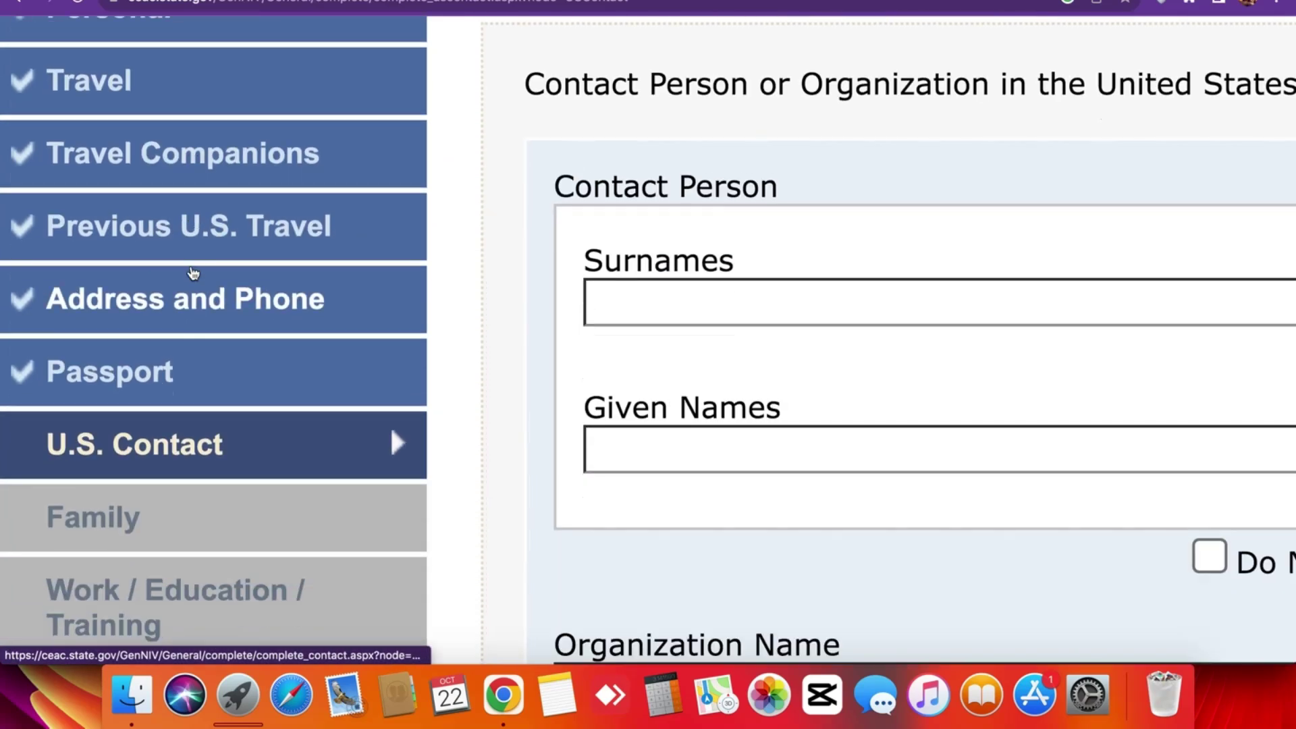
{"action": "scroll", "coordinate": [181, 303], "scroll_direction": "down", "scroll_amount": 8}
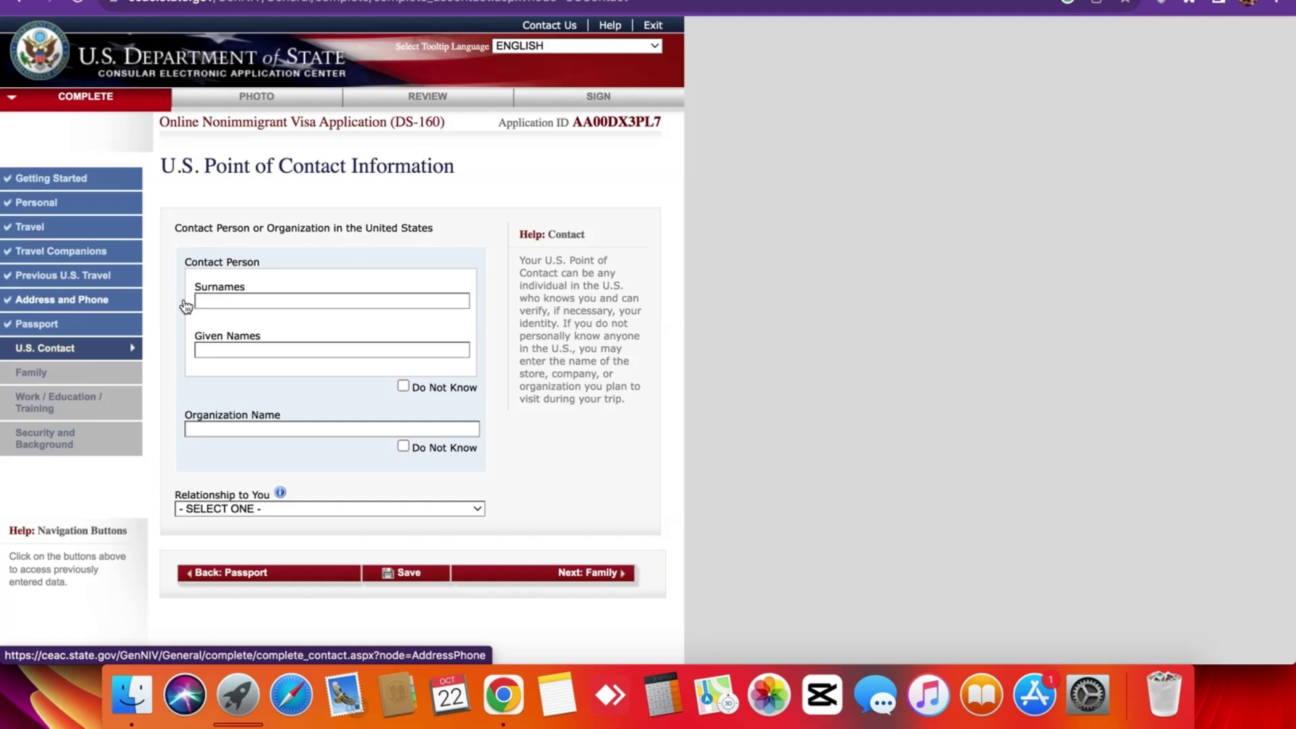
{"action": "triple_click", "coordinate": [332, 178]}
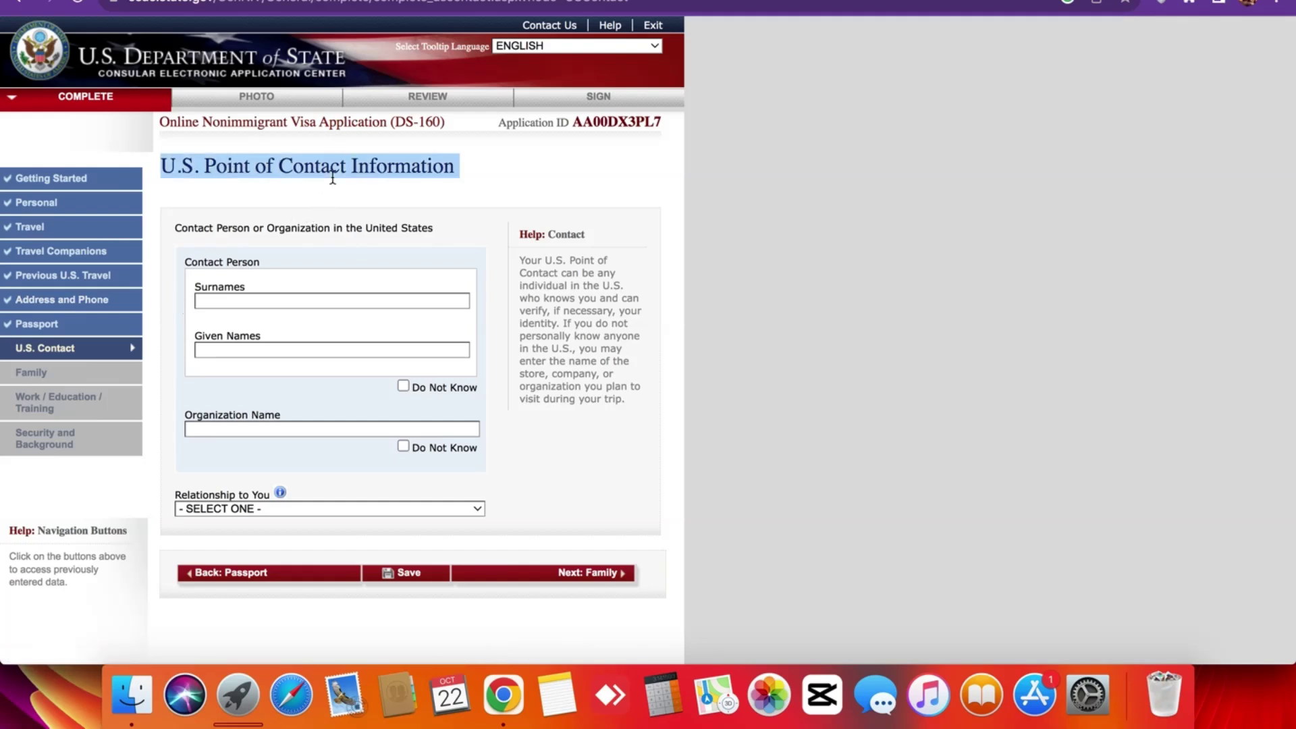
{"action": "left_click", "coordinate": [332, 177]}
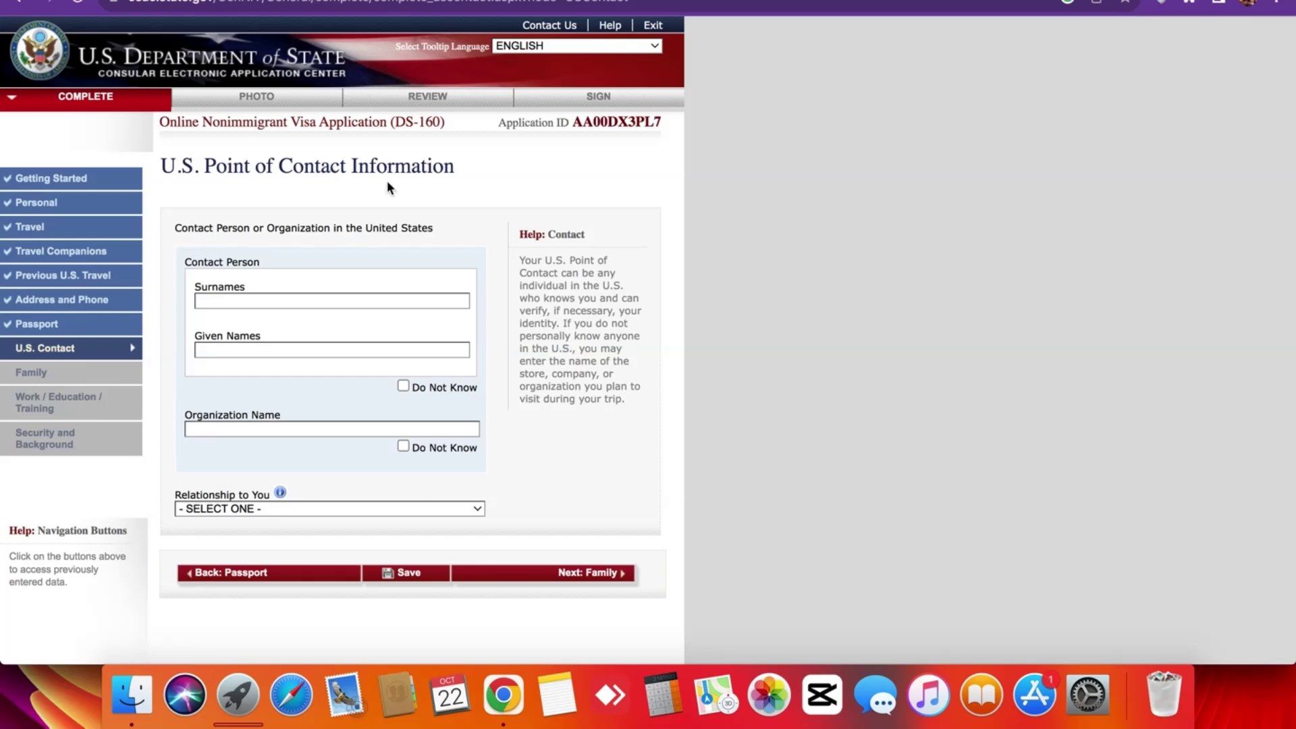
{"action": "scroll", "coordinate": [420, 181], "scroll_direction": "down", "scroll_amount": 3}
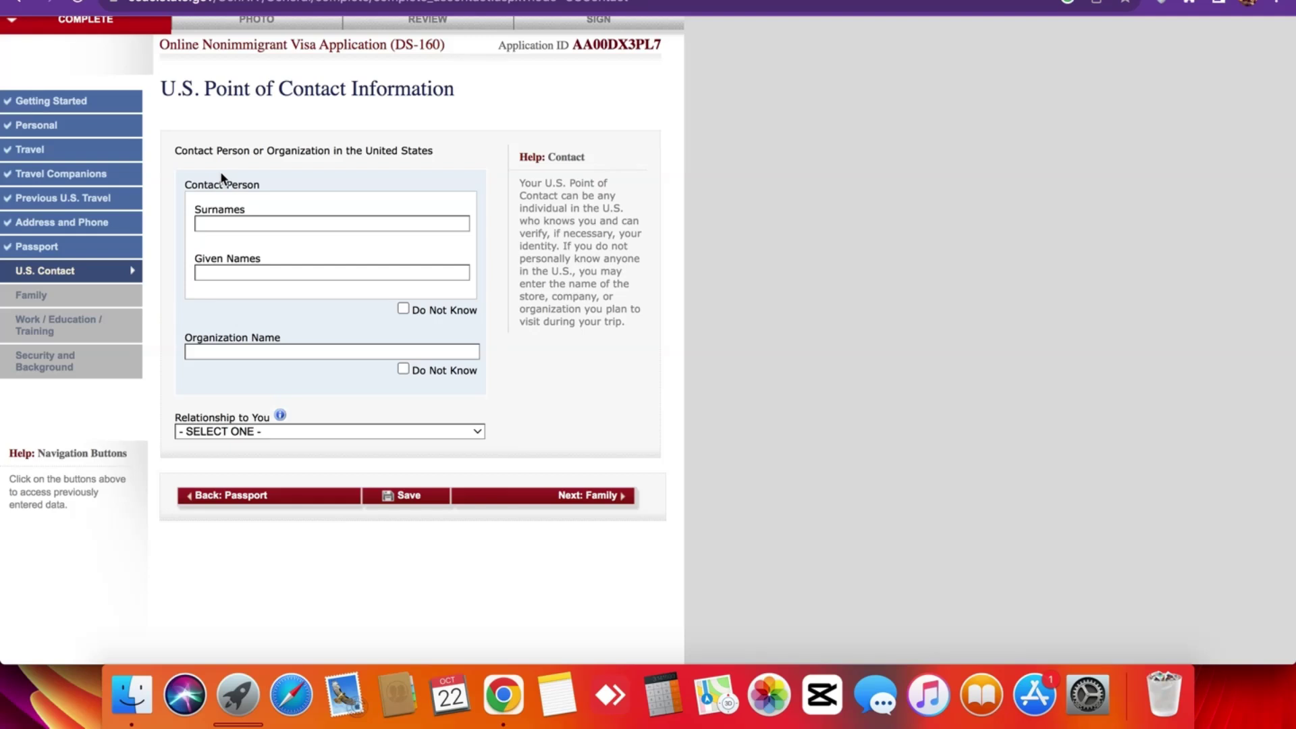
Enter the contact's surname and given names, and tick Organization Name 'Do Not Know'.
{"action": "left_click", "coordinate": [225, 225]}
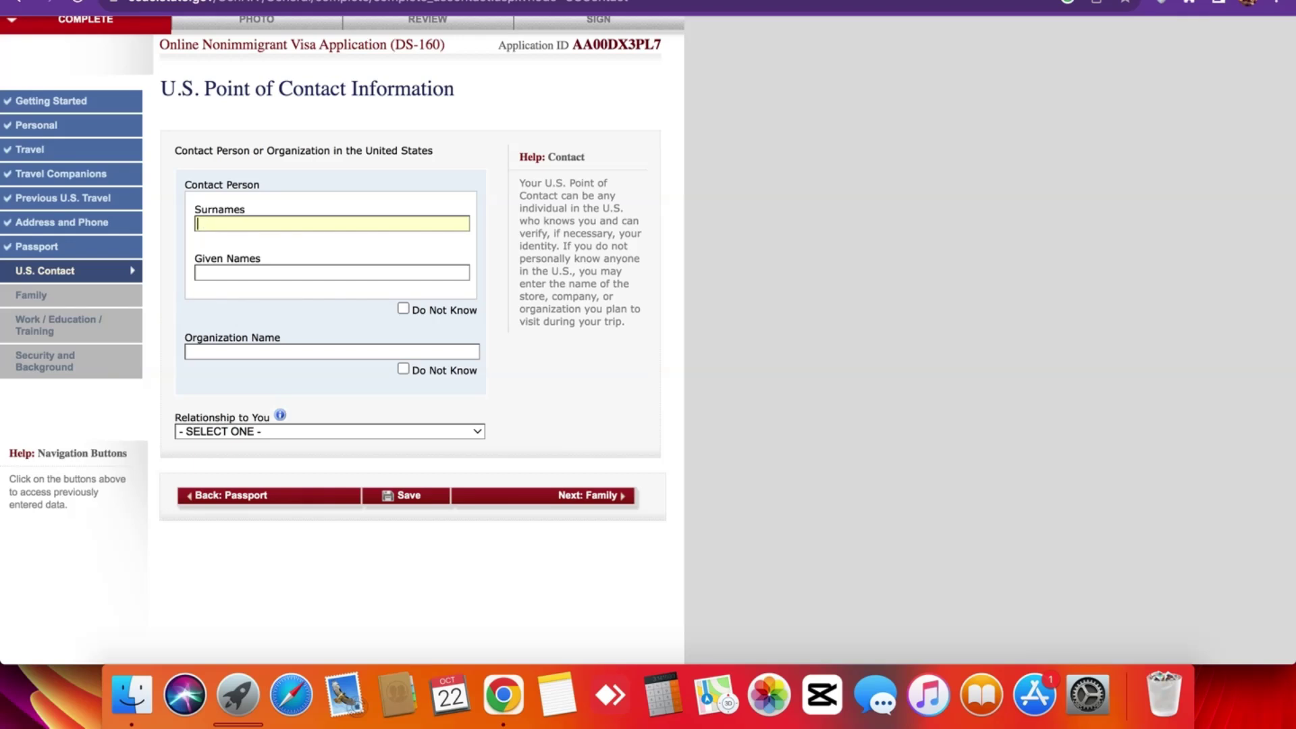
{"action": "left_click", "coordinate": [290, 266]}
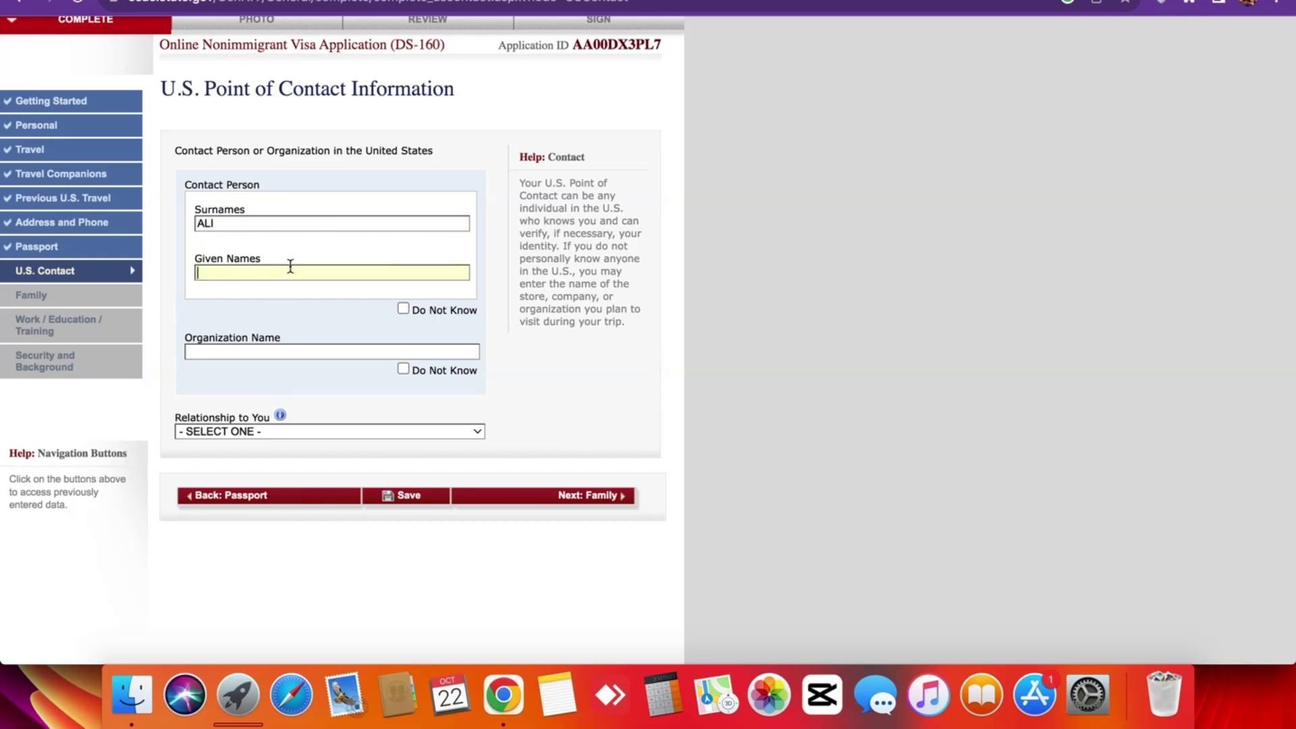
{"action": "left_click", "coordinate": [296, 347]}
{"action": "left_click", "coordinate": [404, 370]}
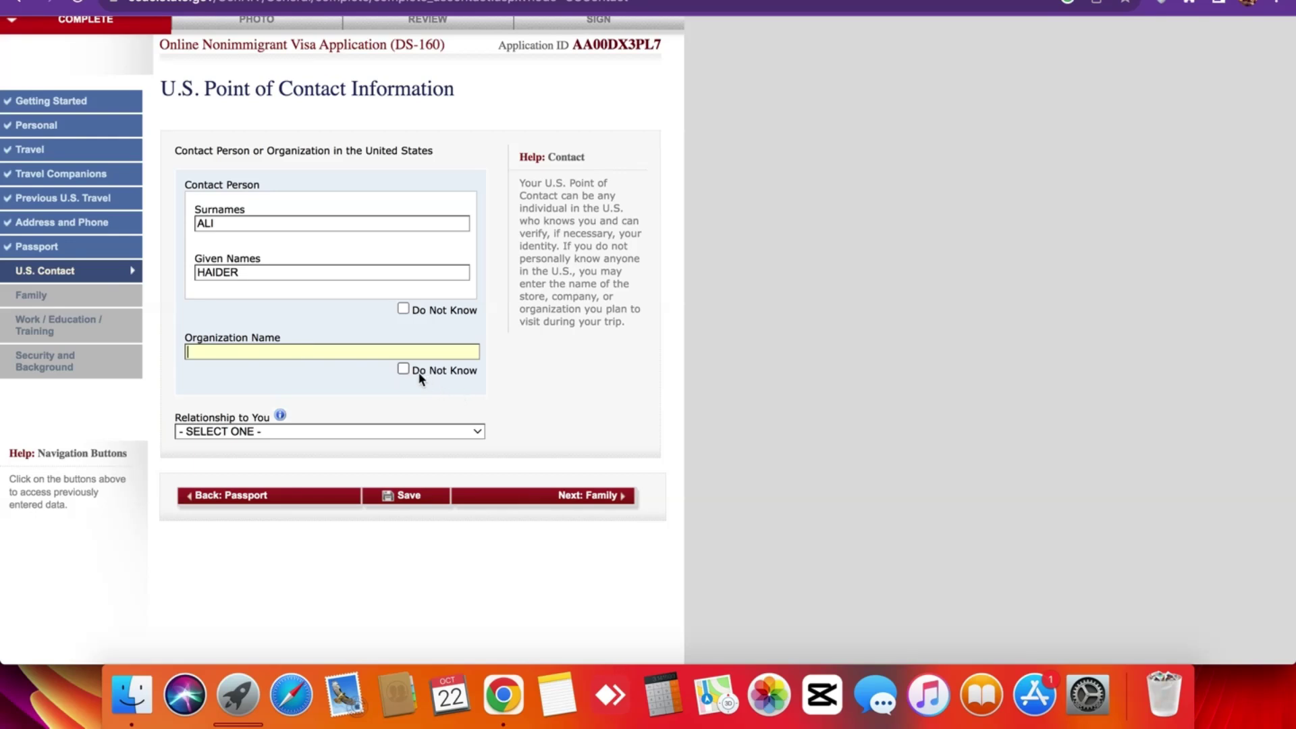
{"action": "scroll", "coordinate": [298, 368], "scroll_direction": "down", "scroll_amount": 2}
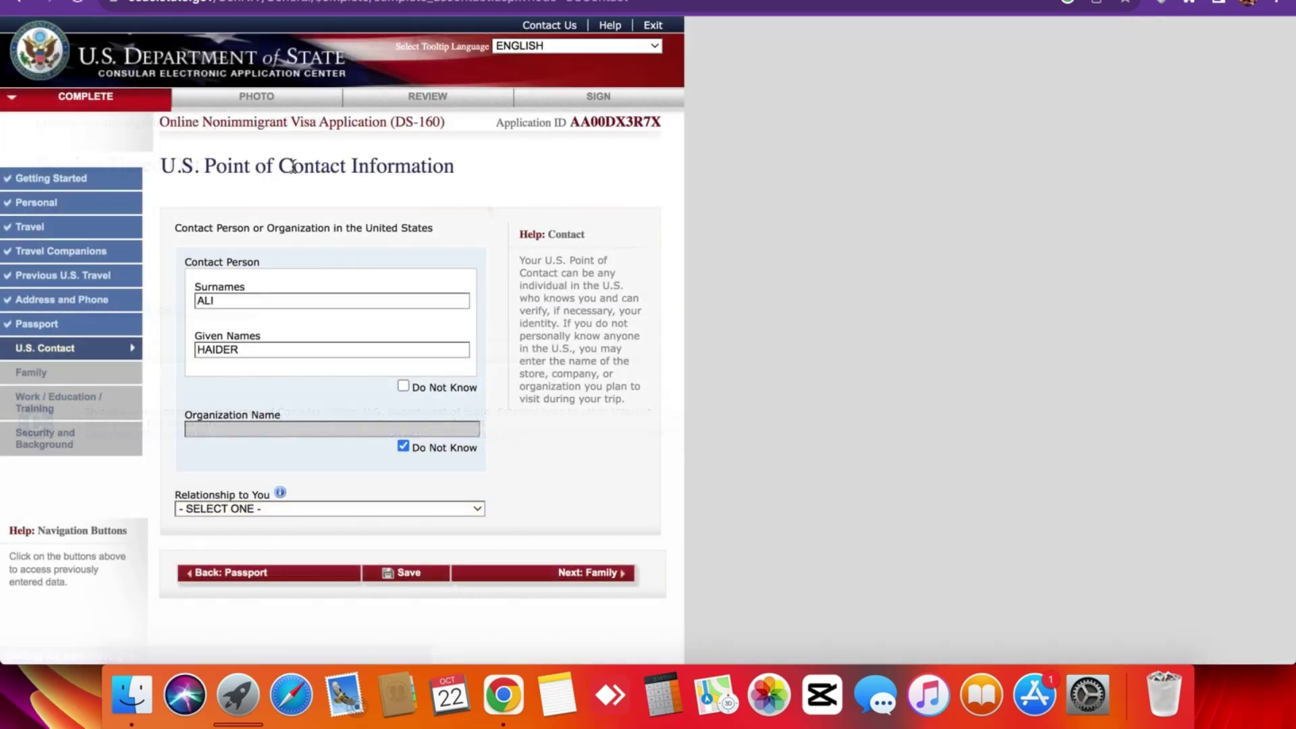
Set the contact's relationship to RELATIVE.
{"action": "double_click", "coordinate": [291, 168]}
{"action": "left_click", "coordinate": [291, 168]}
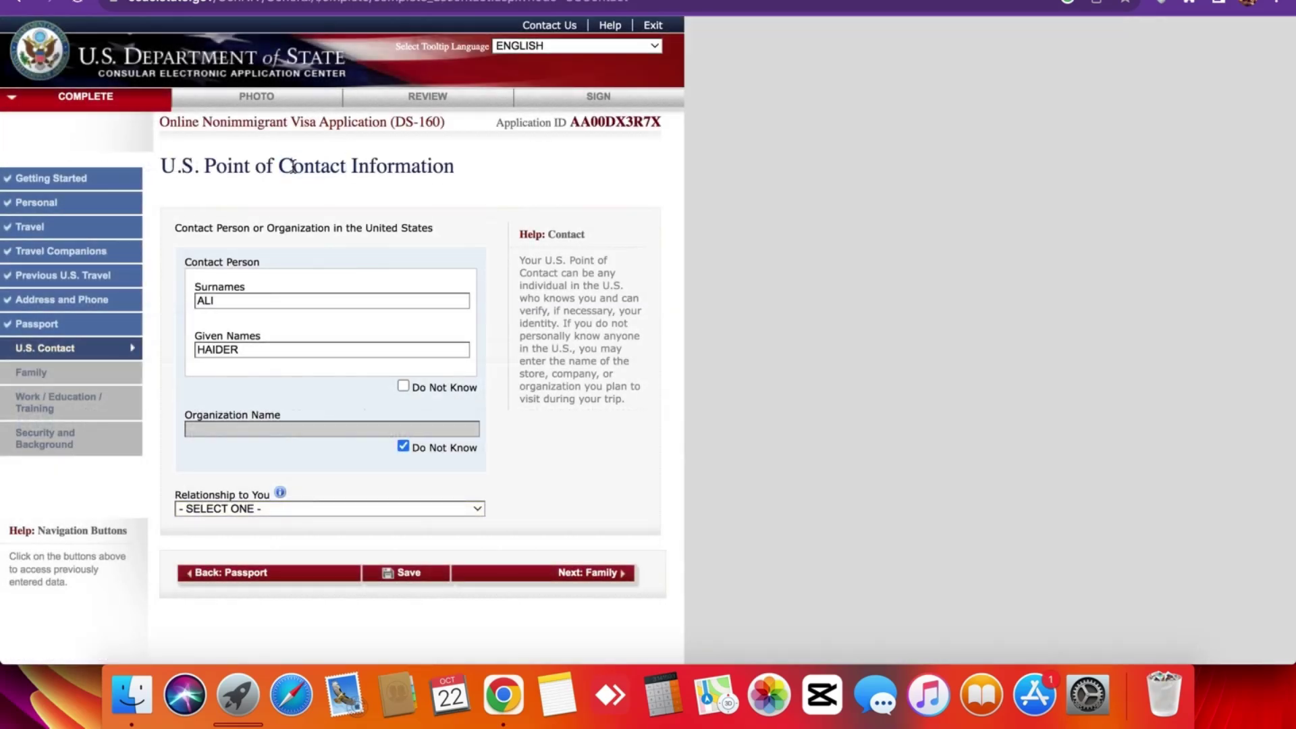
{"action": "scroll", "coordinate": [311, 322], "scroll_direction": "down", "scroll_amount": 5}
{"action": "left_click", "coordinate": [277, 274]}
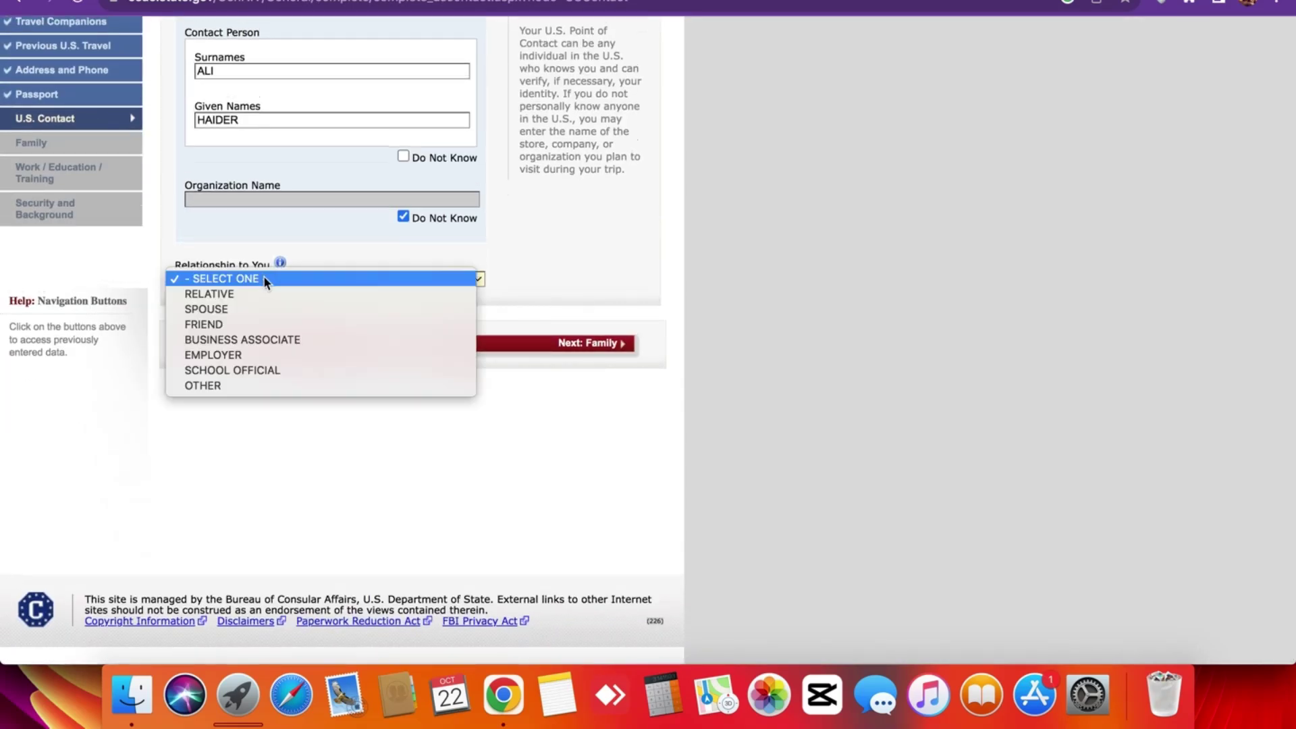
{"action": "left_click", "coordinate": [259, 295]}
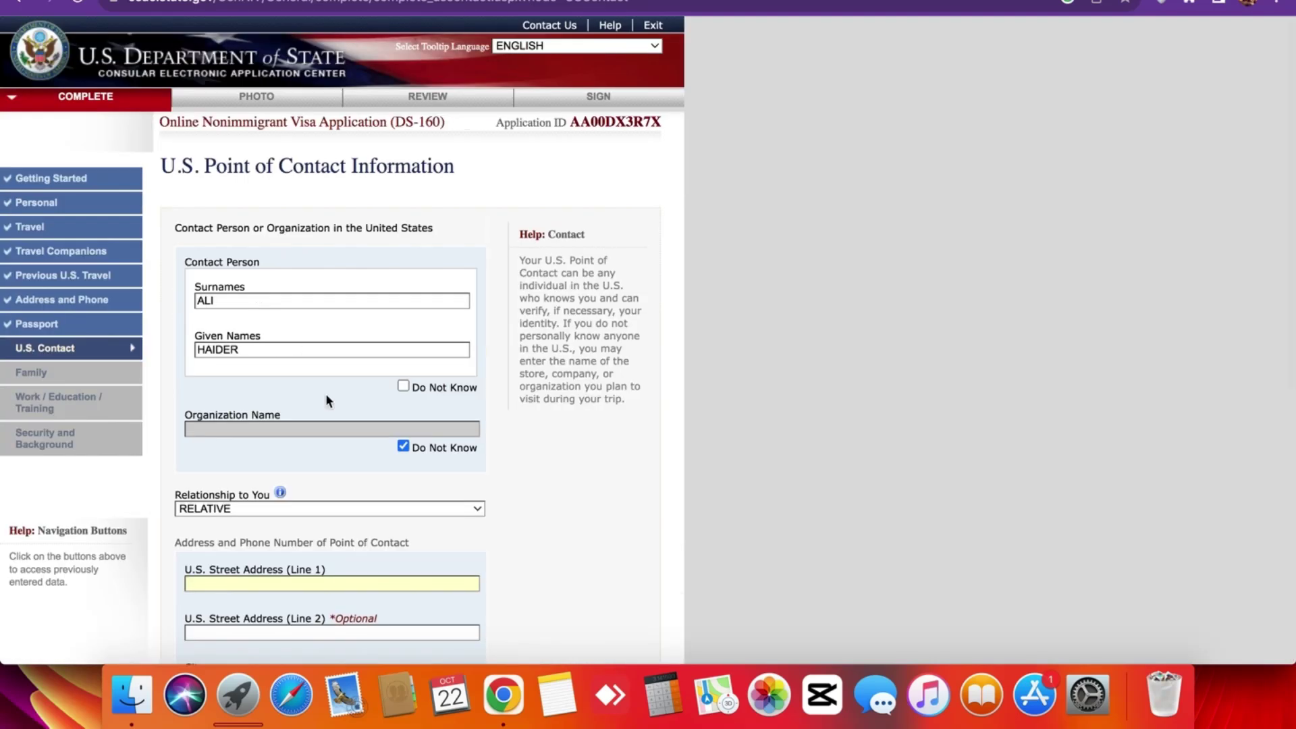
Autofill the New York street address, city and ZIP from Chrome's saved address, keeping RELATIVE.
{"action": "scroll", "coordinate": [351, 400], "scroll_direction": "down", "scroll_amount": 5}
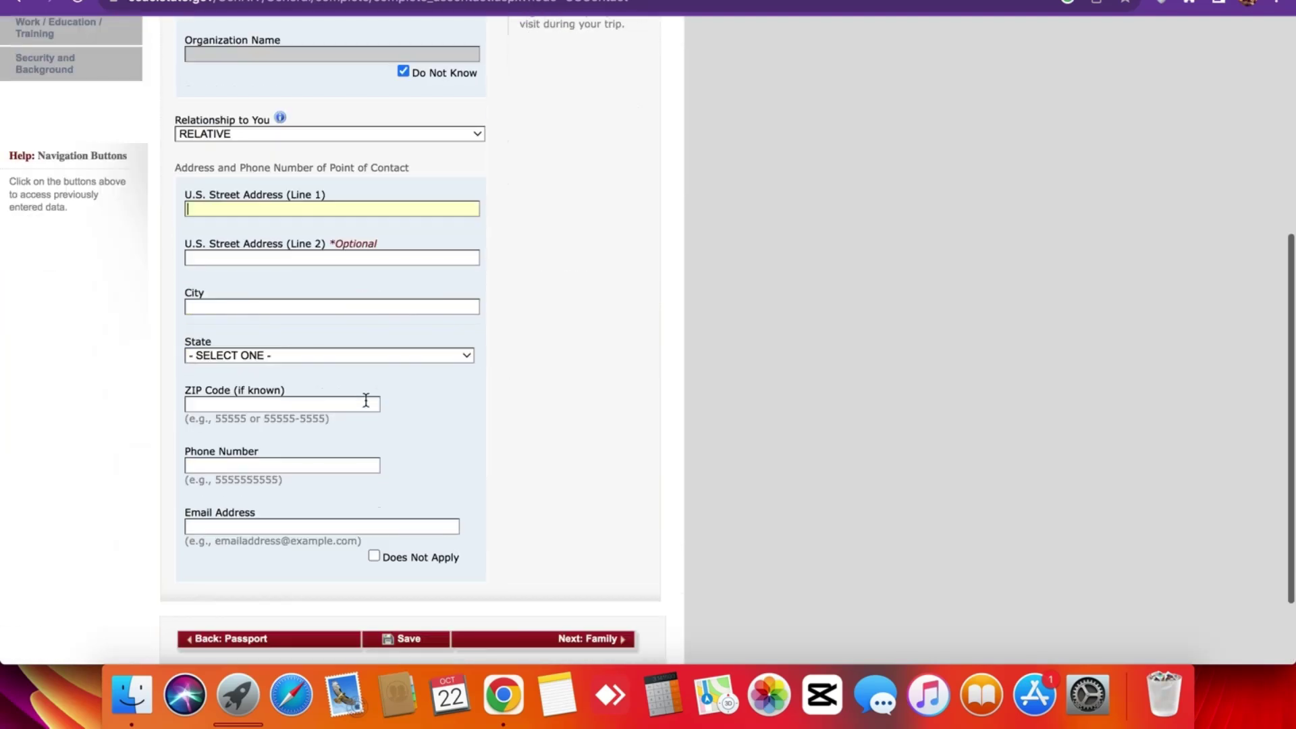
{"action": "left_click", "coordinate": [284, 204]}
{"action": "left_click", "coordinate": [323, 260]}
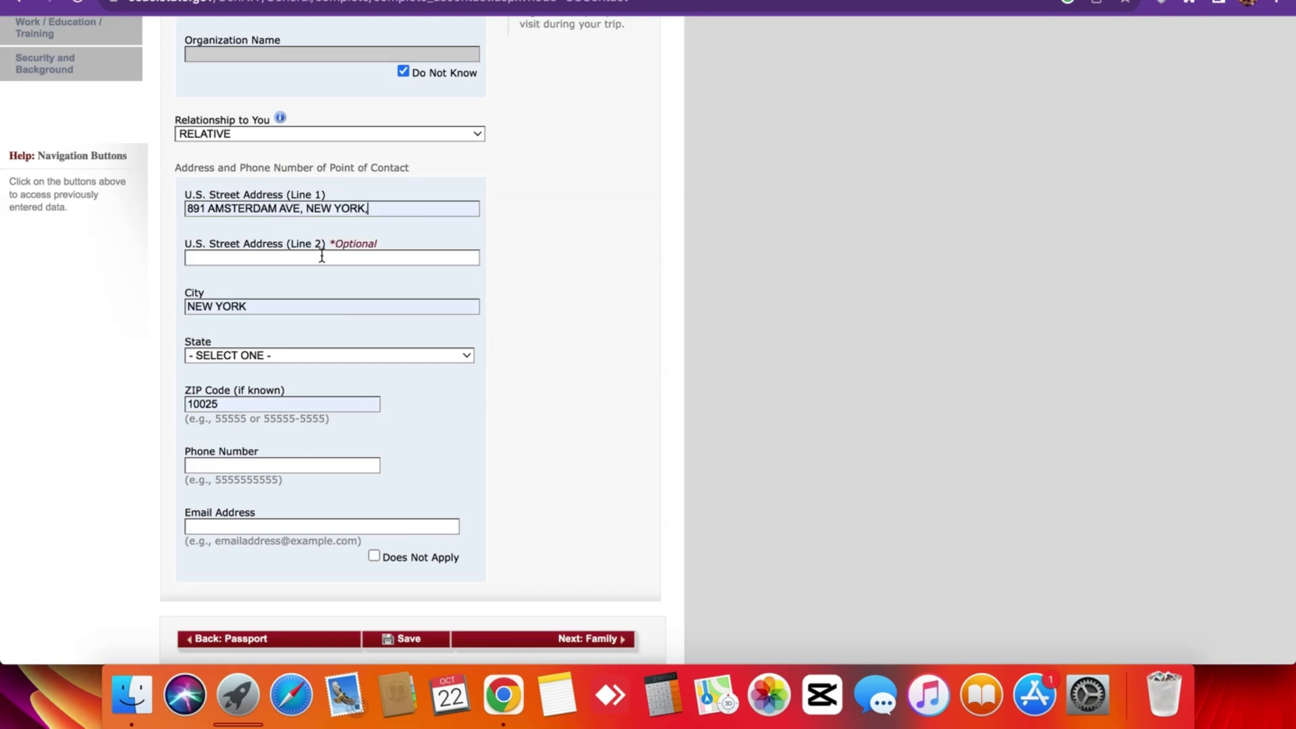
{"action": "scroll", "coordinate": [305, 210], "scroll_direction": "up", "scroll_amount": 2}
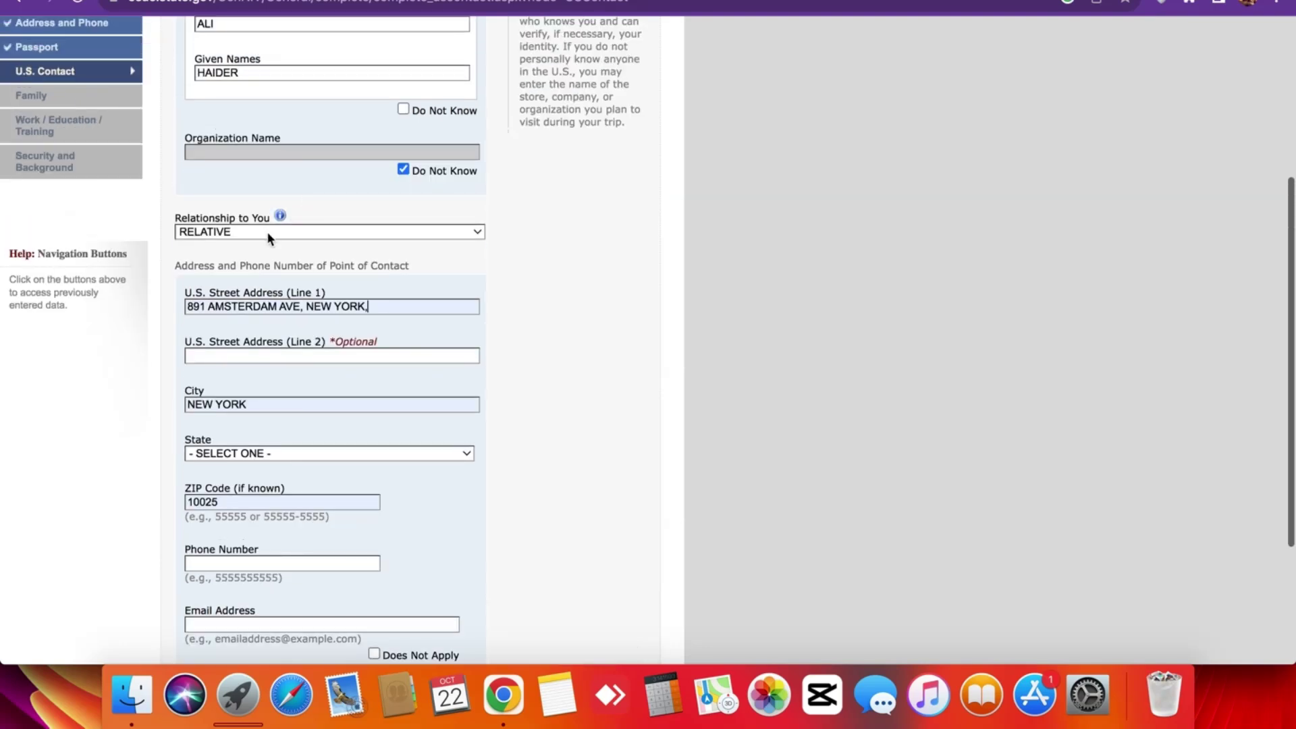
{"action": "left_click", "coordinate": [269, 234]}
{"action": "left_click", "coordinate": [255, 189]}
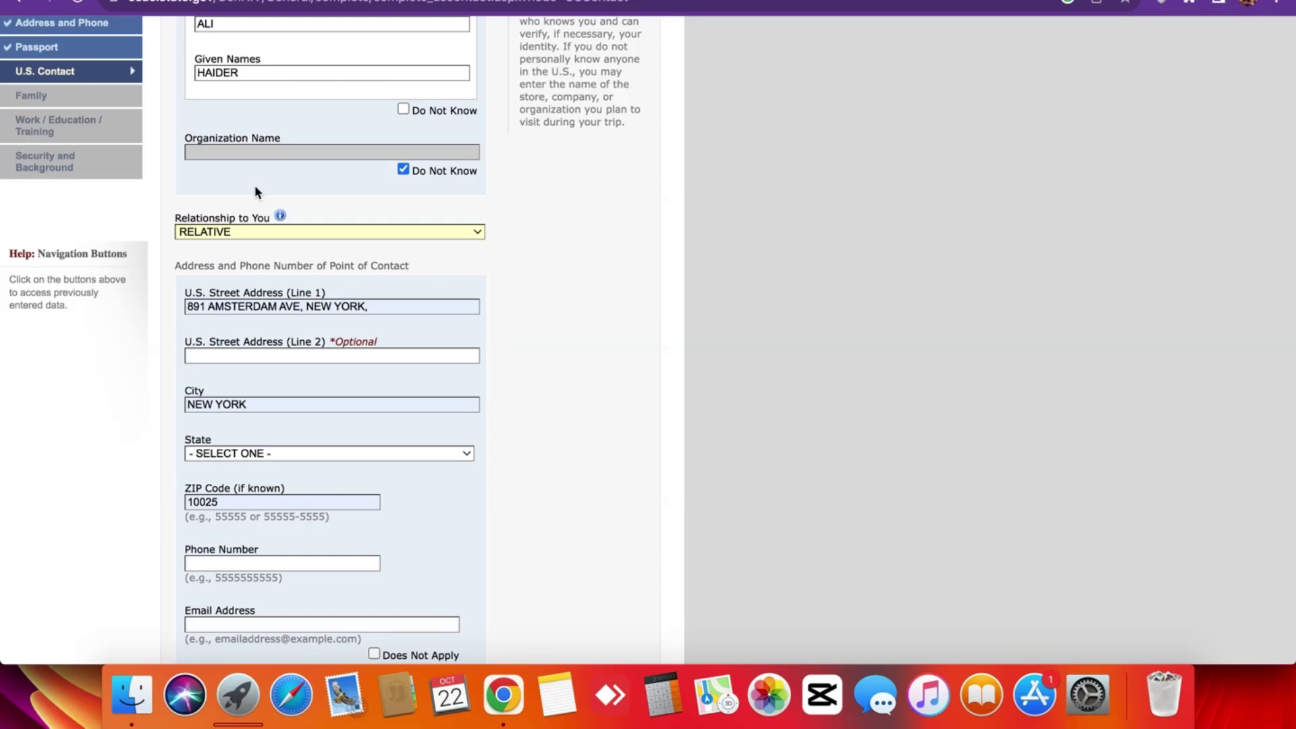
{"action": "scroll", "coordinate": [255, 192], "scroll_direction": "up", "scroll_amount": 5}
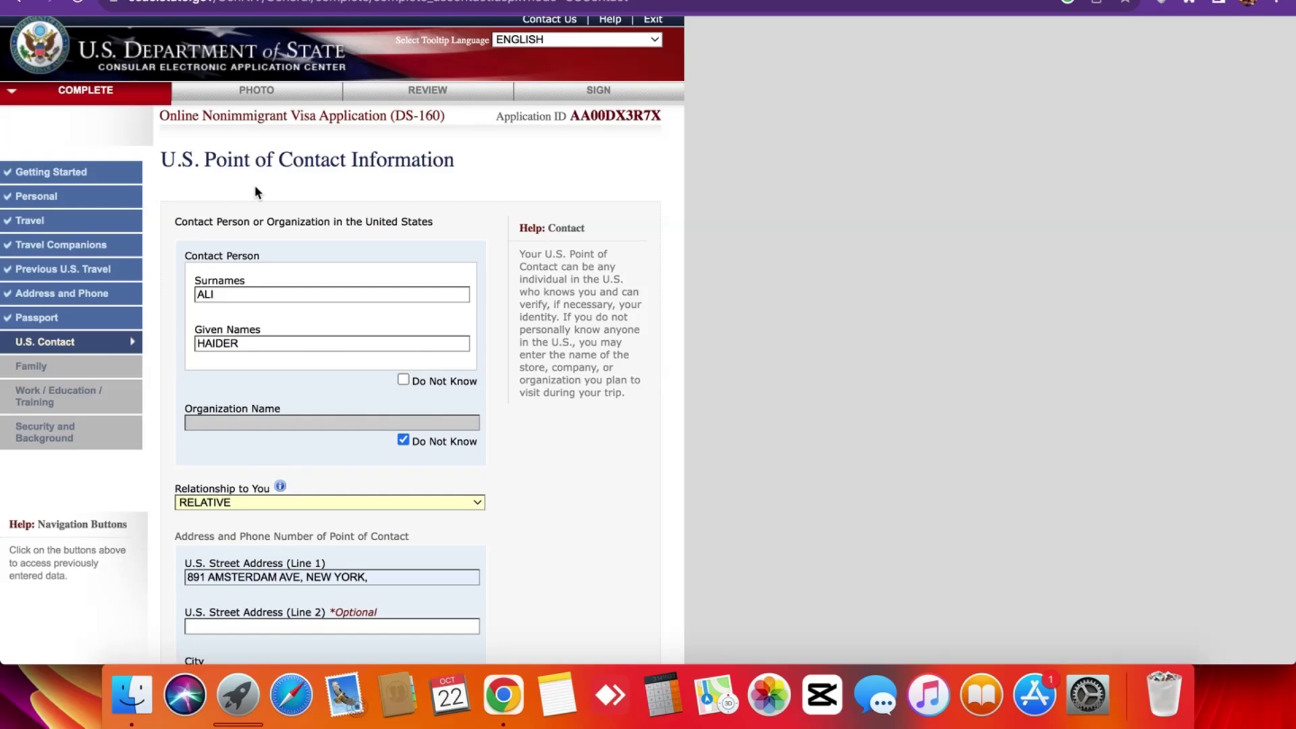
Paste the hostel's phone number, copied from its Google Hotels listing, into Phone Number.
{"action": "key", "text": "ctrl+Tab"}
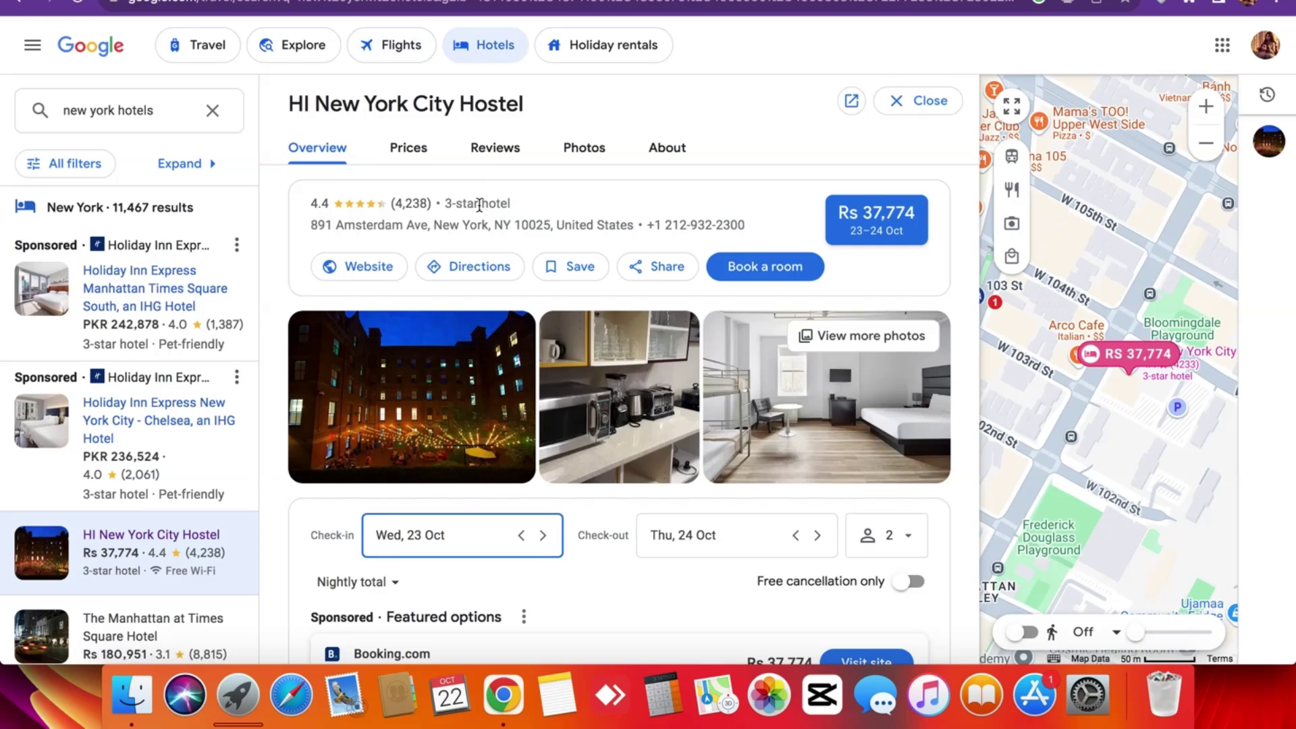
{"action": "key", "text": "ctrl+shift+Tab"}
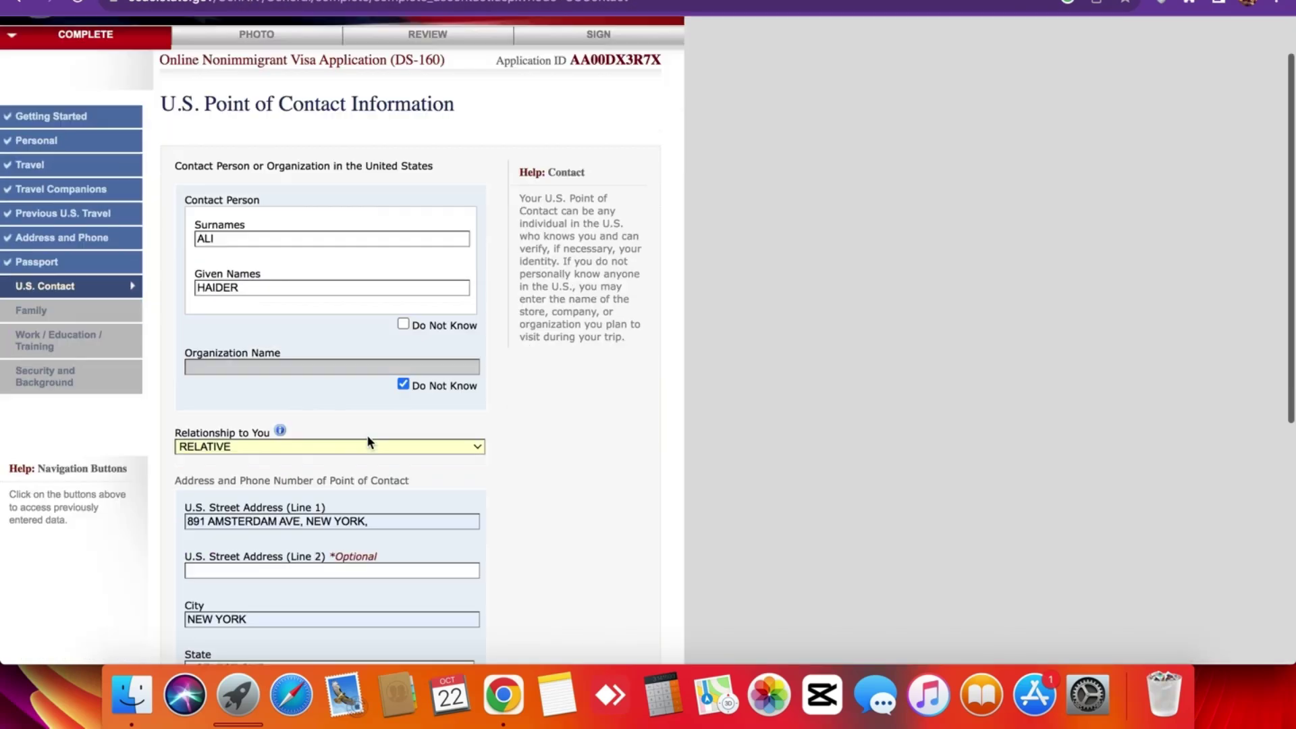
{"action": "scroll", "coordinate": [368, 442], "scroll_direction": "down", "scroll_amount": 5}
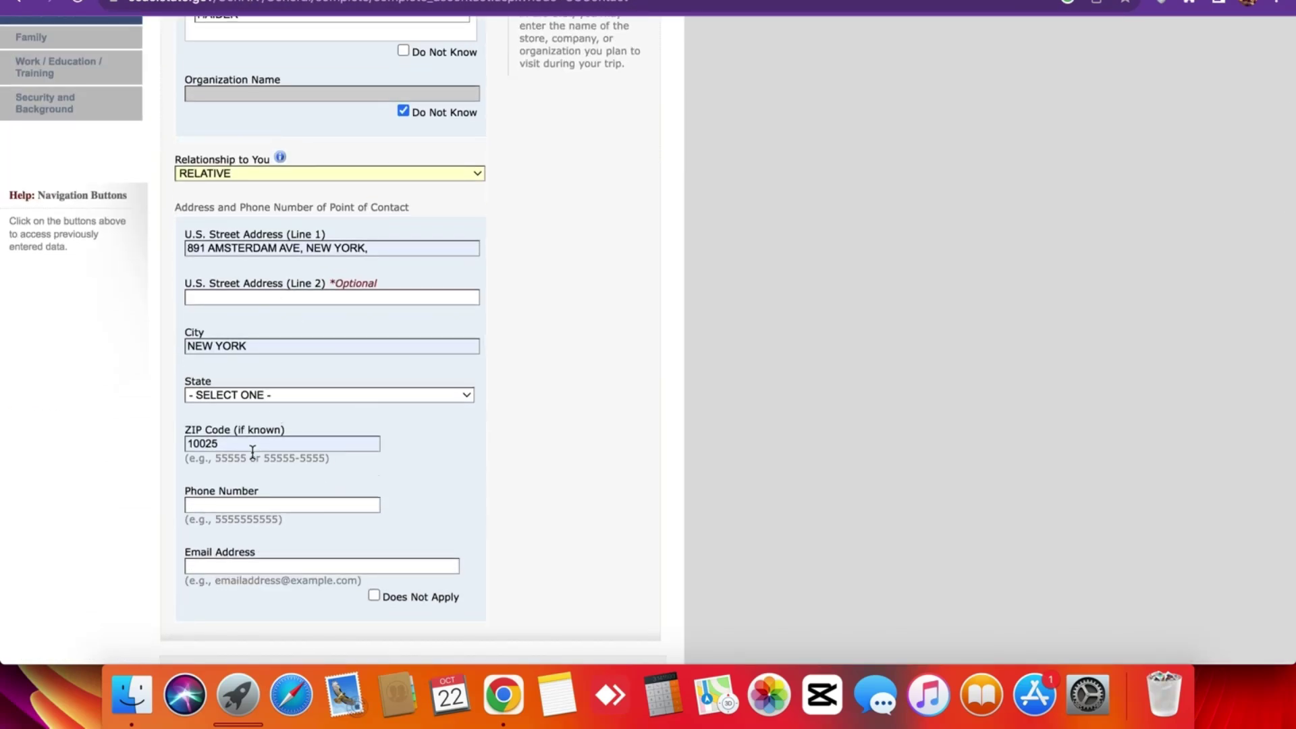
{"action": "left_click", "coordinate": [253, 504]}
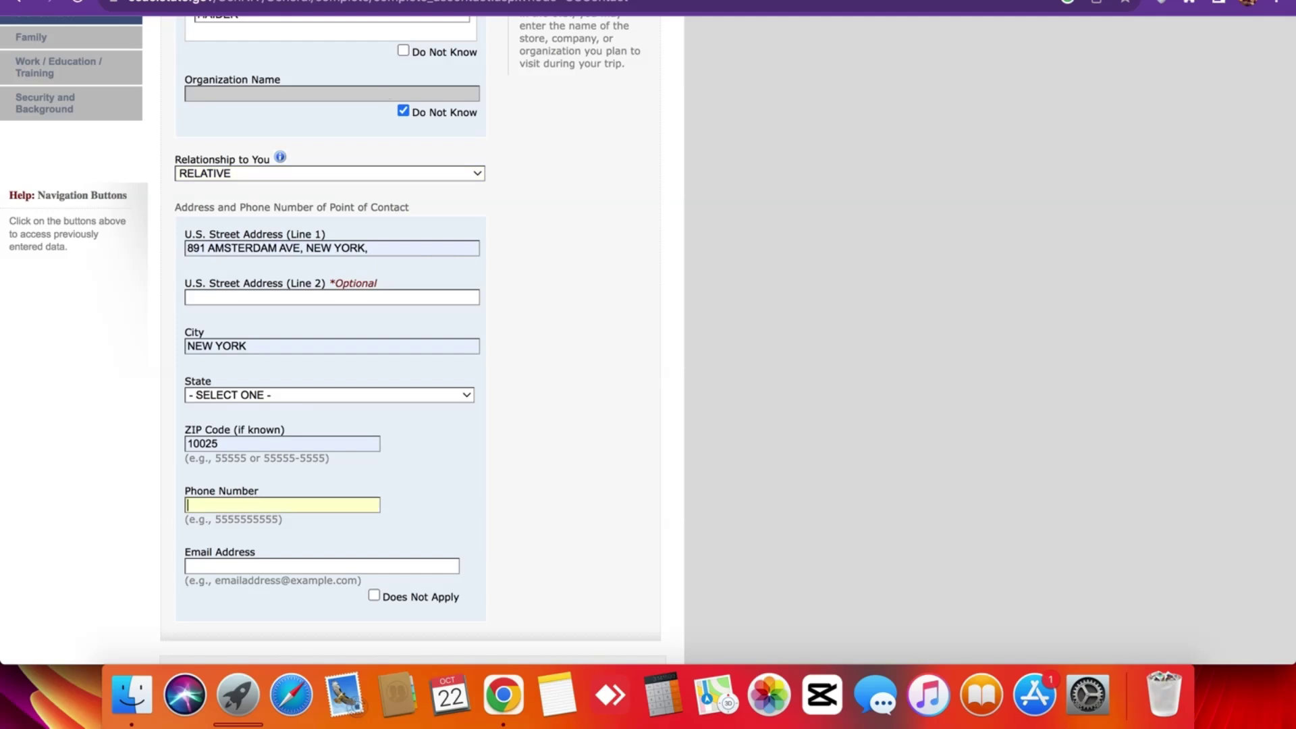
{"action": "key", "text": "ctrl+Tab"}
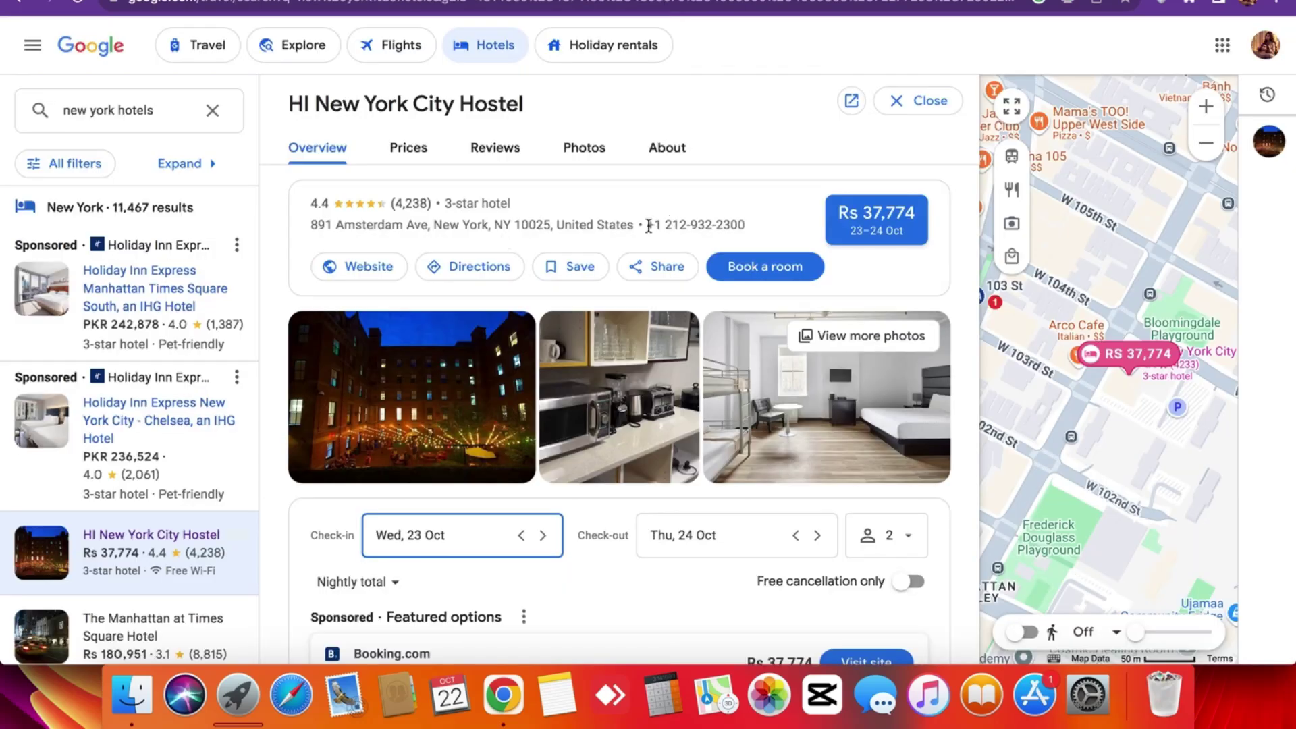
{"action": "left_click_drag", "start_coordinate": [648, 225], "coordinate": [754, 233]}
{"action": "key", "text": "super+c"}
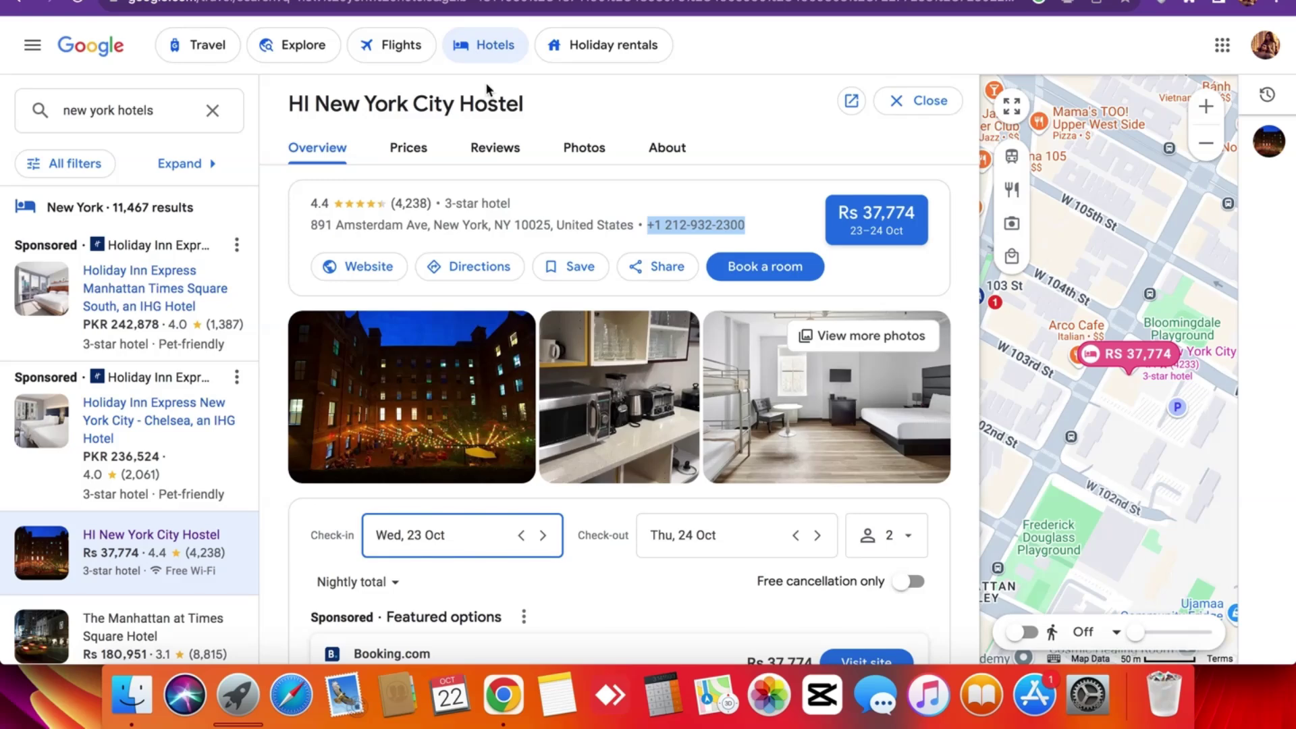
{"action": "key", "text": "ctrl+shift+Tab"}
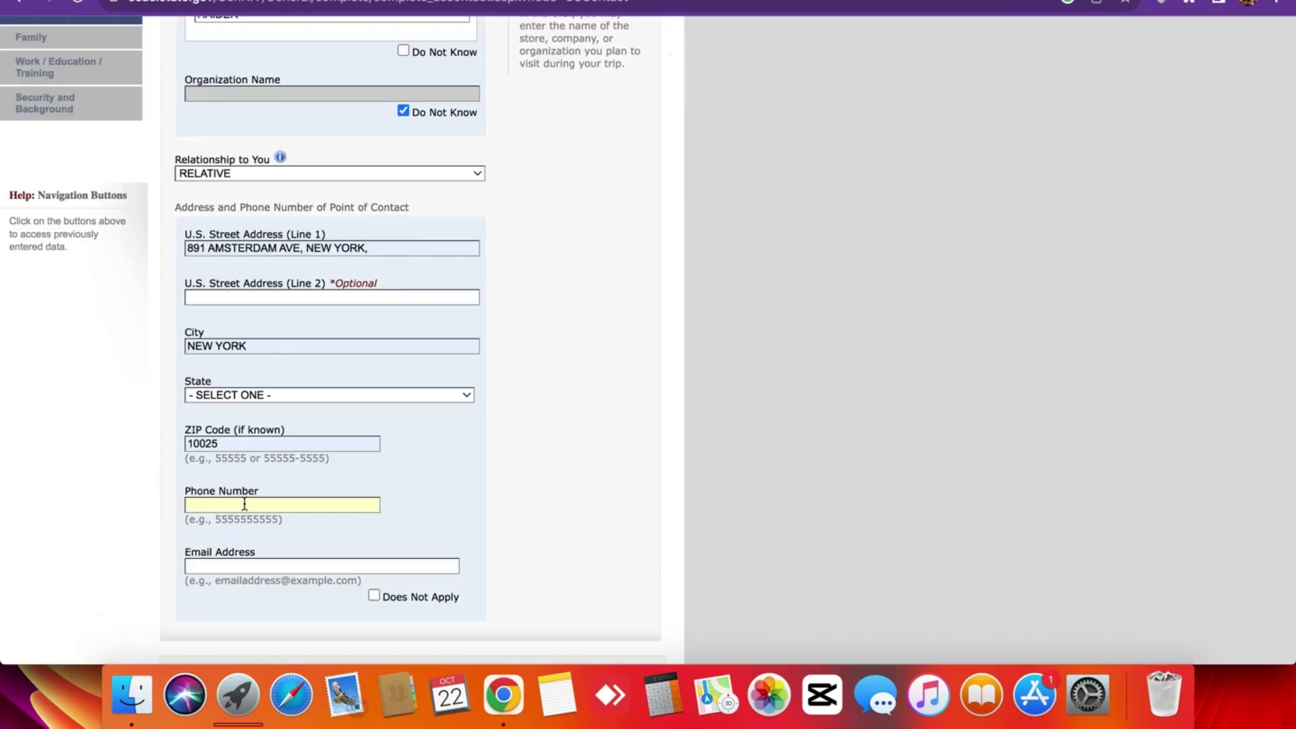
{"action": "key", "text": "super+v"}
Type the contact's e-mail address into the Email Address field.
{"action": "key", "text": "ctrl+Tab"}
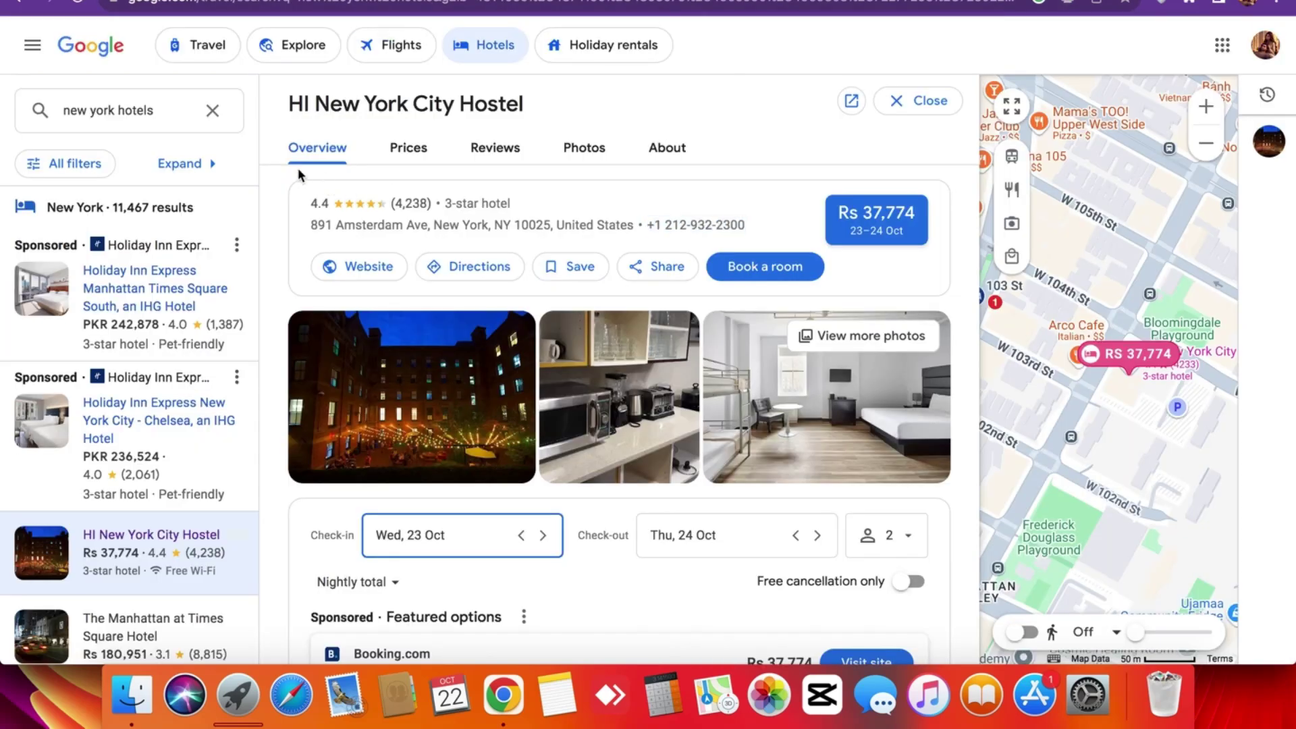
{"action": "key", "text": "ctrl+shift+Tab"}
{"action": "scroll", "coordinate": [296, 458], "scroll_direction": "down", "scroll_amount": 1}
{"action": "scroll", "coordinate": [296, 459], "scroll_direction": "down", "scroll_amount": 1}
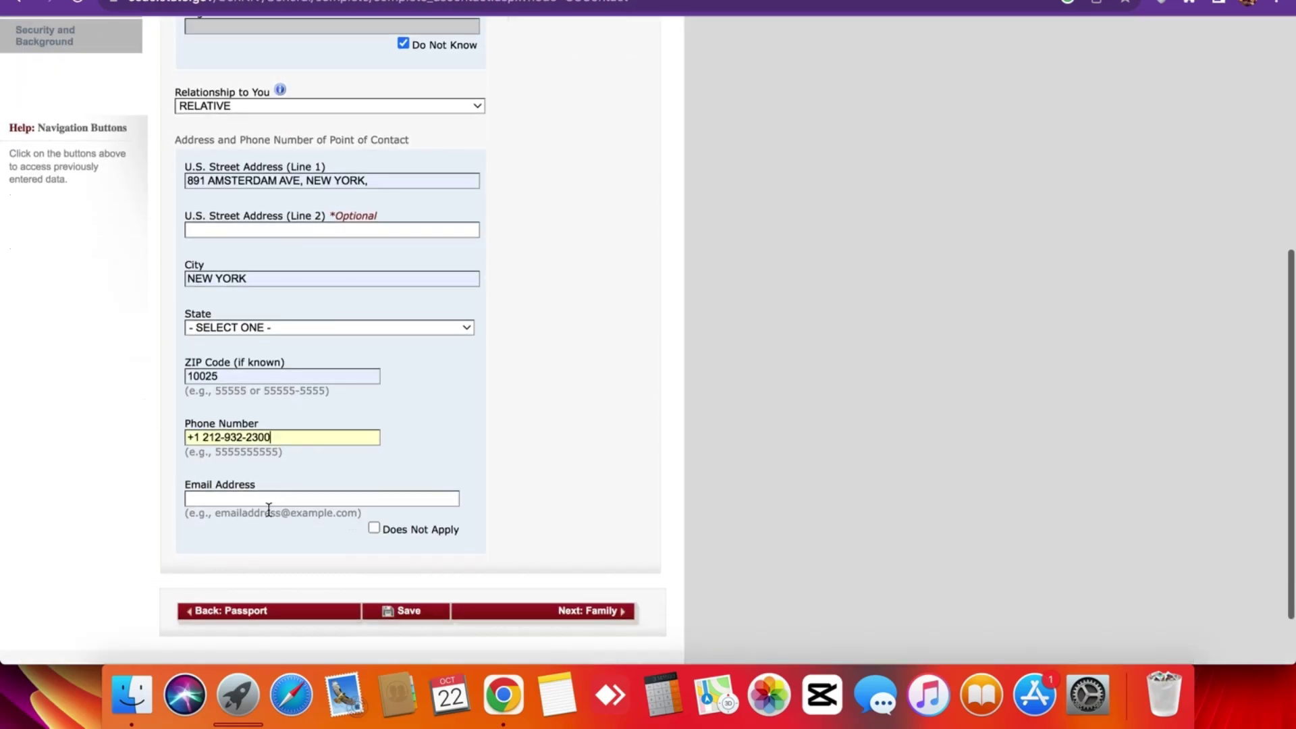
{"action": "left_click", "coordinate": [284, 499]}
{"action": "key", "text": "ctrl+Tab"}
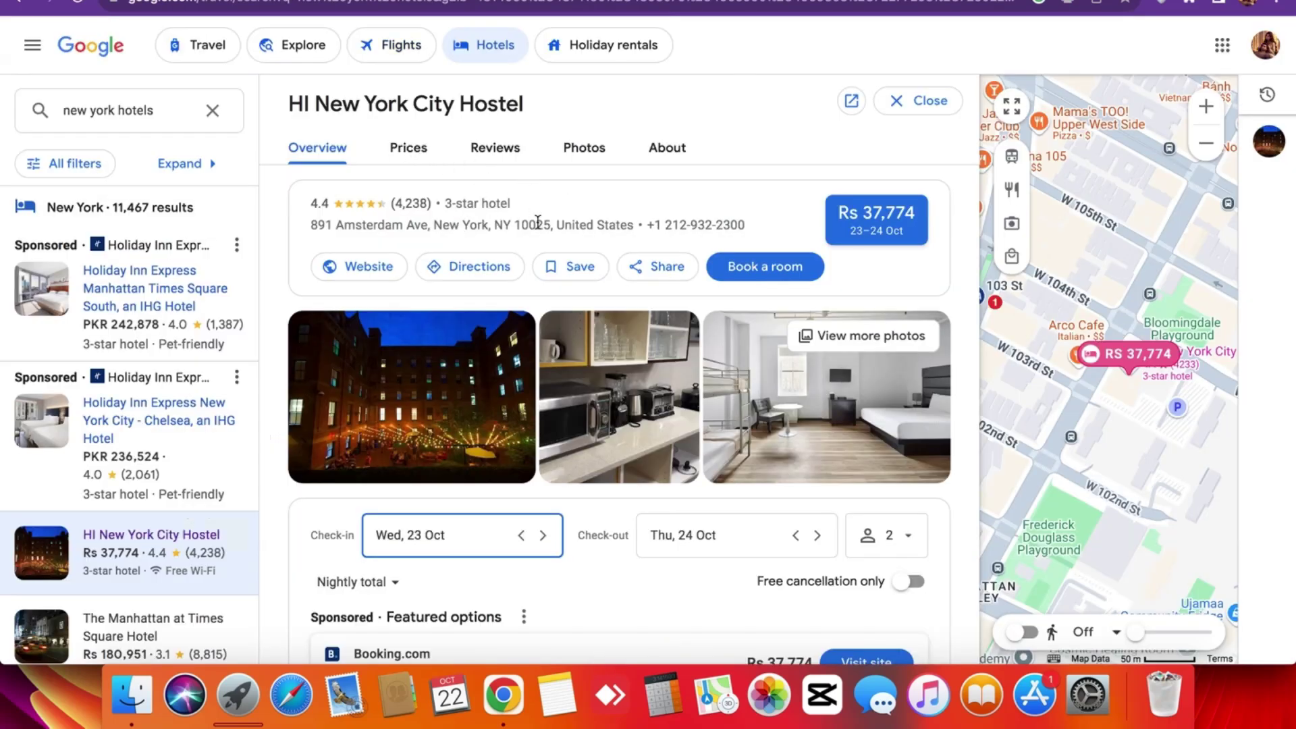
{"action": "key", "text": "ctrl+shift+Tab"}
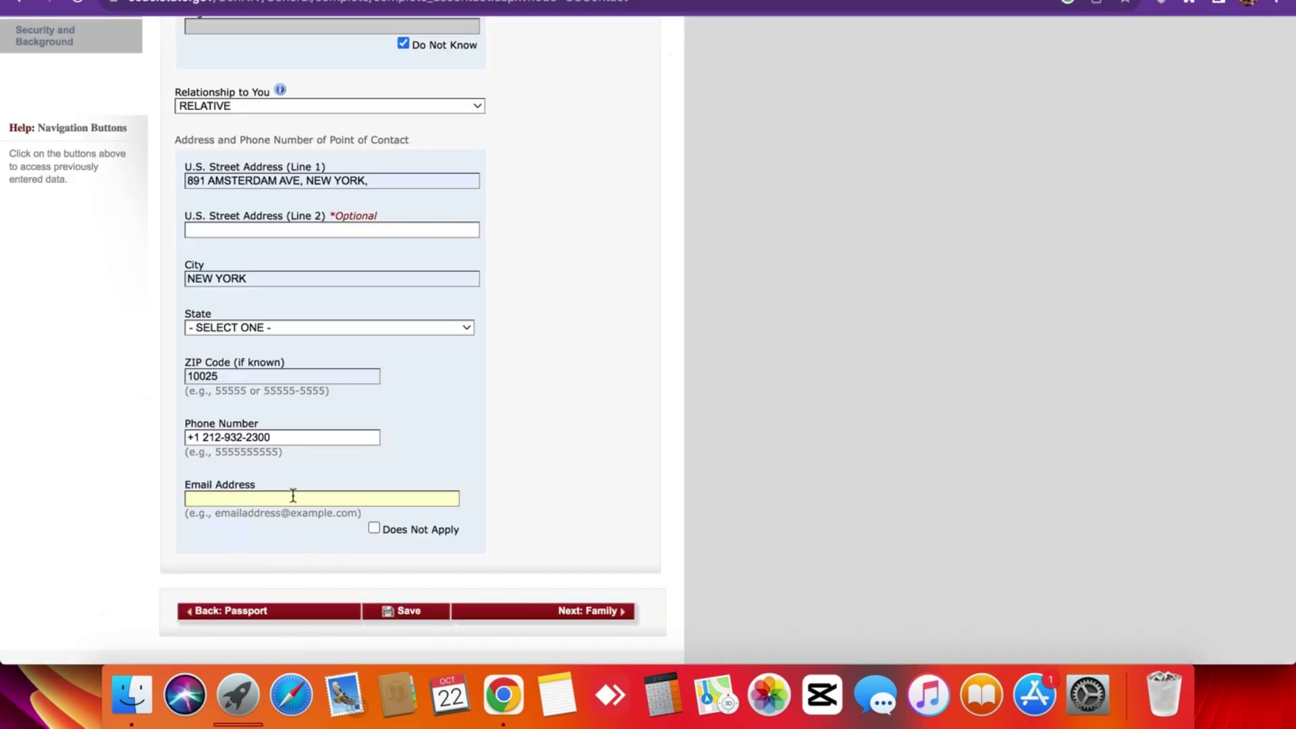
Try submitting the contact page and decline Chrome's offer to save the address.
{"action": "left_click", "coordinate": [374, 436]}
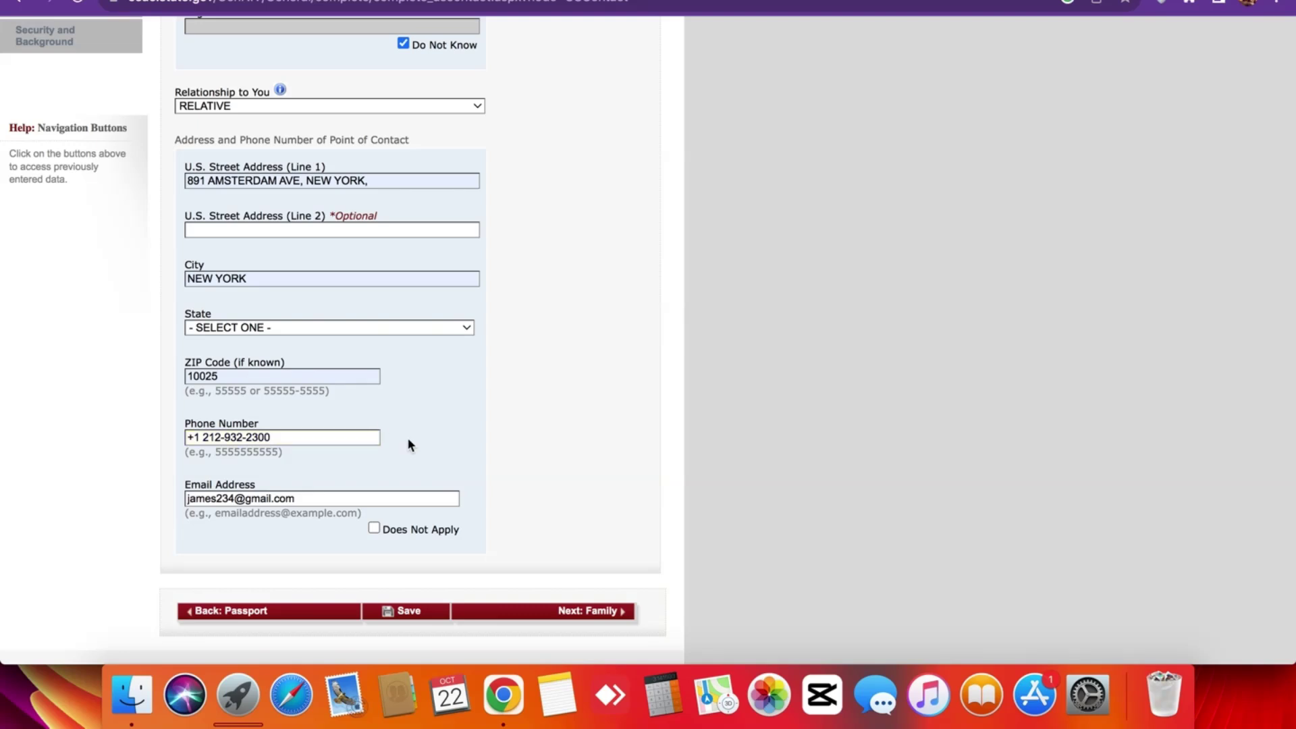
{"action": "left_click", "coordinate": [493, 618]}
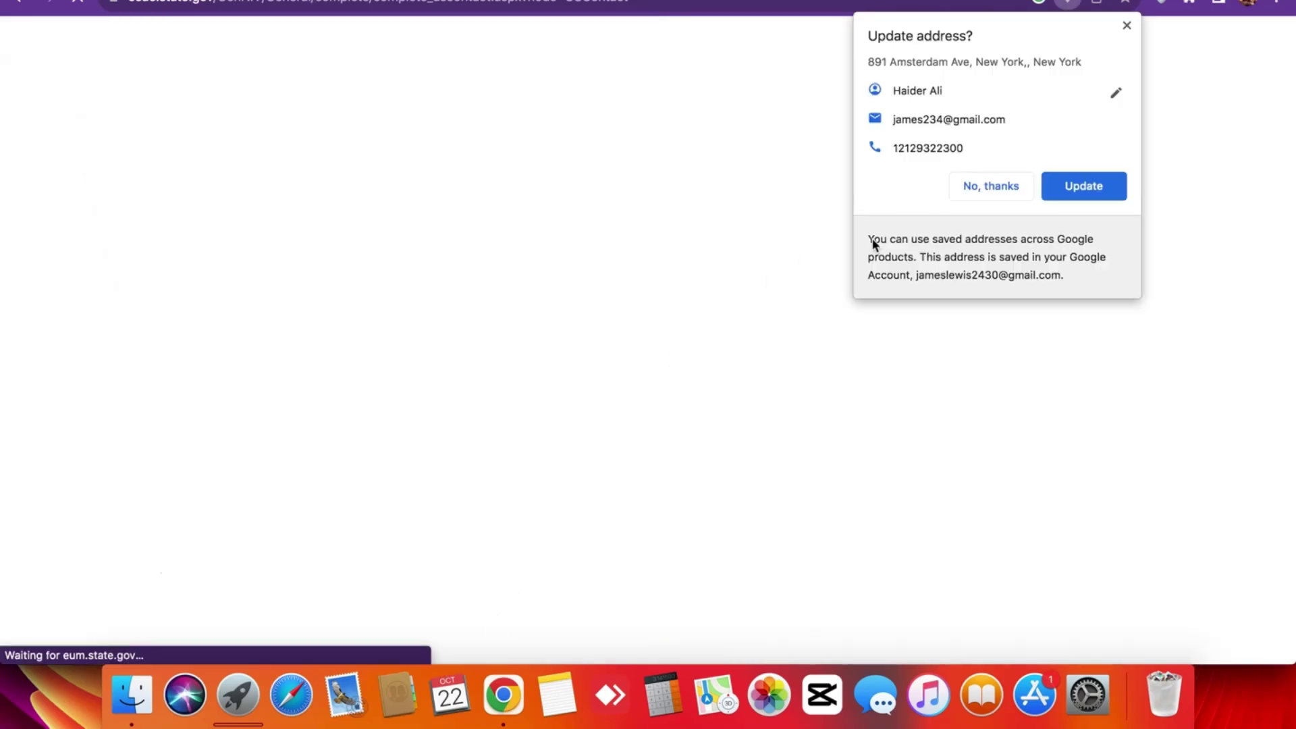
{"action": "left_click", "coordinate": [1014, 185]}
Choose NEW YORK as the contact's state.
{"action": "scroll", "coordinate": [339, 320], "scroll_direction": "down", "scroll_amount": 2}
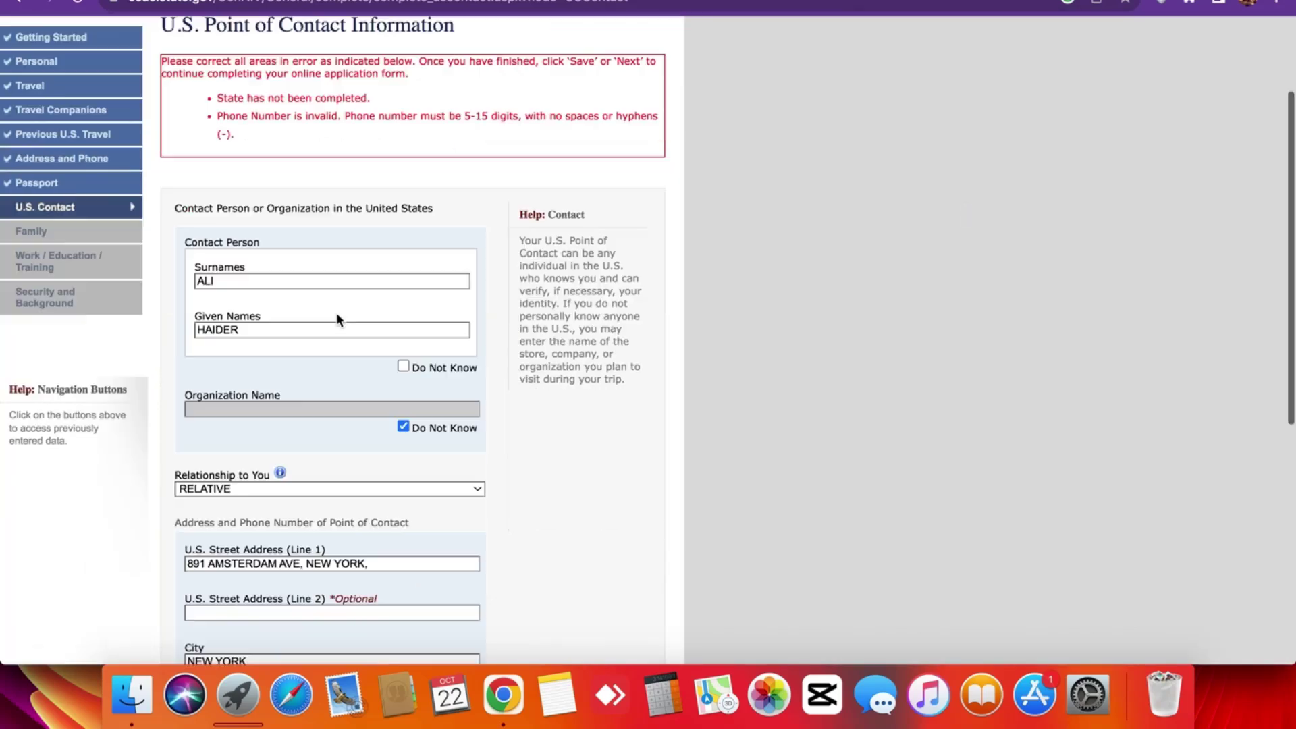
{"action": "scroll", "coordinate": [339, 320], "scroll_direction": "down", "scroll_amount": 5}
{"action": "left_click", "coordinate": [289, 388]}
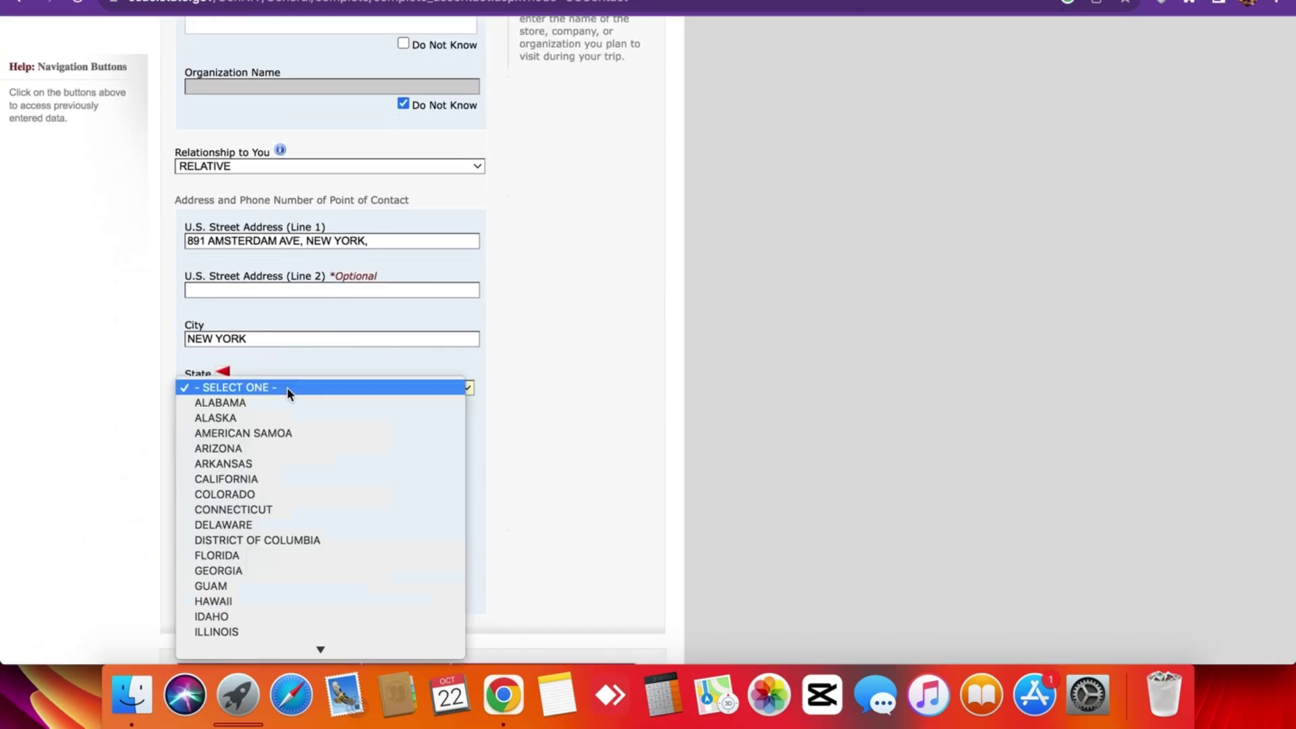
{"action": "key", "text": "n"}
{"action": "scroll", "coordinate": [266, 602], "scroll_direction": "down", "scroll_amount": 4}
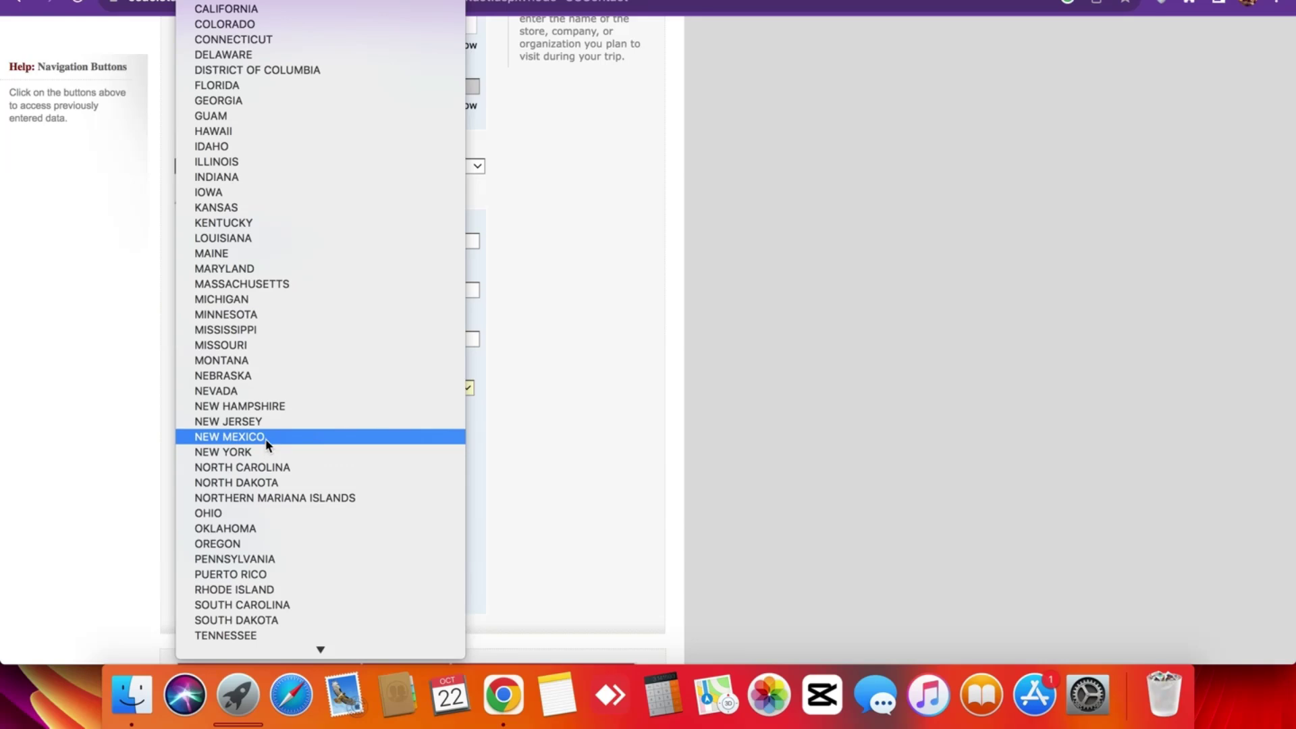
{"action": "left_click", "coordinate": [263, 452]}
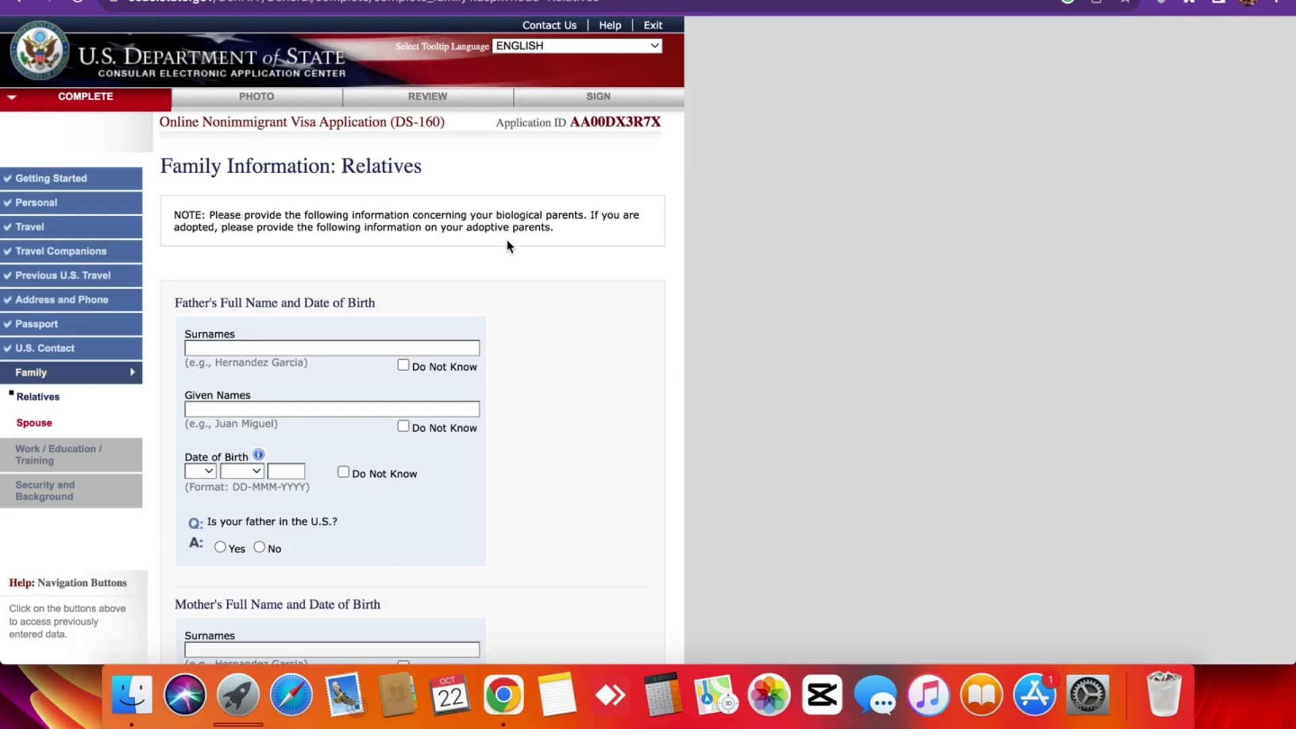
{"action": "scroll", "coordinate": [507, 238], "scroll_direction": "down", "scroll_amount": 2}
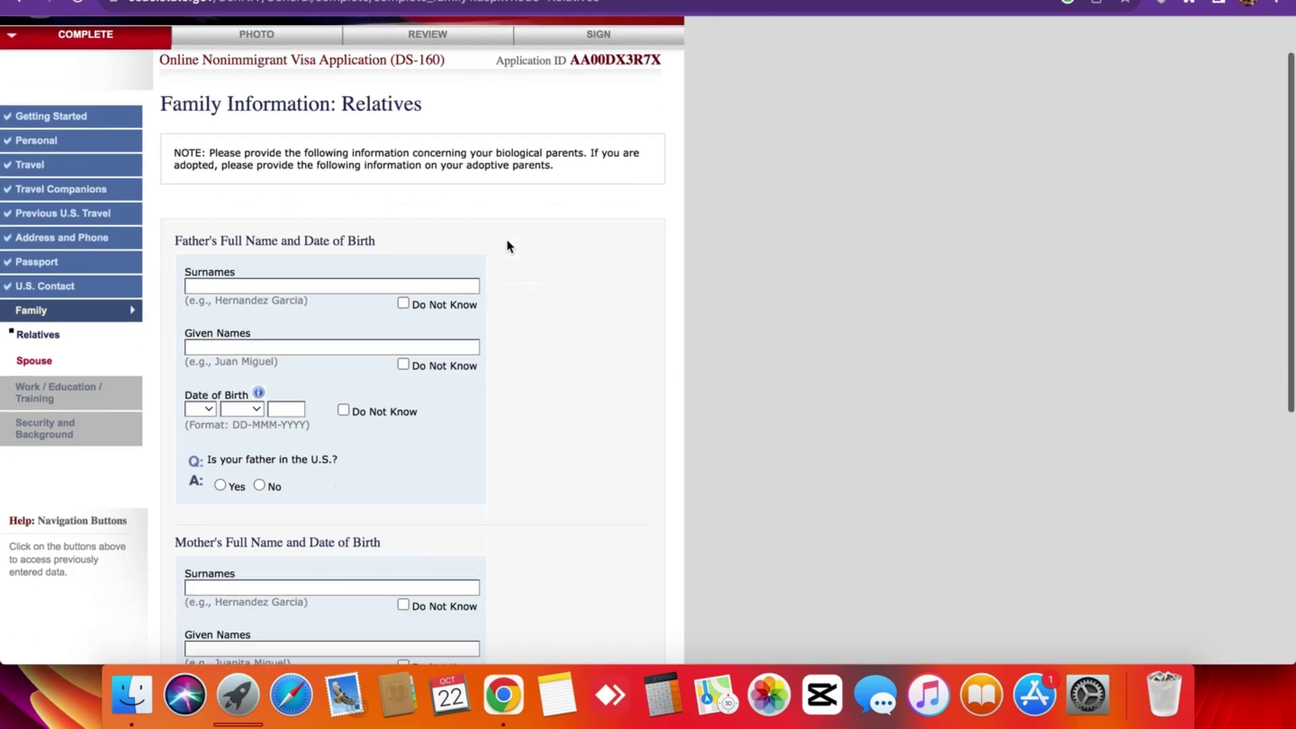
{"action": "triple_click", "coordinate": [395, 236]}
{"action": "left_click", "coordinate": [395, 241]}
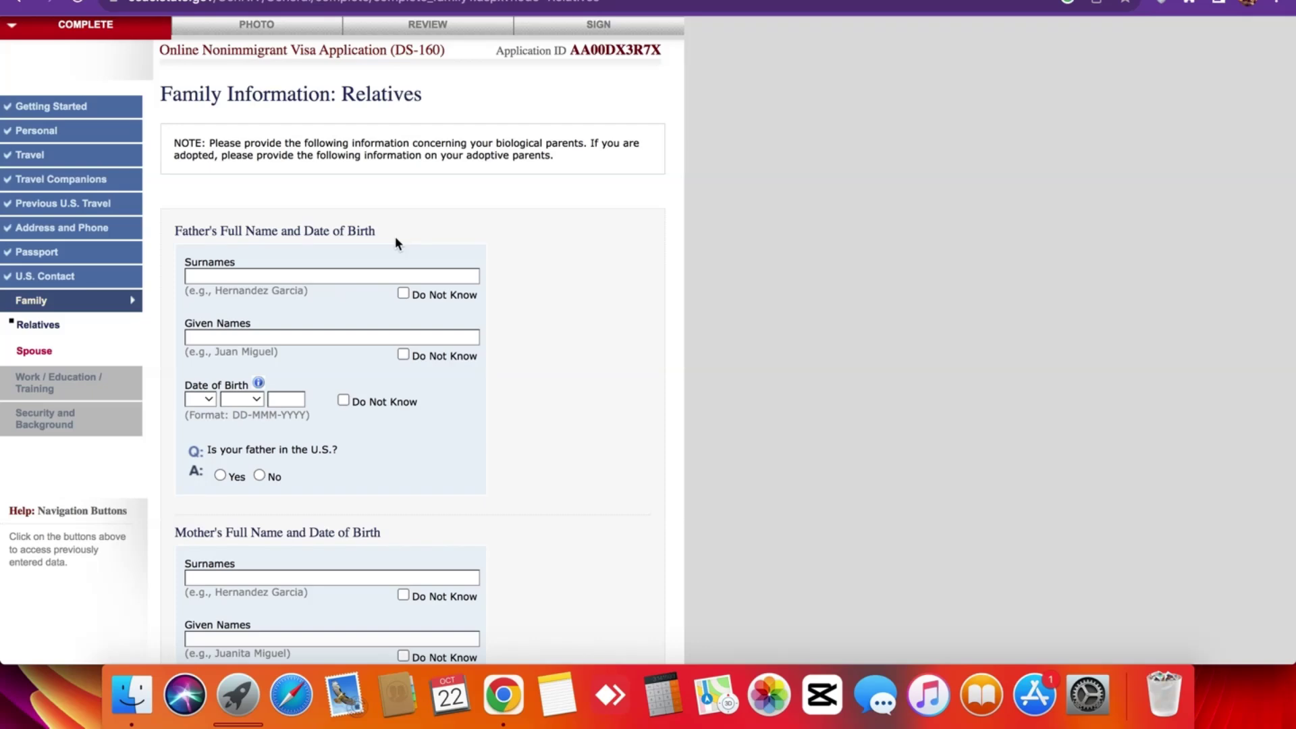
{"action": "scroll", "coordinate": [396, 243], "scroll_direction": "up", "scroll_amount": 2}
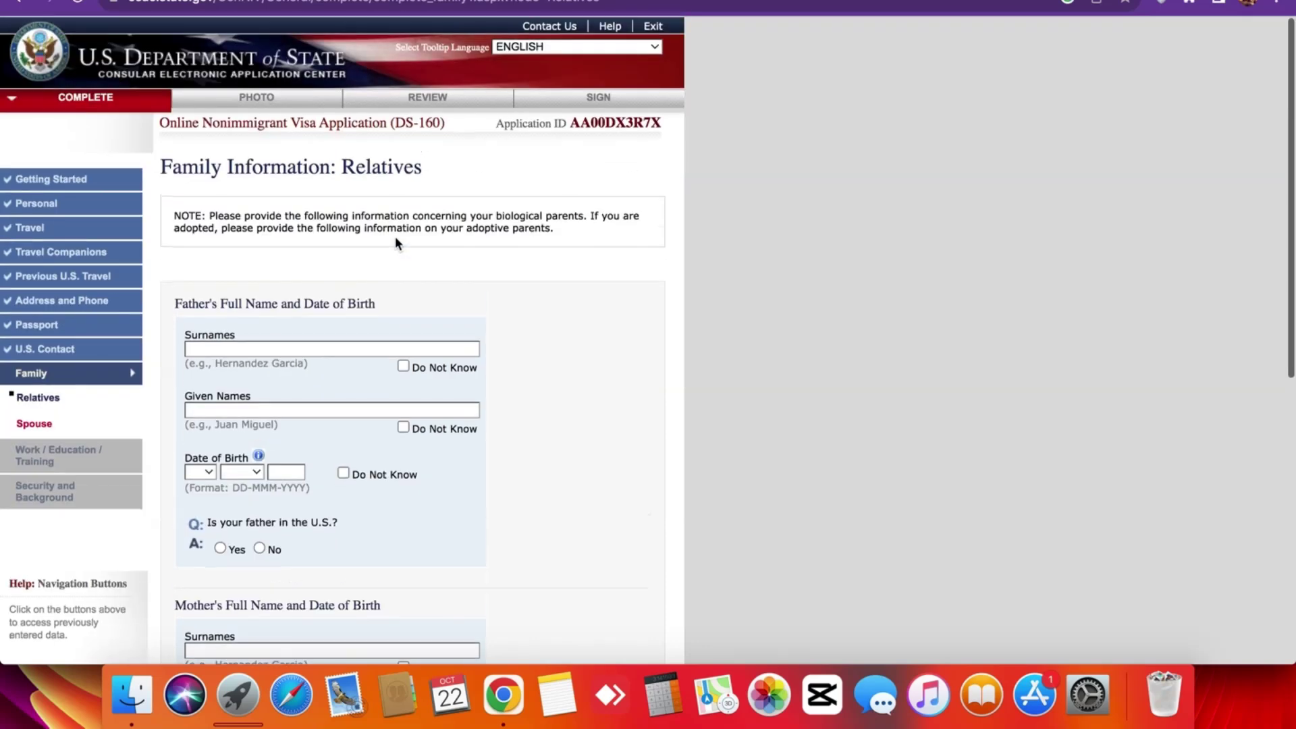
{"action": "triple_click", "coordinate": [285, 166]}
{"action": "left_click", "coordinate": [284, 166]}
{"action": "scroll", "coordinate": [63, 418], "scroll_direction": "up", "scroll_amount": 5}
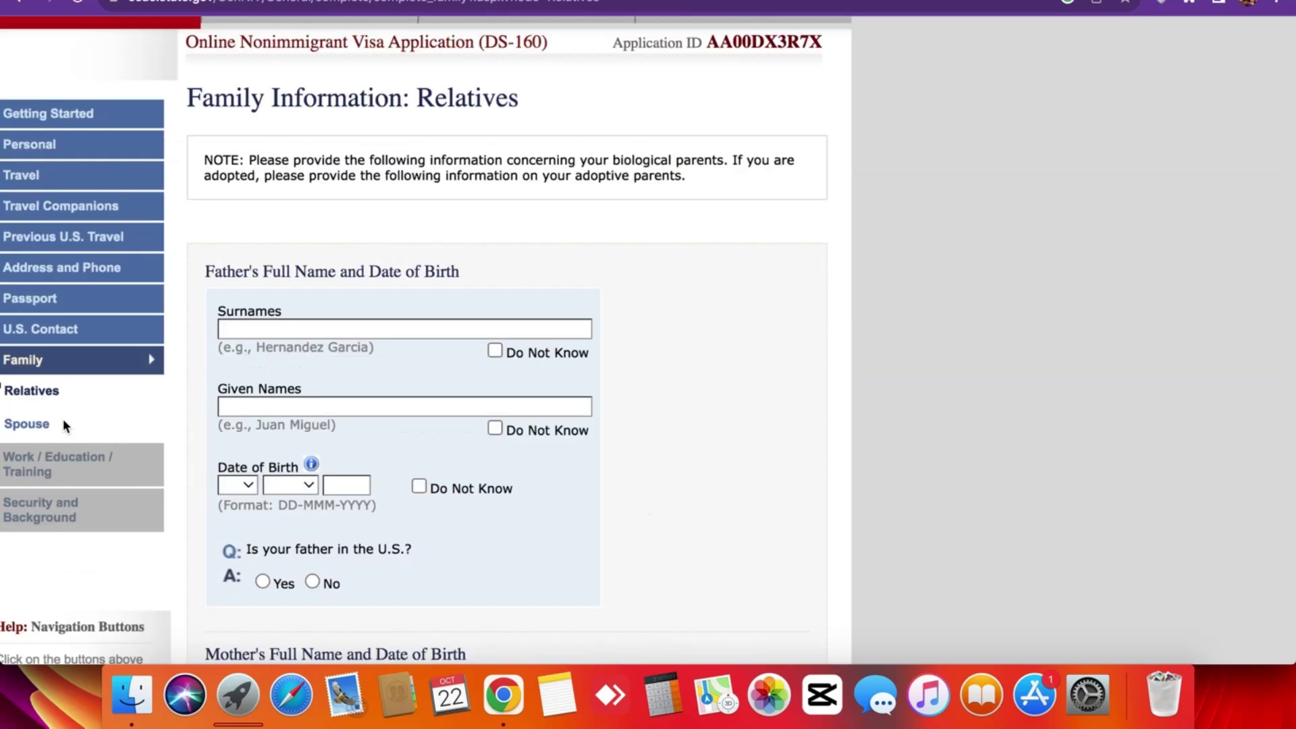
{"action": "scroll", "coordinate": [64, 422], "scroll_direction": "left", "scroll_amount": 1}
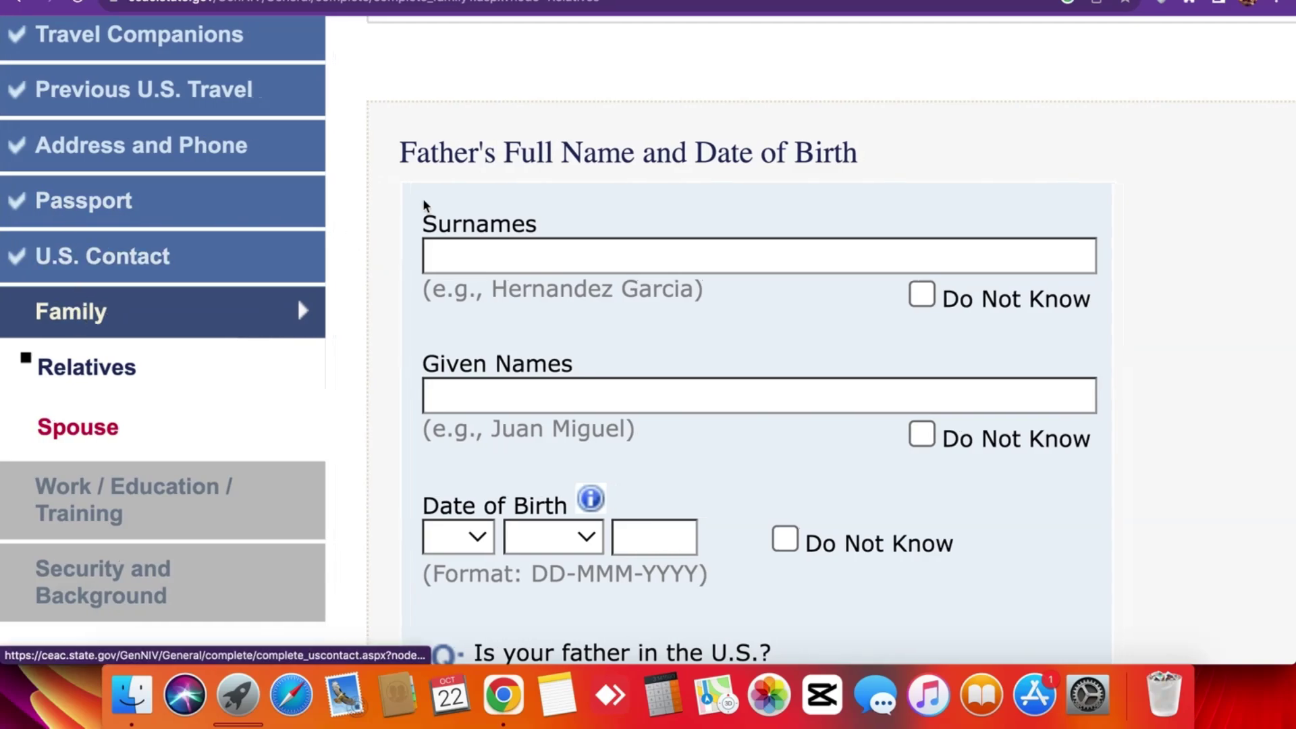
{"action": "scroll", "coordinate": [425, 202], "scroll_direction": "down", "scroll_amount": 4}
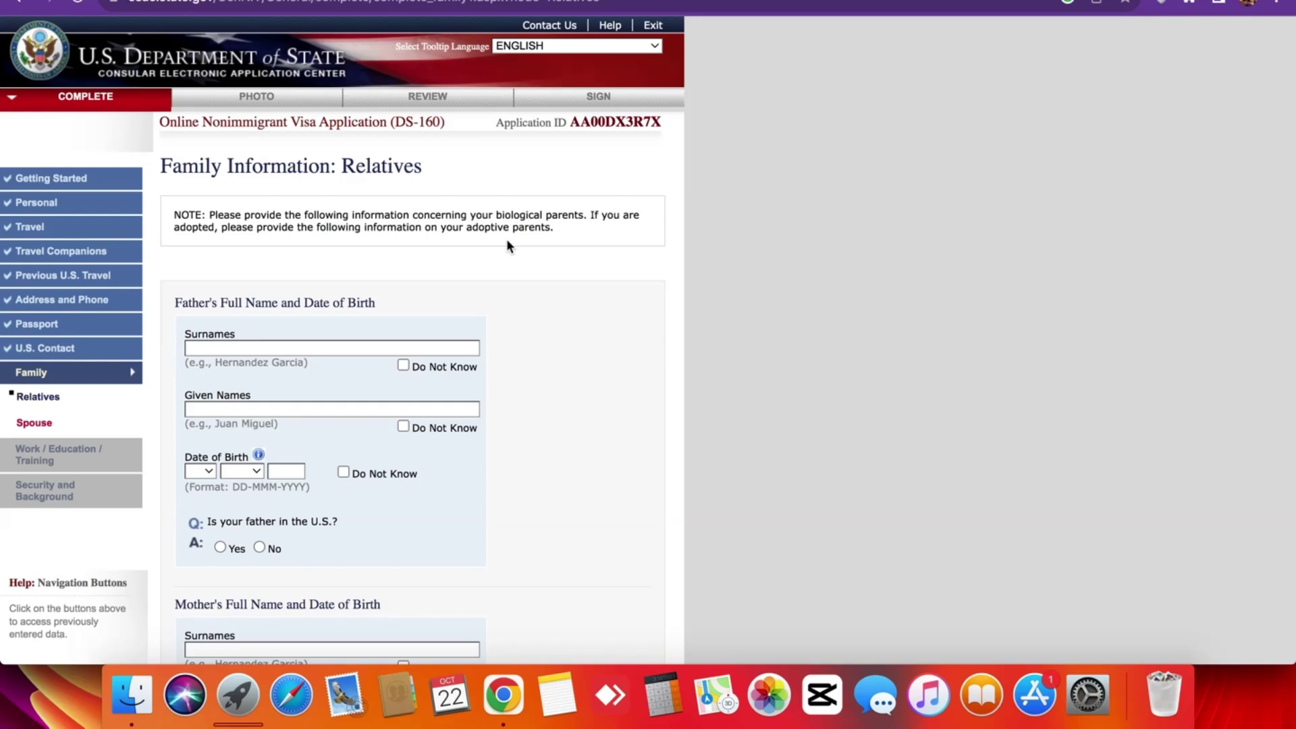
{"action": "scroll", "coordinate": [507, 245], "scroll_direction": "down", "scroll_amount": 2}
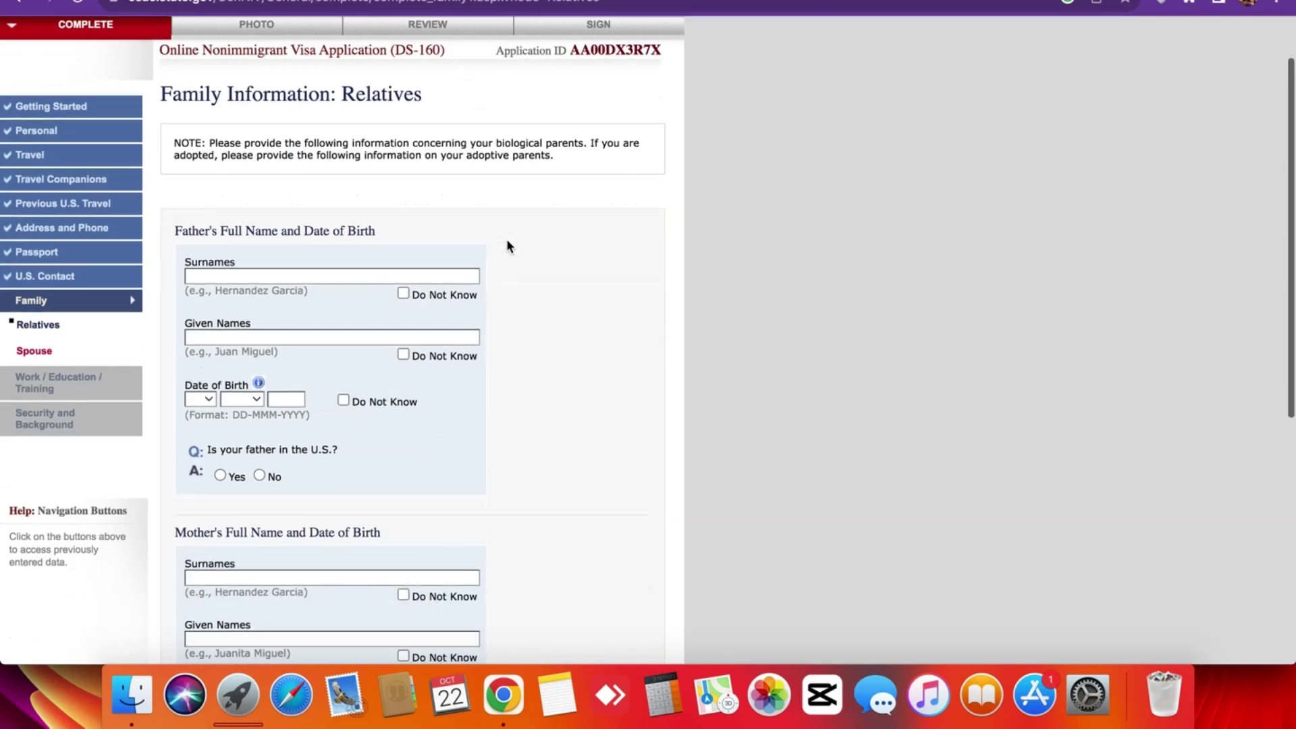
{"action": "triple_click", "coordinate": [396, 241]}
{"action": "left_click", "coordinate": [396, 240]}
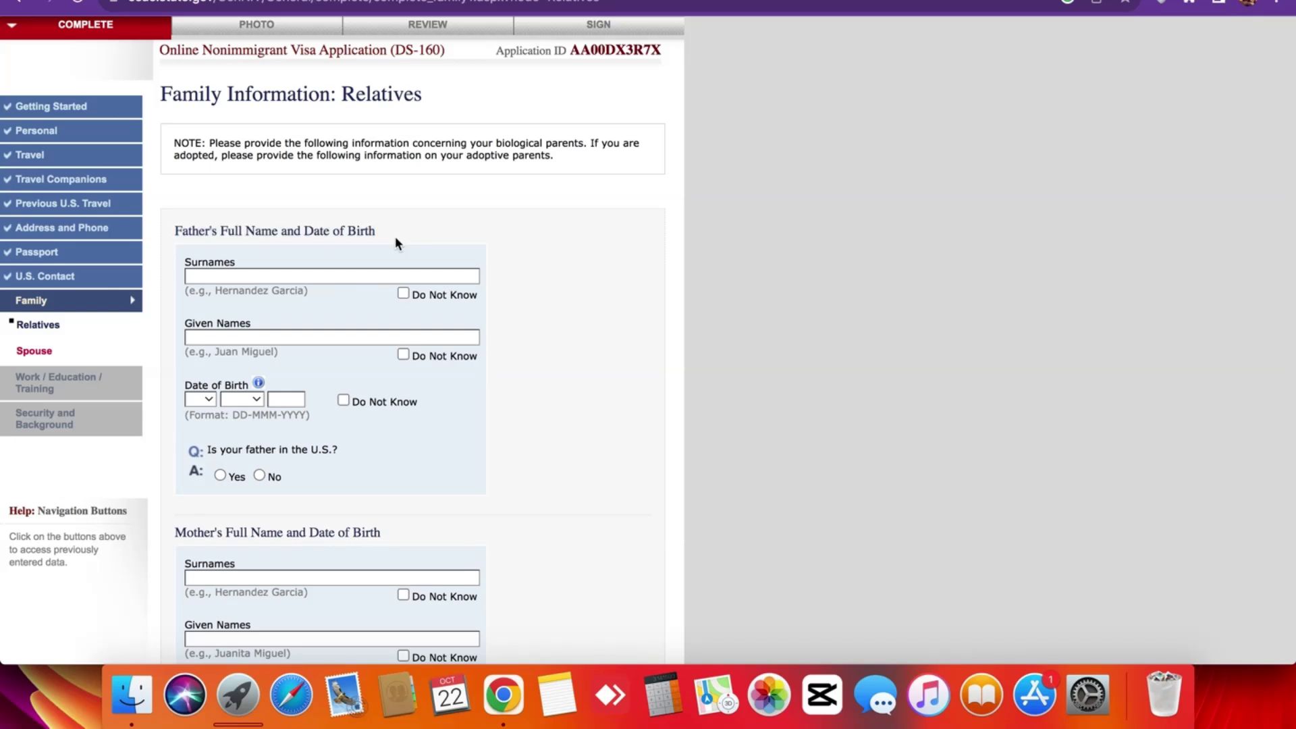
{"action": "scroll", "coordinate": [395, 236], "scroll_direction": "up", "scroll_amount": 2}
{"action": "triple_click", "coordinate": [284, 166]}
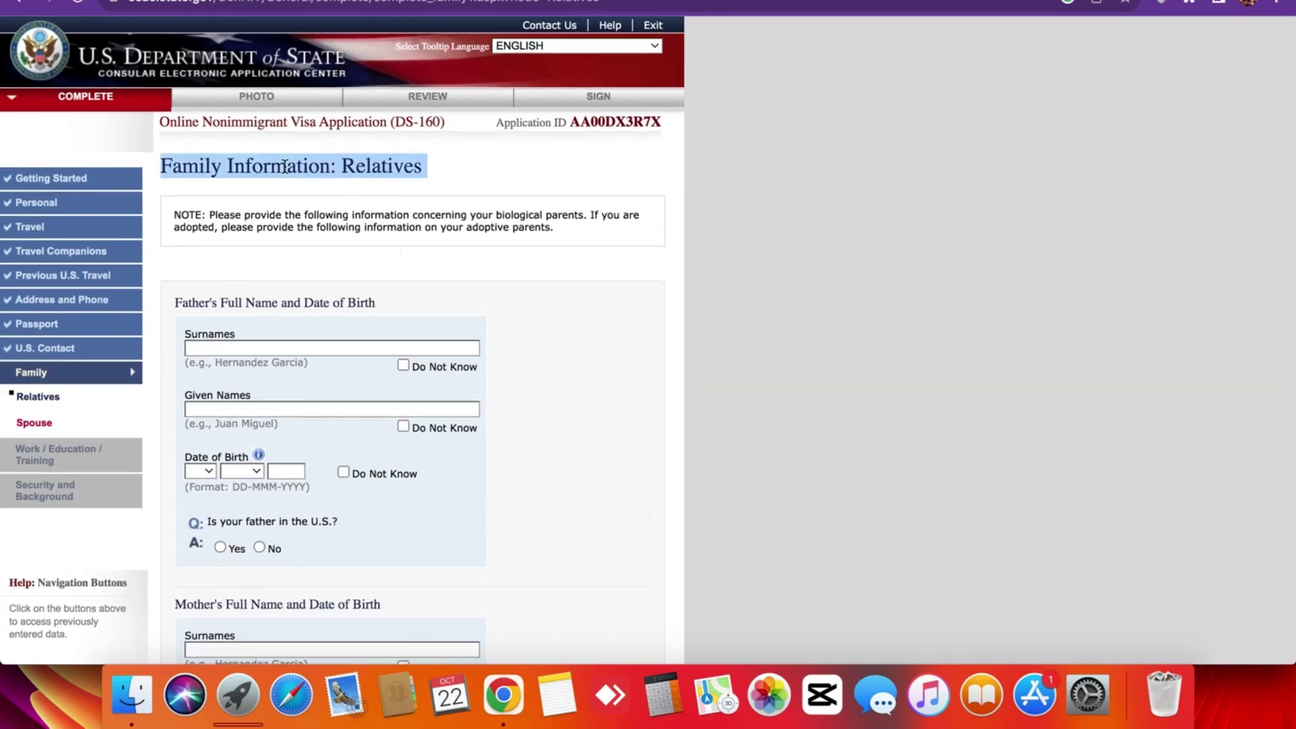
{"action": "left_click", "coordinate": [284, 166]}
{"action": "scroll", "coordinate": [66, 427], "scroll_direction": "left", "scroll_amount": 2}
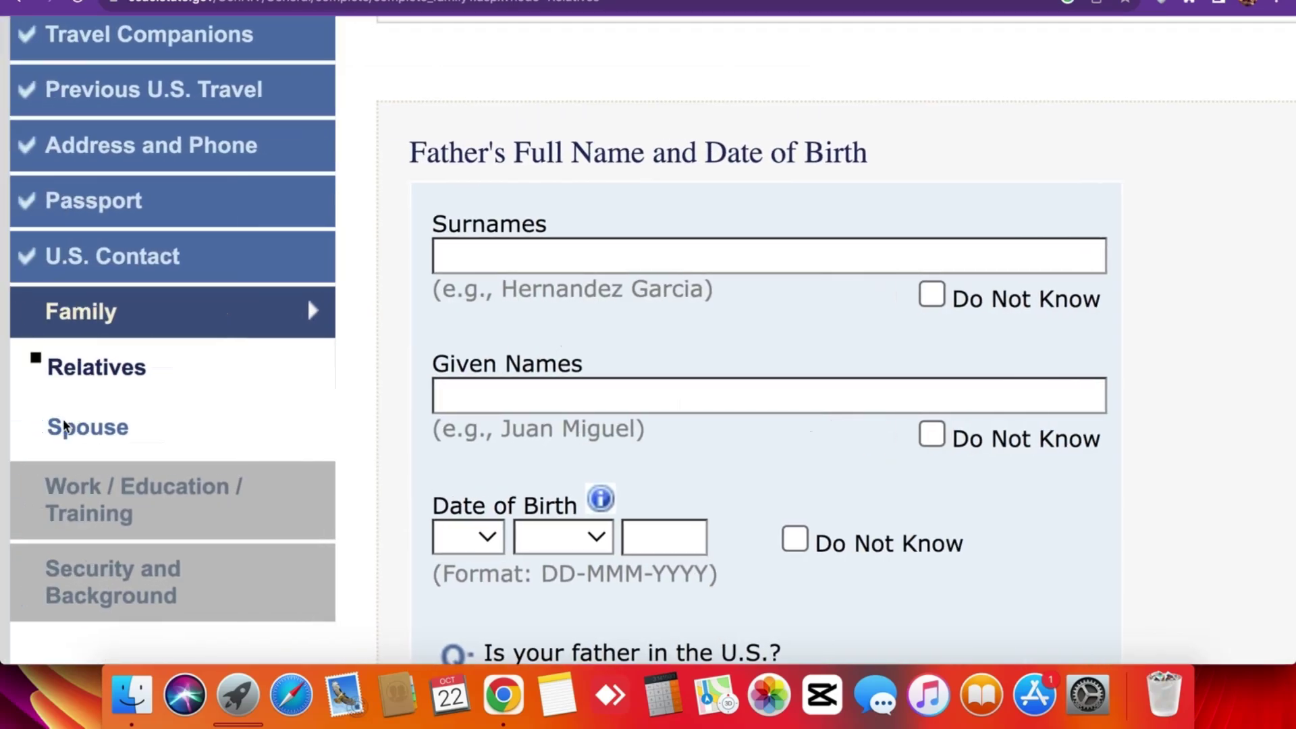
{"action": "left_click", "coordinate": [66, 427]}
{"action": "scroll", "coordinate": [428, 203], "scroll_direction": "down", "scroll_amount": 2}
{"action": "scroll", "coordinate": [425, 202], "scroll_direction": "down", "scroll_amount": 2}
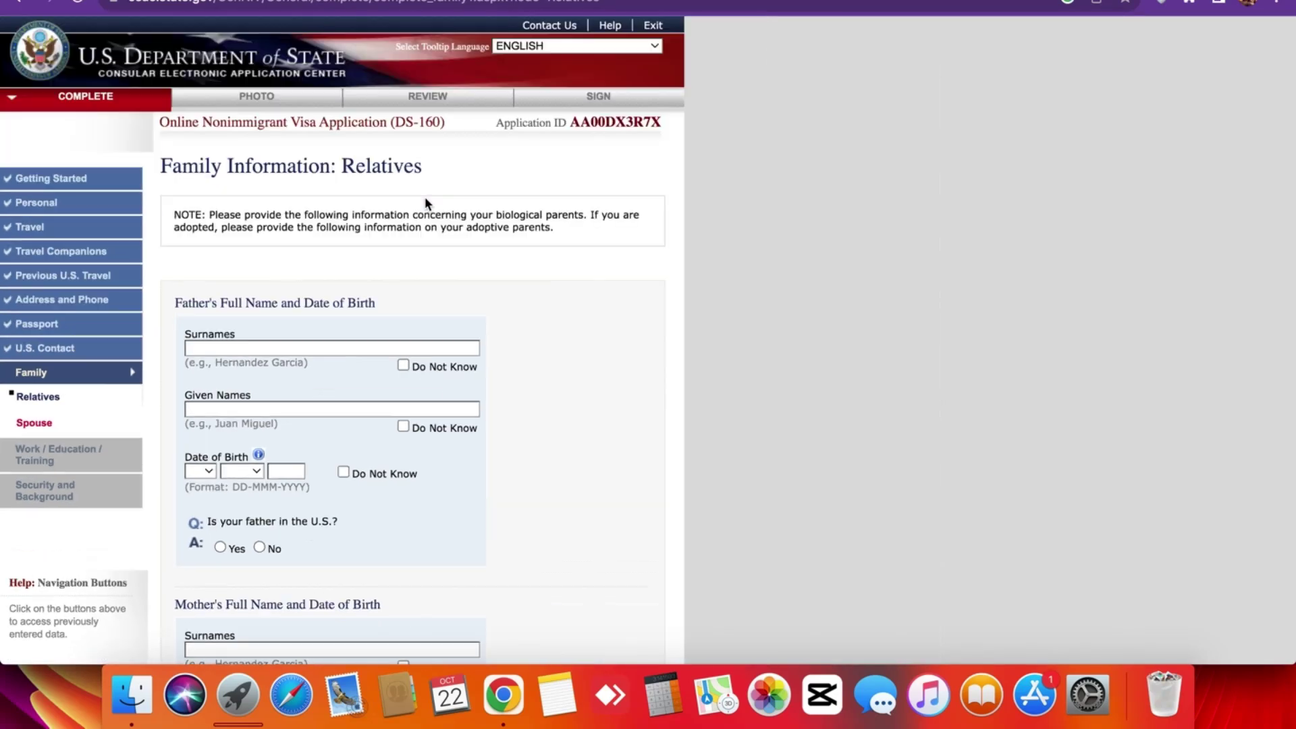
{"action": "left_click", "coordinate": [247, 344]}
{"action": "scroll", "coordinate": [246, 346], "scroll_direction": "down", "scroll_amount": 2}
{"action": "scroll", "coordinate": [509, 245], "scroll_direction": "down", "scroll_amount": 2}
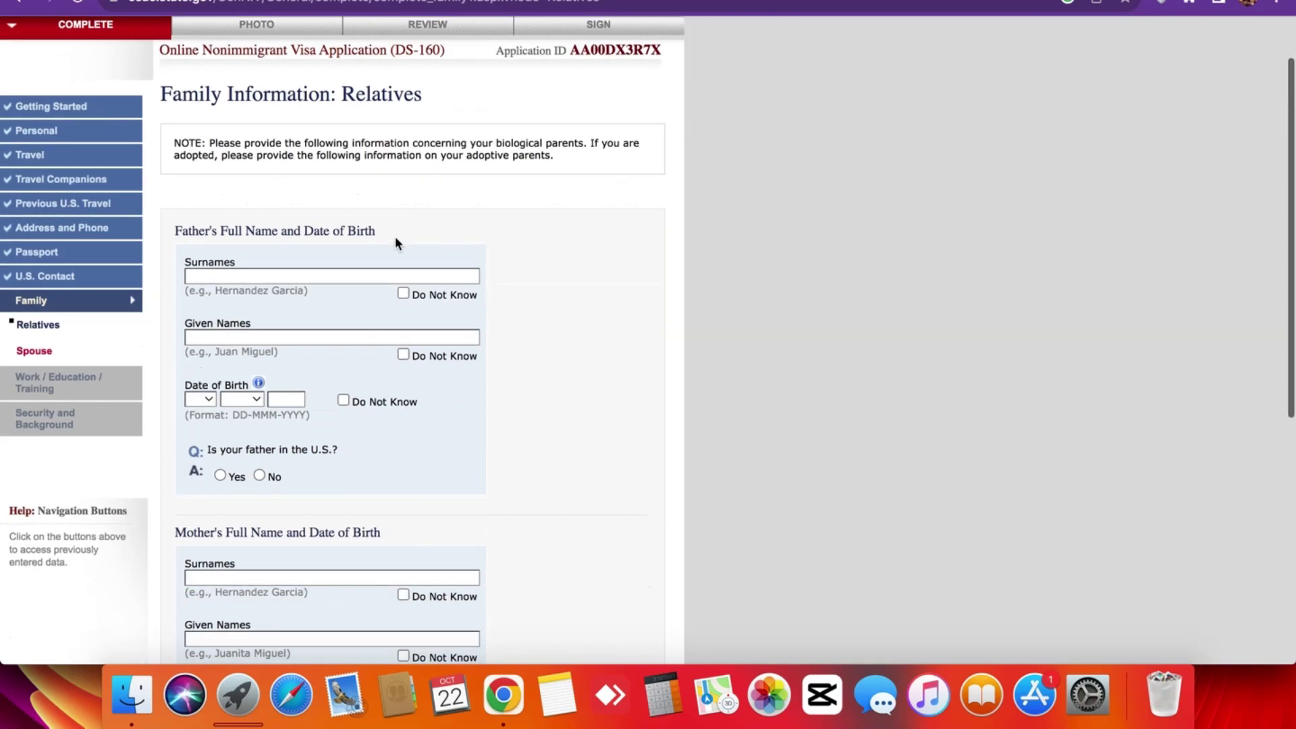
{"action": "triple_click", "coordinate": [396, 239]}
{"action": "left_click", "coordinate": [396, 239]}
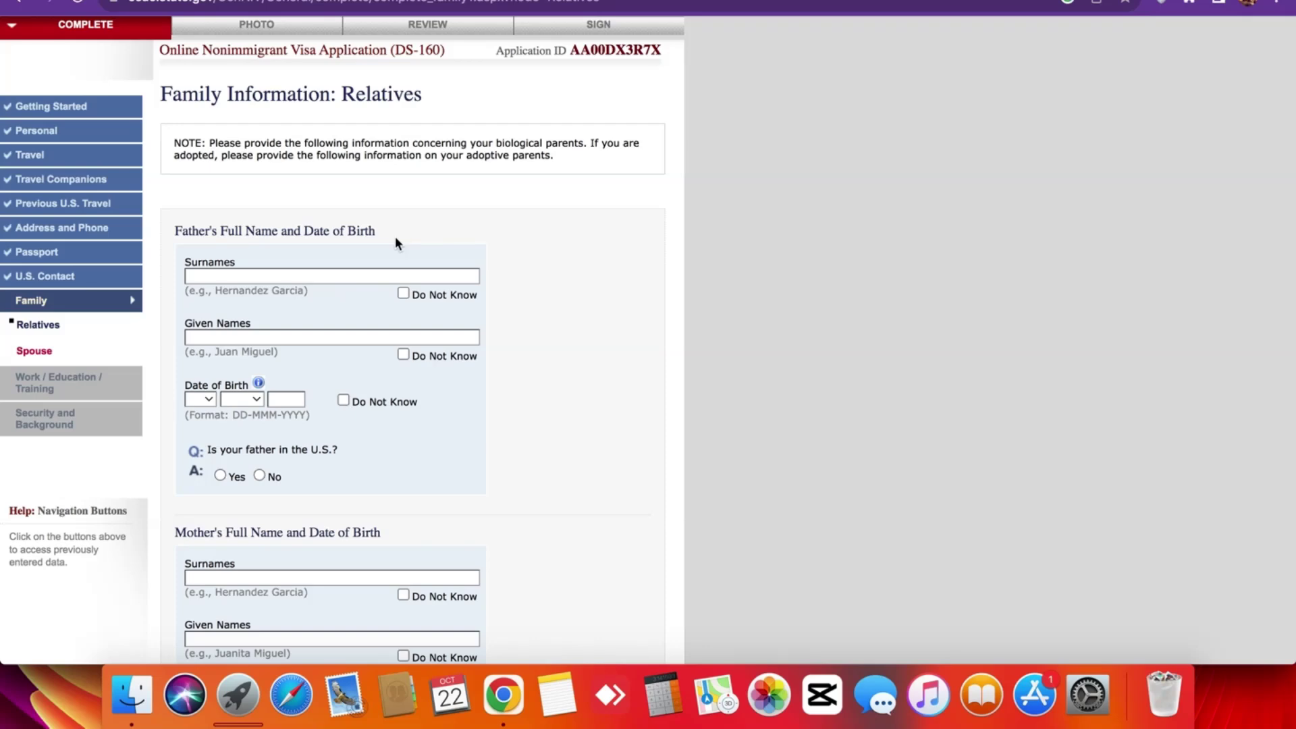
{"action": "scroll", "coordinate": [395, 243], "scroll_direction": "up", "scroll_amount": 2}
{"action": "triple_click", "coordinate": [285, 165]}
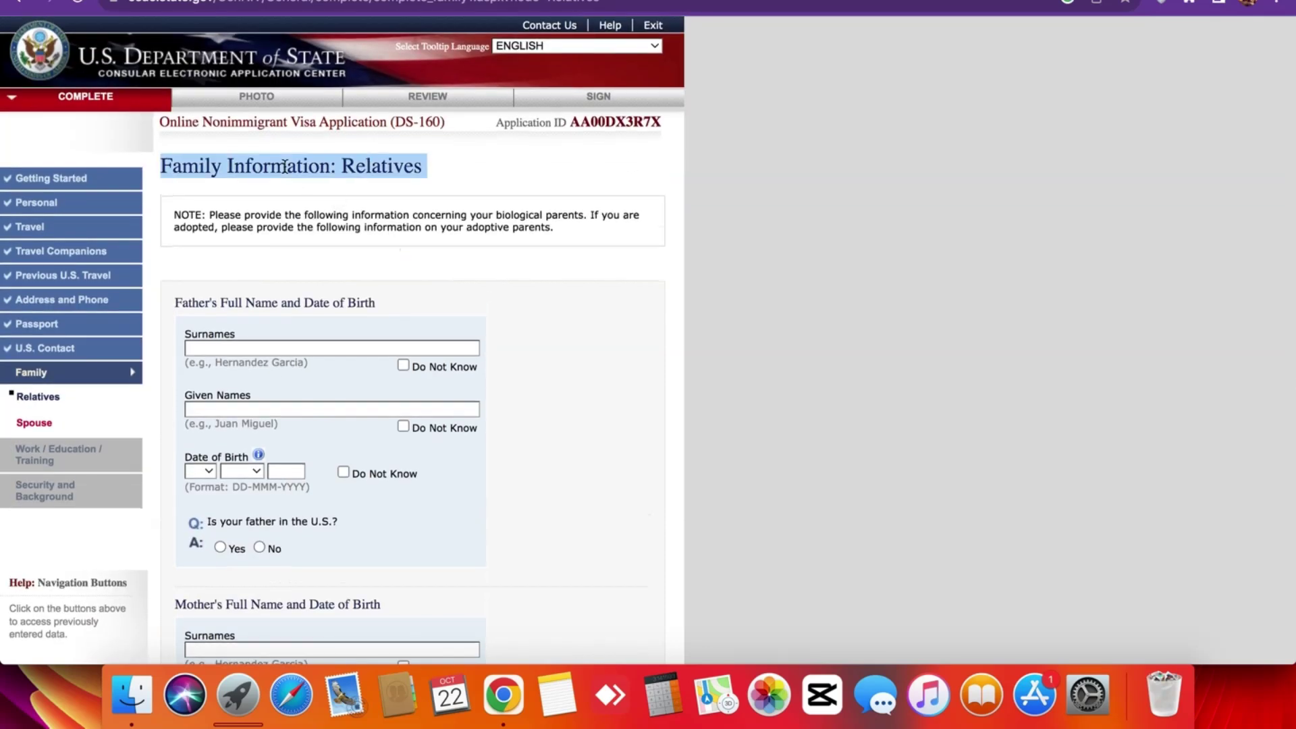
{"action": "left_click", "coordinate": [284, 165]}
{"action": "scroll", "coordinate": [63, 419], "scroll_direction": "up", "scroll_amount": 5}
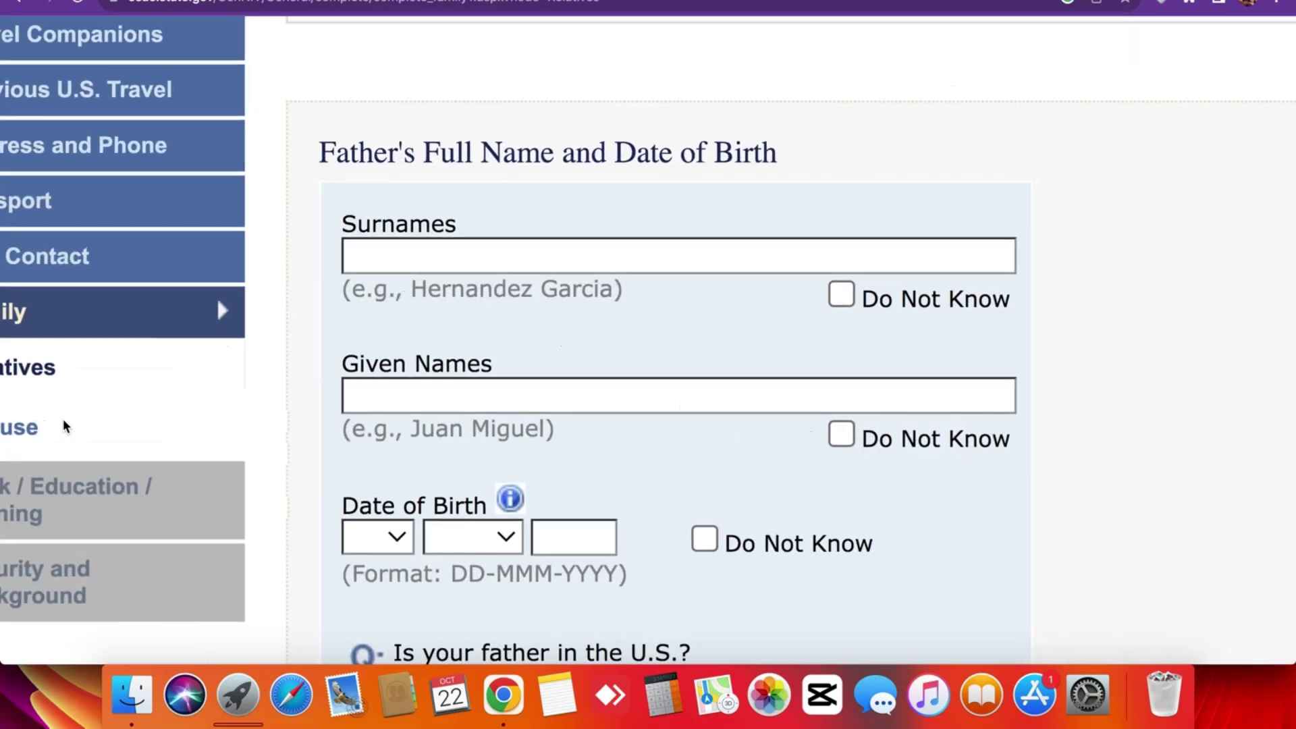
{"action": "scroll", "coordinate": [63, 420], "scroll_direction": "down", "scroll_amount": 3}
{"action": "scroll", "coordinate": [424, 197], "scroll_direction": "down", "scroll_amount": 2}
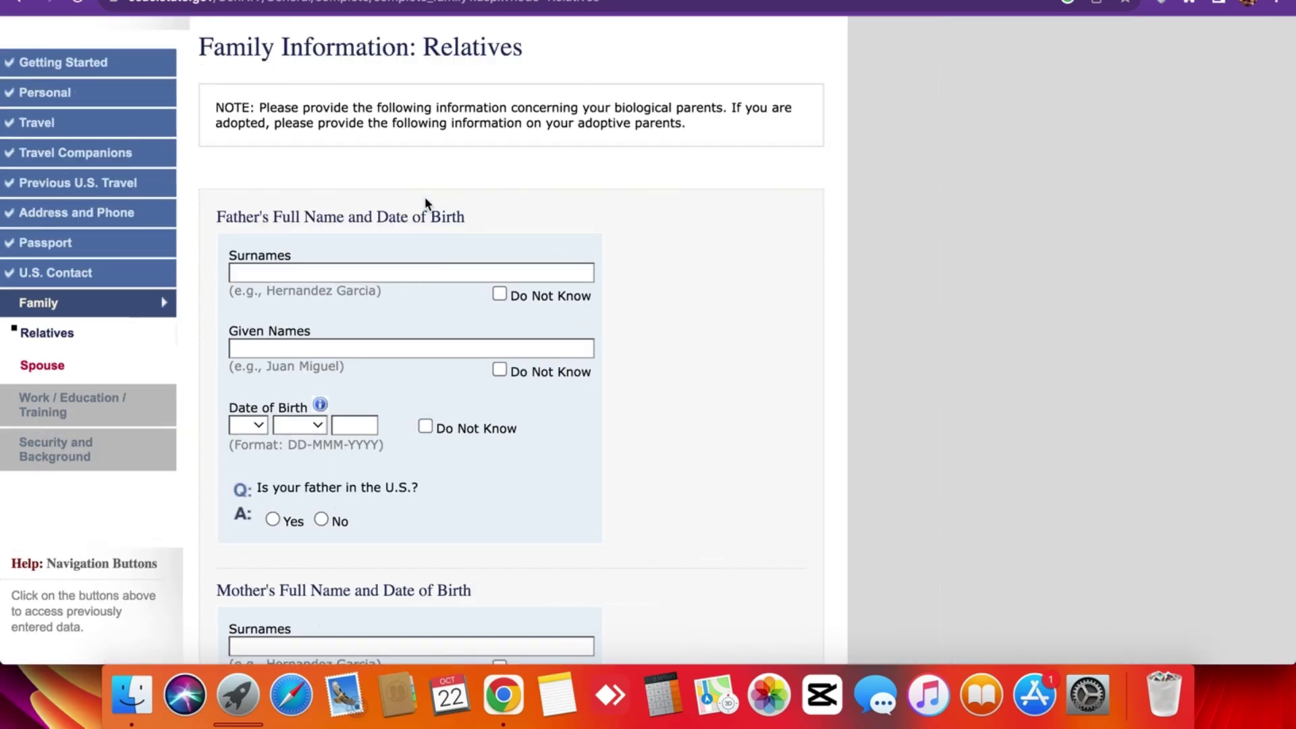
{"action": "scroll", "coordinate": [424, 199], "scroll_direction": "down", "scroll_amount": 2}
{"action": "left_click", "coordinate": [247, 343]}
{"action": "scroll", "coordinate": [247, 346], "scroll_direction": "down", "scroll_amount": 3}
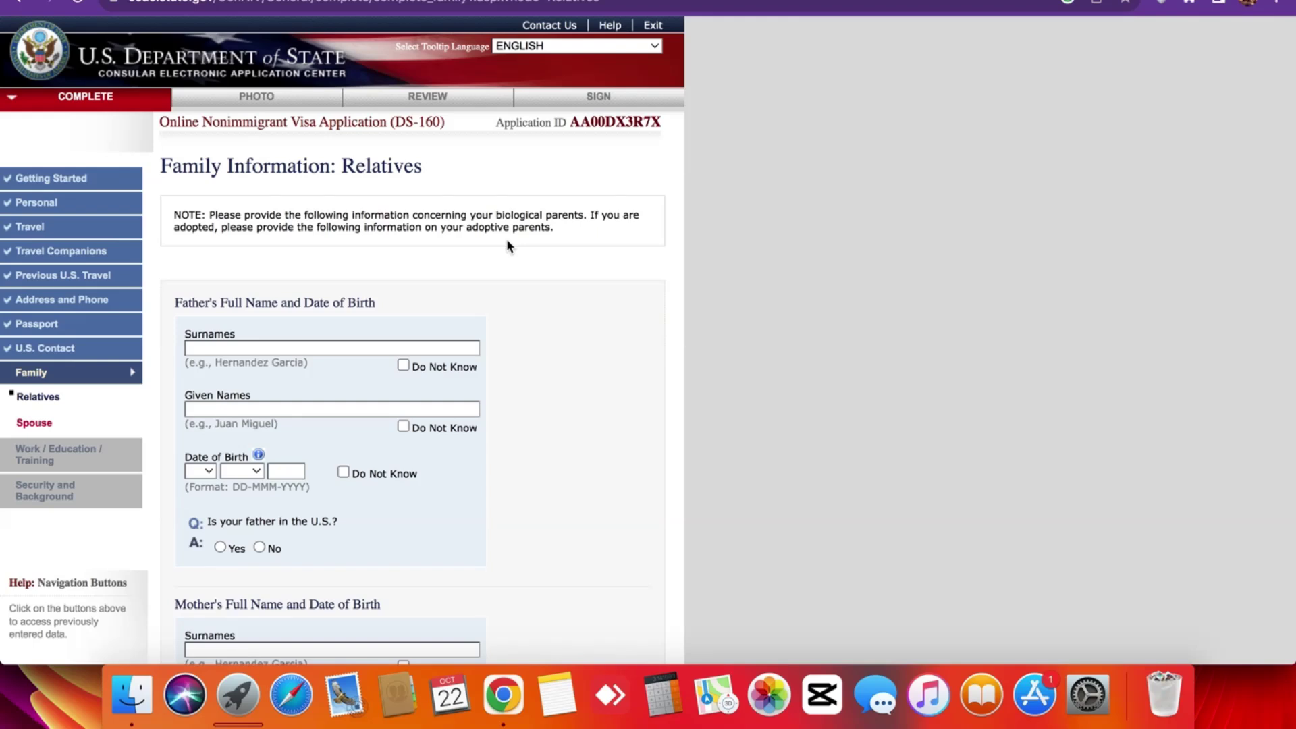
{"action": "scroll", "coordinate": [510, 246], "scroll_direction": "down", "scroll_amount": 2}
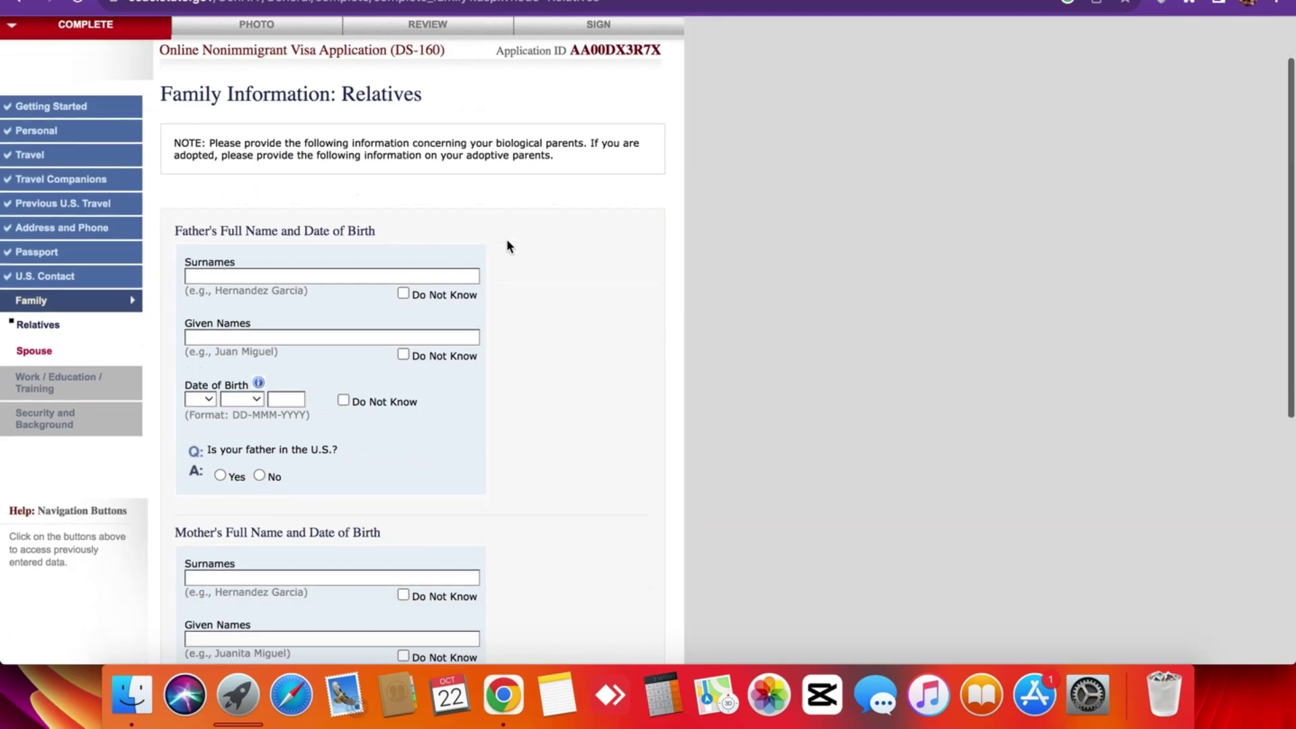
{"action": "triple_click", "coordinate": [396, 241]}
{"action": "left_click", "coordinate": [396, 241]}
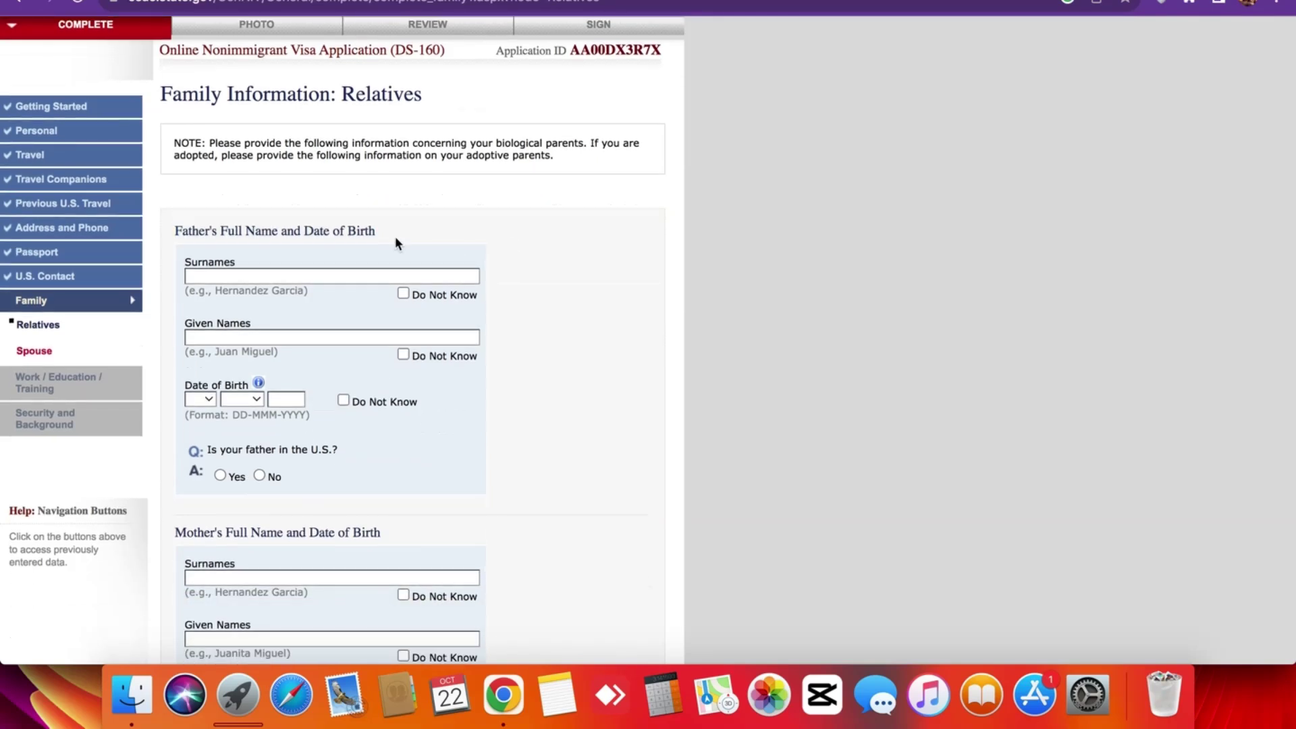
{"action": "scroll", "coordinate": [396, 244], "scroll_direction": "up", "scroll_amount": 2}
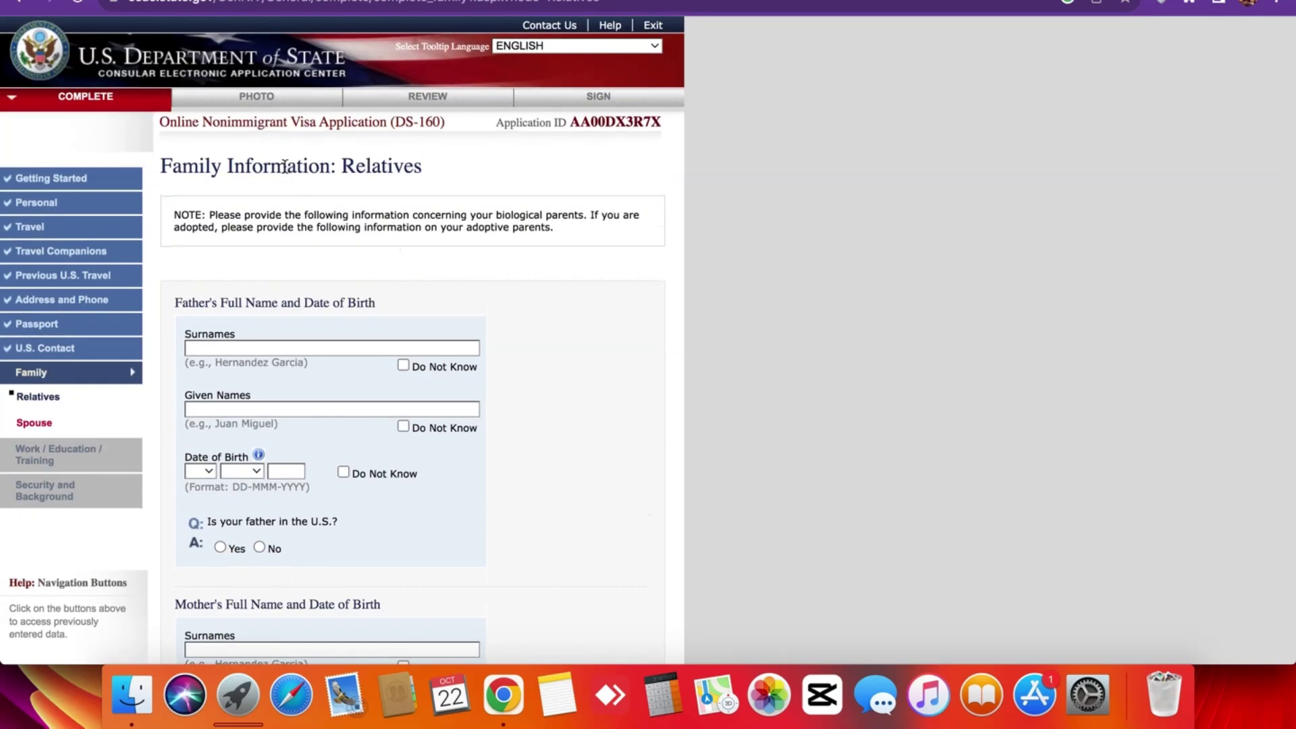
{"action": "triple_click", "coordinate": [284, 166]}
{"action": "left_click", "coordinate": [284, 166]}
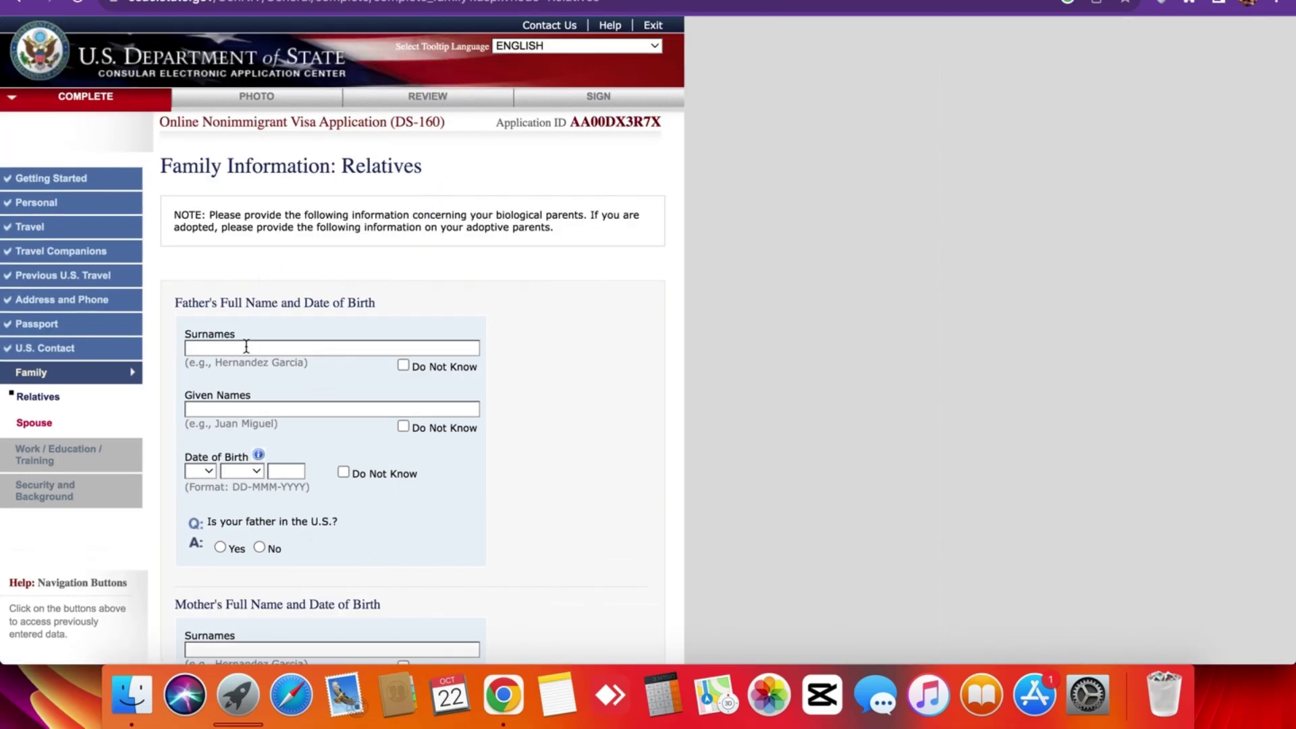
{"action": "left_click", "coordinate": [246, 346]}
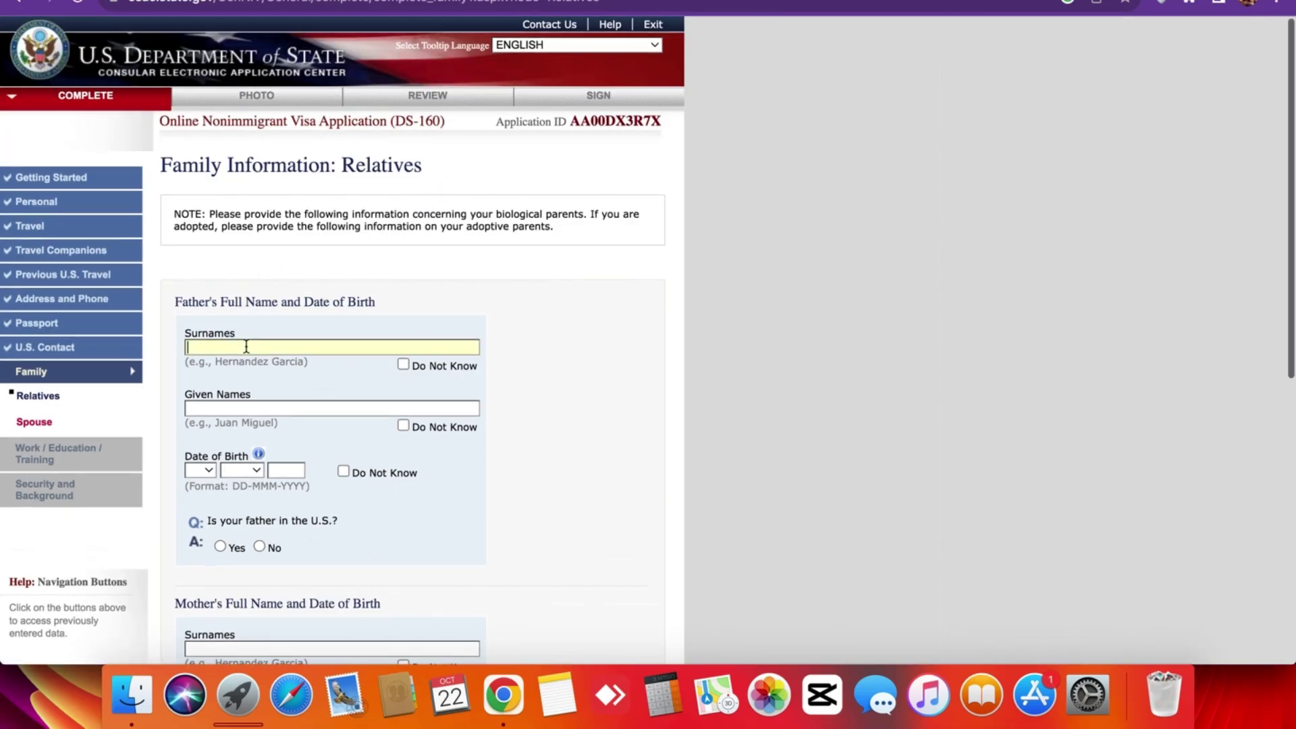
{"action": "scroll", "coordinate": [325, 304], "scroll_direction": "down", "scroll_amount": 3}
{"action": "scroll", "coordinate": [344, 289], "scroll_direction": "up", "scroll_amount": 2}
{"action": "scroll", "coordinate": [345, 292], "scroll_direction": "up", "scroll_amount": 1}
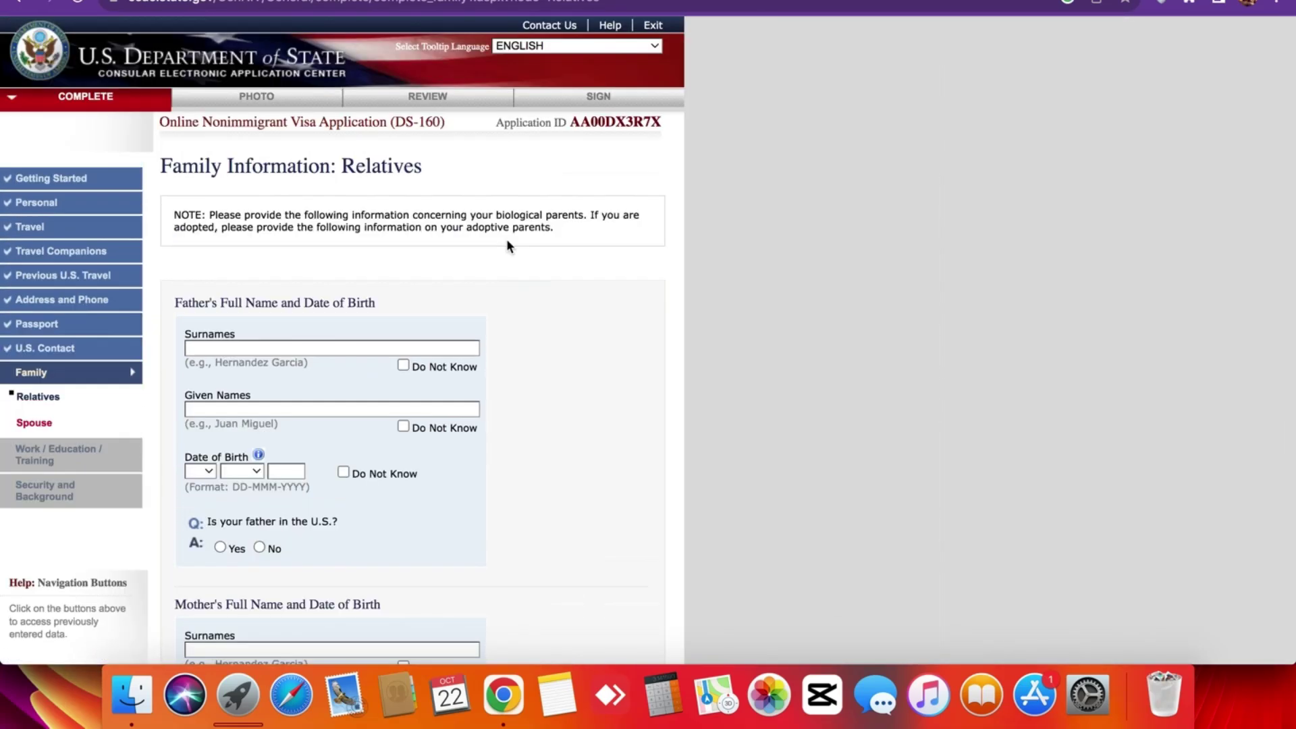